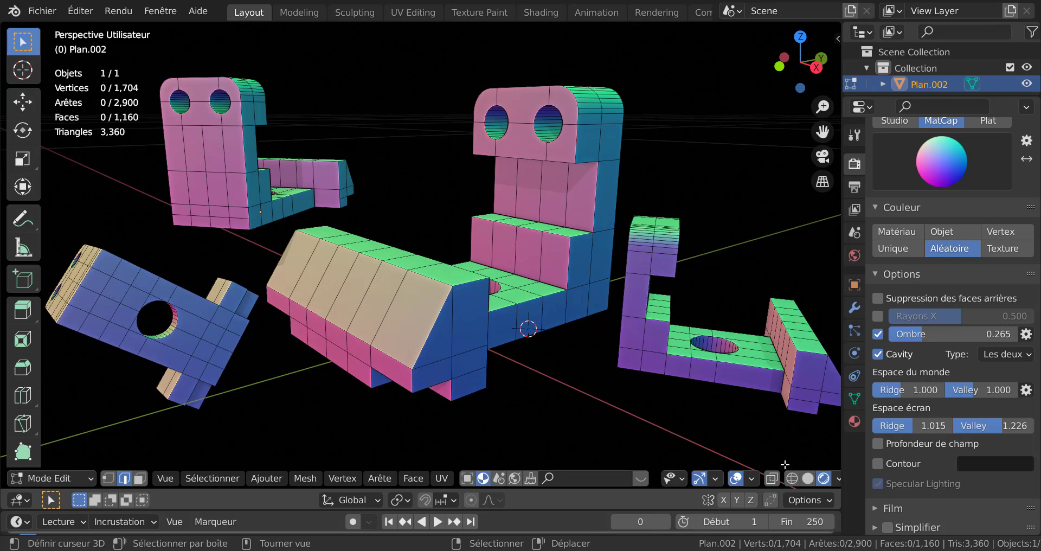
Switch from Blender to the browser's Google Images search for 'exercice dessin technique college'.
key("alt+Tab")
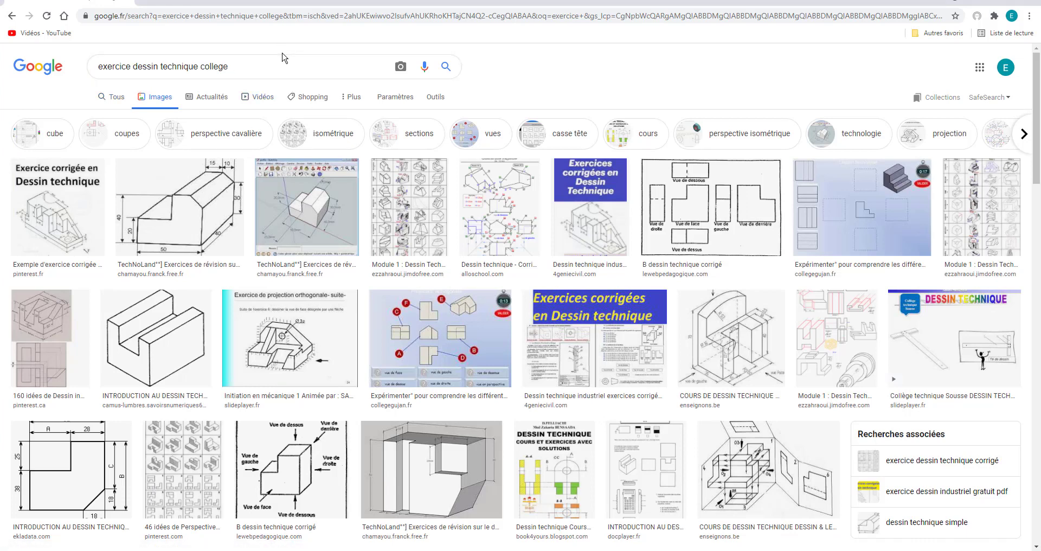
Preview the dimensioned block drawing and browse its similar-image results.
left_click(181, 219)
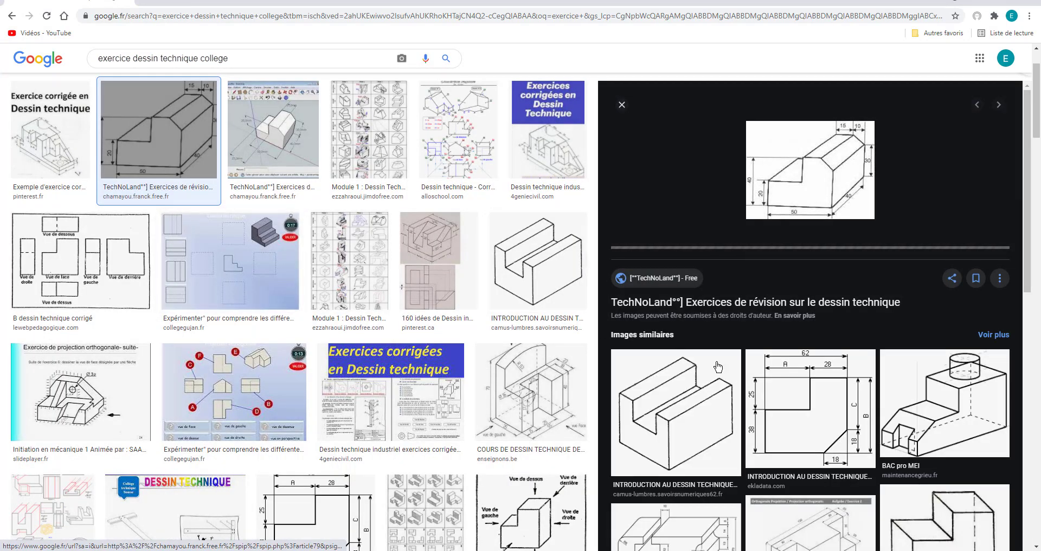
scroll(727, 369, "down", 3)
scroll(728, 368, "down", 5)
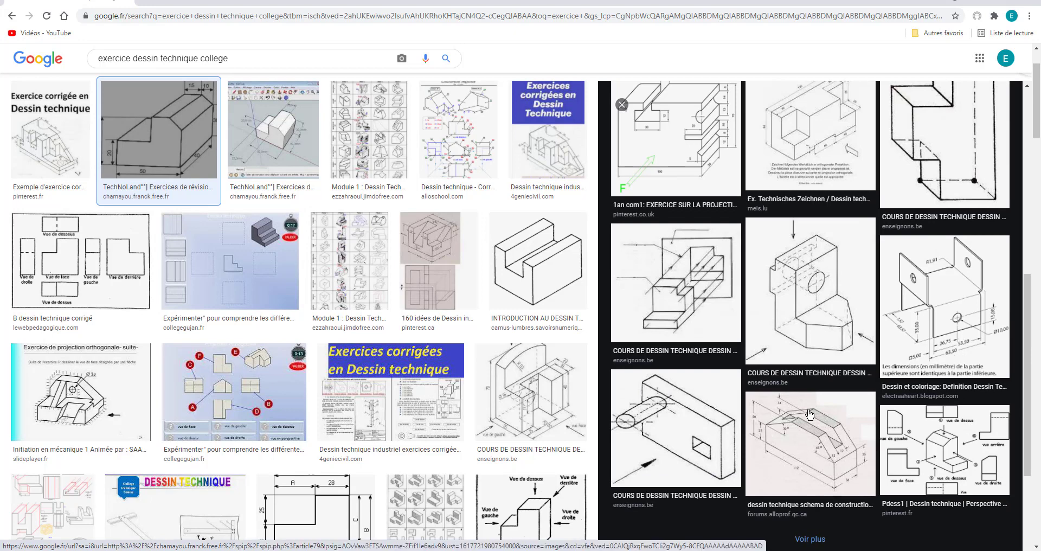
scroll(809, 415, "down", 1)
scroll(802, 380, "down", 2)
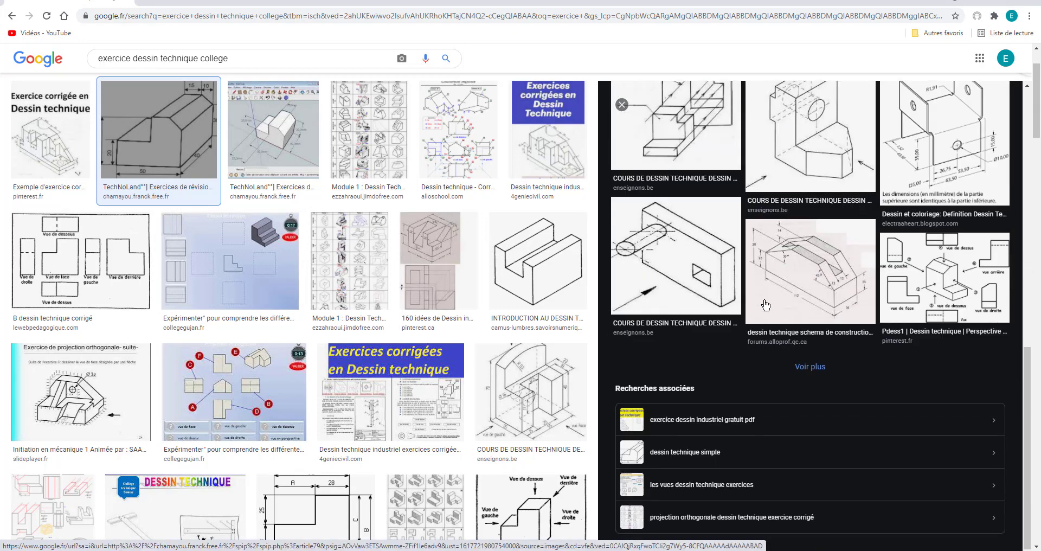
left_click(802, 367)
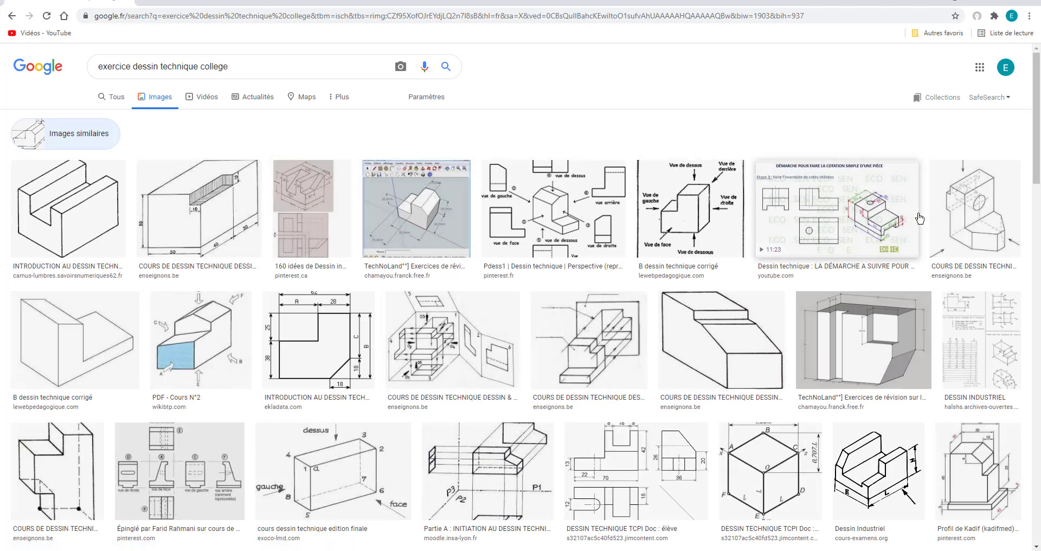
scroll(943, 225, "down", 1)
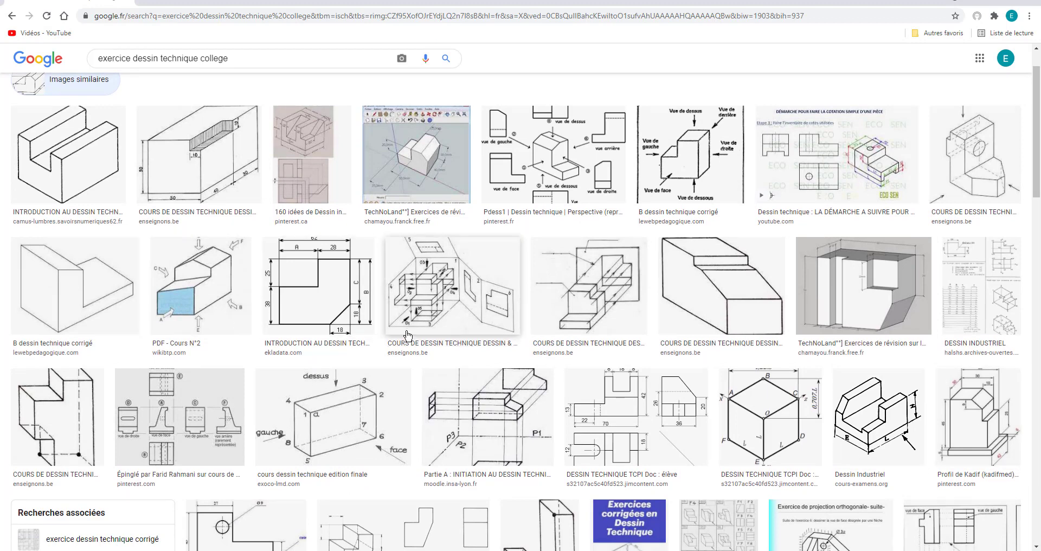
left_click(1036, 294)
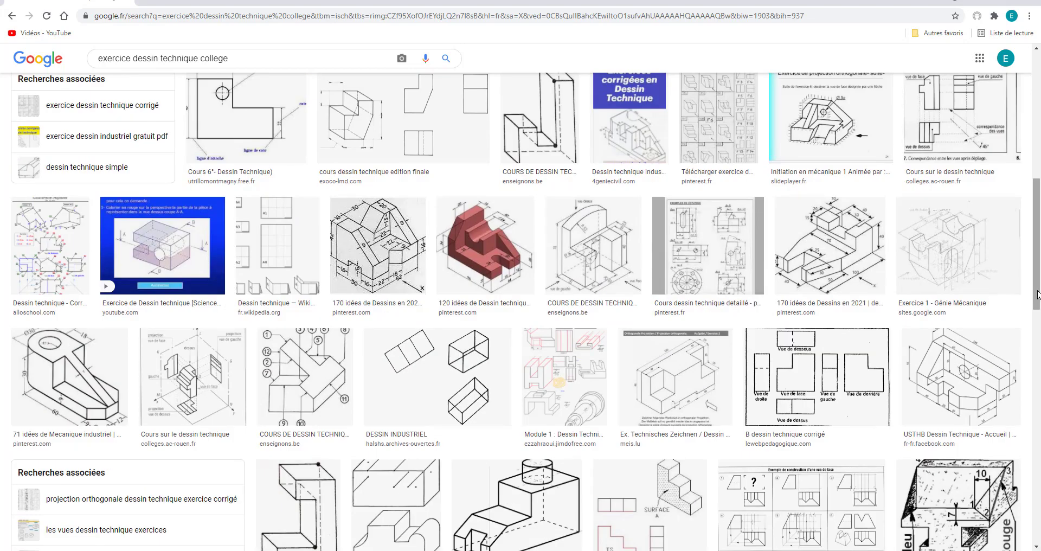
Preview the red dimensioned bracket image and visit its Pinterest source page.
left_click(485, 263)
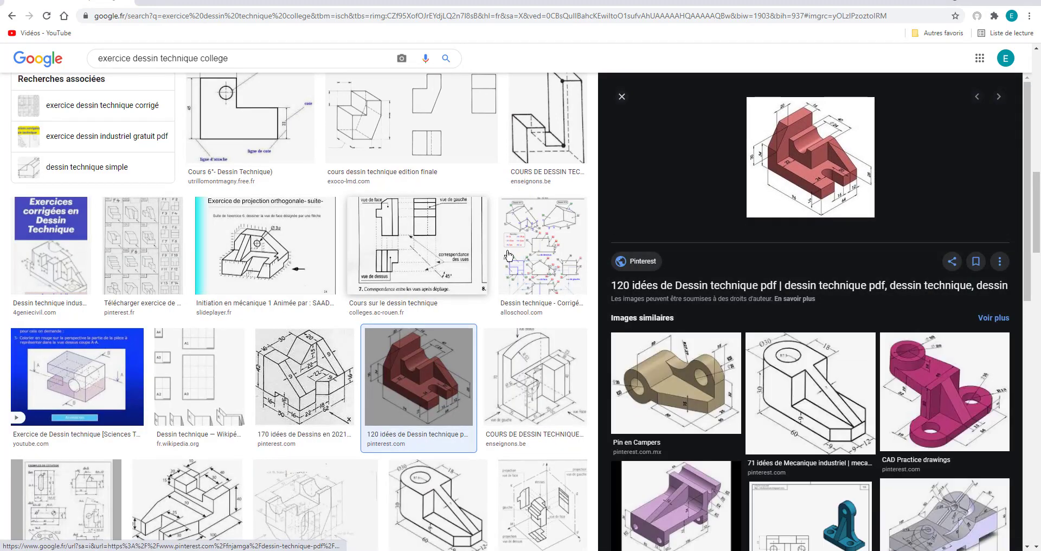
left_click(811, 164)
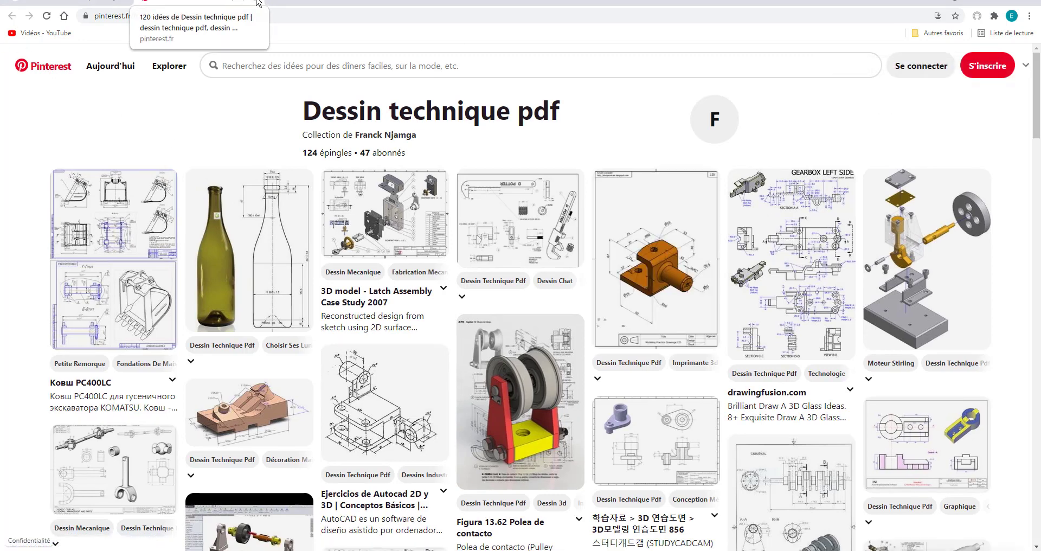
key("alt+Left")
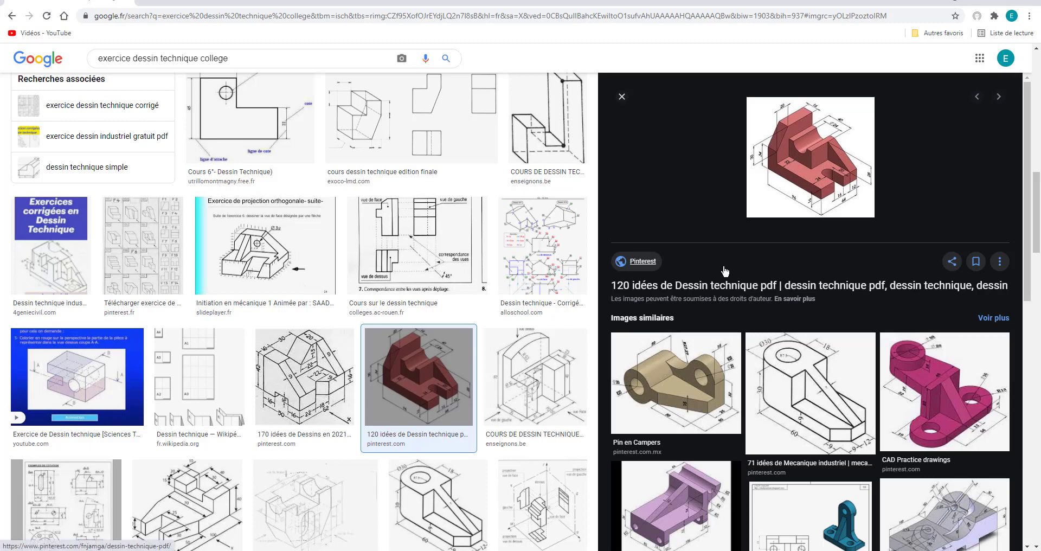
Browse the similar results, then bring up the saved dessin technique n2.jpg drawing in XnView.
scroll(749, 271, "down", 4)
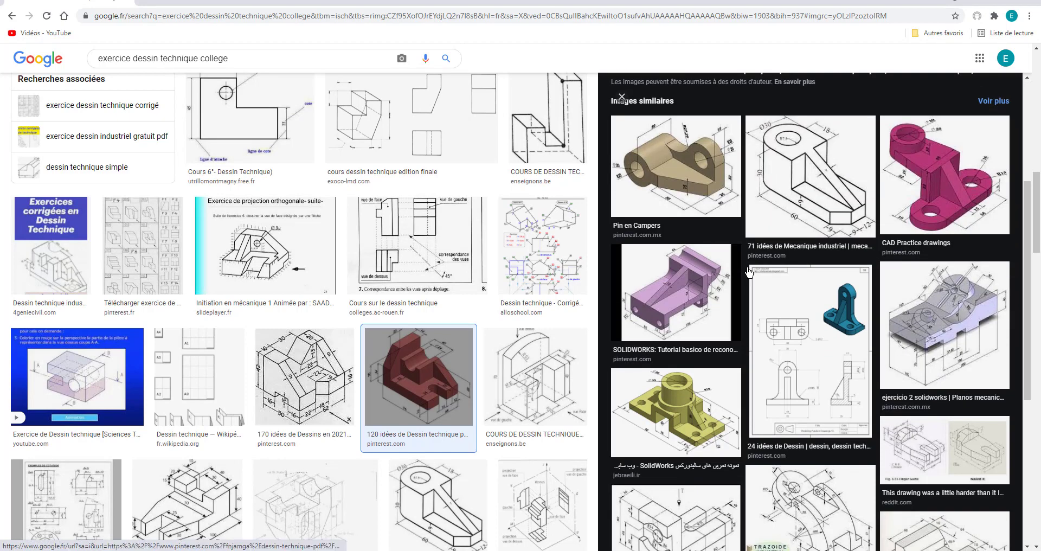
scroll(749, 271, "up", 2)
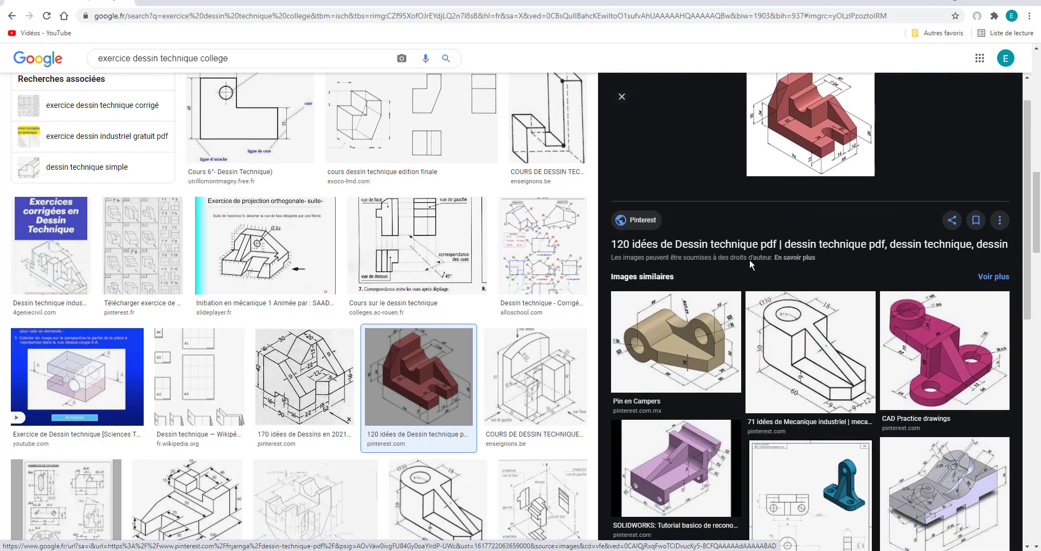
scroll(821, 171, "up", 2)
scroll(820, 171, "up", 1)
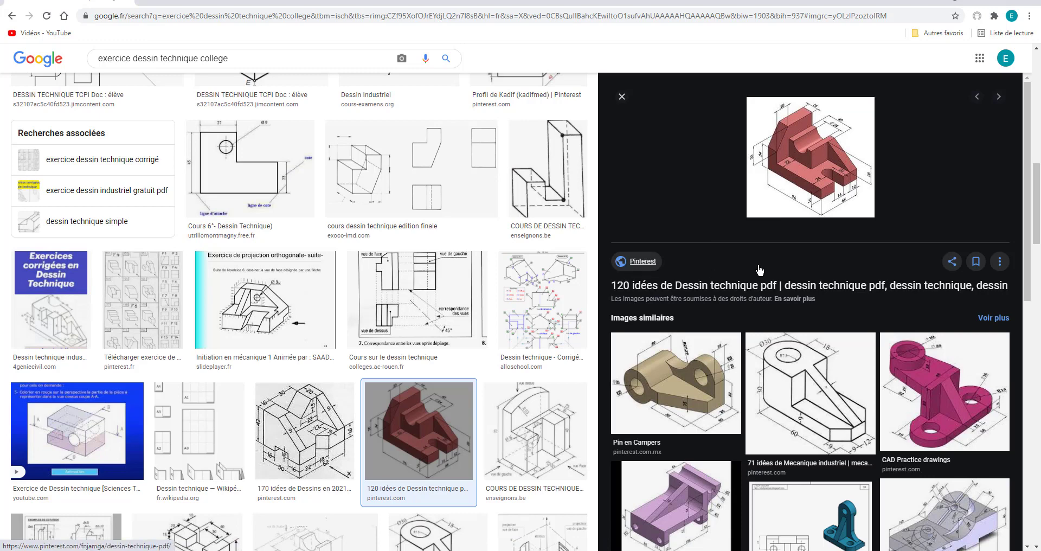
scroll(759, 270, "down", 3)
scroll(759, 270, "down", 4)
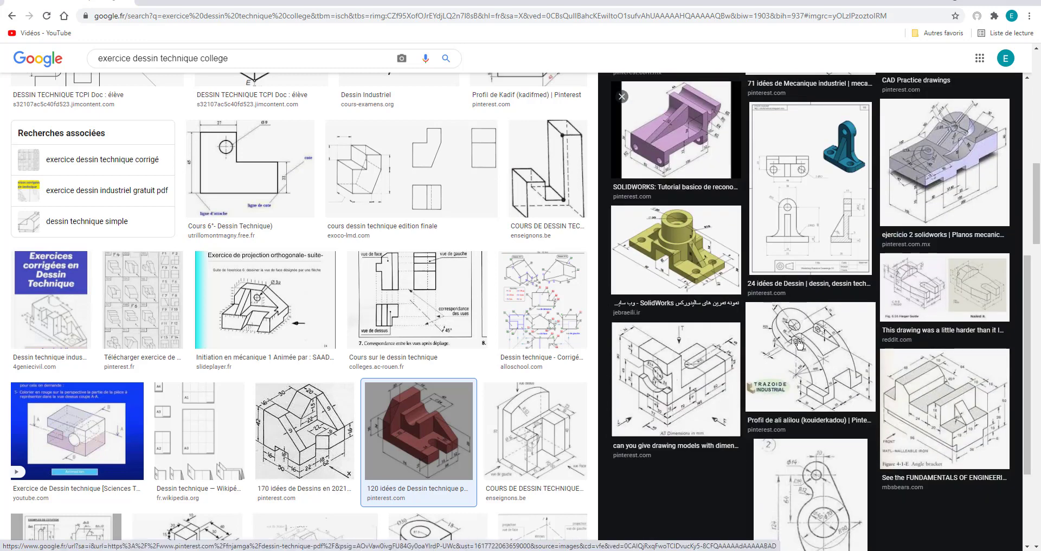
scroll(816, 360, "down", 2)
scroll(820, 371, "up", 4)
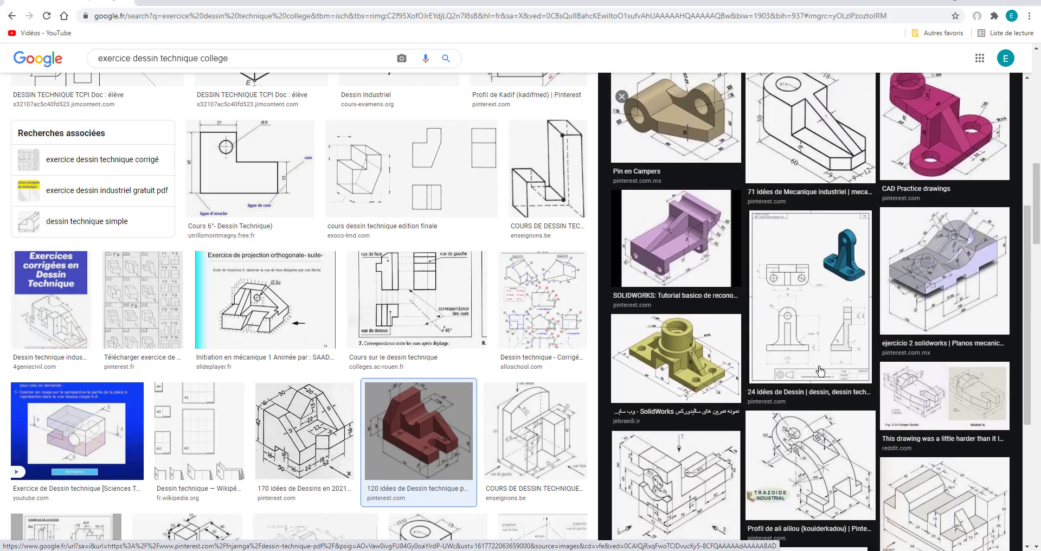
scroll(820, 358, "up", 2)
scroll(823, 334, "up", 1)
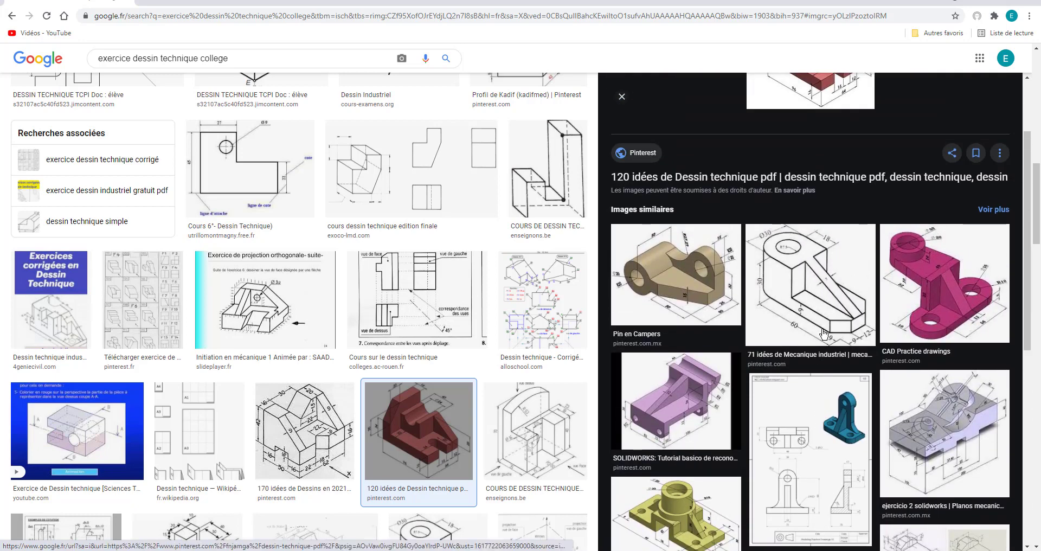
scroll(826, 295, "up", 2)
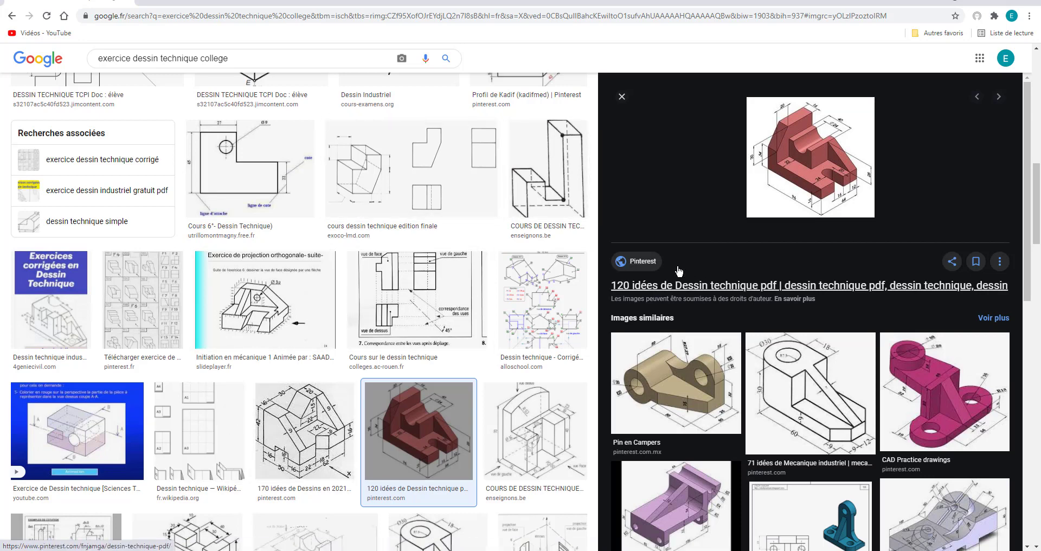
scroll(311, 238, "up", 3)
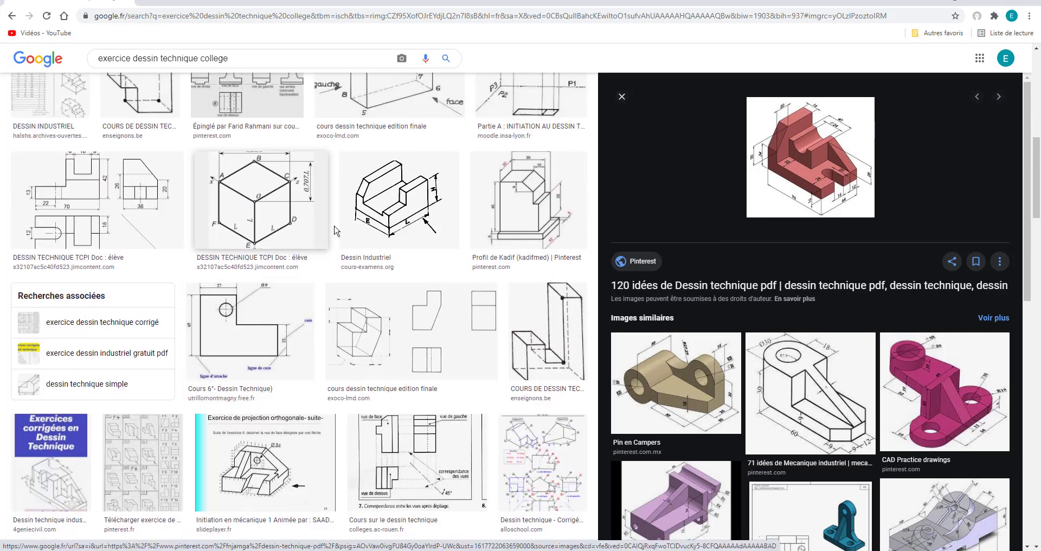
scroll(362, 236, "up", 1)
scroll(374, 244, "up", 1)
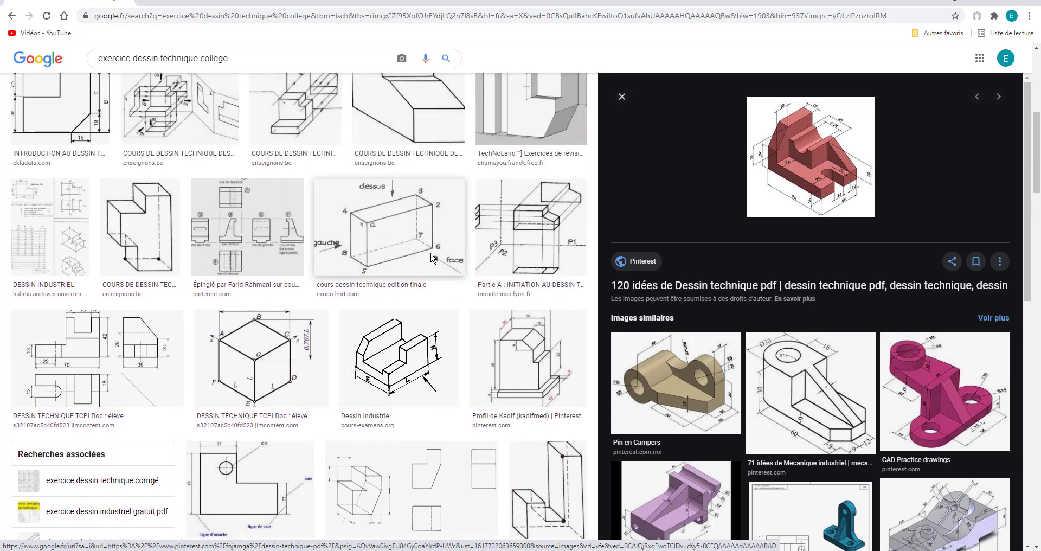
scroll(393, 259, "up", 2)
scroll(393, 258, "up", 3)
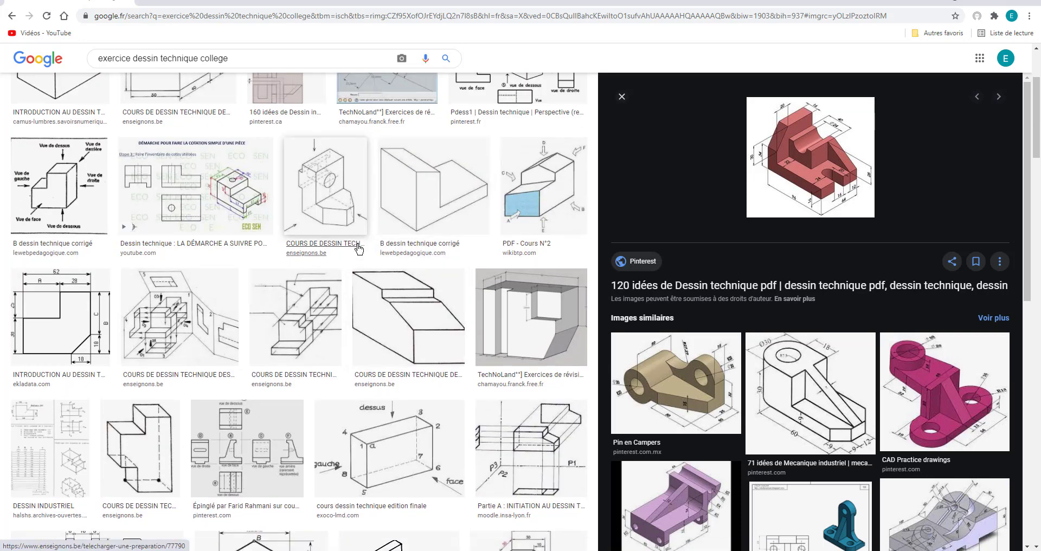
scroll(358, 247, "up", 3)
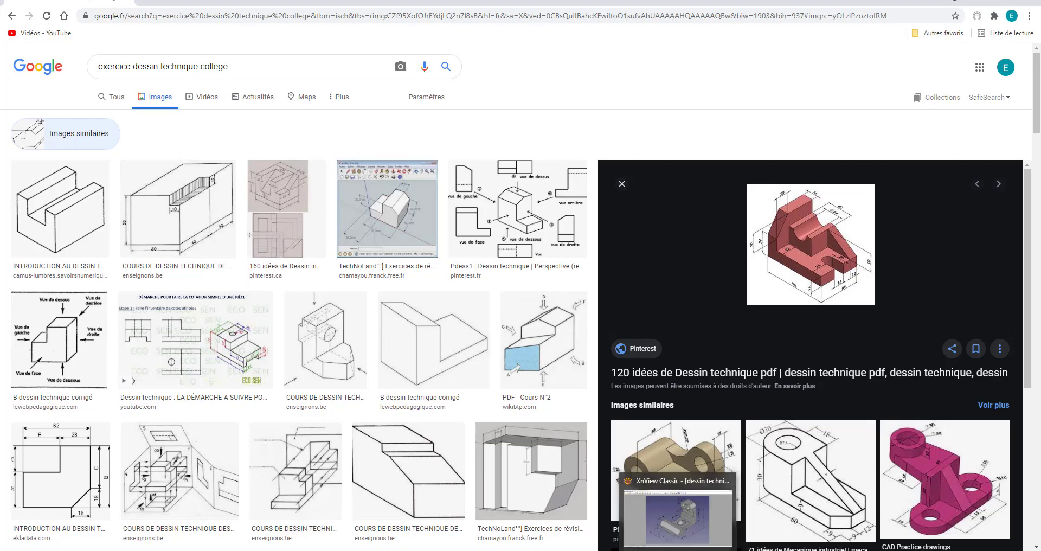
left_click(677, 515)
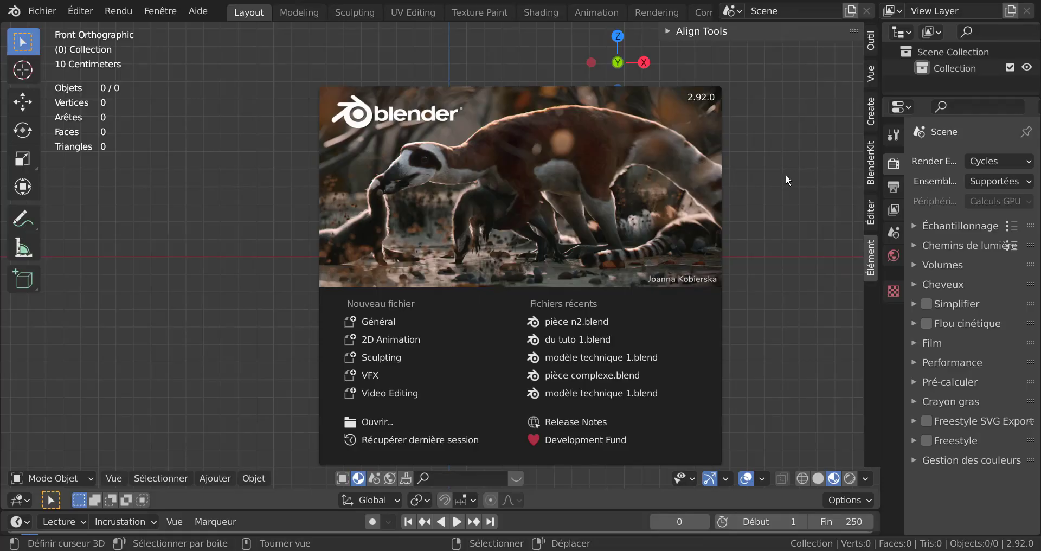
Dismiss Blender's splash screen to reveal the empty Front Orthographic scene.
left_click(783, 180)
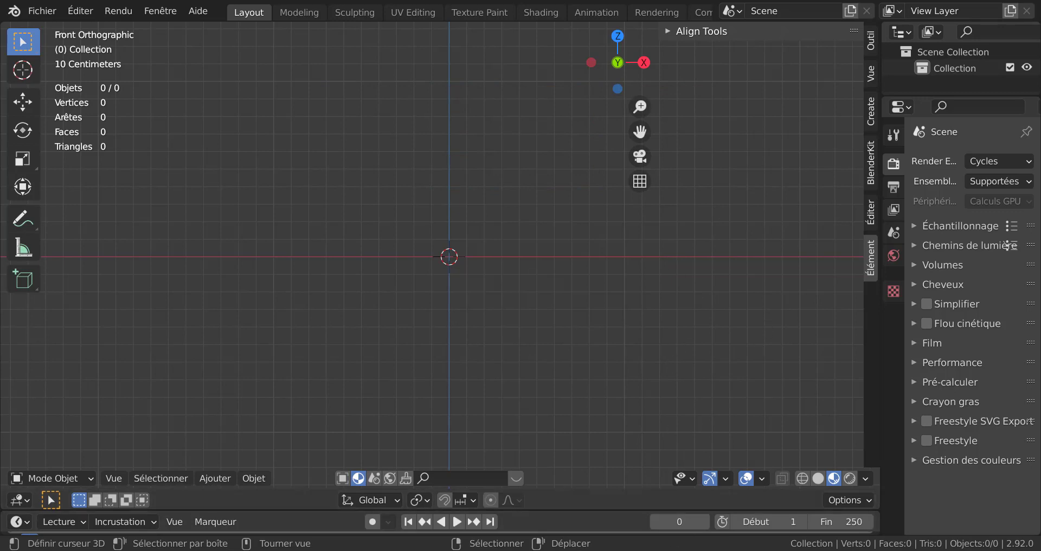
Recheck the bracket drawing, then return to Blender and widen the outliner and properties column.
left_click(678, 529)
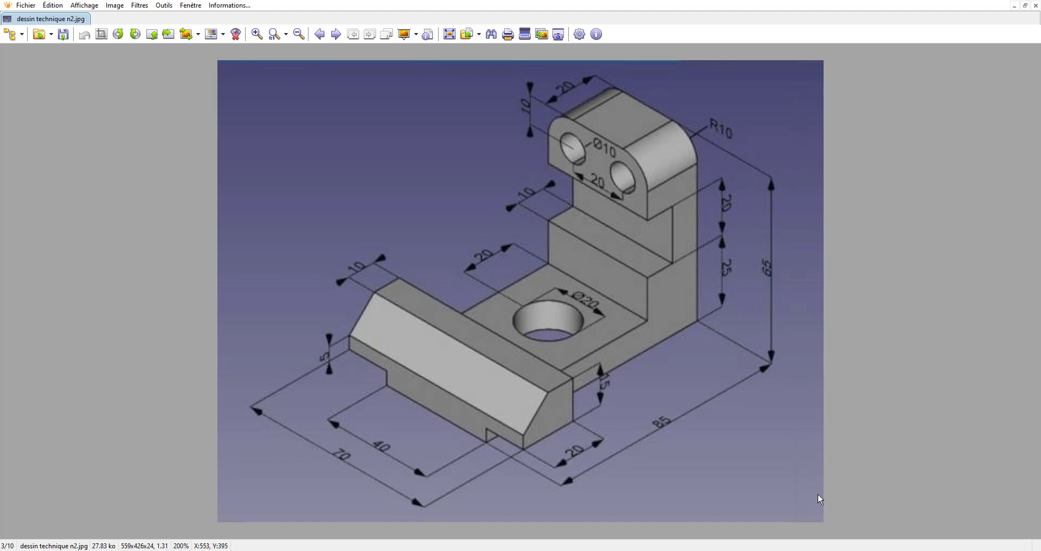
key("alt+Tab")
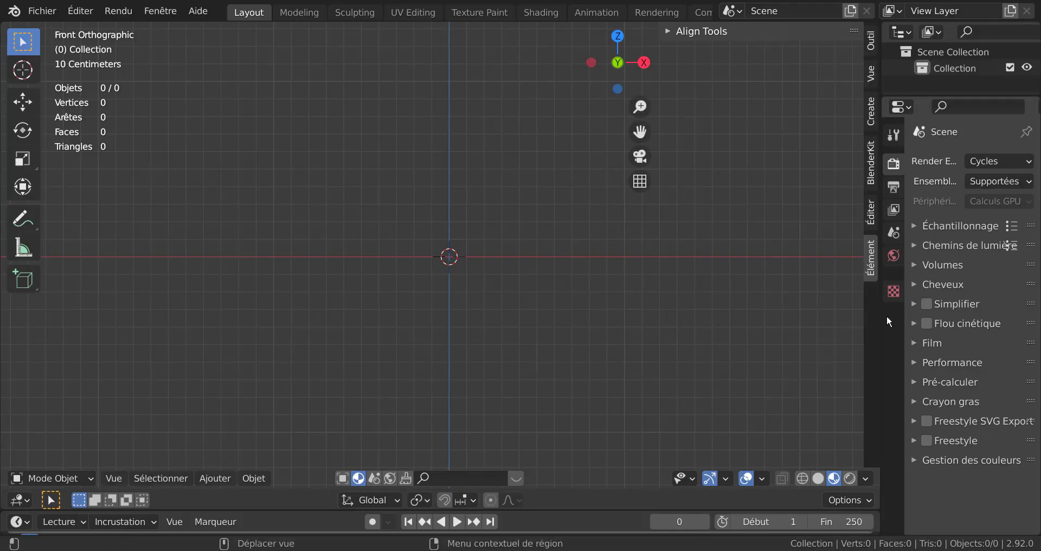
left_click_drag(886, 314, 706, 312)
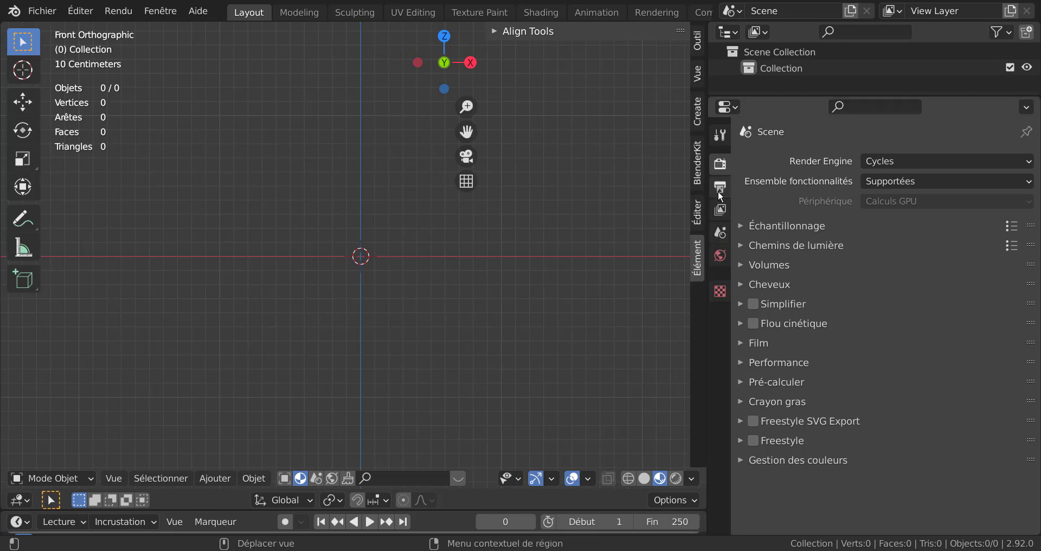
Set the scene unit scale to 0.001 and the length unit to Millimètres.
left_click(719, 234)
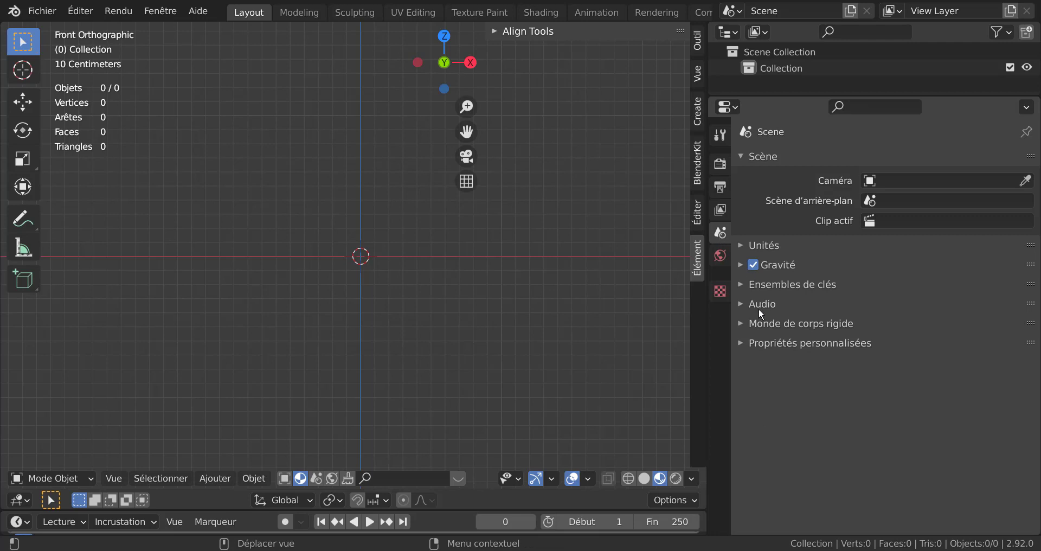
left_click(770, 245)
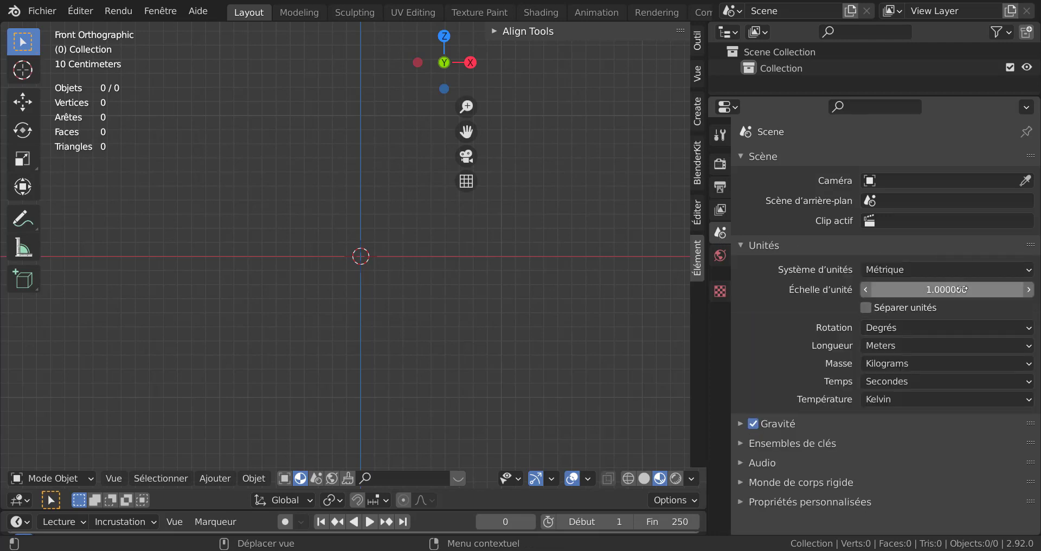
left_click(960, 289)
type("0")
key("Return")
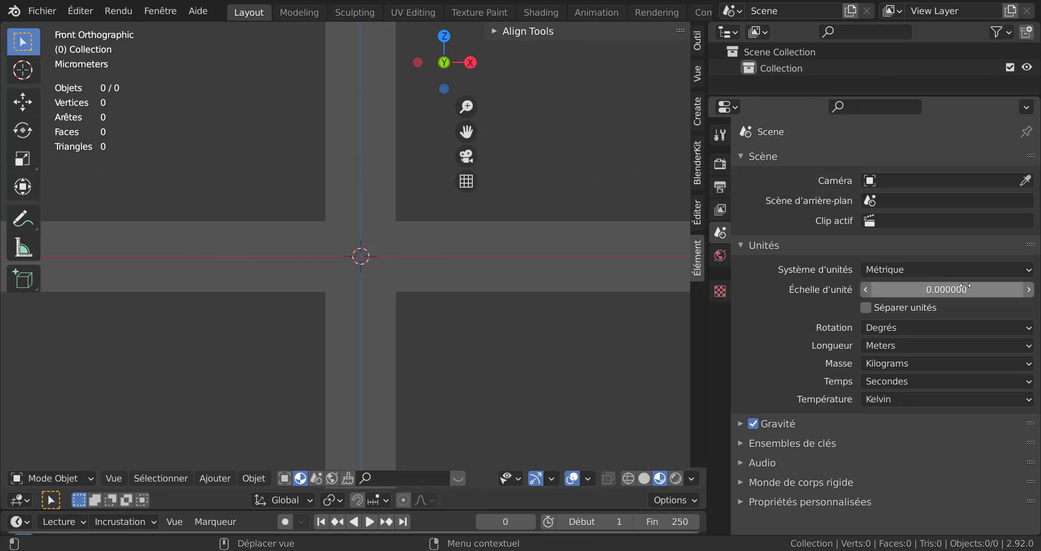
left_click(939, 291)
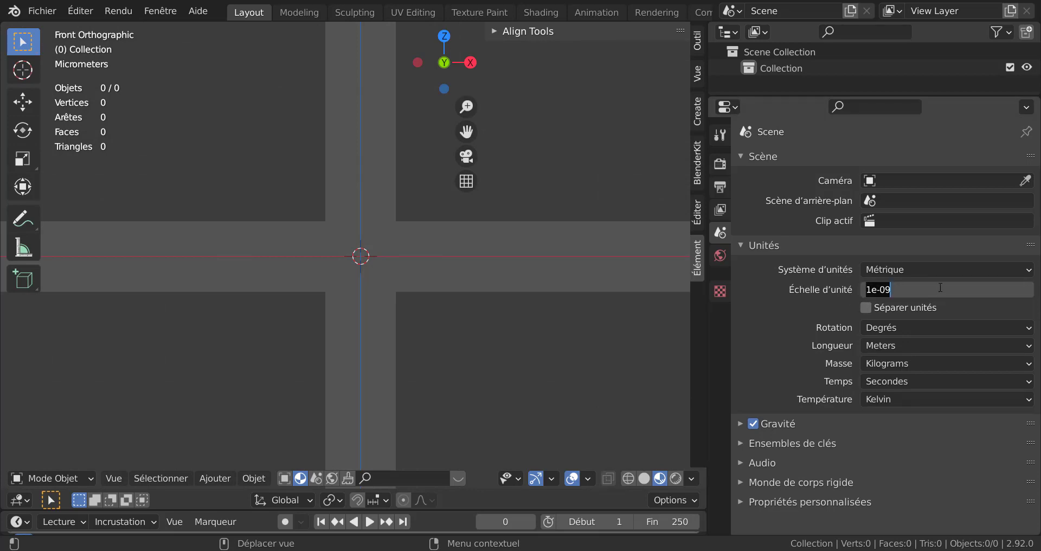
left_click(940, 288)
key("BackSpace")
key("BackSpace")
key("BackSpace")
key("BackSpace")
type("0")
type(".0001")
key("Return")
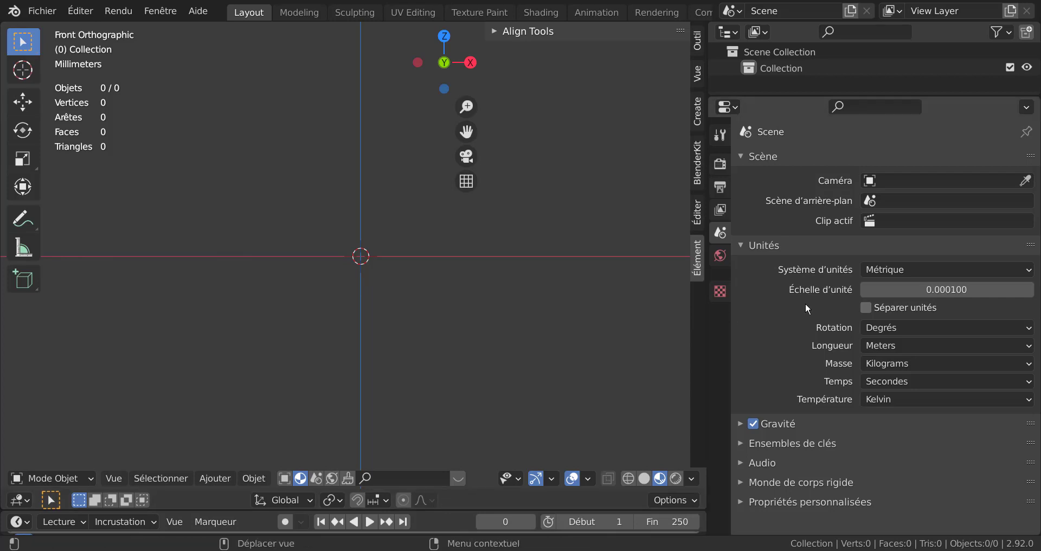
left_click(953, 292)
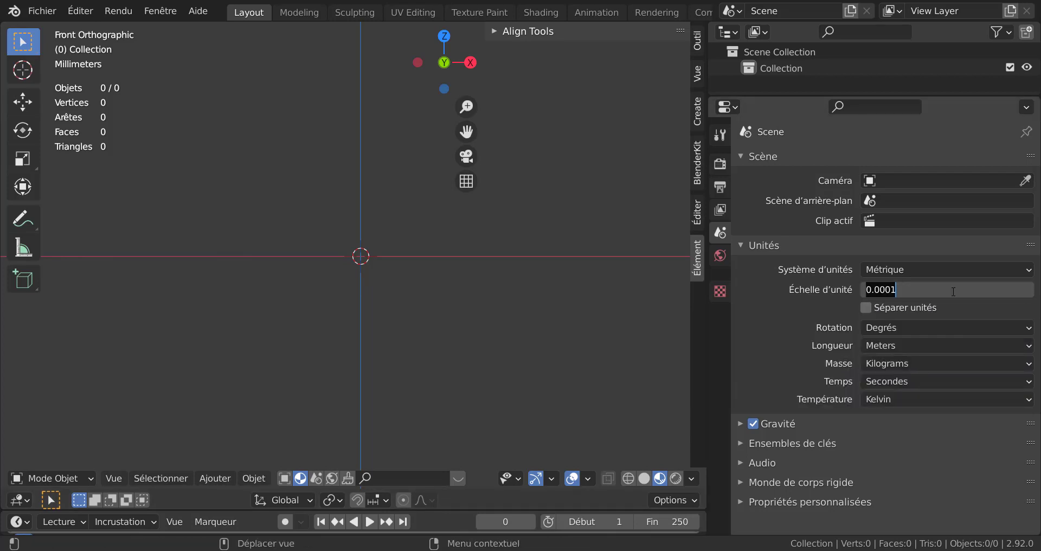
type("0.00")
type("1")
key("Return")
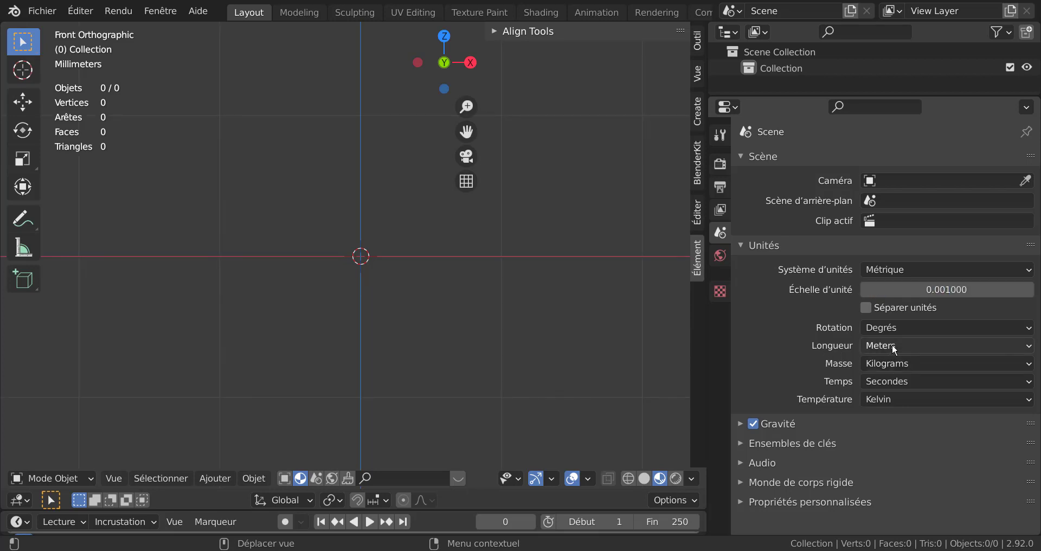
left_click(893, 344)
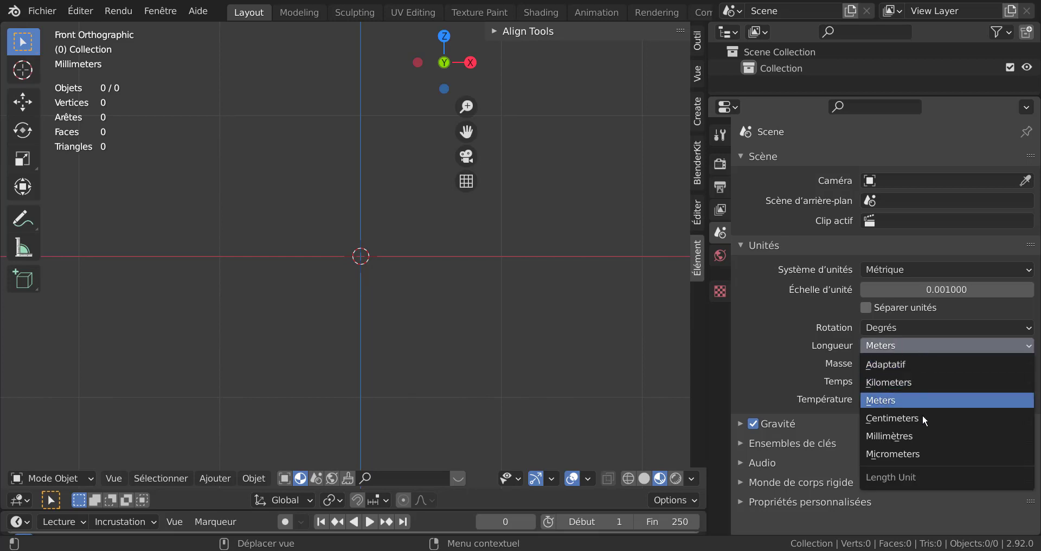
left_click(925, 435)
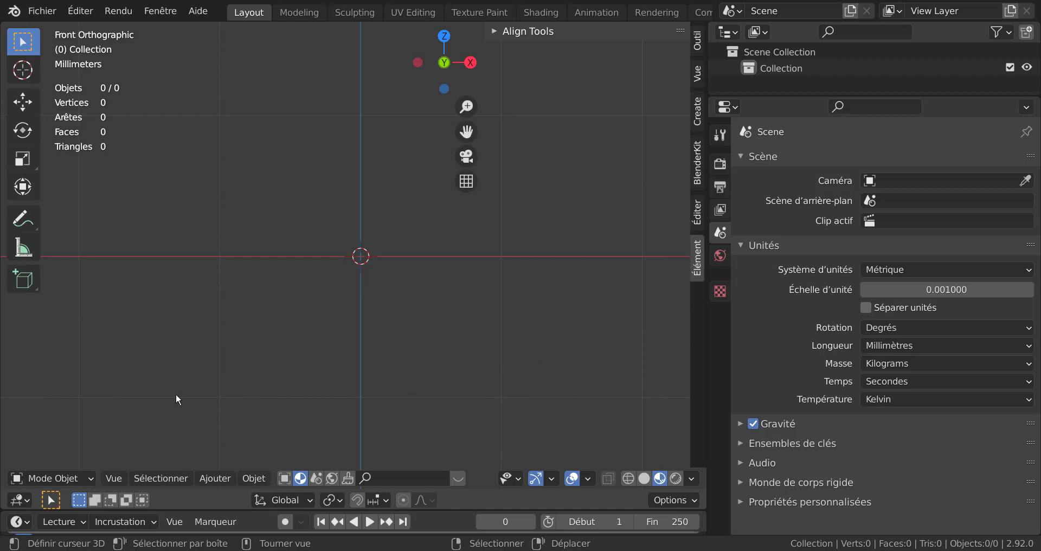
Add a plane mesh named Plan at the scene origin.
left_click(219, 480)
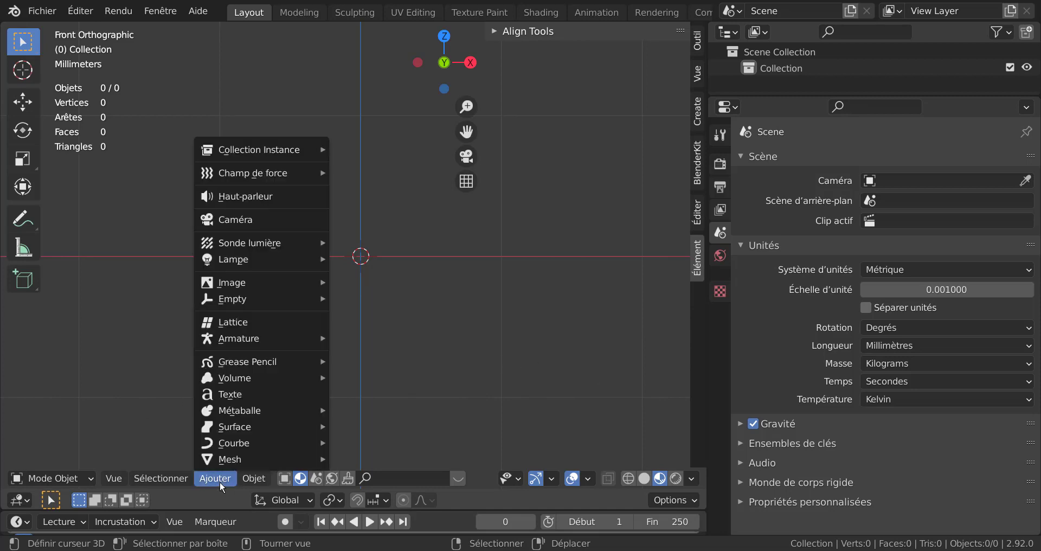
key("Escape")
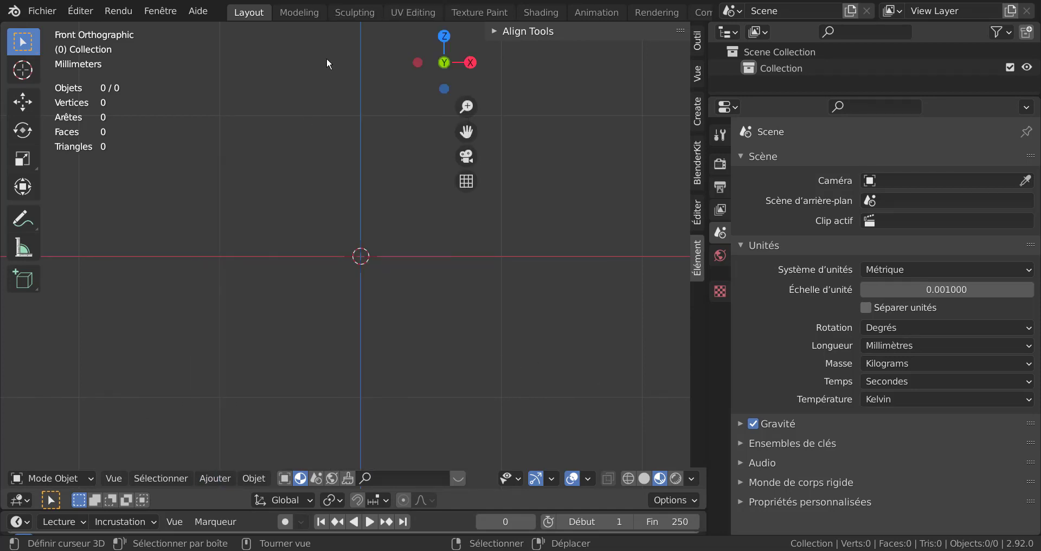
left_click(214, 480)
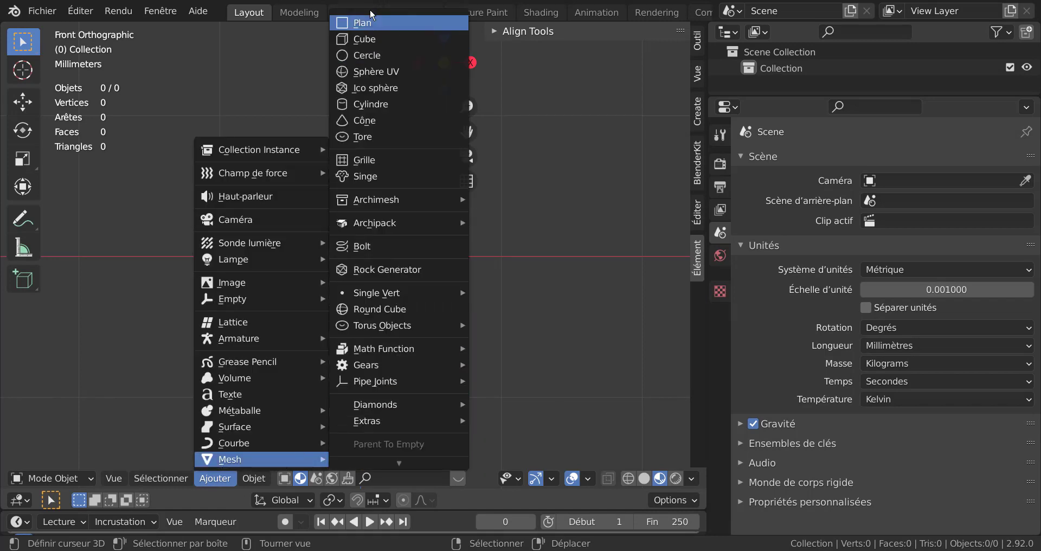
left_click(371, 22)
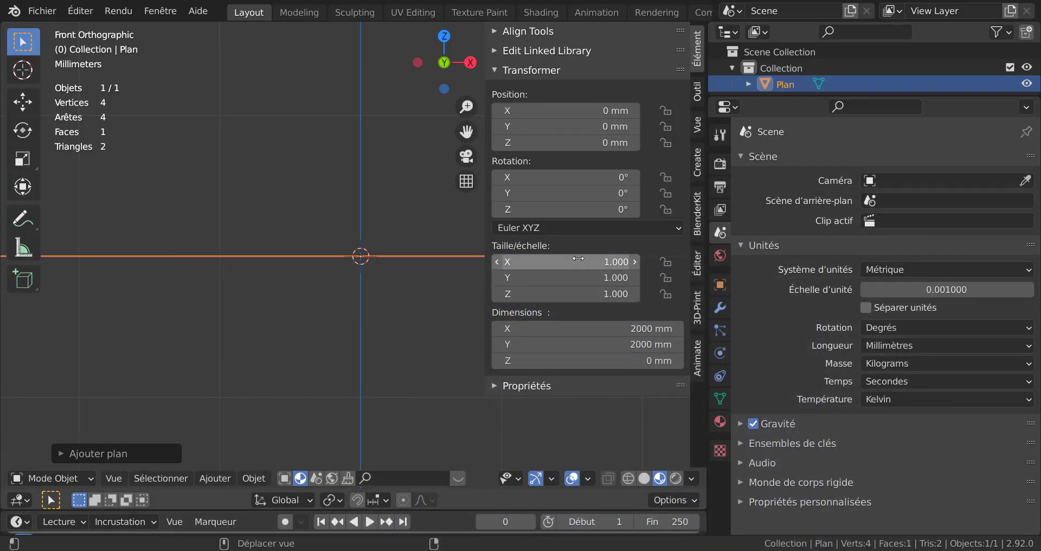
Resize the plane to 40 mm in X and 85 mm in Y, checking it against the drawing.
left_click(591, 327)
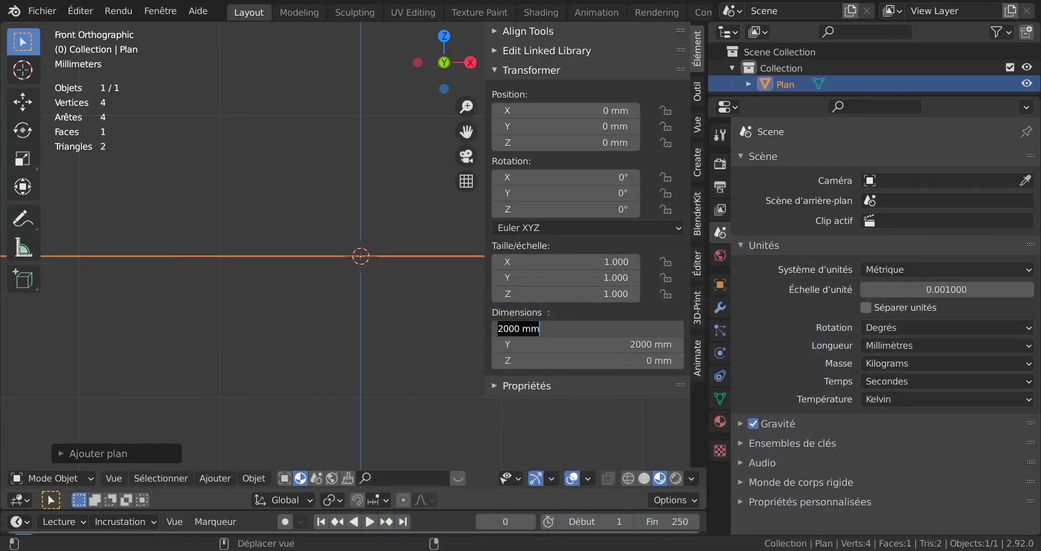
type("40")
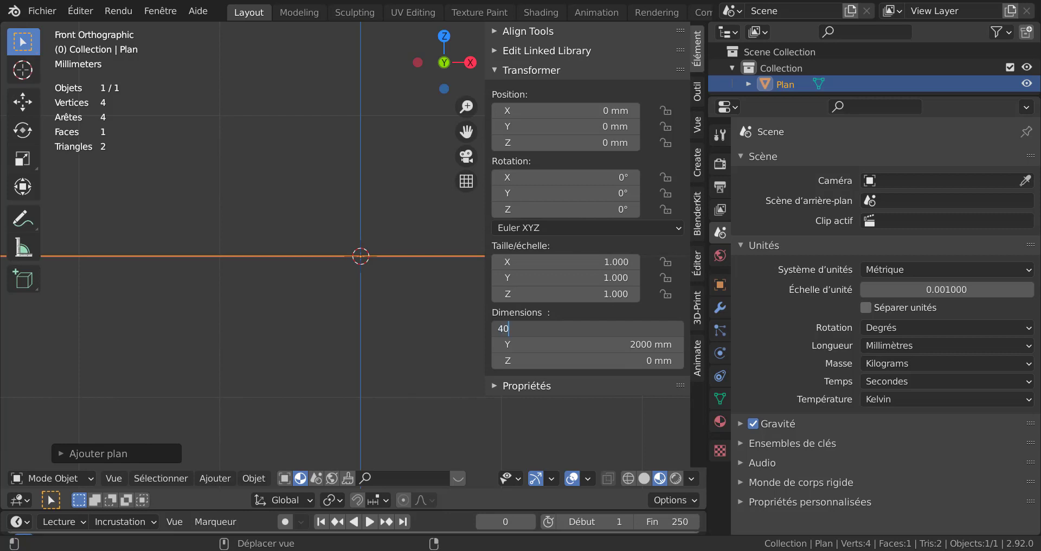
key("Tab")
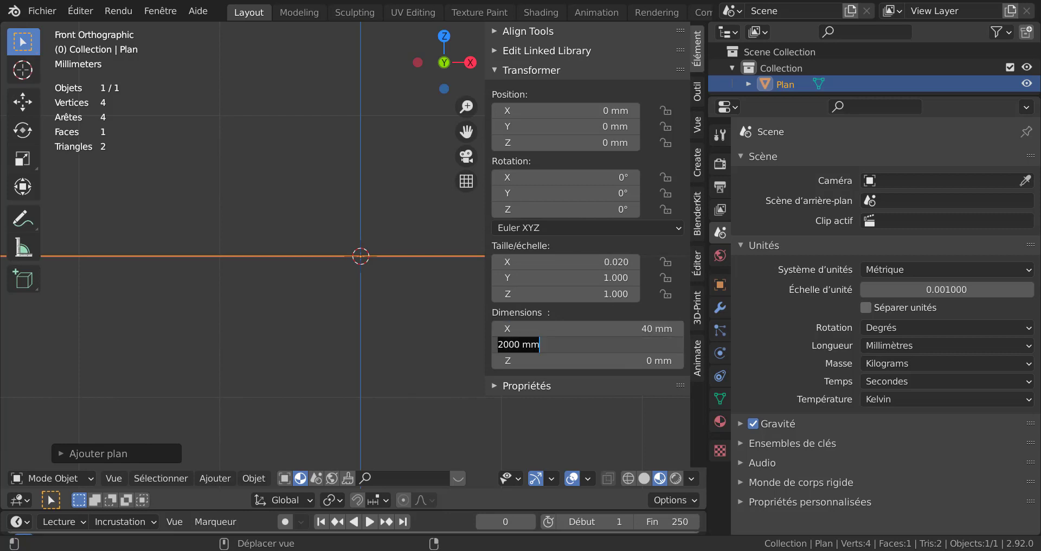
type("85")
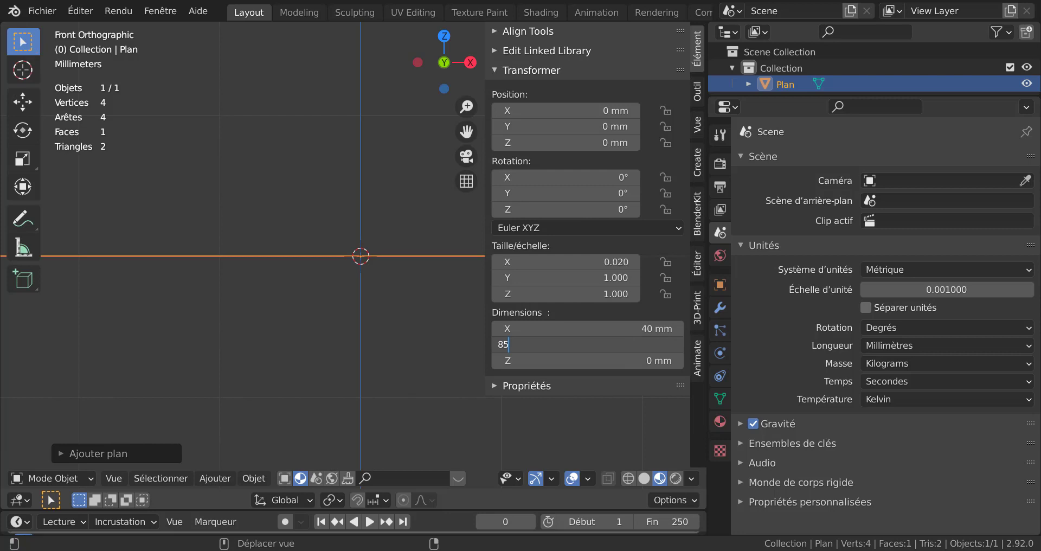
key("Return")
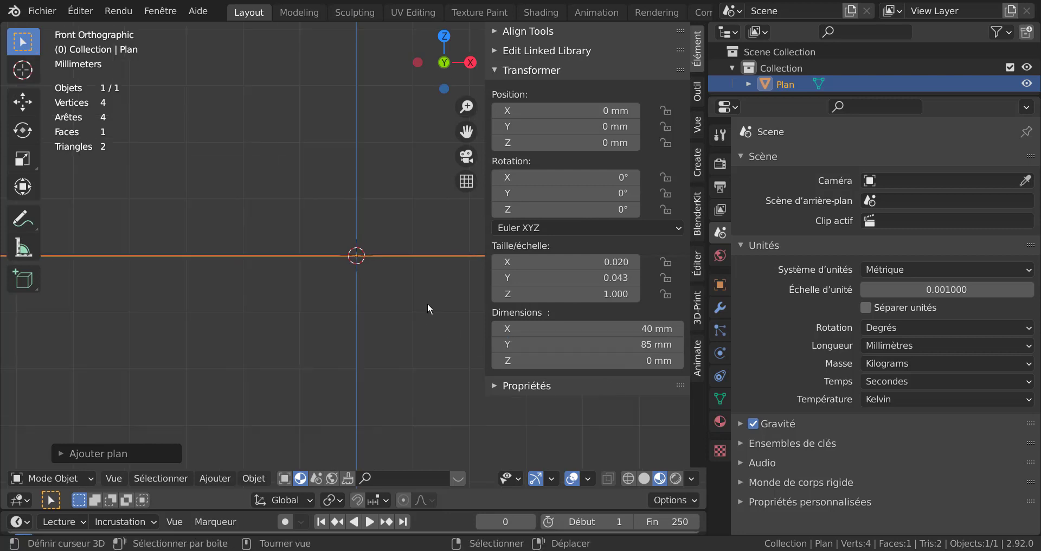
mouse_move(427, 304)
middle_mouse_down()
mouse_move(406, 357)
mouse_move(321, 361)
middle_mouse_up()
scroll(406, 360, "down", 5)
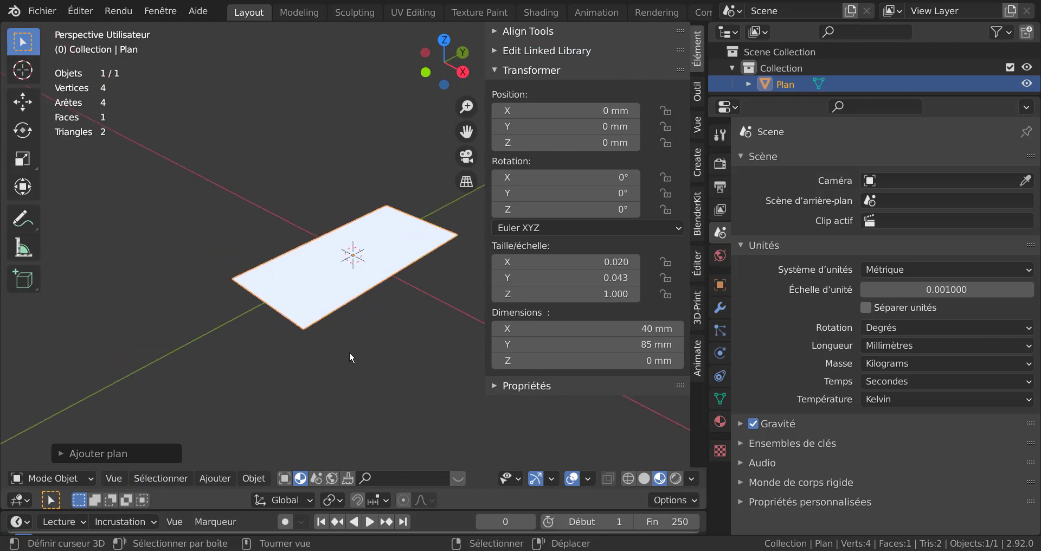
scroll(349, 351, "up", 2)
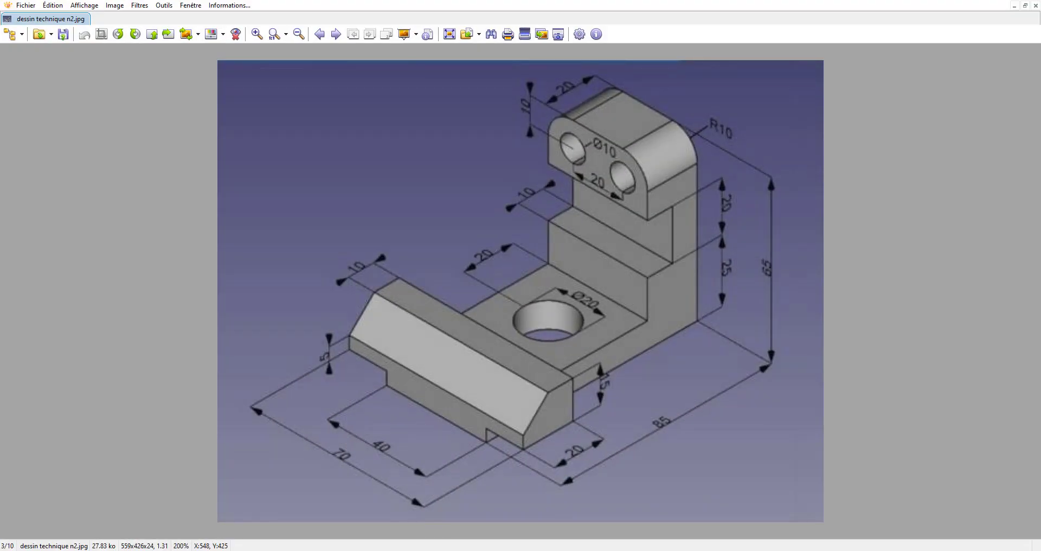
key("alt+Tab")
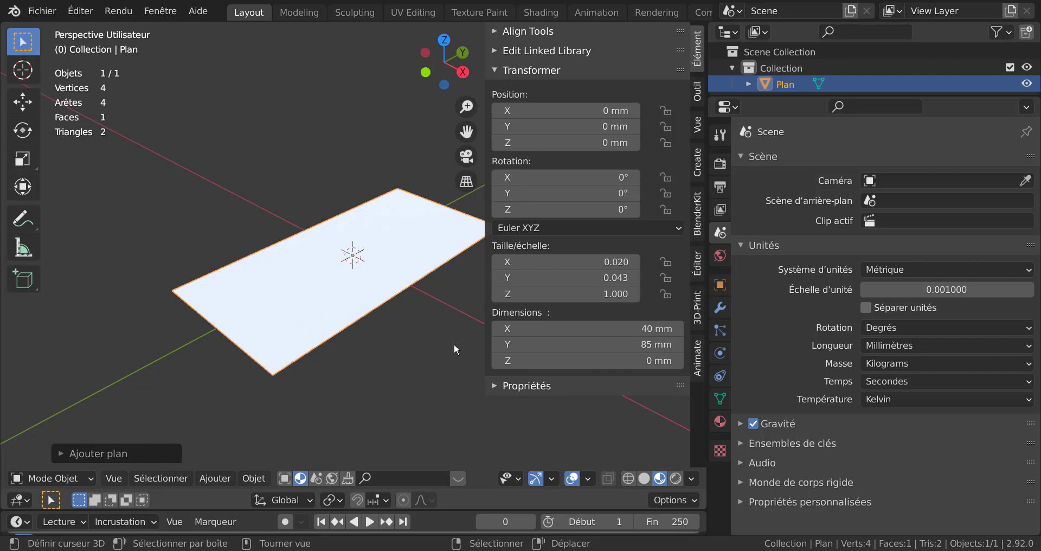
Hide the sidebar, apply the plane's rotation and scale, and enter Edit Mode.
key("n")
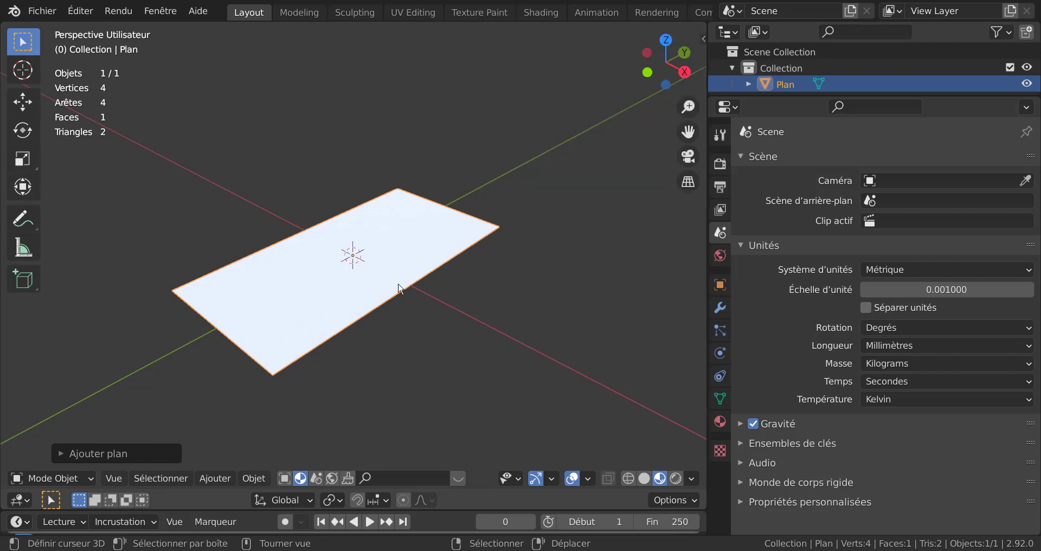
key("ctrl+a")
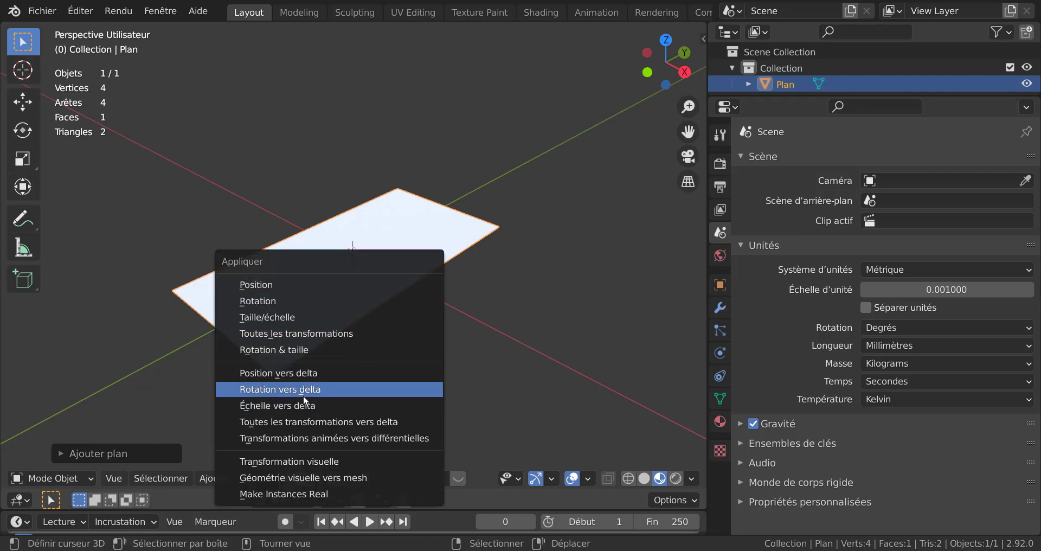
left_click(274, 349)
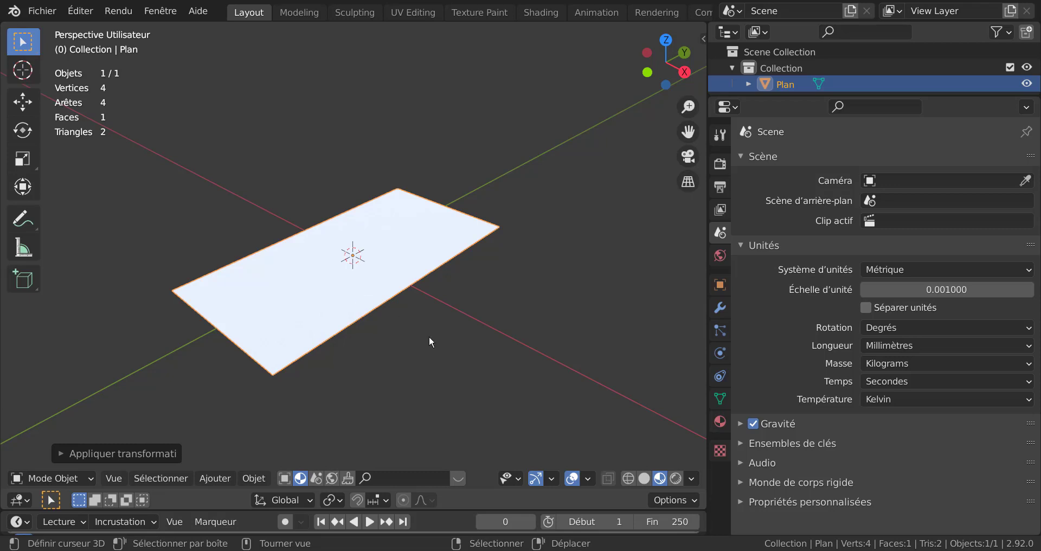
key("Tab")
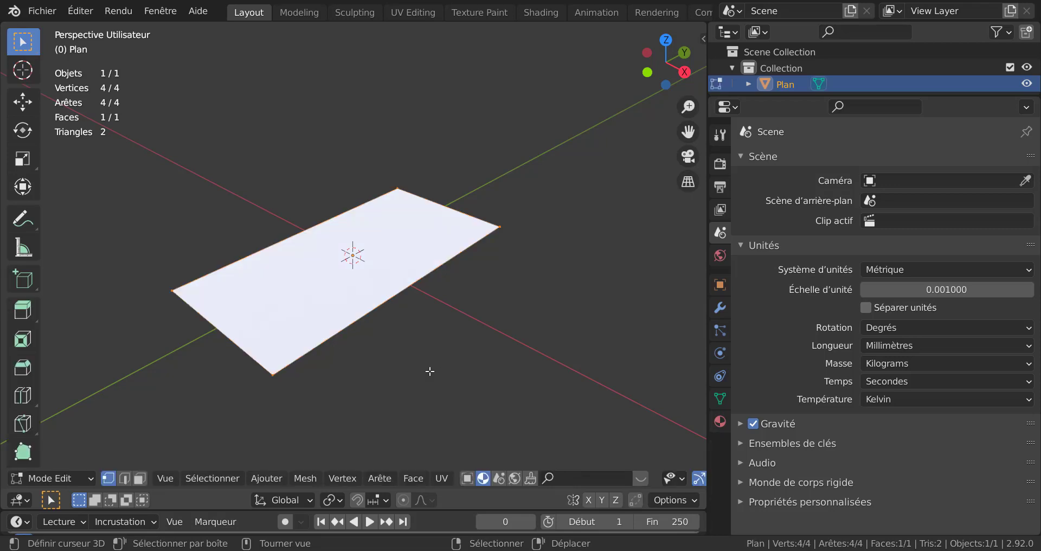
Extrude the plane's face straight up 65 mm into a rectangular block.
key("e")
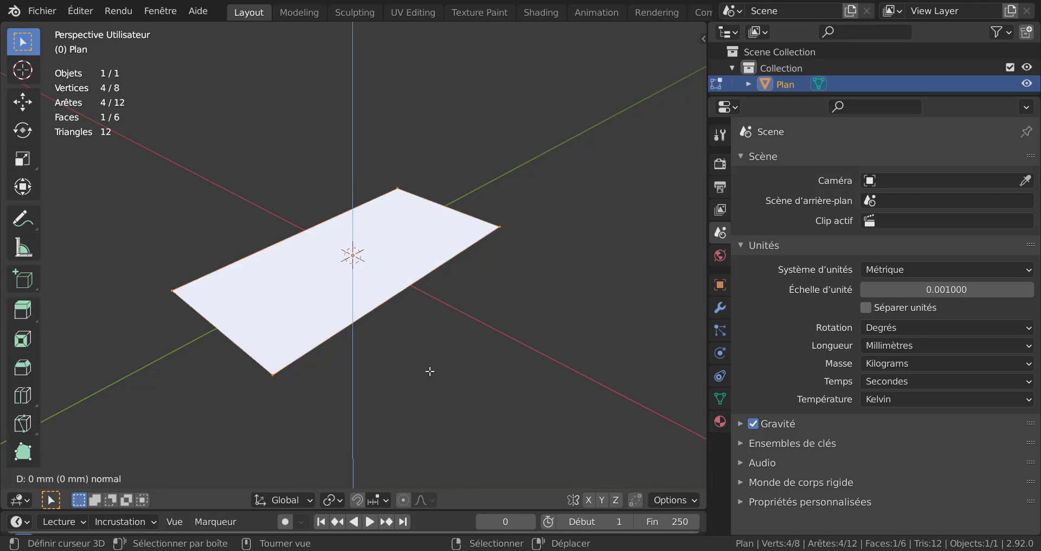
left_click(429, 371)
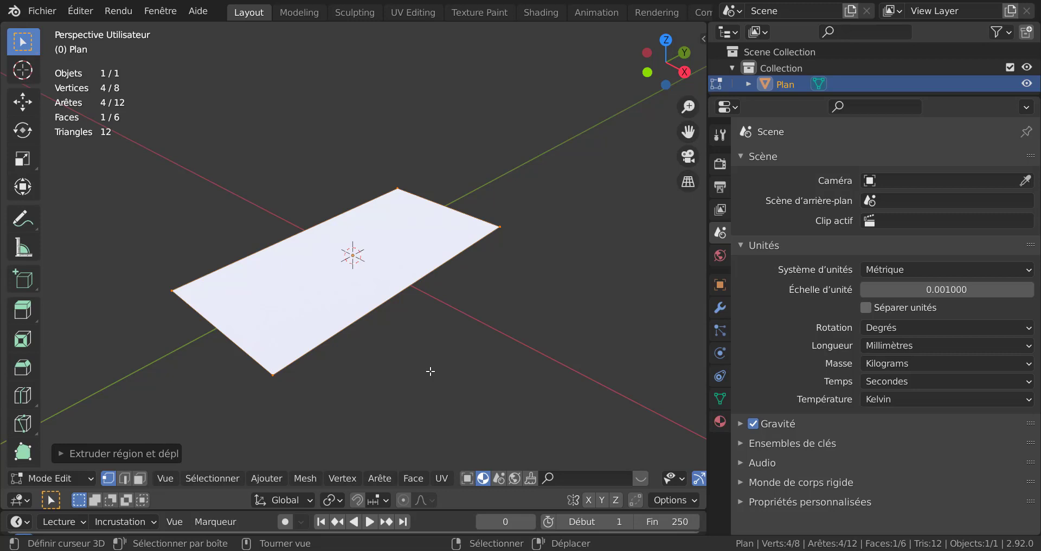
key("g")
key("z")
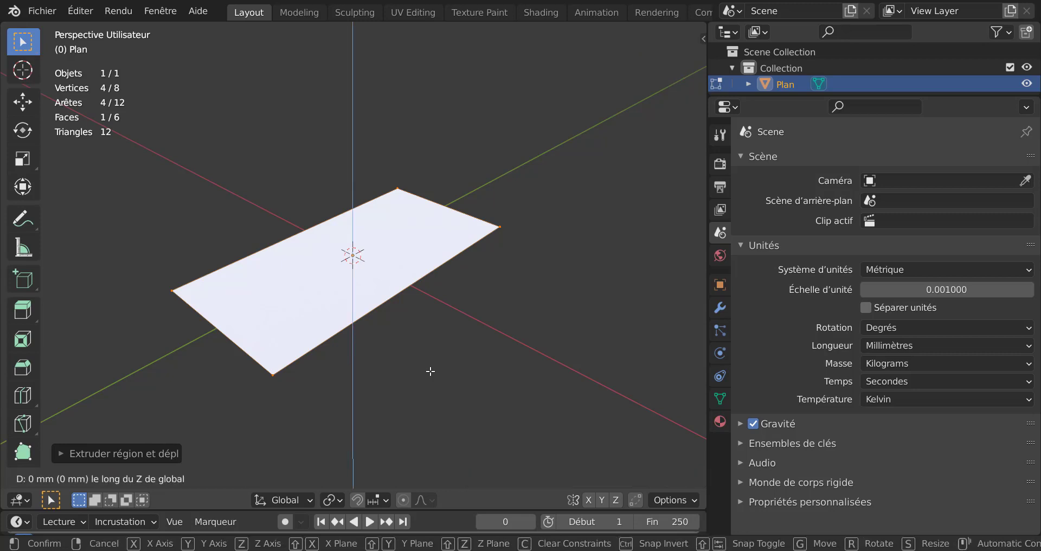
type("65")
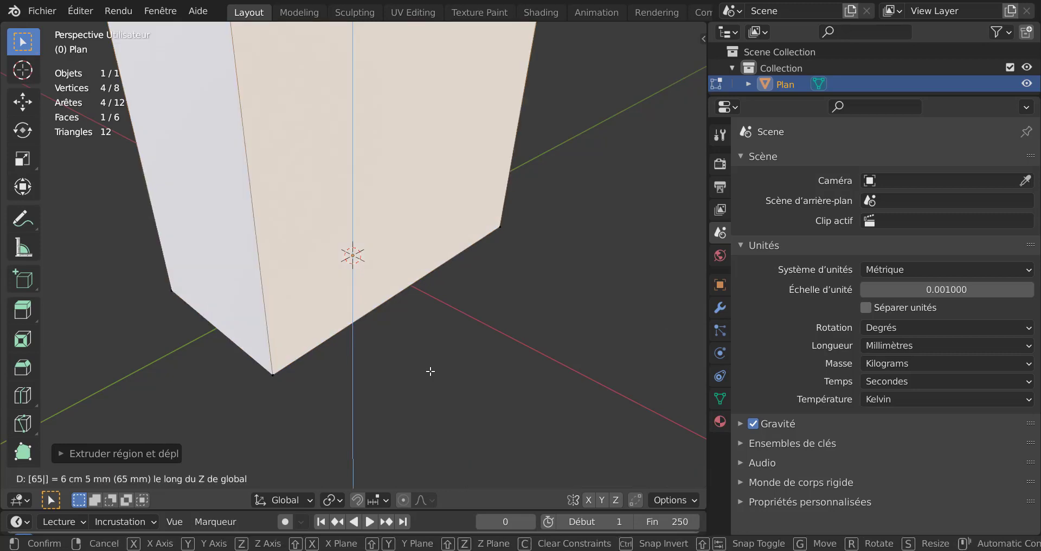
key("Return")
scroll(429, 367, "down", 5)
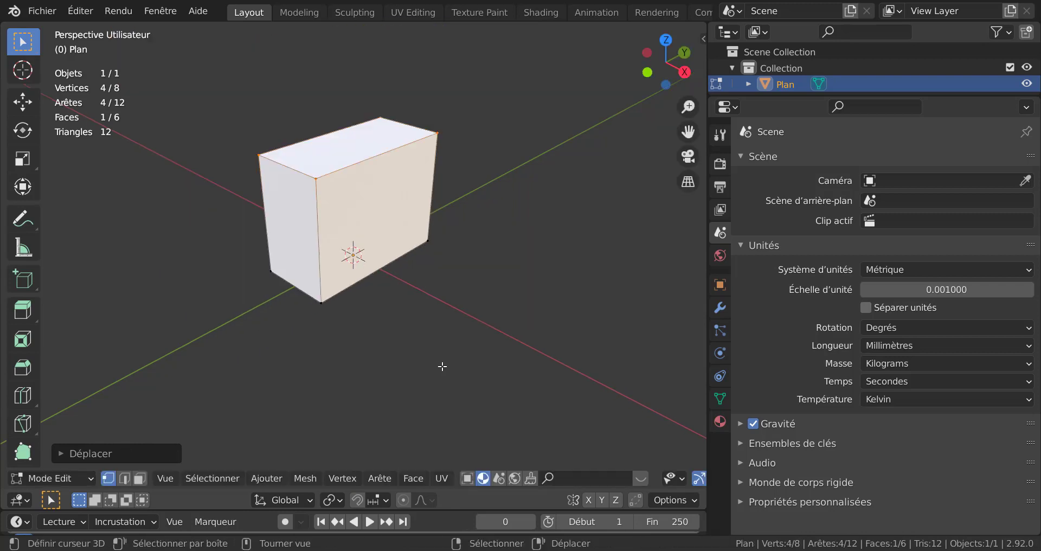
scroll(481, 379, "up", 2)
scroll(486, 395, "up", 2)
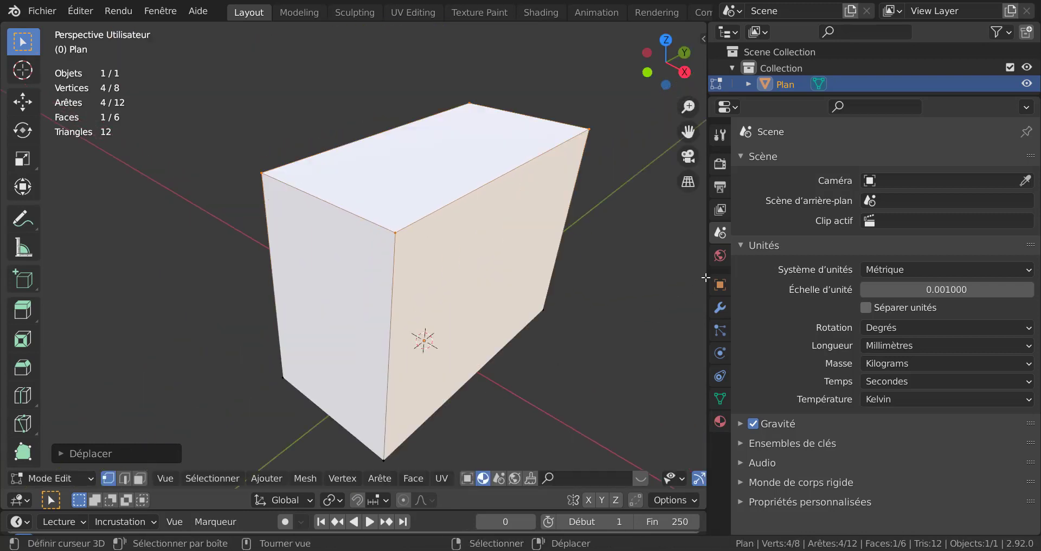
Widen the 3D viewport and orbit to show more of the box's left side.
left_click_drag(707, 272, 879, 272)
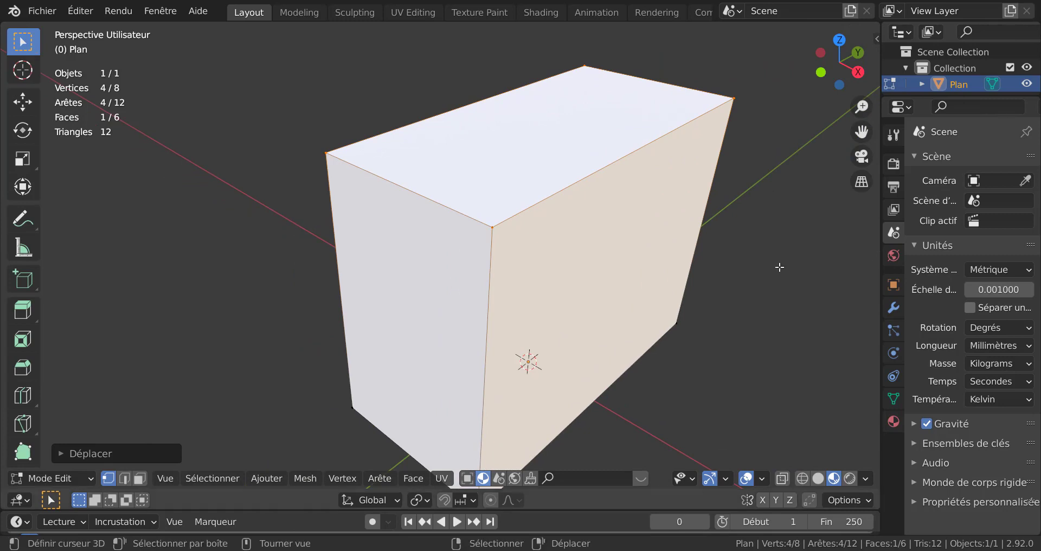
mouse_move(662, 269)
middle_mouse_down()
mouse_move(627, 242)
mouse_move(553, 262)
middle_mouse_up()
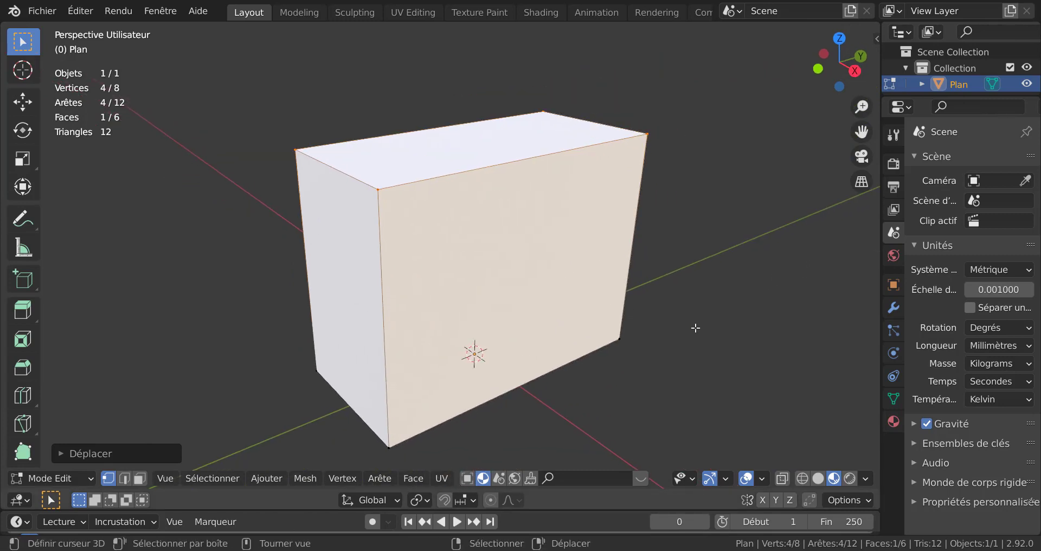
middle_click_drag(715, 392, 651, 374)
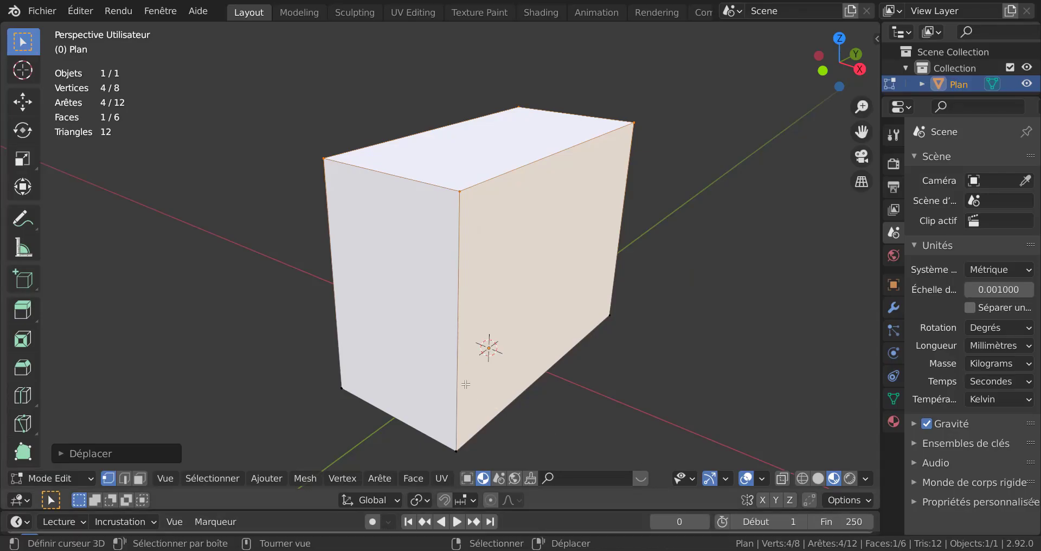
Loop-cut the box near its bottom, switch to Solid shading, and raise the loop 5 mm along Z.
key("ctrl+r")
left_click(437, 372)
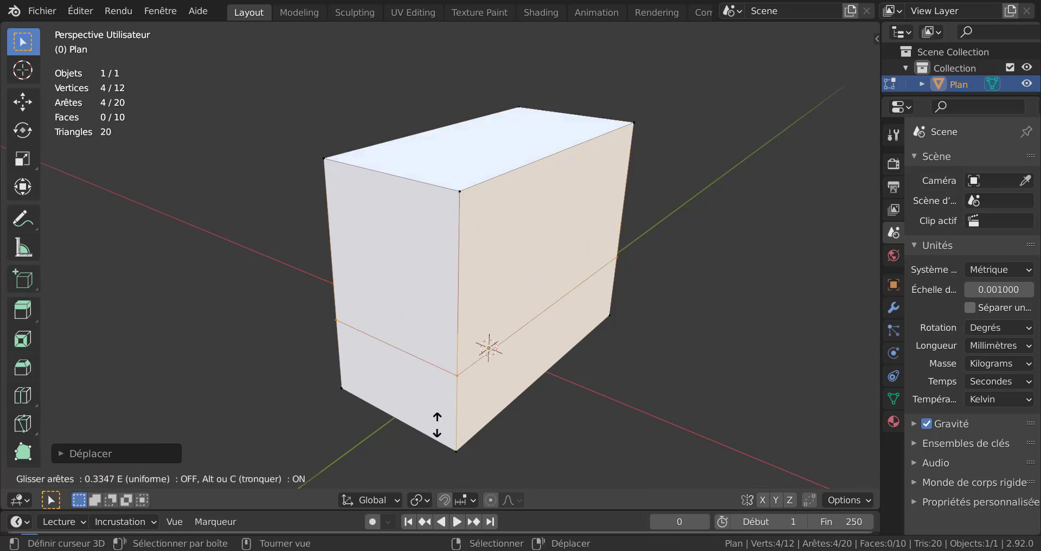
left_click(473, 98)
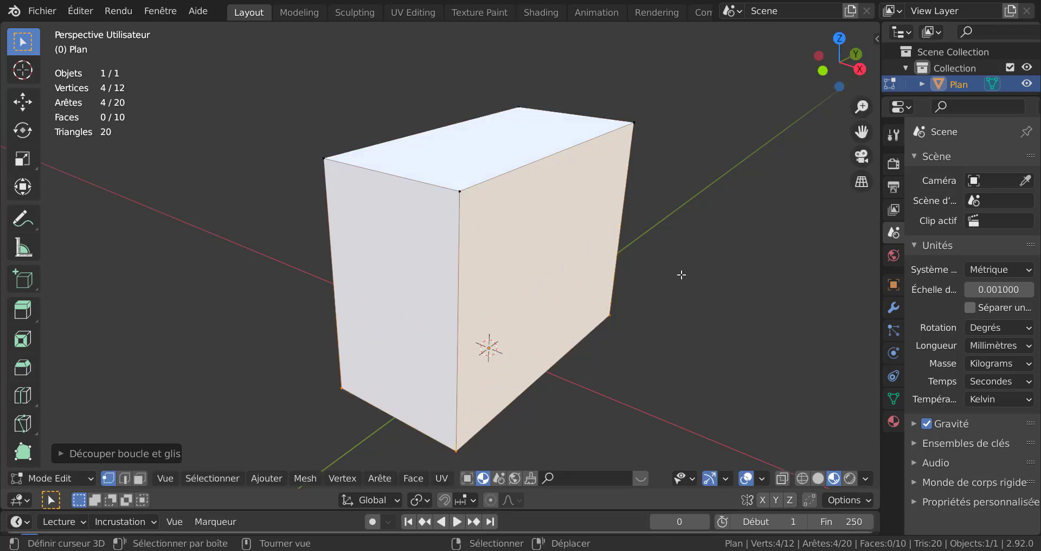
mouse_move(781, 402)
middle_mouse_down("shift")
mouse_move(755, 347)
mouse_move(734, 383)
middle_mouse_up("shift")
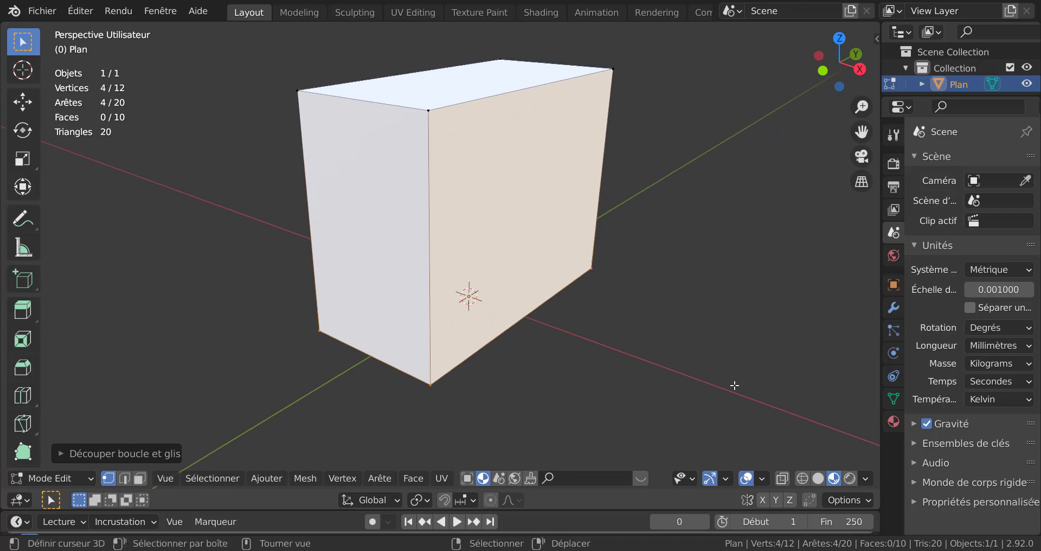
left_click(817, 479)
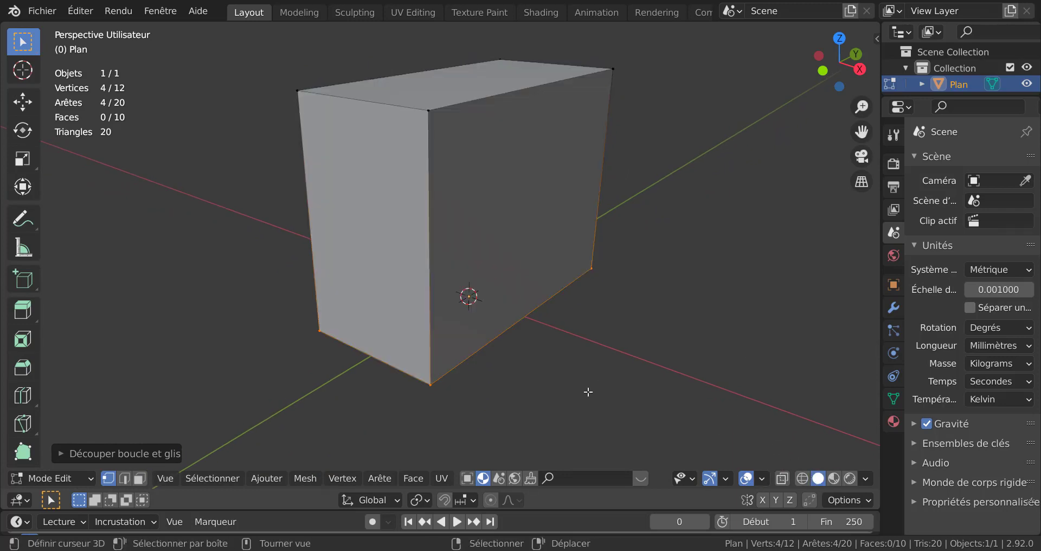
key("g")
key("z")
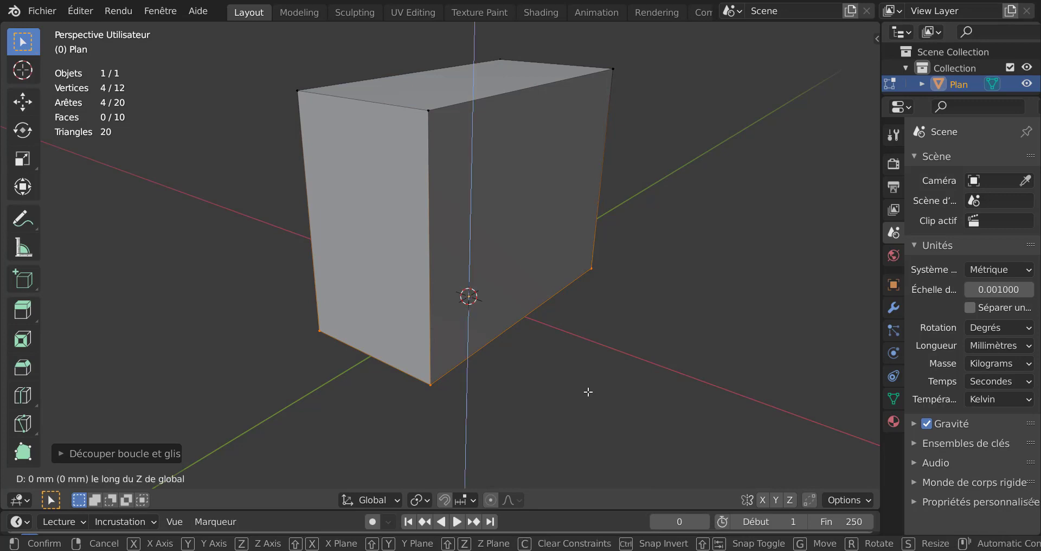
type("5")
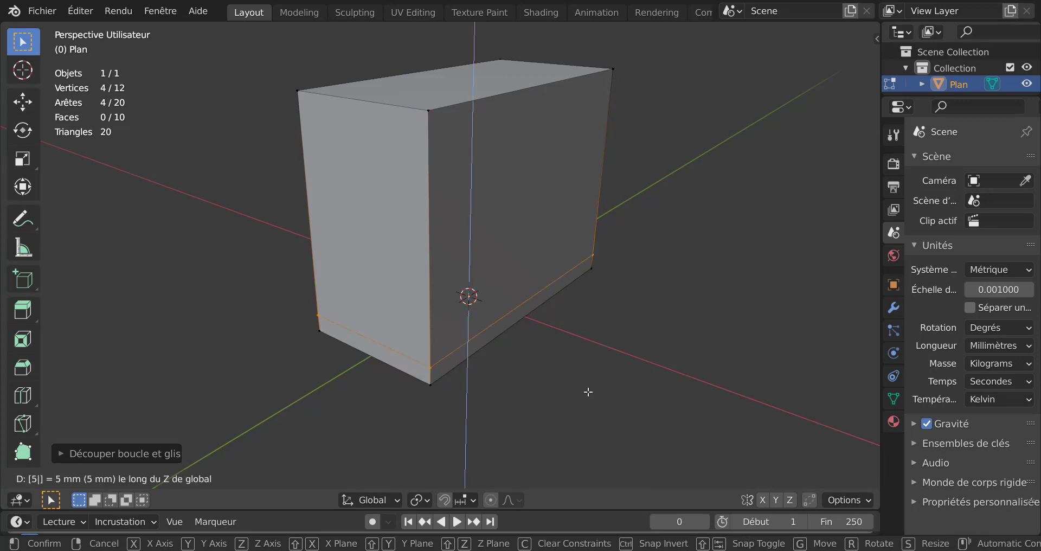
key("Return")
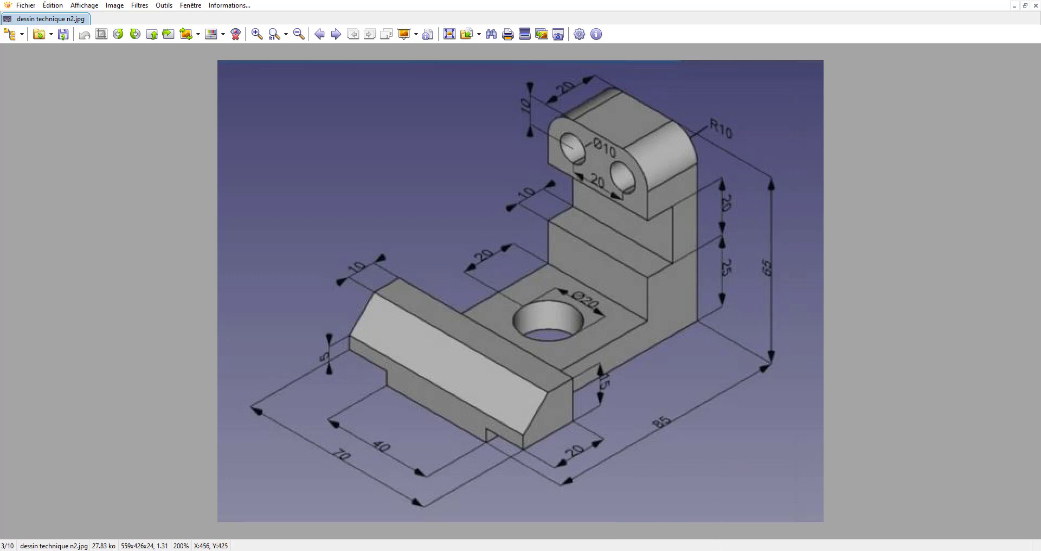
Add a second edge loop at the bottom, raise it 5 mm along Z, then check the drawing.
key("alt+Tab")
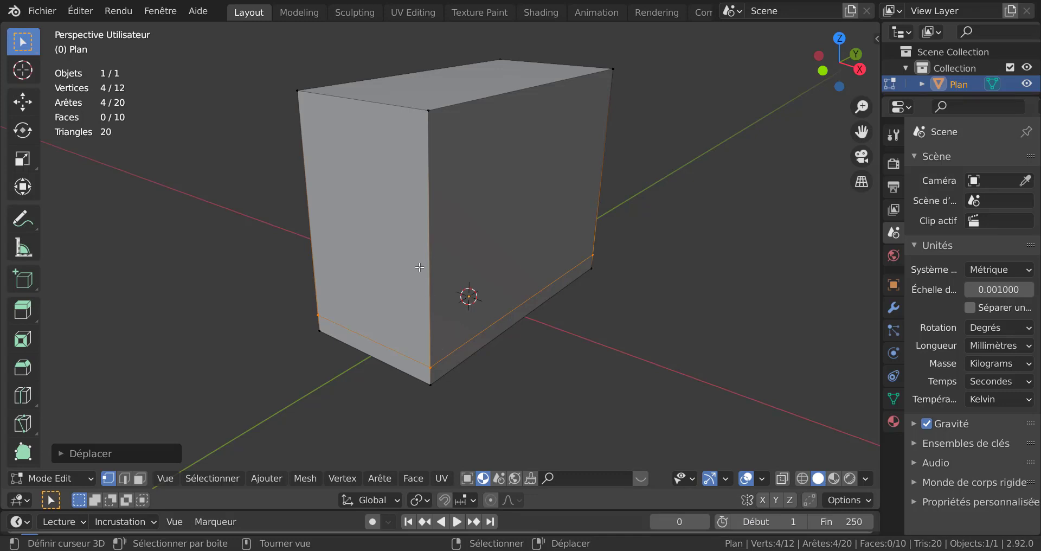
key("ctrl+r")
left_click(431, 245)
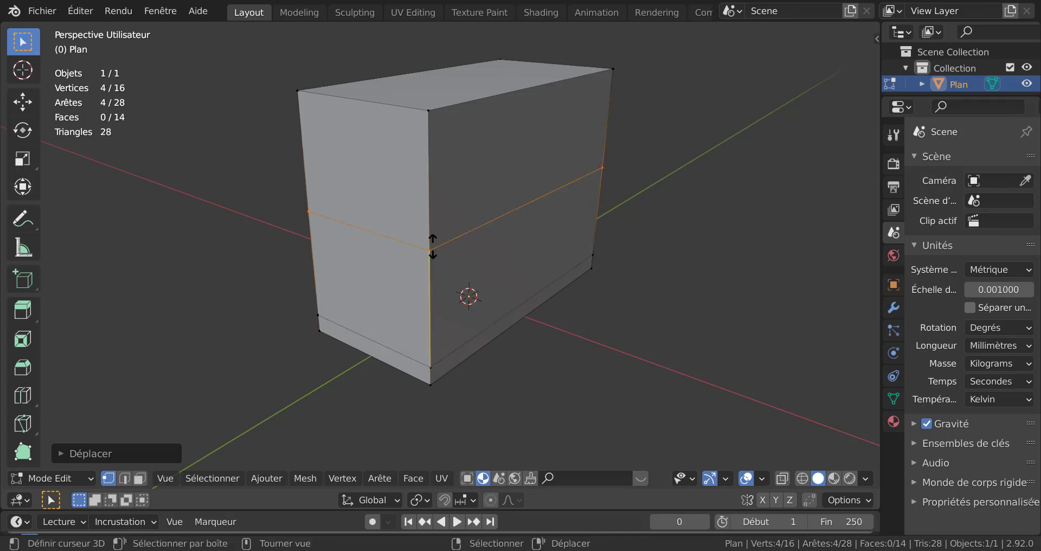
left_click(453, 379)
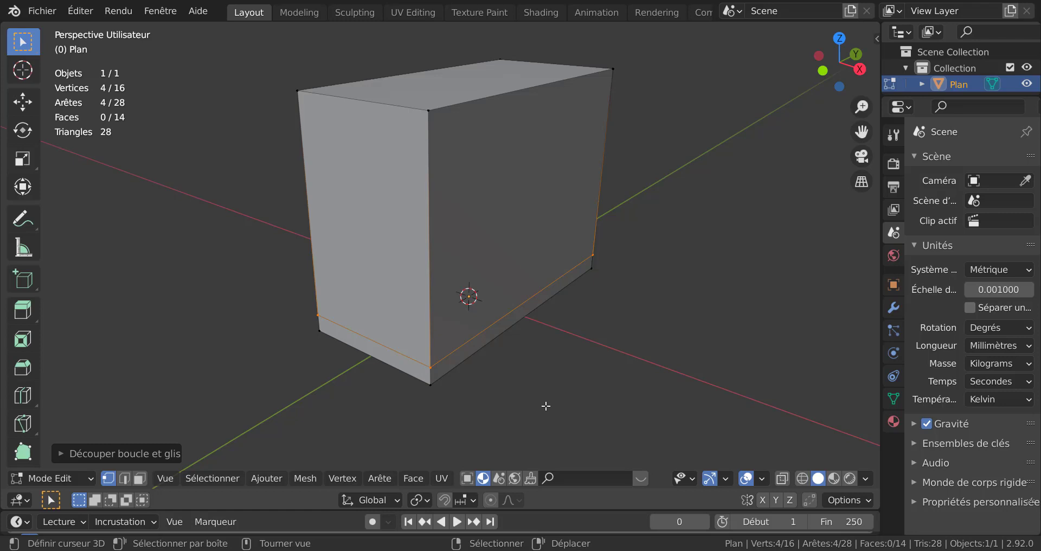
key("g")
type("z")
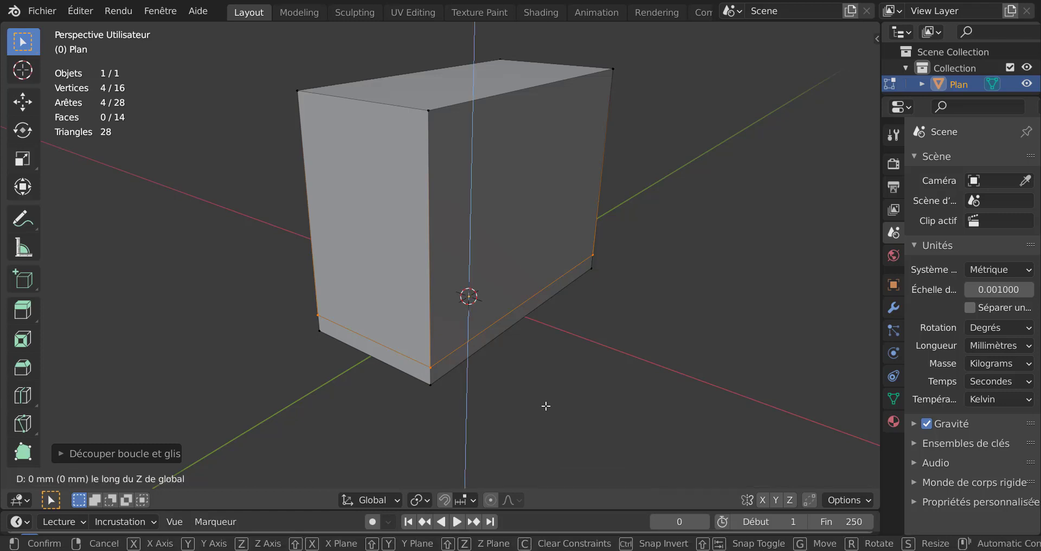
type("5")
key("Return")
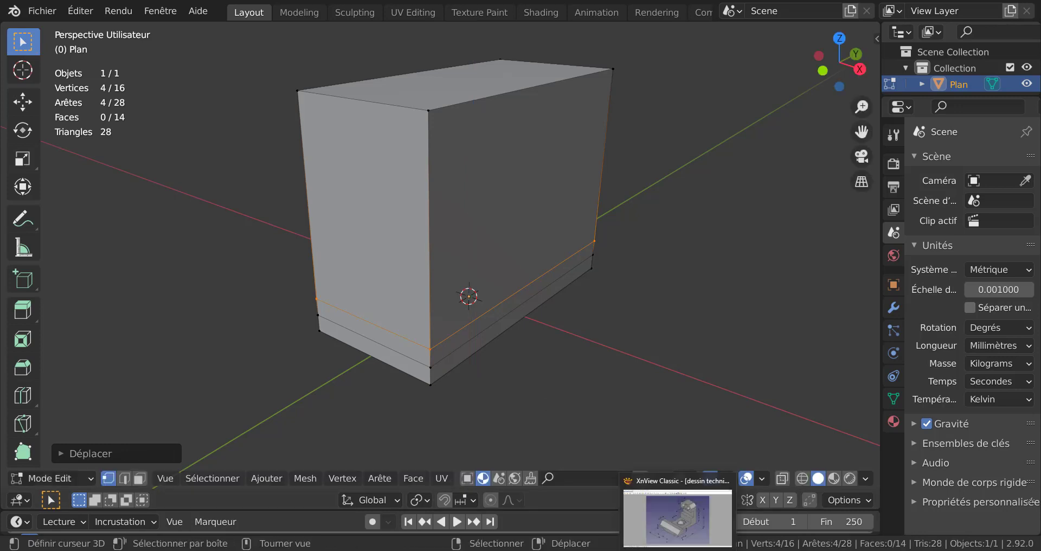
left_click(811, 518)
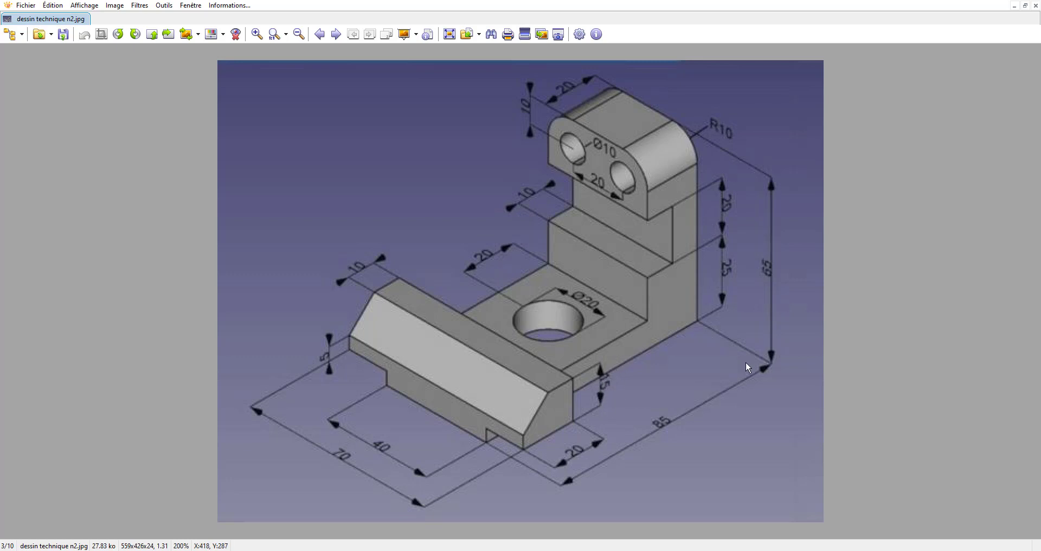
Add a third edge loop low on the box and raise it 15 mm along Z.
key("alt+Tab")
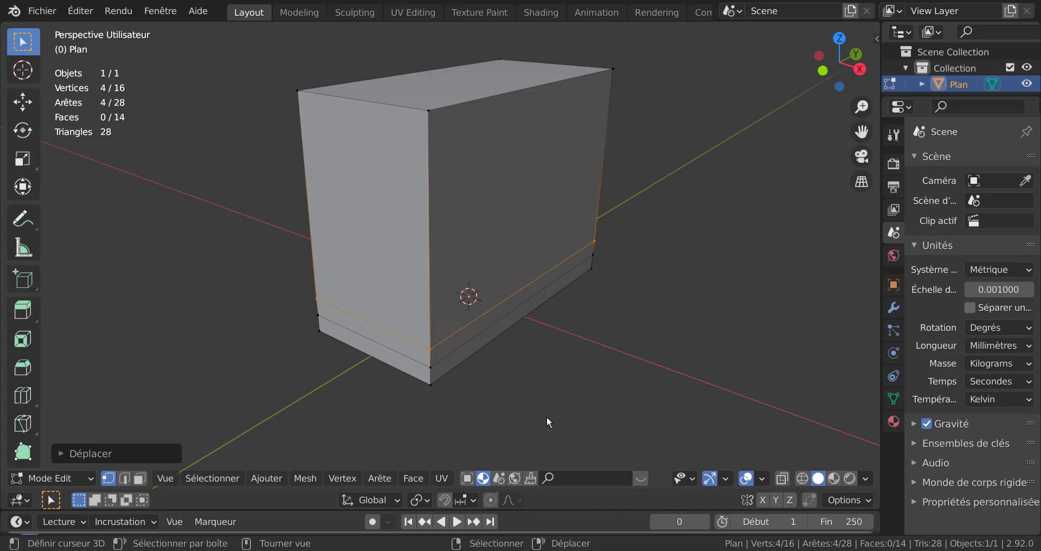
key("ctrl+r")
left_click(435, 301)
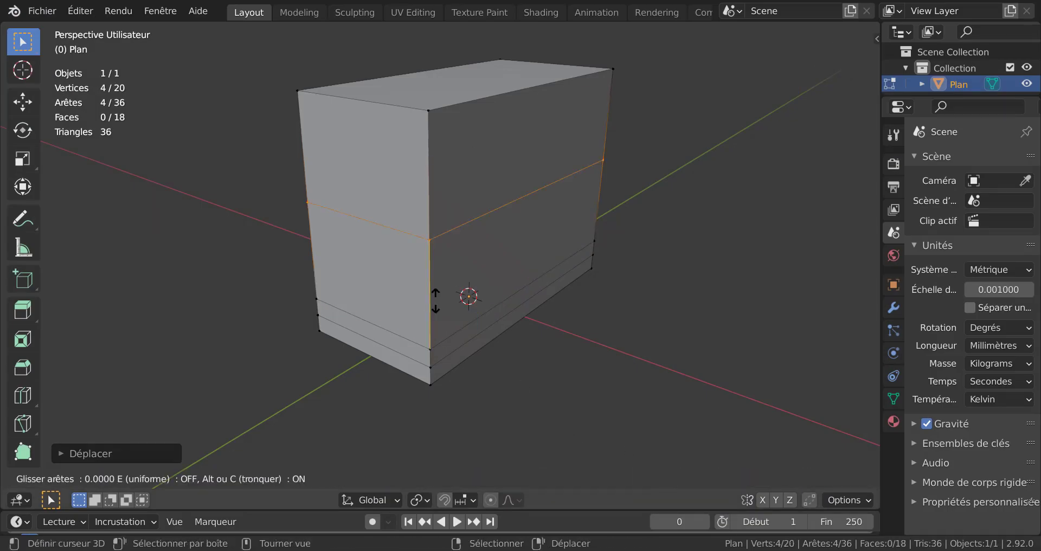
left_click(458, 432)
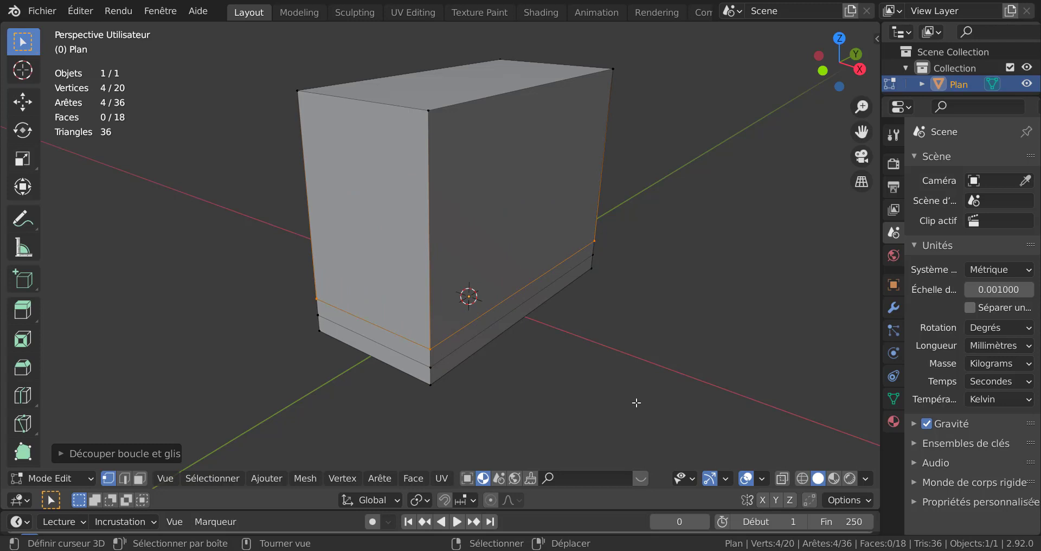
type("gz")
type("15")
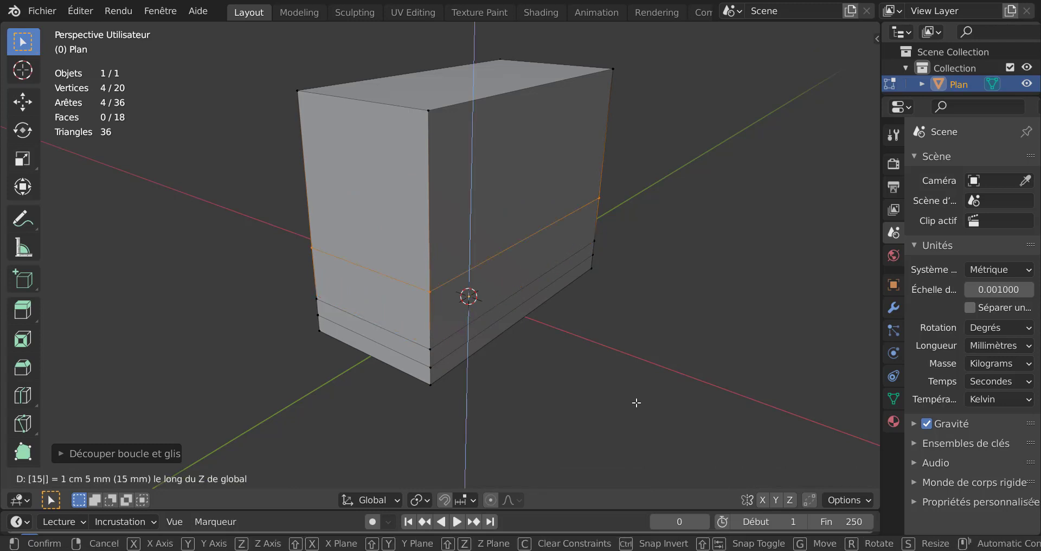
key("Return")
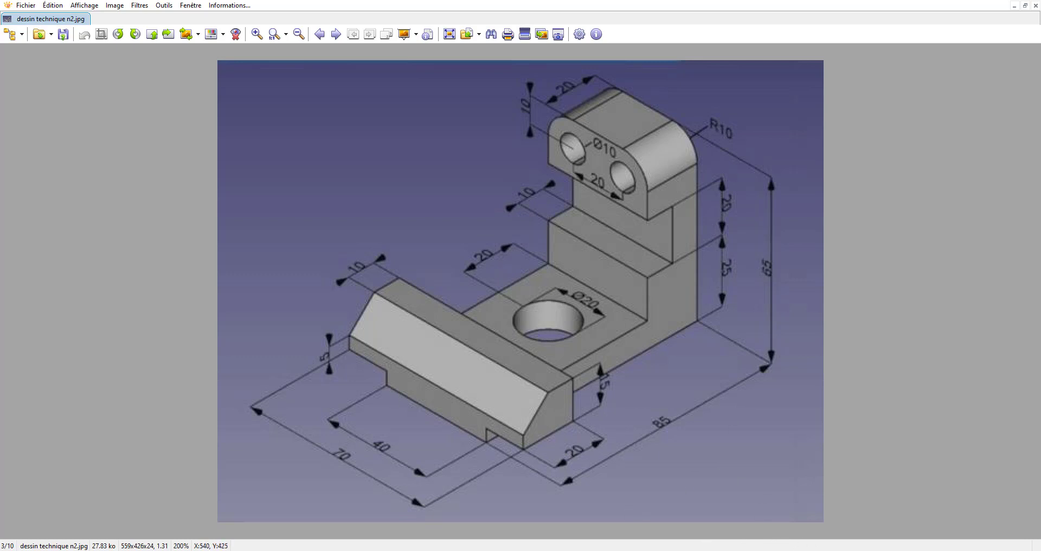
In Edge select mode, turn on the Edge Lengths overlay.
left_click(802, 549)
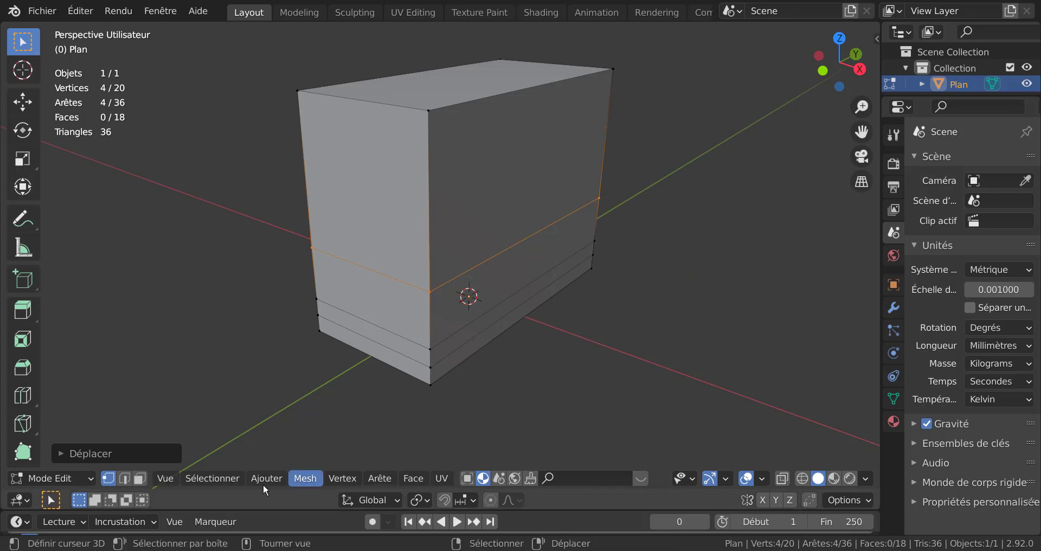
left_click(126, 479)
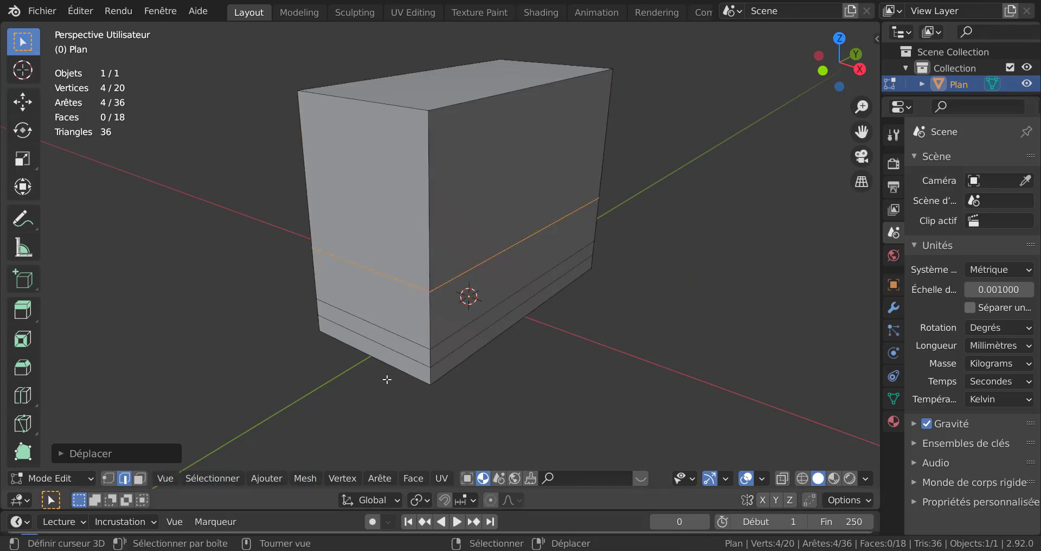
left_click(763, 477)
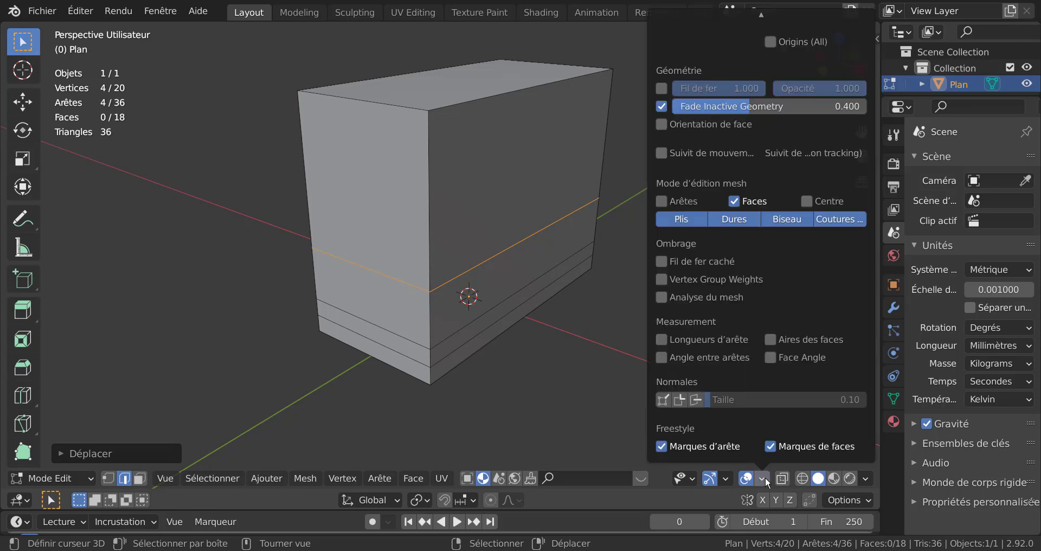
left_click(662, 340)
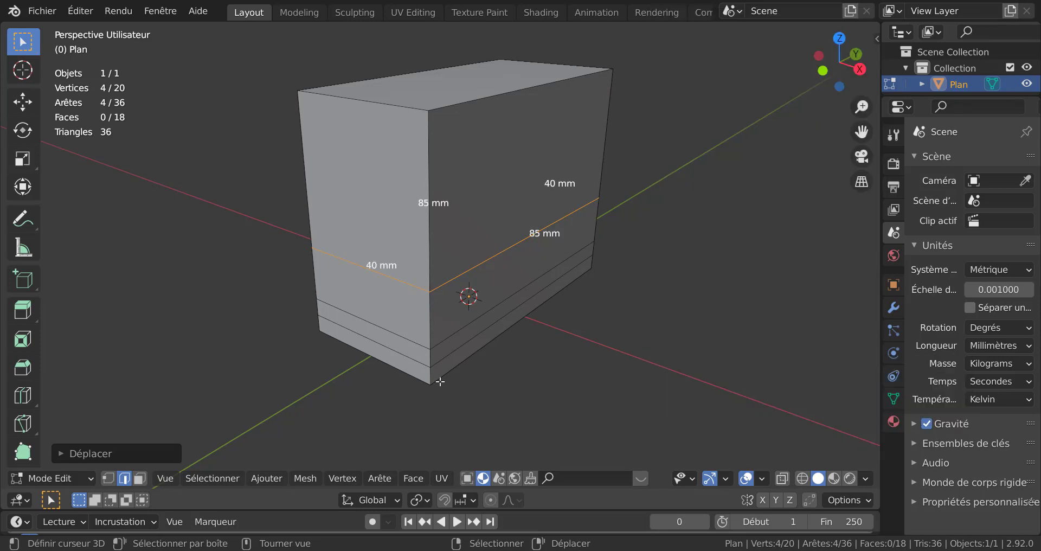
Select the corner edges and the long bottom edge to read their lengths (5, 5, 15, 85 mm).
left_click(430, 370)
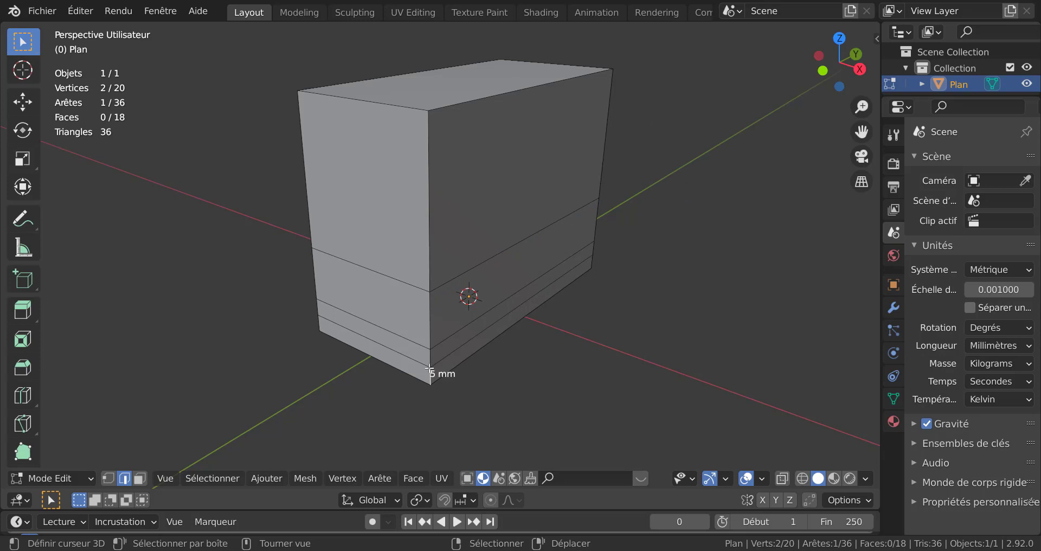
left_click(430, 358, "shift")
left_click(424, 318, "shift")
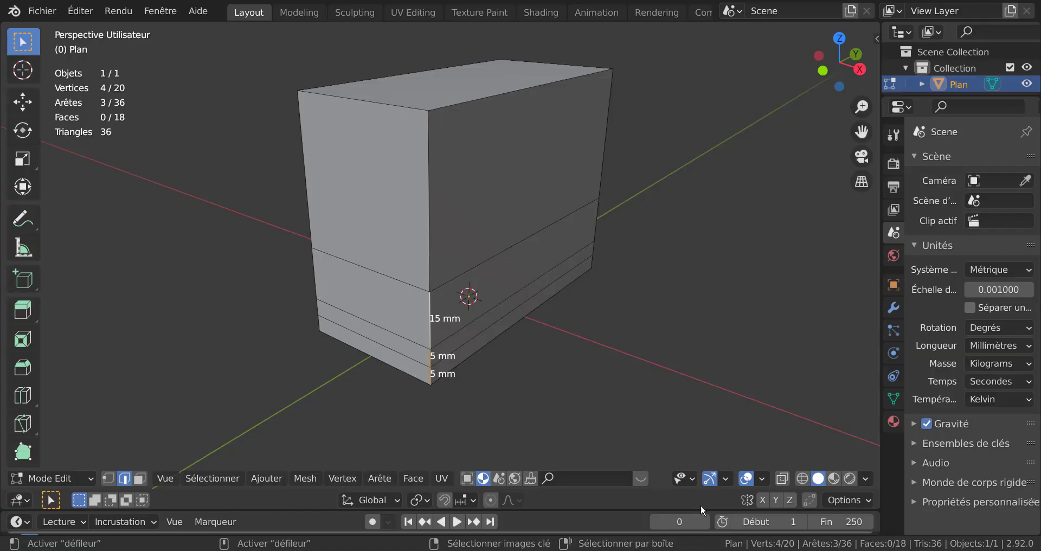
left_click(532, 325)
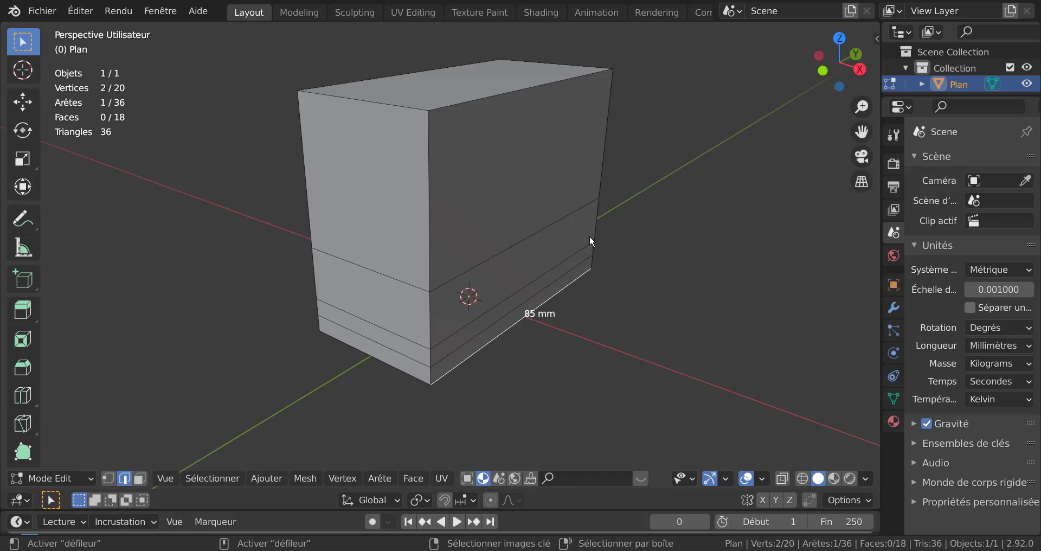
Add a new edge loop around the box, slid to its right end.
middle_click_drag(590, 236, 497, 257)
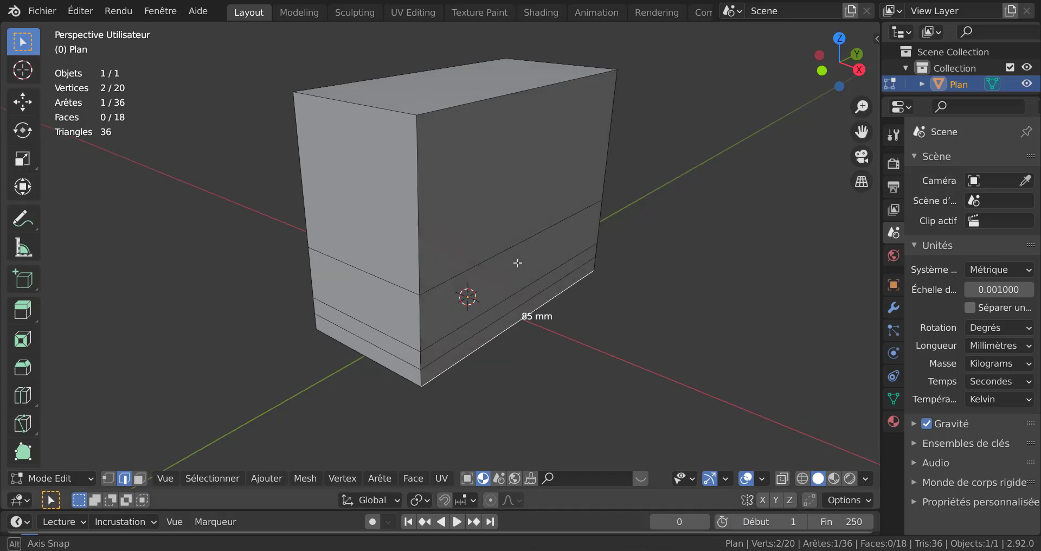
key("ctrl+r")
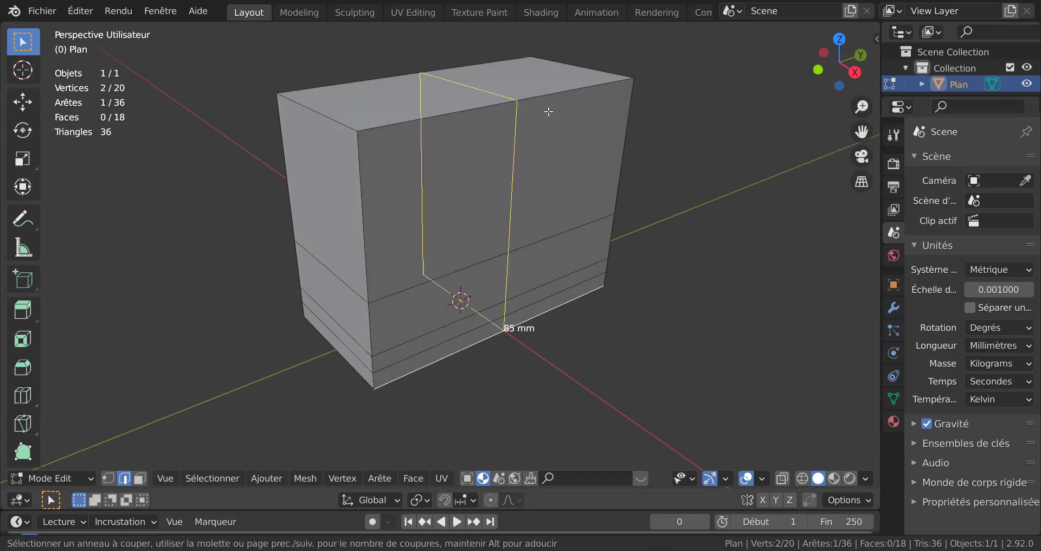
left_click(548, 111)
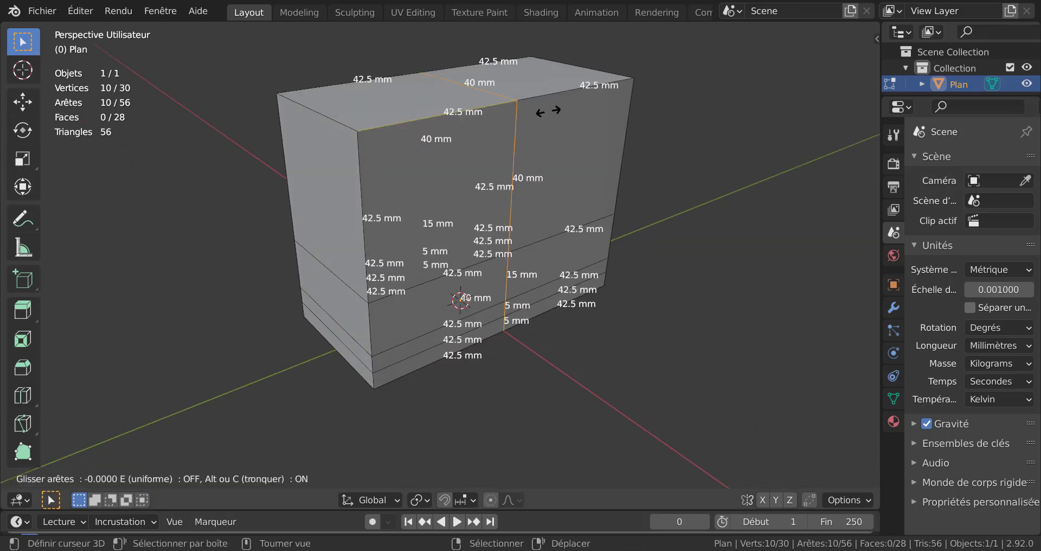
left_click(742, 62)
scroll(748, 180, "down", 3)
scroll(643, 244, "up", 1)
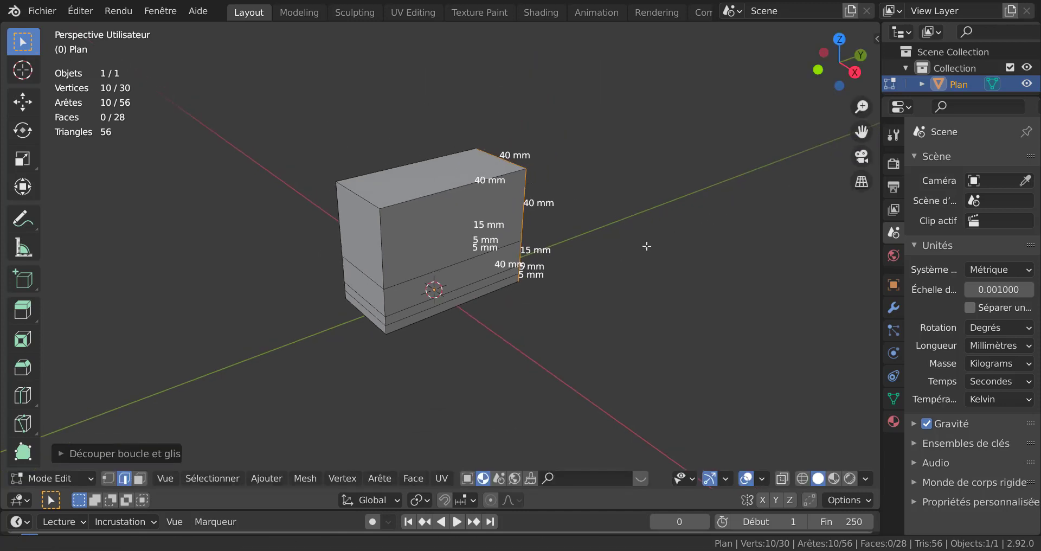
scroll(592, 255, "up", 1)
scroll(588, 255, "up", 2)
middle_click_drag(588, 256, 666, 246, "shift")
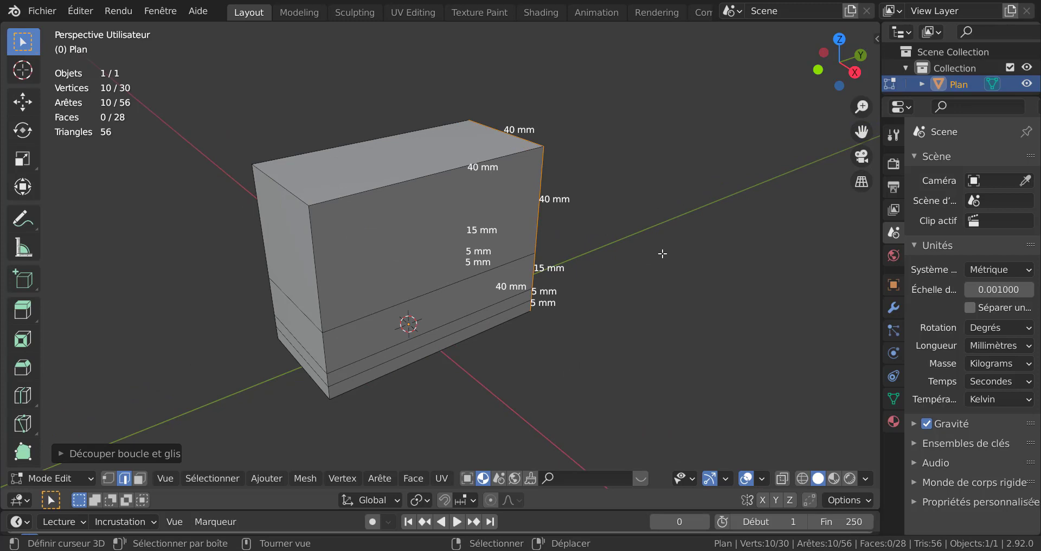
Move the new edge loop inward by -20 along the Y axis.
key("g")
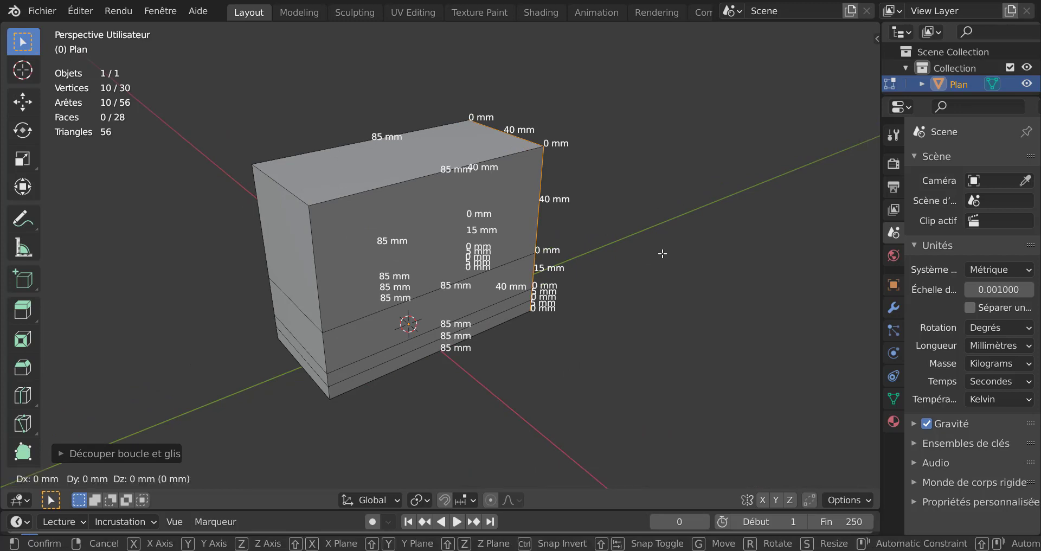
type("-(20")
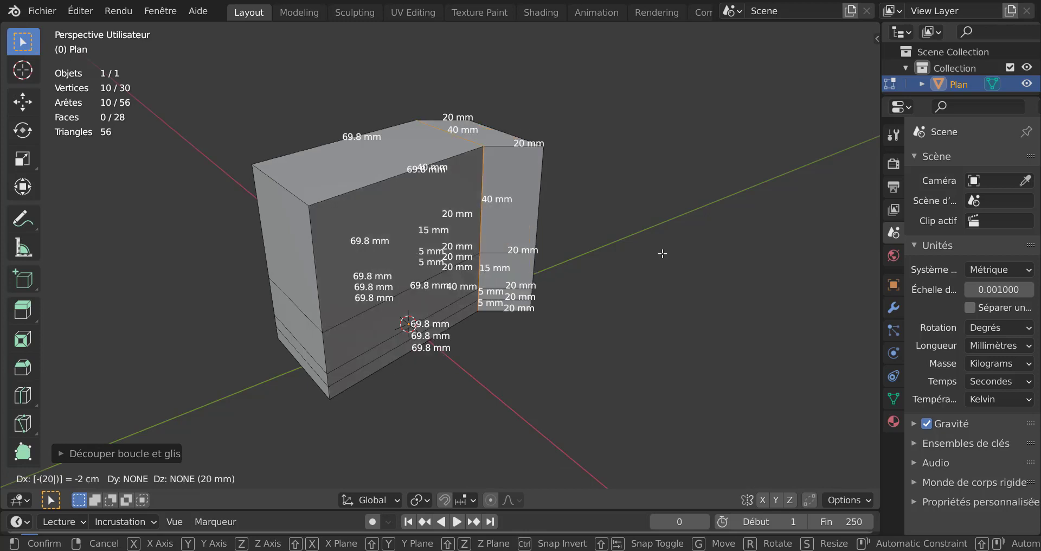
key("Return")
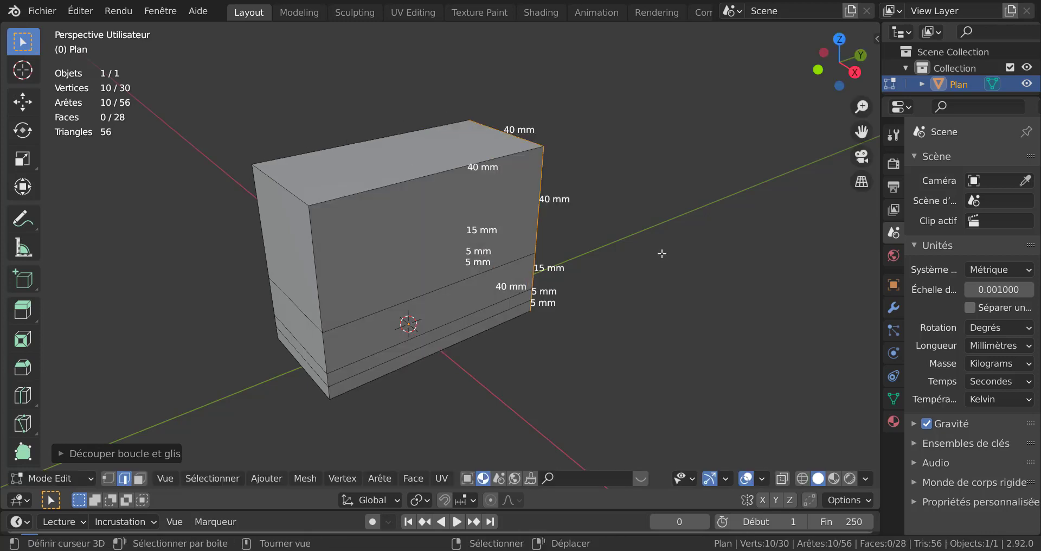
type("e")
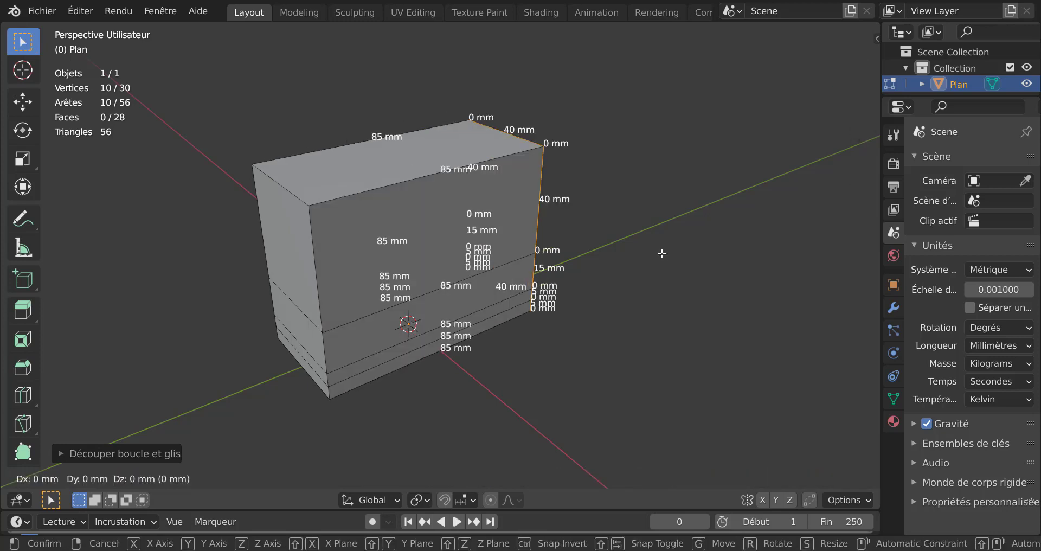
type("x-20")
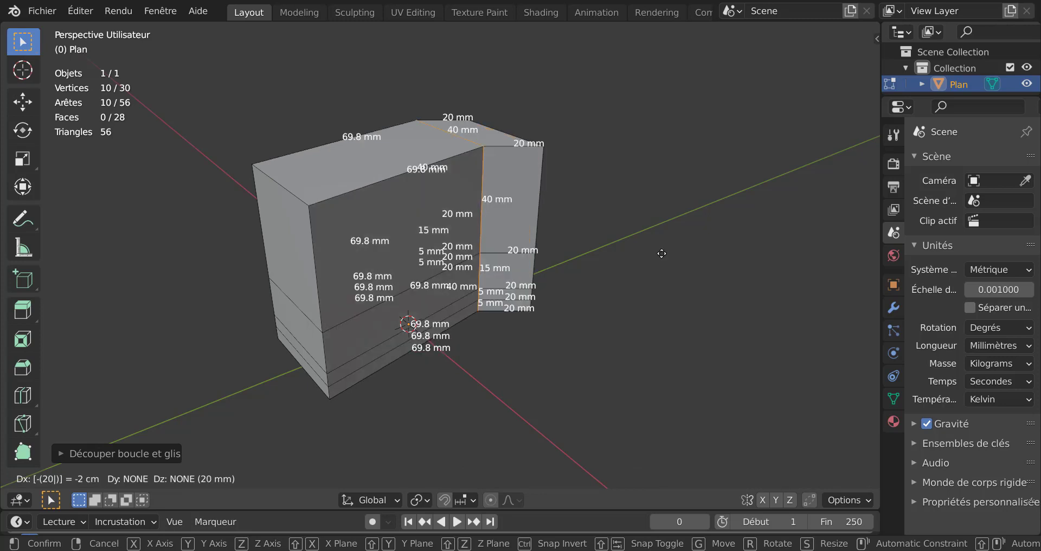
key("Escape")
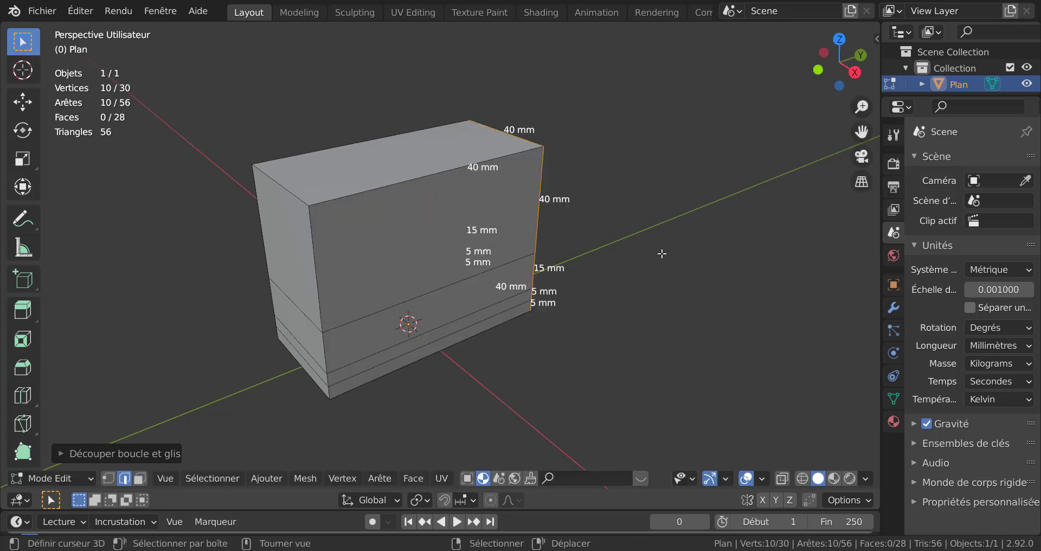
type("ey")
type("-2")
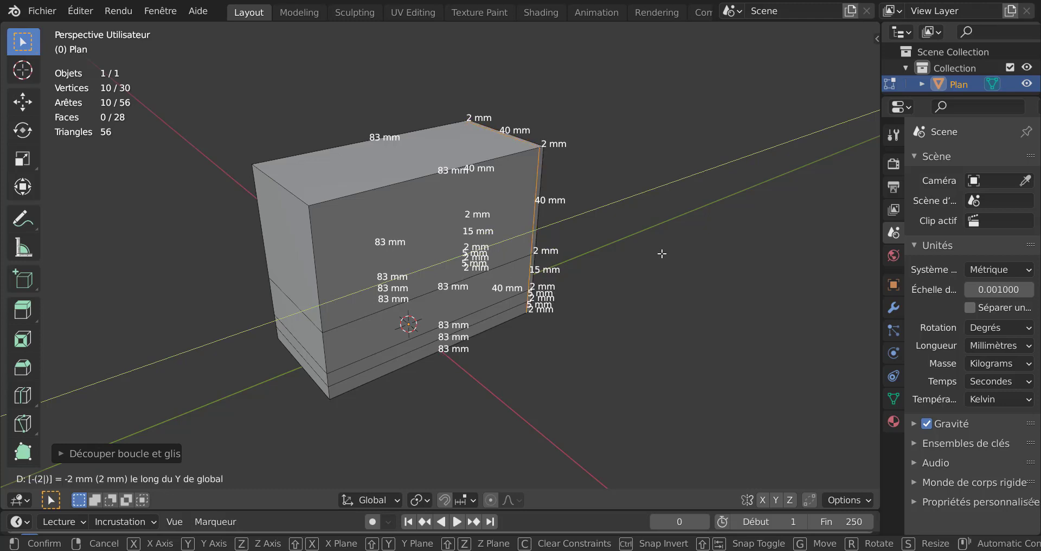
type("0")
key("Return")
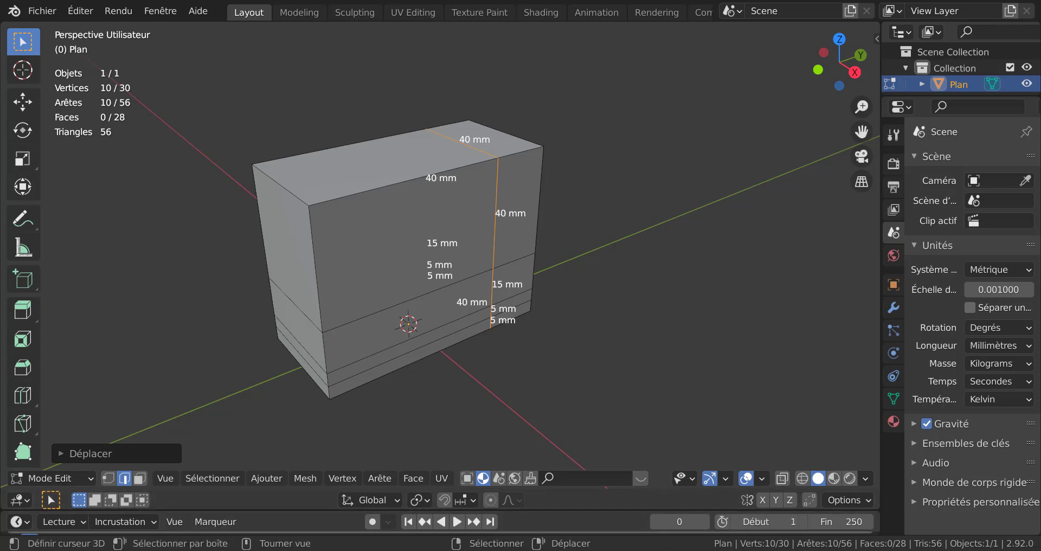
Switch to XnView to study the drawing dessin technique n2.jpg.
key("alt+Tab")
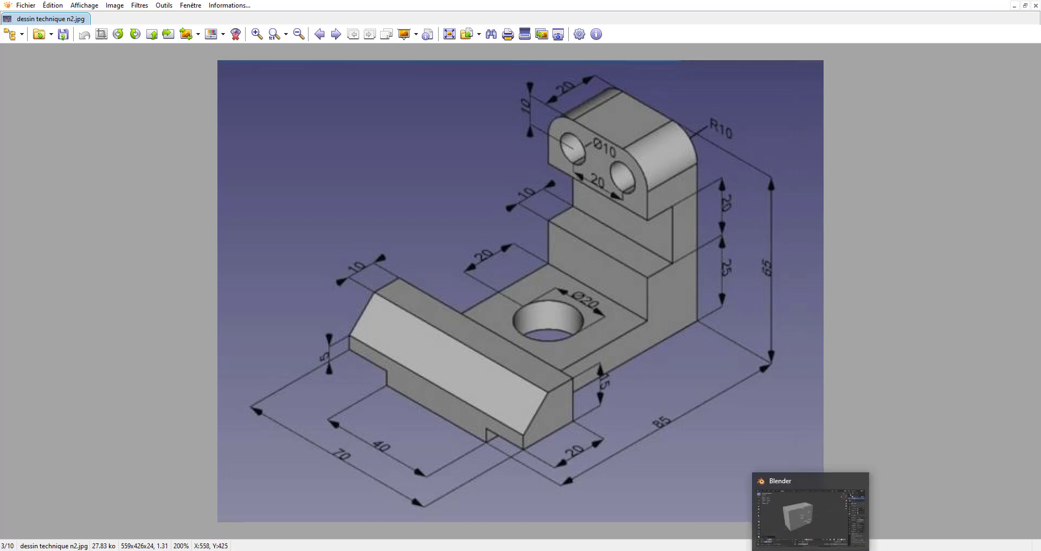
Bring Blender forward, orbit the box to another side, then glance back at the drawing.
left_click(810, 512)
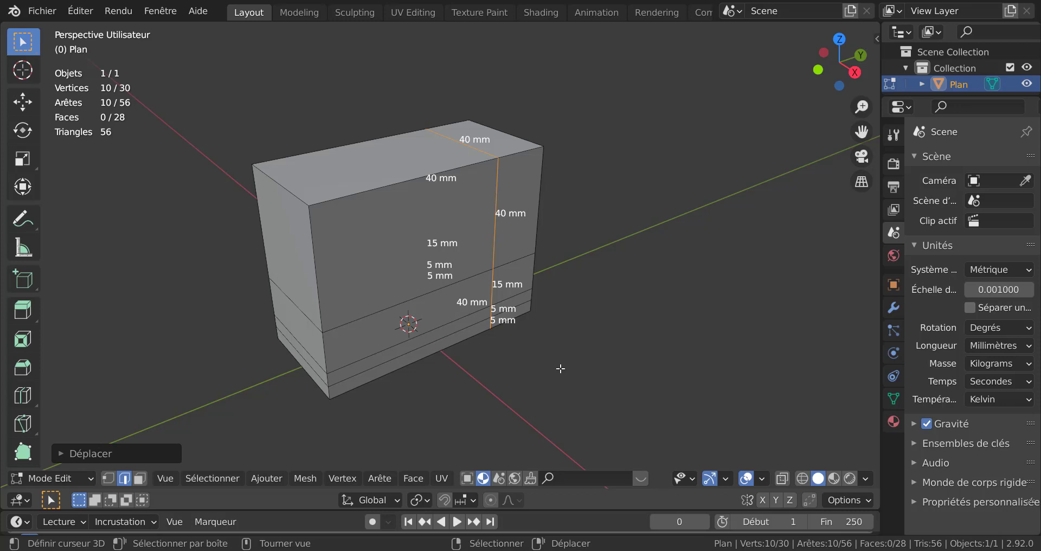
mouse_move(519, 376)
middle_mouse_down()
mouse_move(590, 371)
mouse_move(659, 407)
middle_mouse_up()
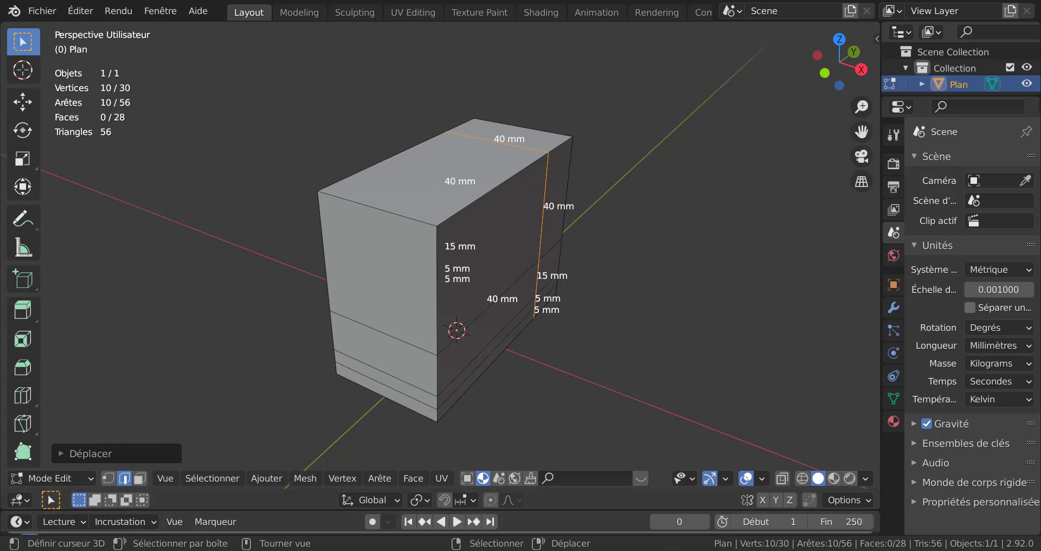
key("alt+Tab")
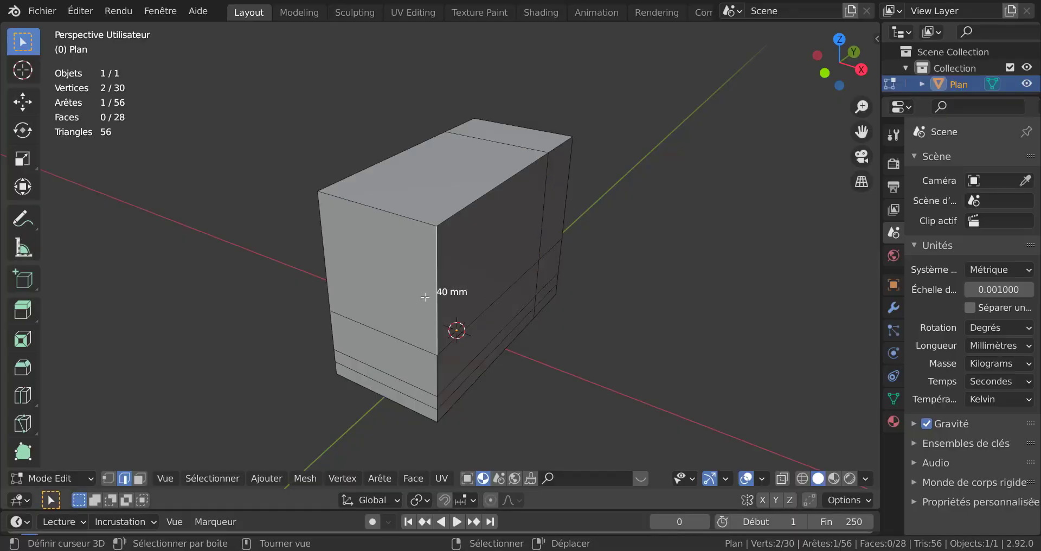
In face mode, select the four upper faces of the larger section and delete them.
left_click(140, 478)
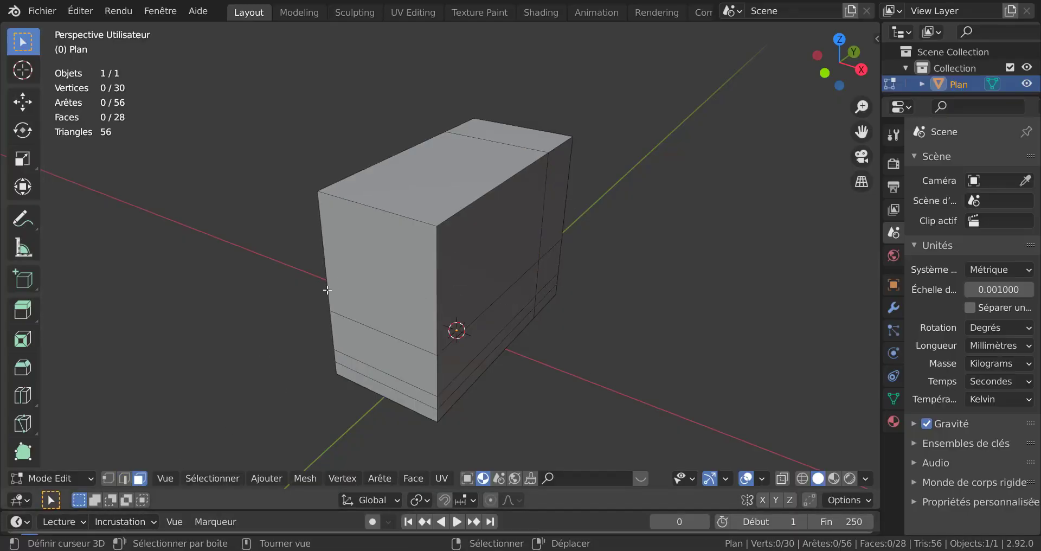
left_click(379, 260)
left_click(487, 233, "shift")
middle_click_drag(426, 212, 585, 262)
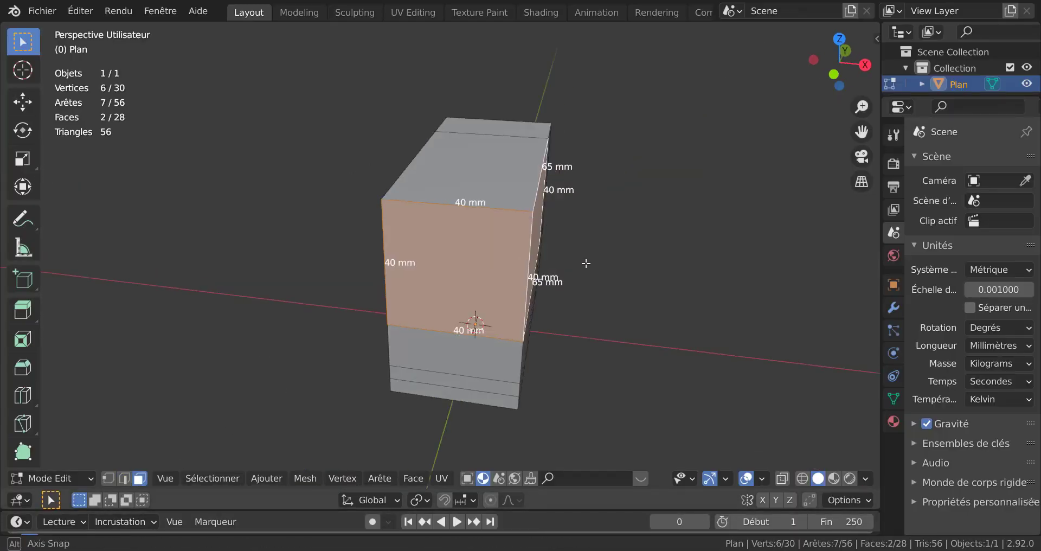
left_click(443, 215, "shift")
mouse_move(442, 228)
middle_mouse_down()
mouse_move(381, 309)
mouse_move(541, 355)
middle_mouse_up()
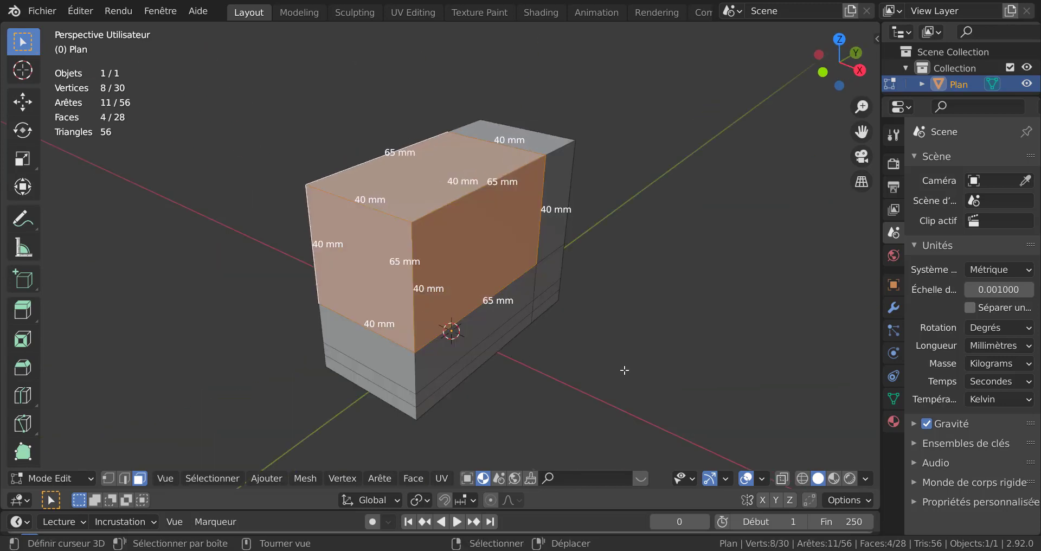
key("x")
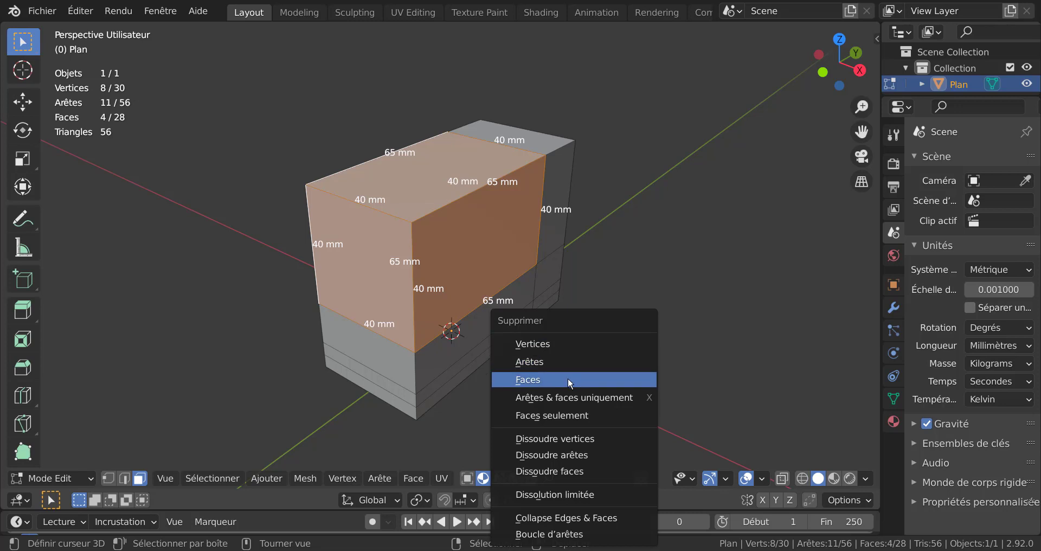
left_click(567, 378)
middle_click_drag(566, 381, 572, 340)
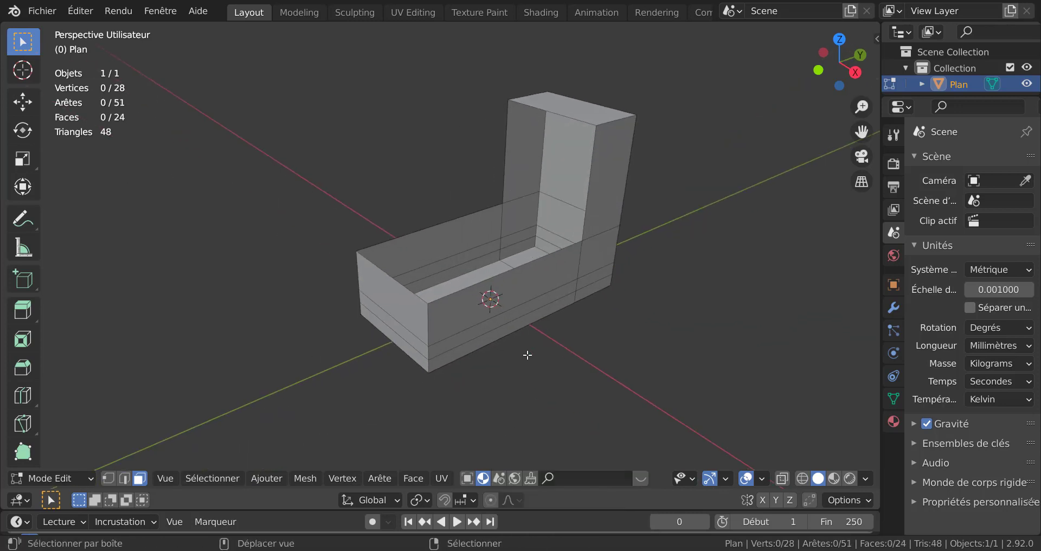
scroll(572, 340, "up", 2)
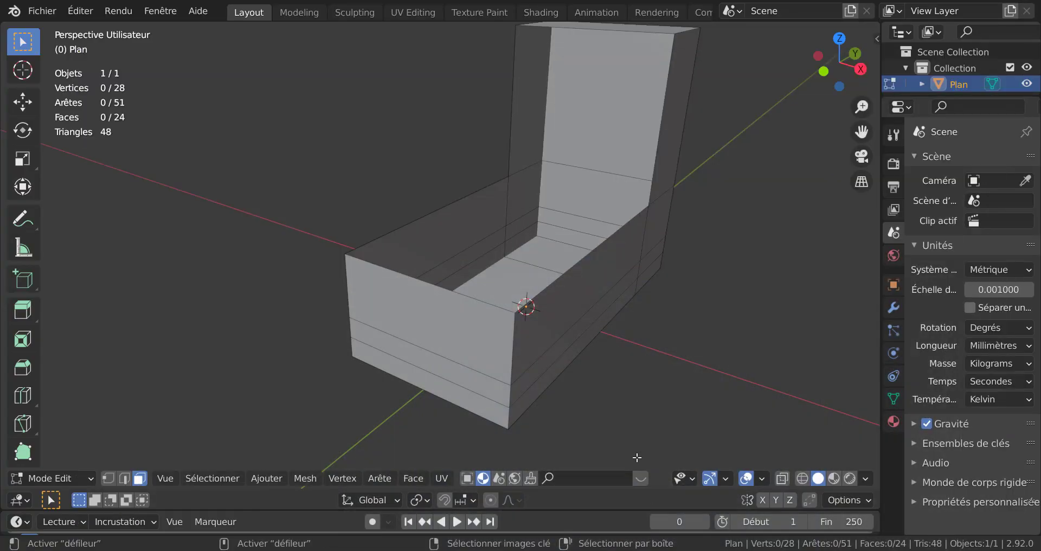
middle_click_drag(637, 457, 662, 467)
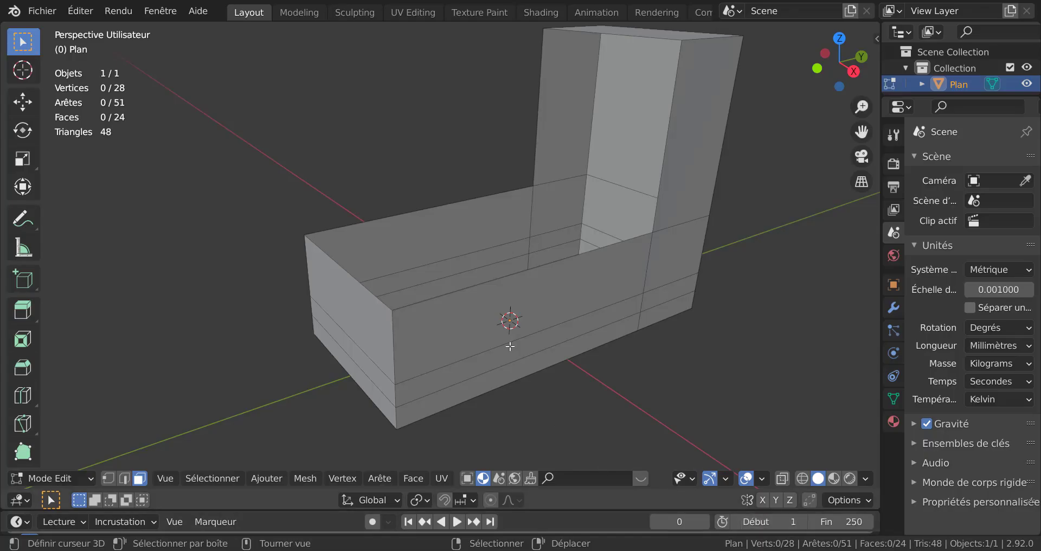
Loop-cut across the base and move the new loop 20 mm along Y.
key("ctrl+r")
left_click(471, 347)
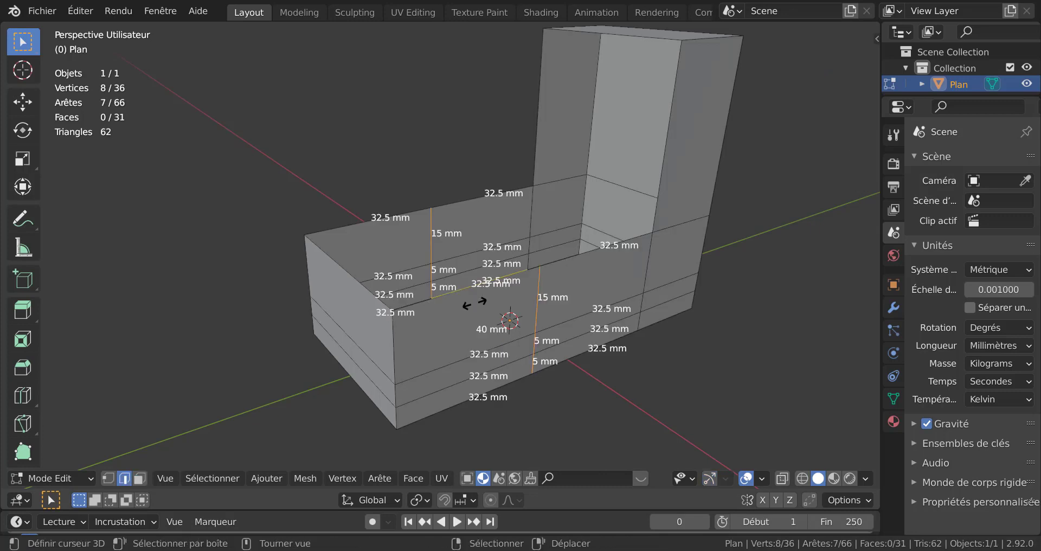
left_click(459, 428)
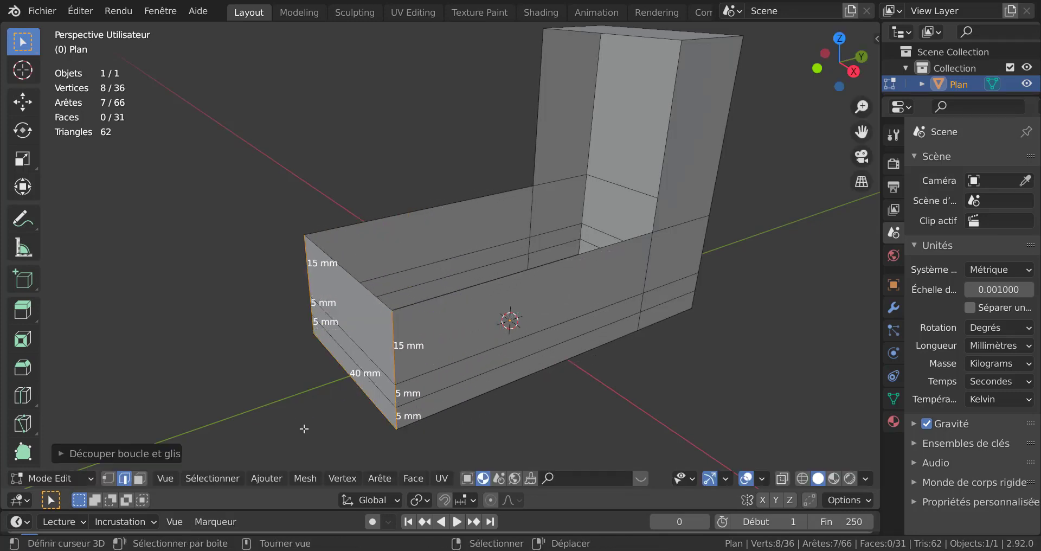
key("g")
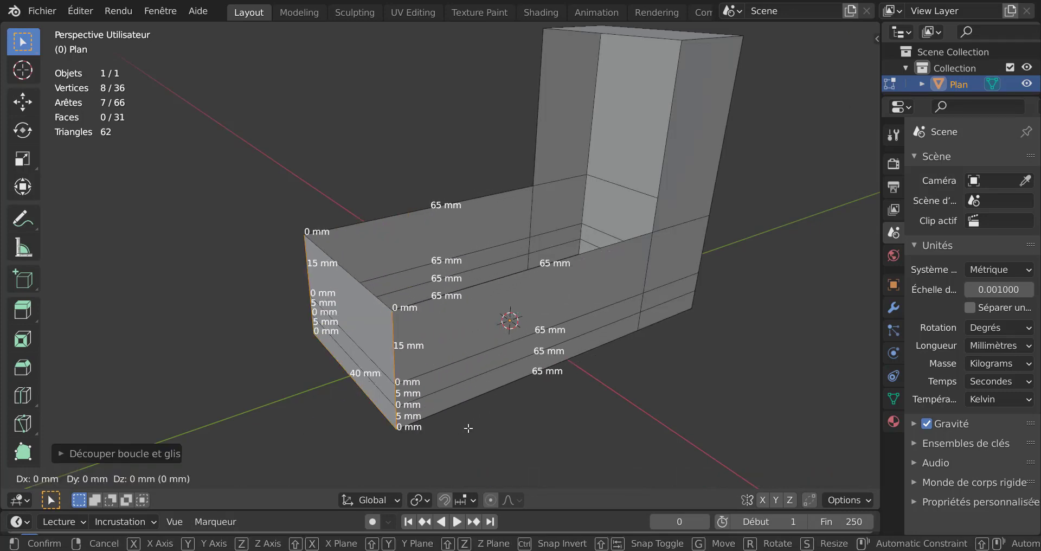
type("y")
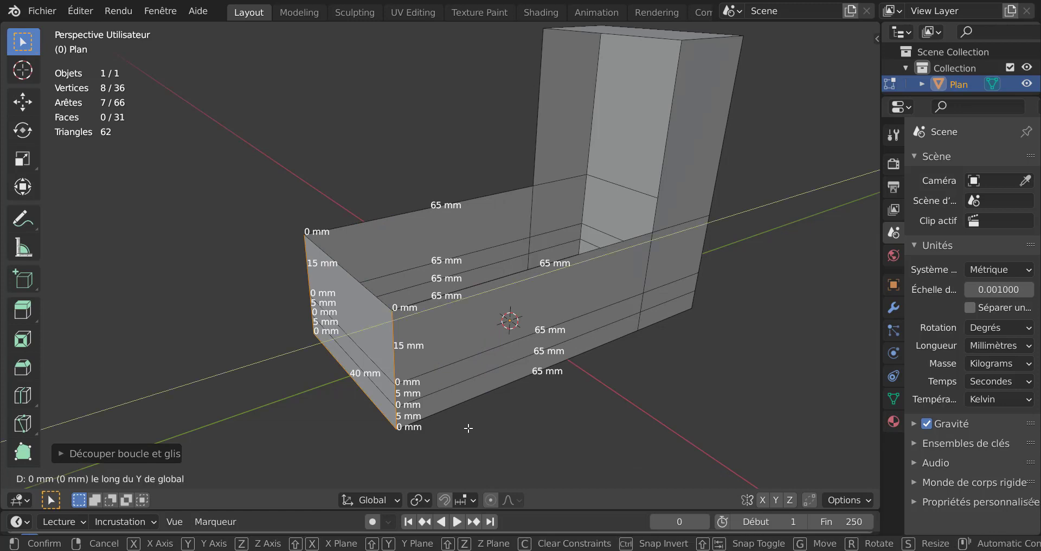
type("20")
key("Return")
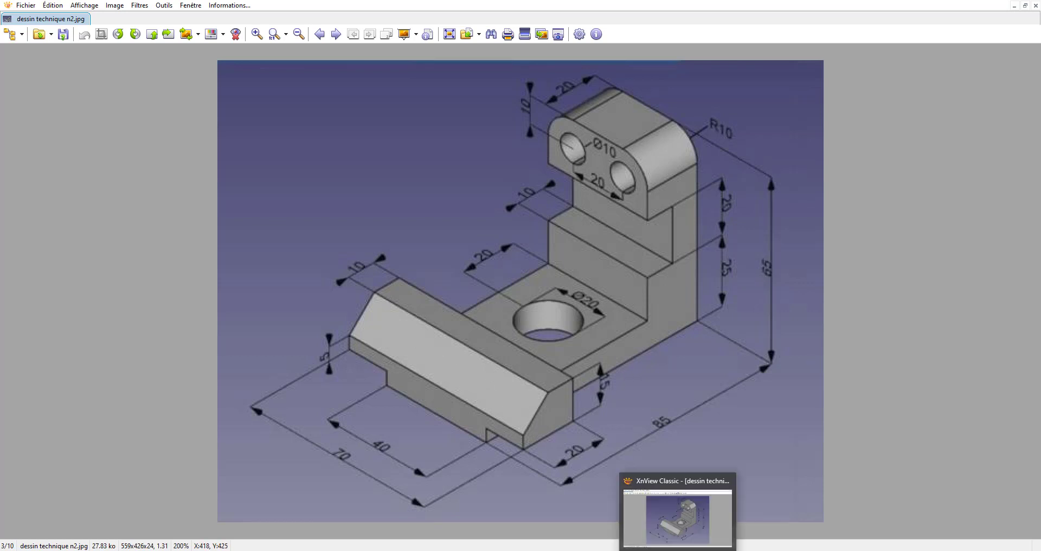
Select the two 20 mm edges around the gap and fill a face, then view the drawing.
left_click(812, 507)
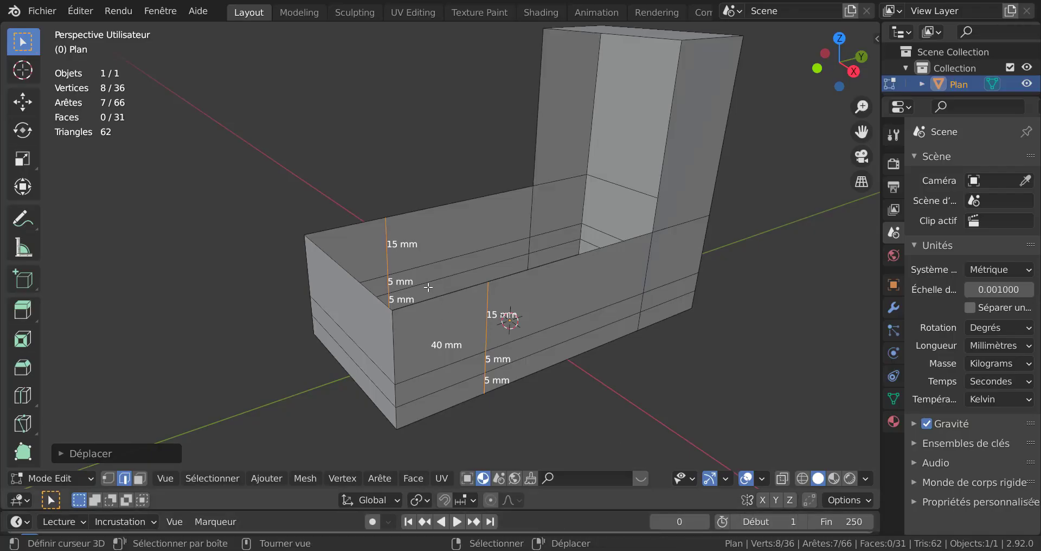
left_click(424, 301)
left_click(363, 228, "shift")
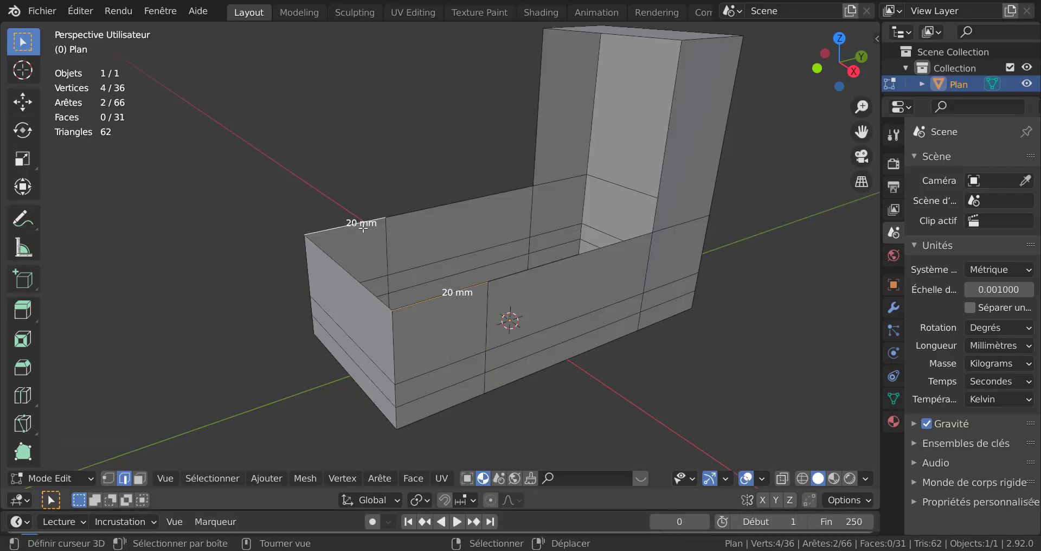
key("f")
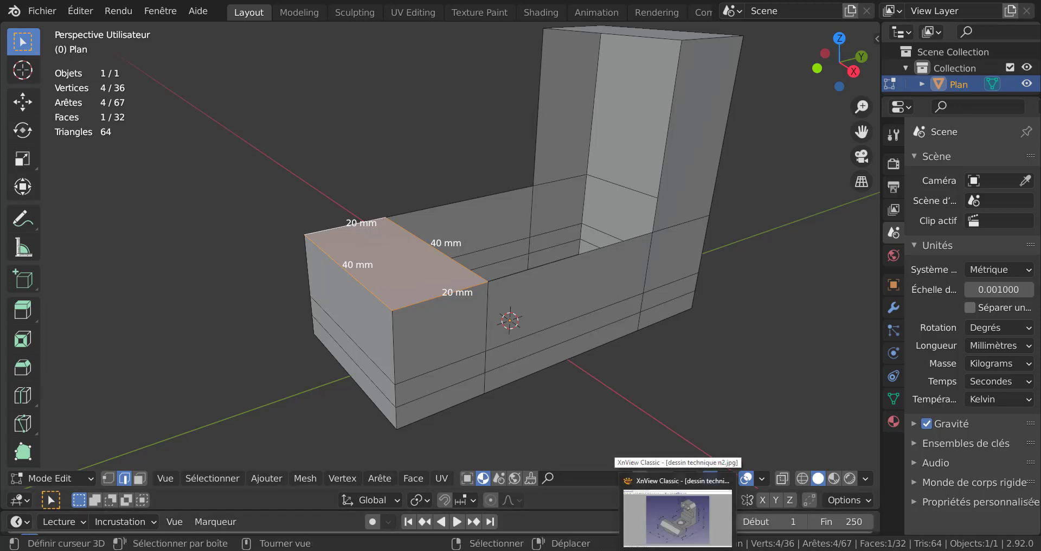
left_click(637, 496)
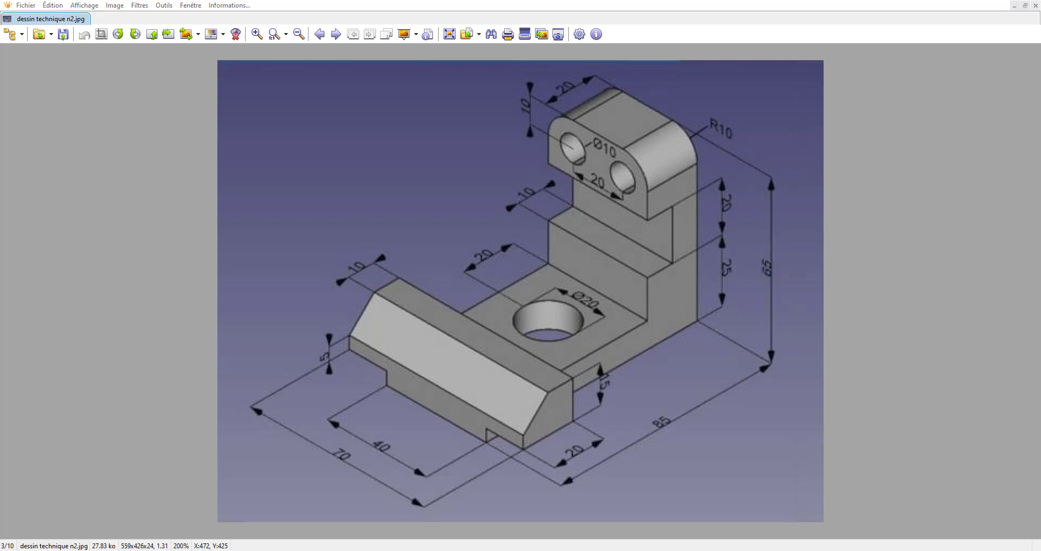
Loop-cut the front block and shift the new loop -10 mm along Y.
key("alt+Tab")
key("ctrl+r")
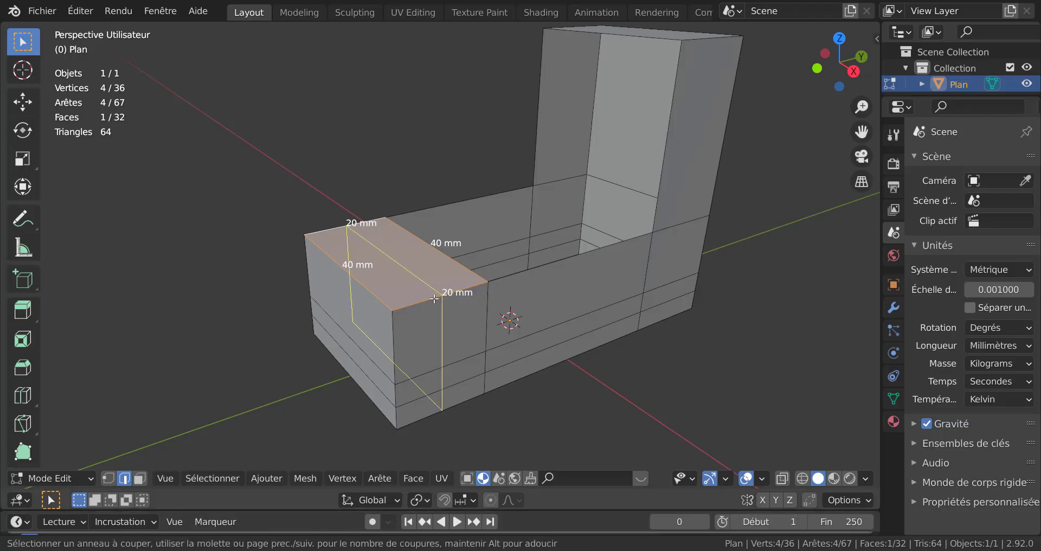
left_click(439, 297)
left_click(479, 273)
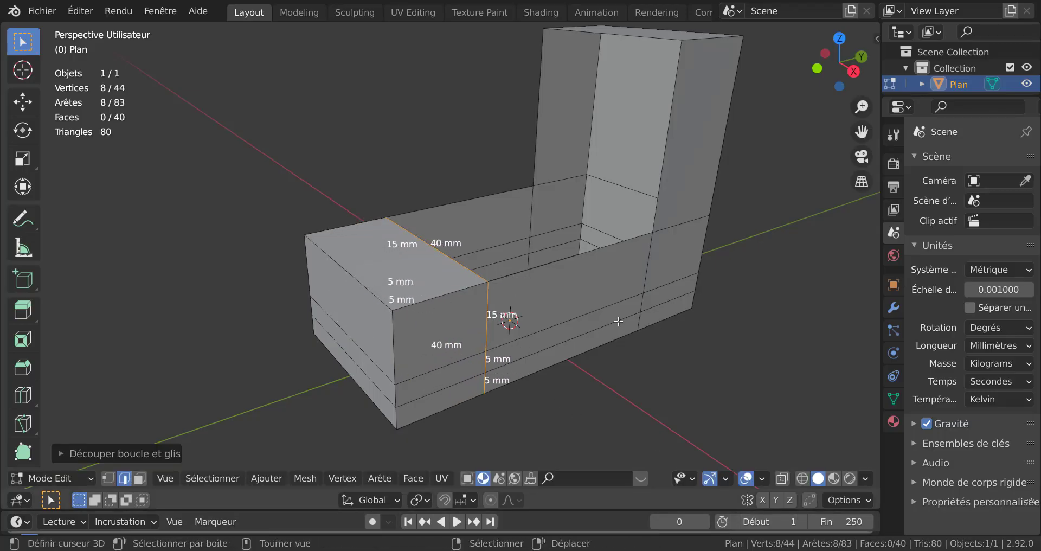
type("gy")
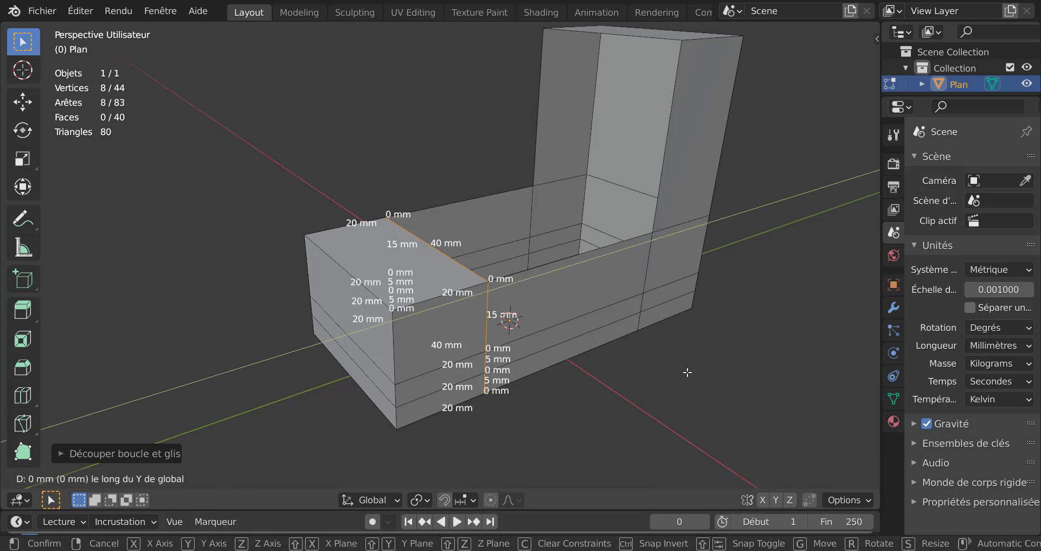
type("1")
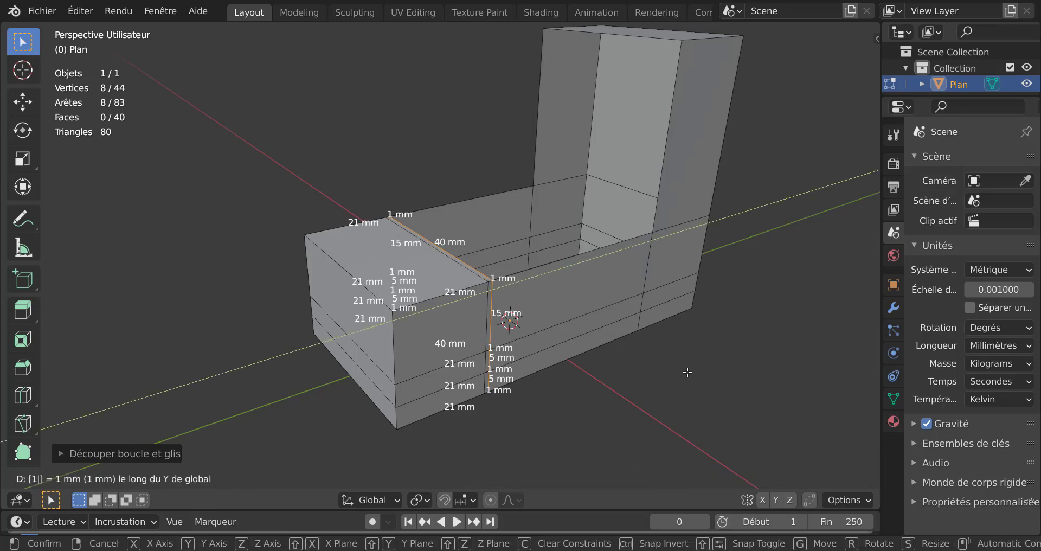
key("Escape")
key("g")
key("y")
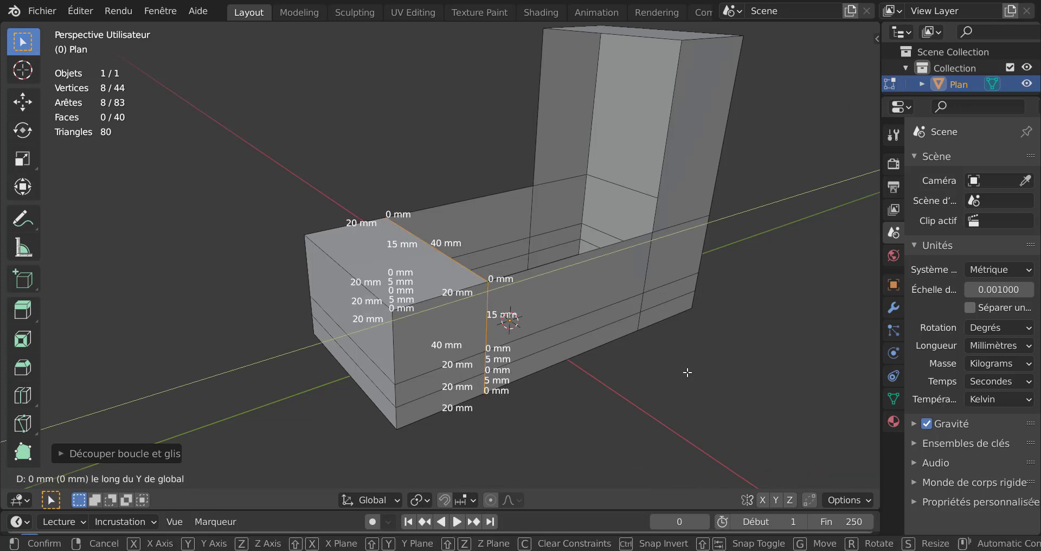
type("-10")
key("Return")
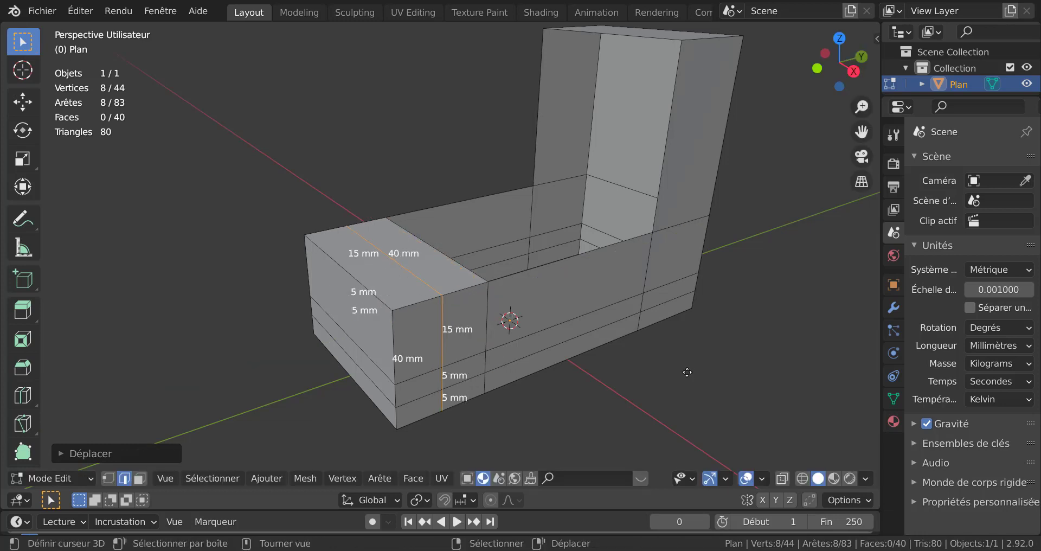
left_click(374, 295)
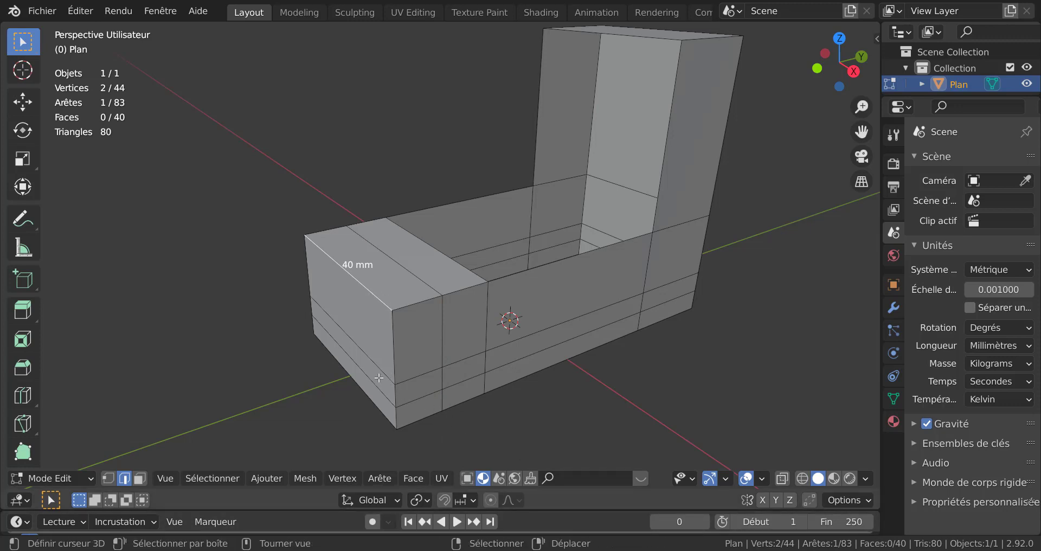
Edge-slide the outer top edge down the front face into a chamfer, then orbit to inspect.
key("g")
key("g")
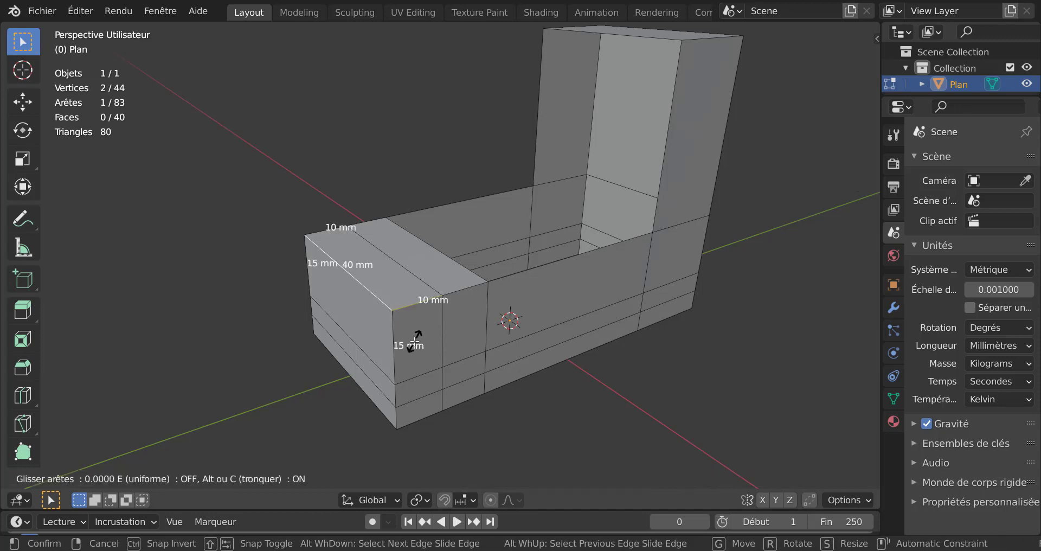
left_click(408, 416)
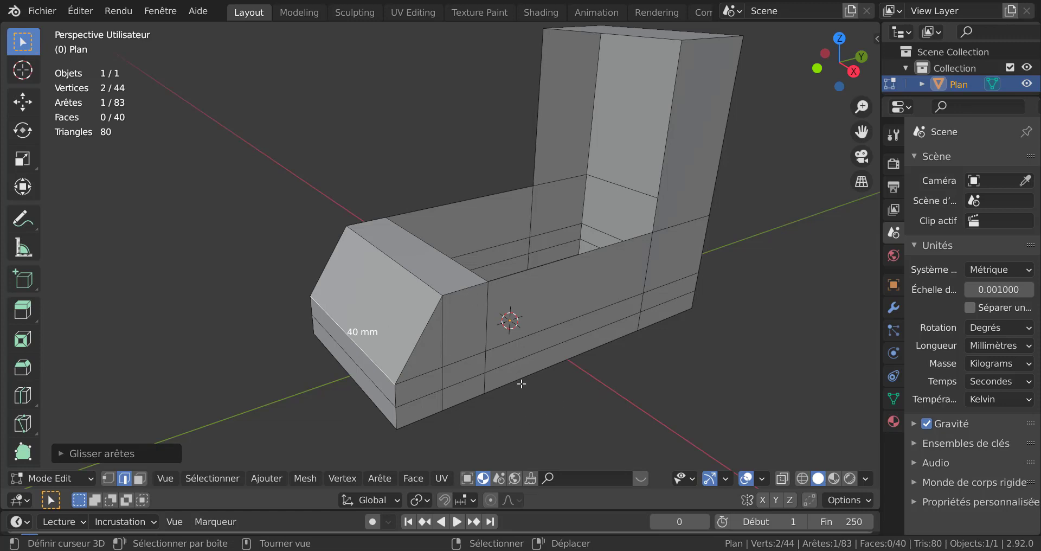
middle_click_drag(515, 401, 436, 364)
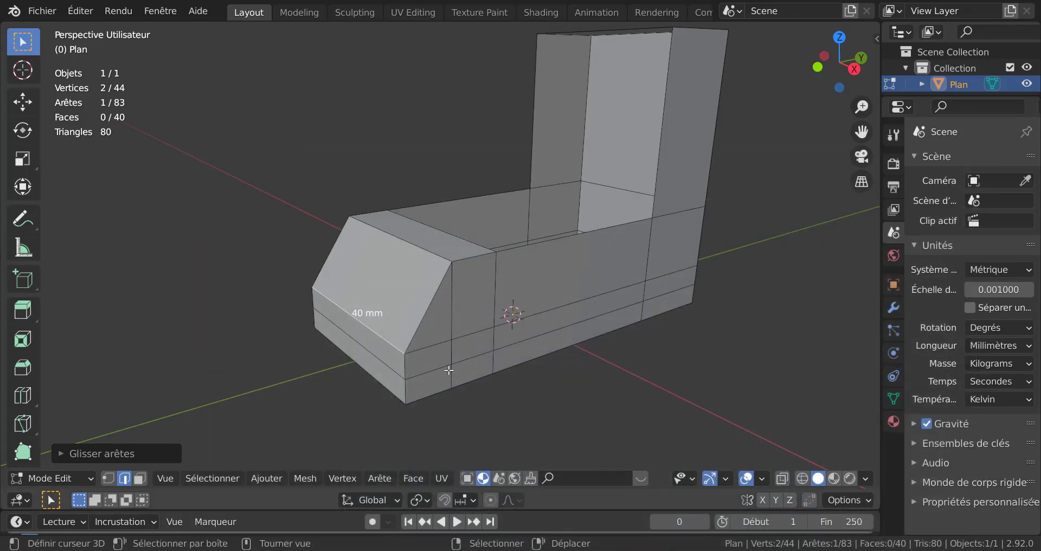
middle_click_drag(533, 386, 510, 337)
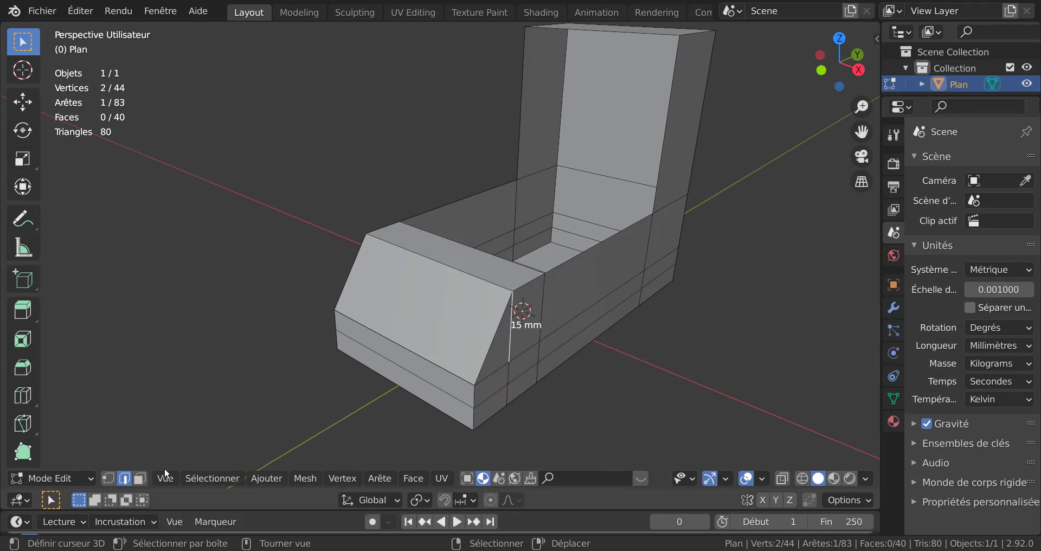
Select the sloped chamfer face and the small face below it, then extrude them 15 mm along X.
key("3")
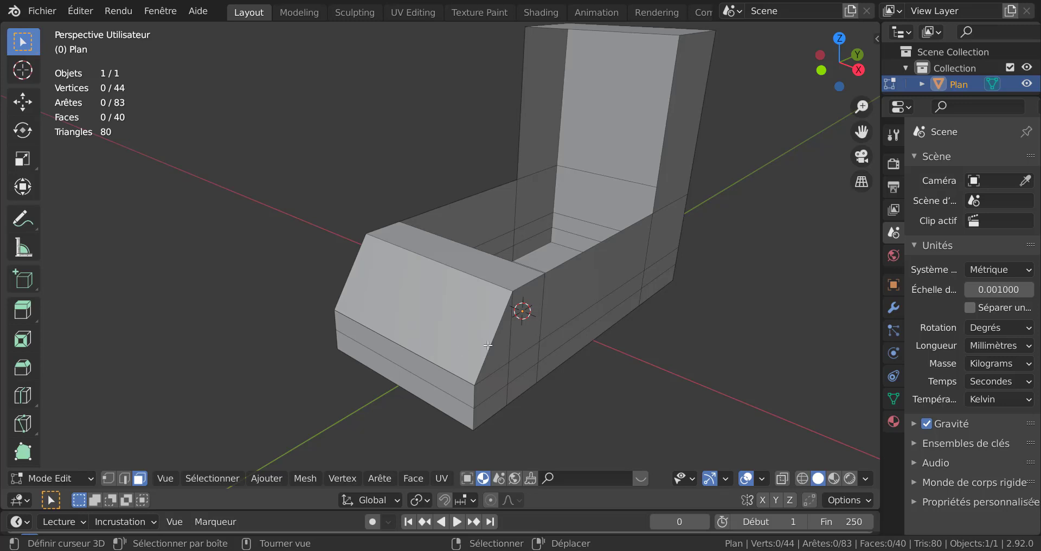
left_click(497, 346)
left_click(526, 325, "shift")
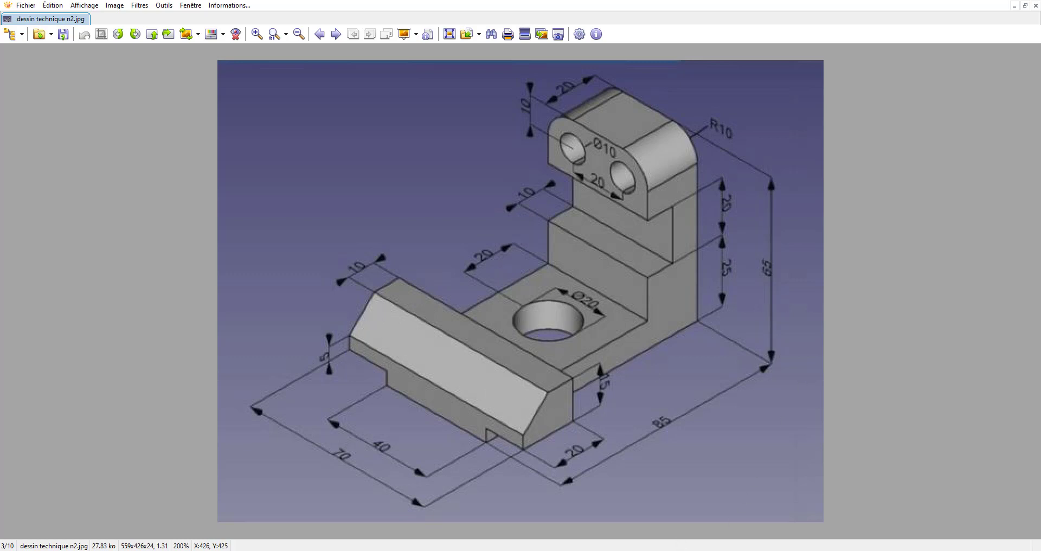
key("alt+Tab")
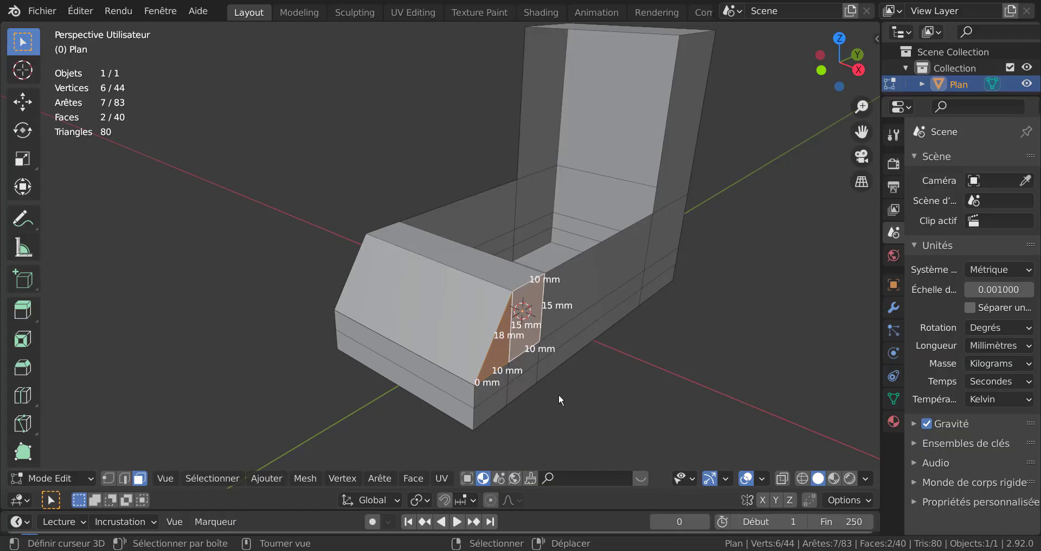
scroll(579, 402, "down", 1)
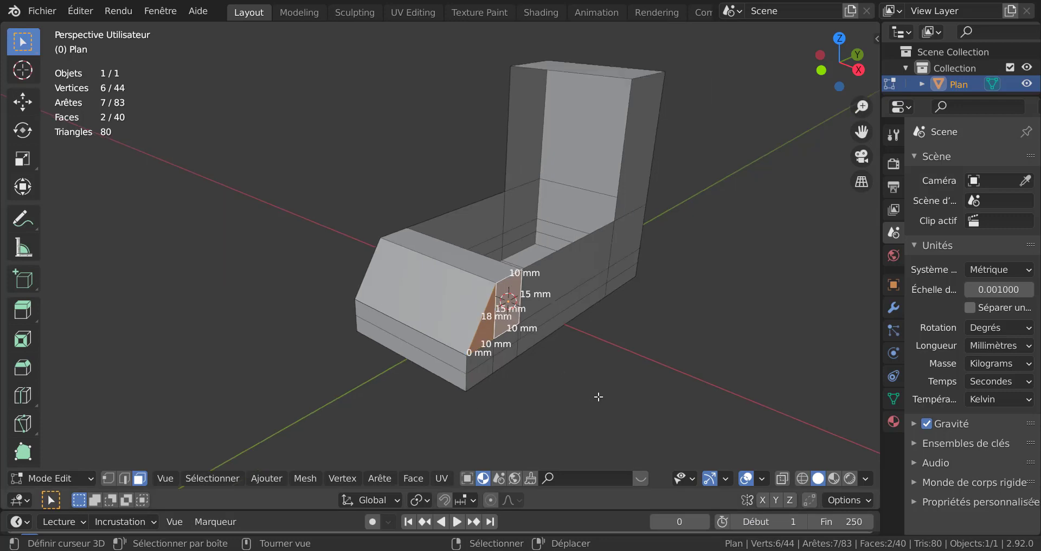
key("e")
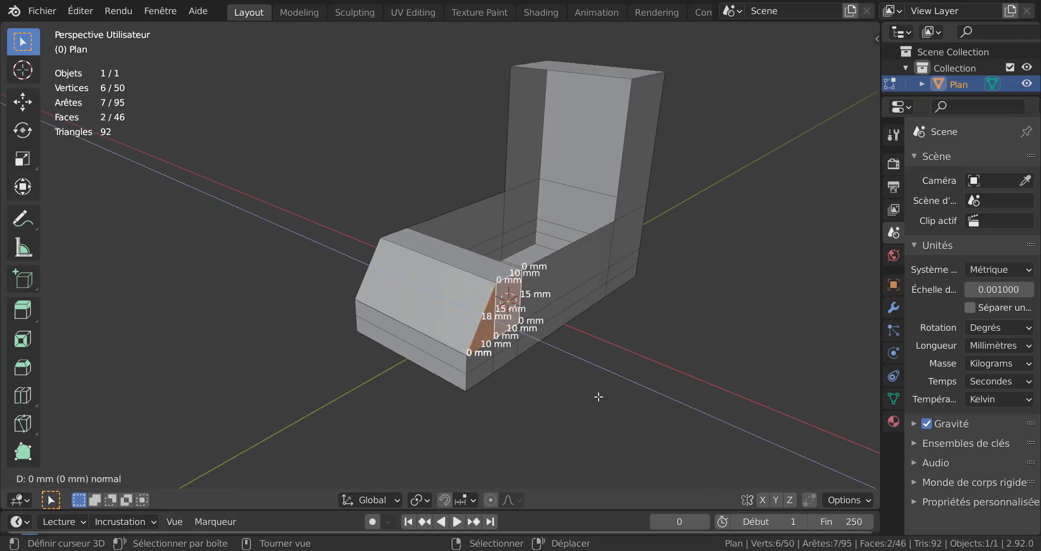
left_click(598, 396)
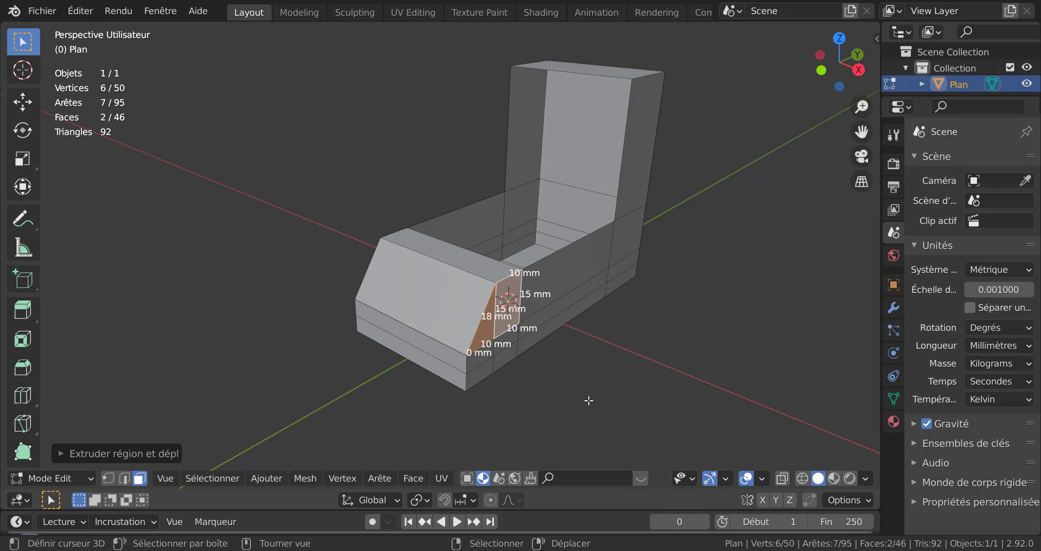
key("g")
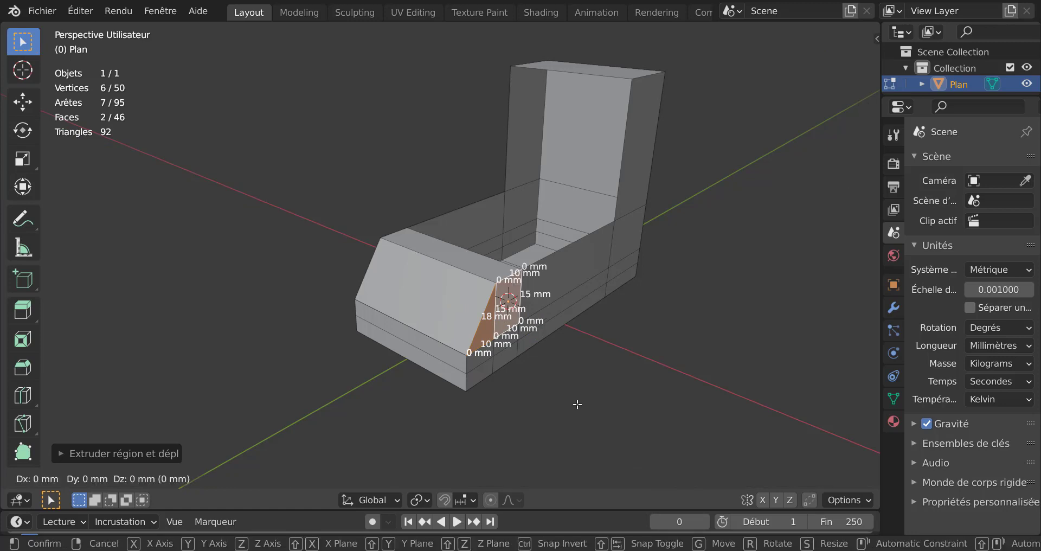
key("x")
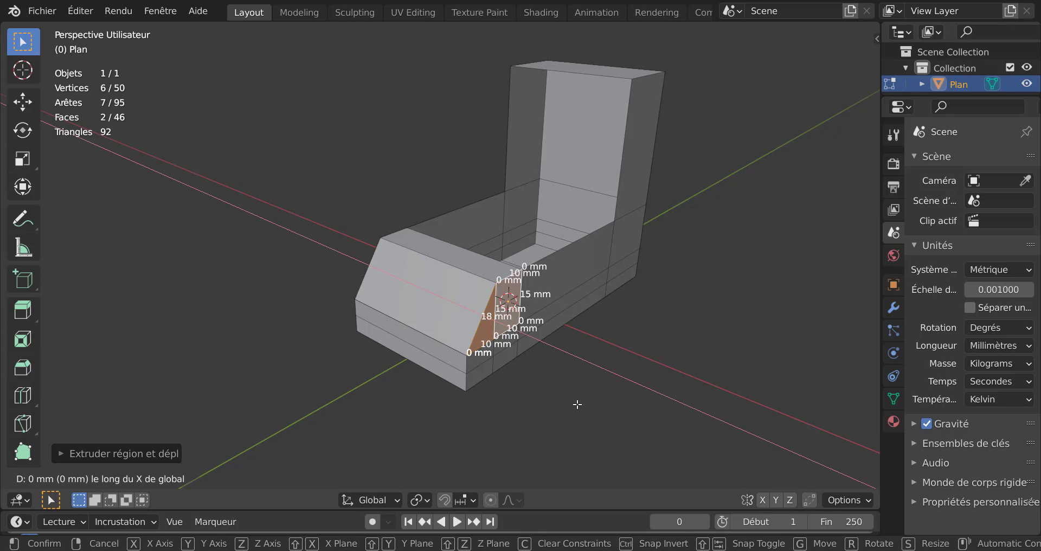
type("15")
left_click(577, 404)
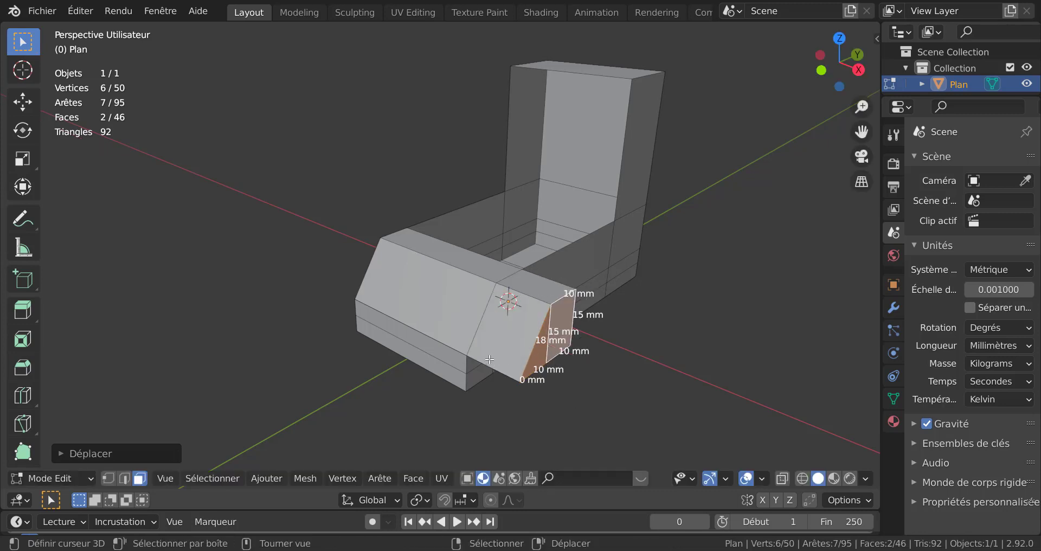
Extrude the rail's opposite end faces -15 mm along X.
middle_click_drag(518, 360, 553, 310)
left_click(528, 282)
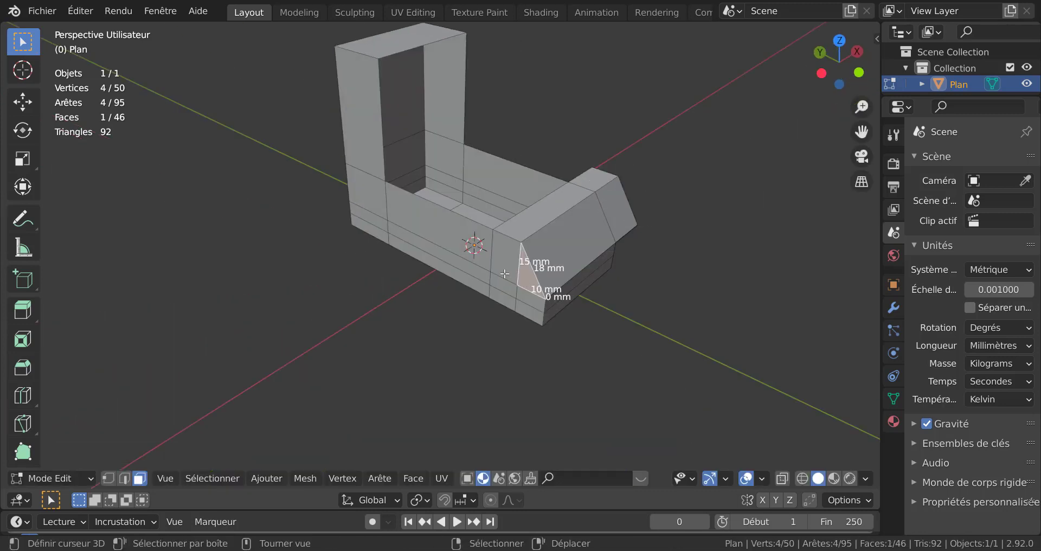
left_click(503, 273, "shift")
middle_click_drag(576, 363, 515, 370)
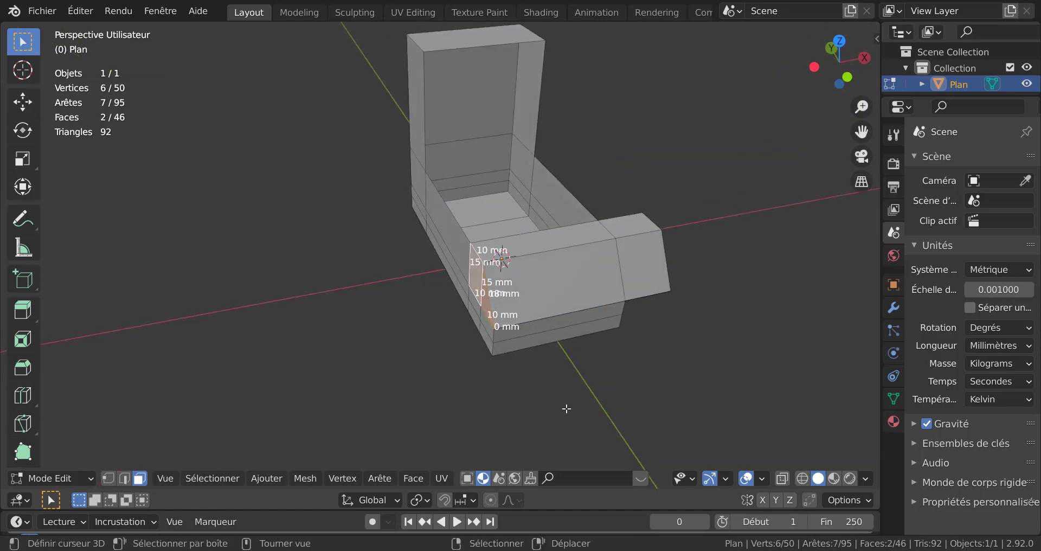
key("e")
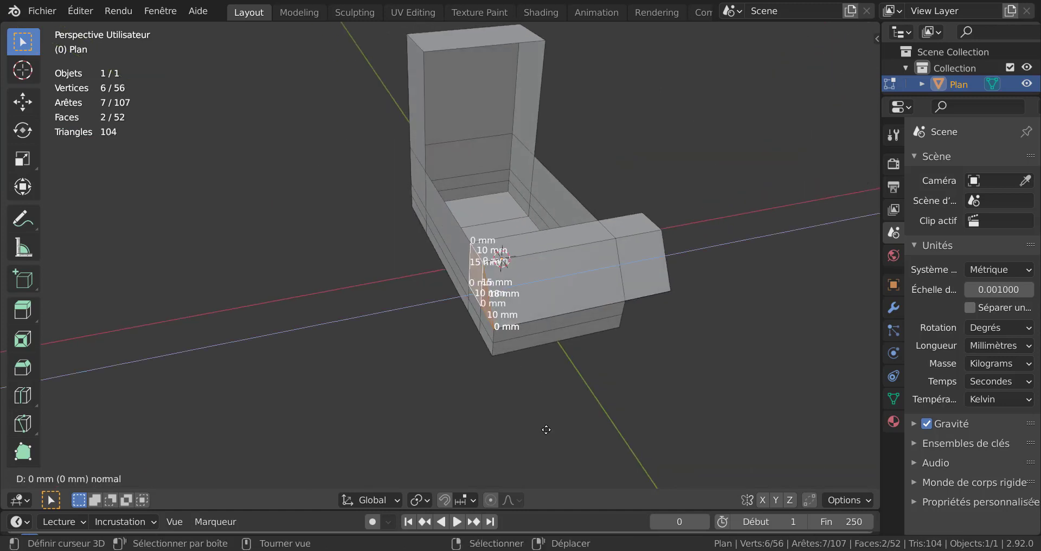
right_click(545, 429)
key("g")
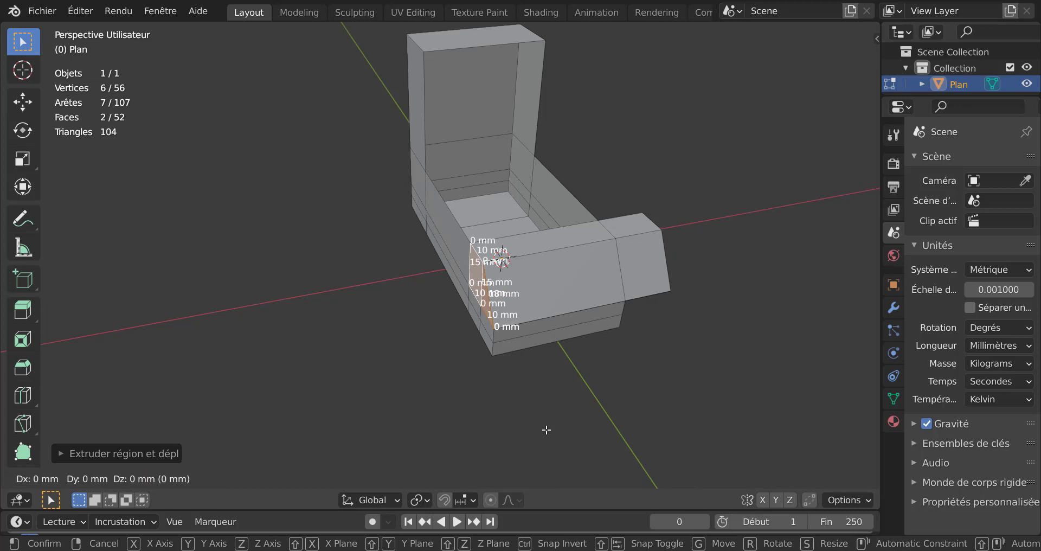
type("x-15")
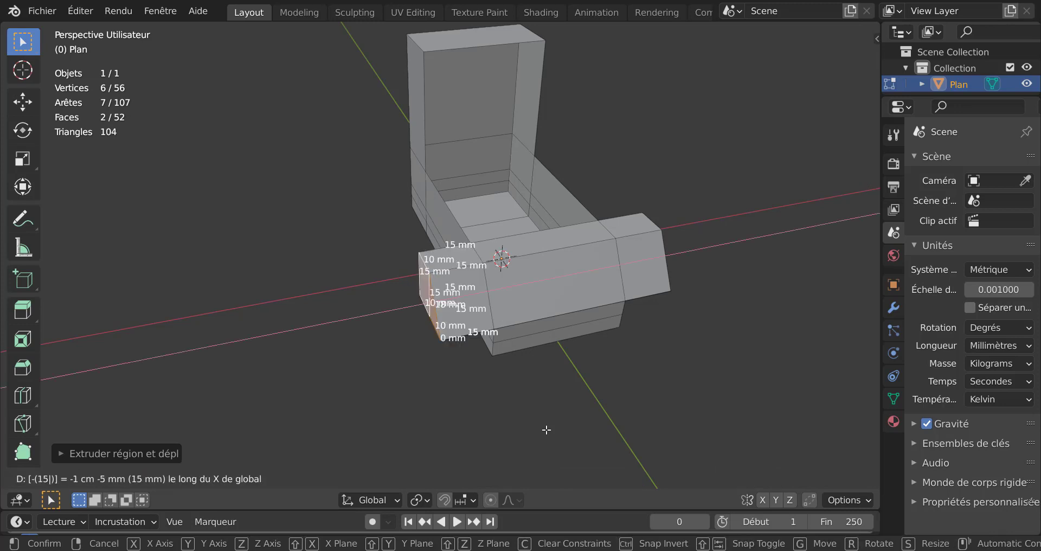
key("Return")
mouse_move(602, 427)
middle_mouse_down()
mouse_move(492, 450)
mouse_move(493, 345)
middle_mouse_up()
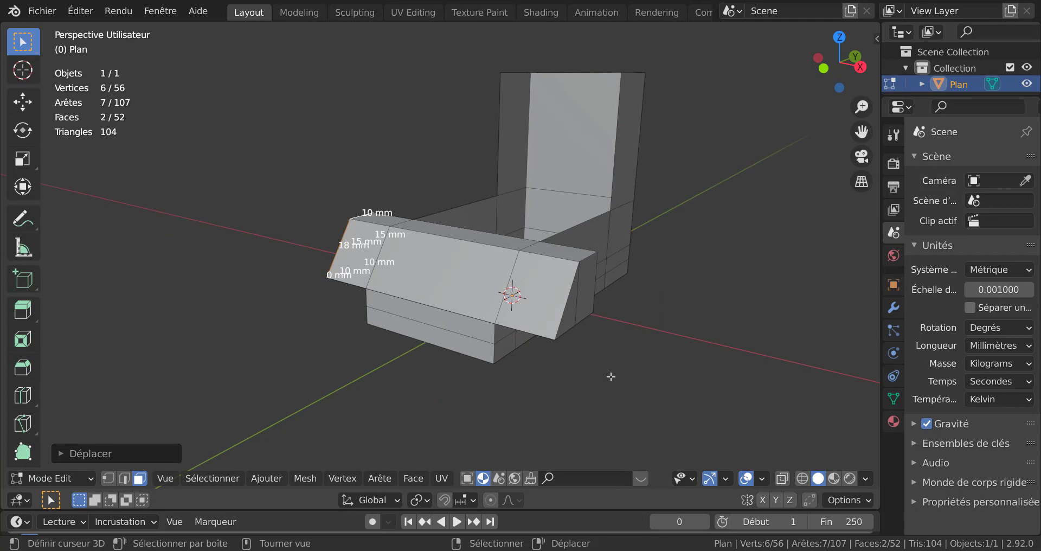
Undo the faulty extrusion and remove the leftover quad face.
key("ctrl+z")
key("ctrl+z")
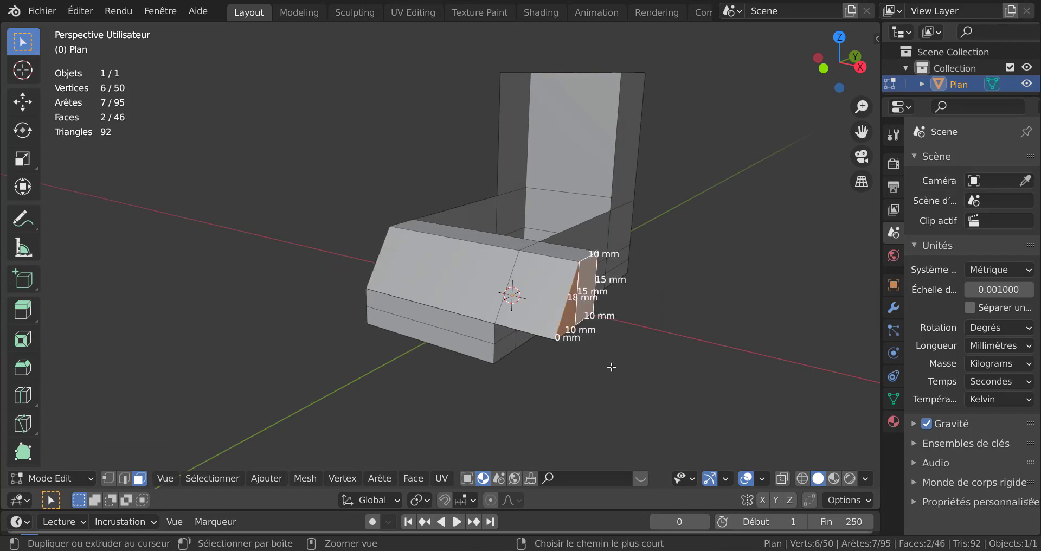
key("ctrl+z")
scroll(574, 386, "up", 2)
scroll(592, 389, "up", 1)
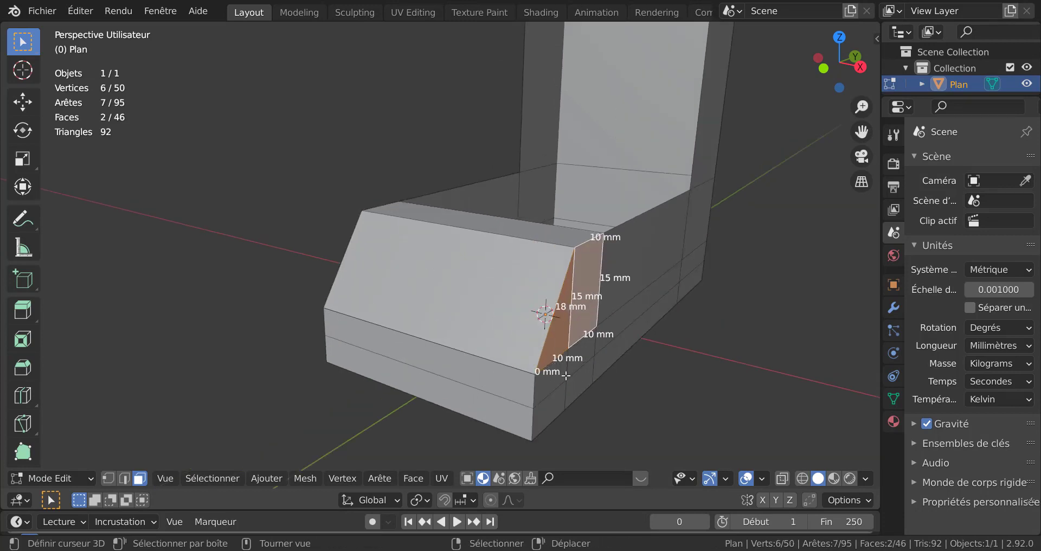
key("ctrl+z")
Select three end faces of the block and extrude them -15 mm along X.
left_click(572, 325, "shift")
left_click(568, 355, "shift")
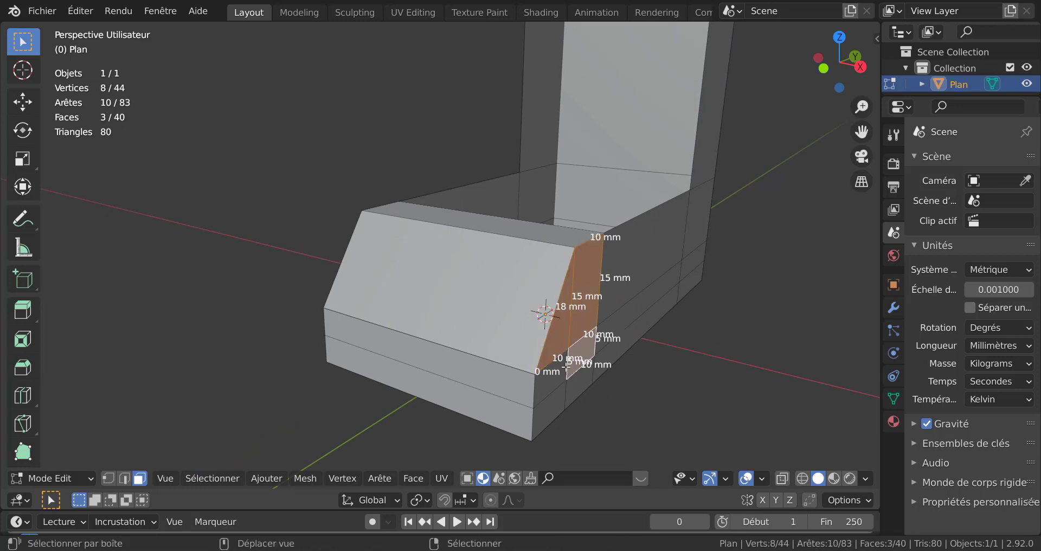
left_click(561, 374, "shift")
scroll(561, 374, "down", 1)
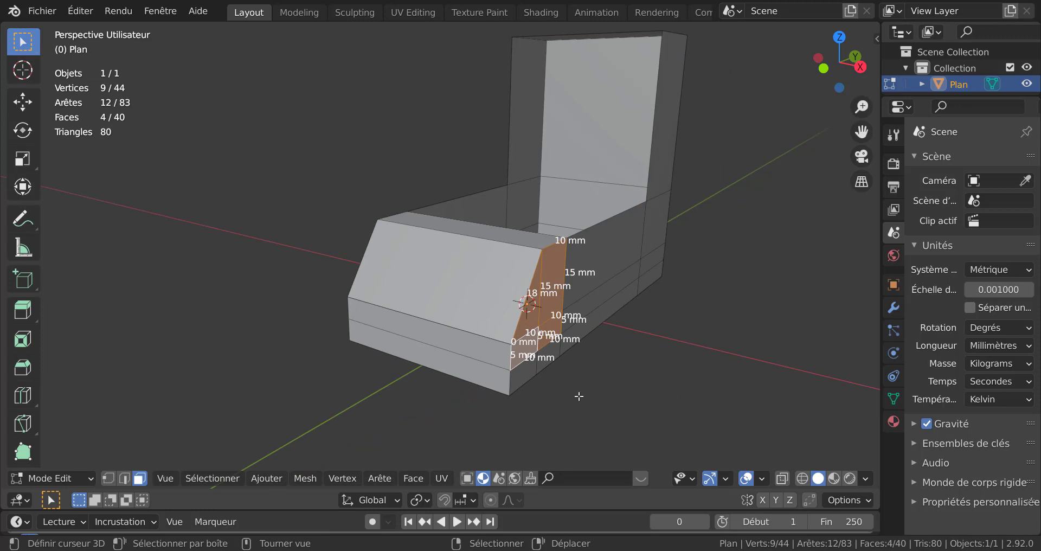
key("e")
left_click(578, 396)
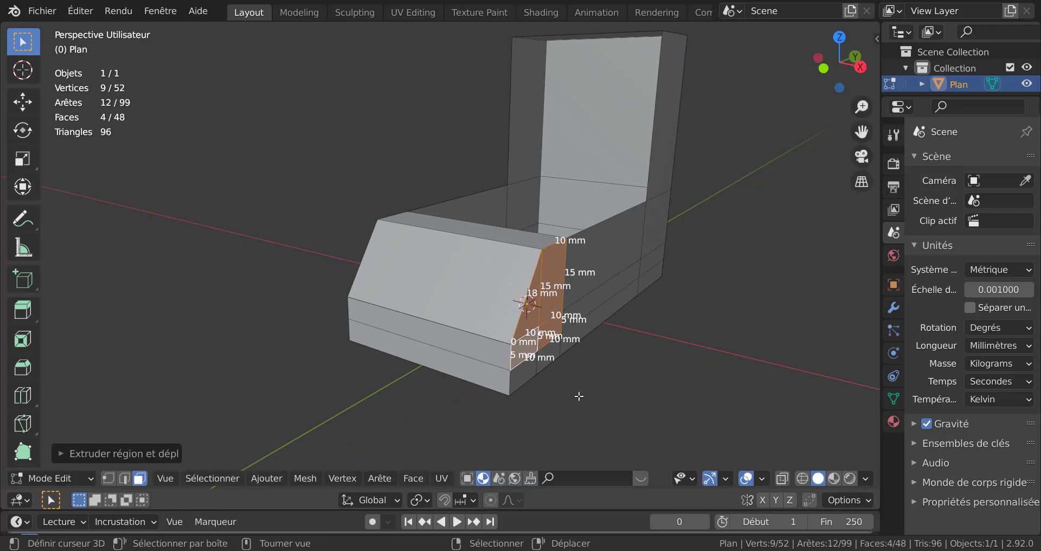
key("g")
key("x")
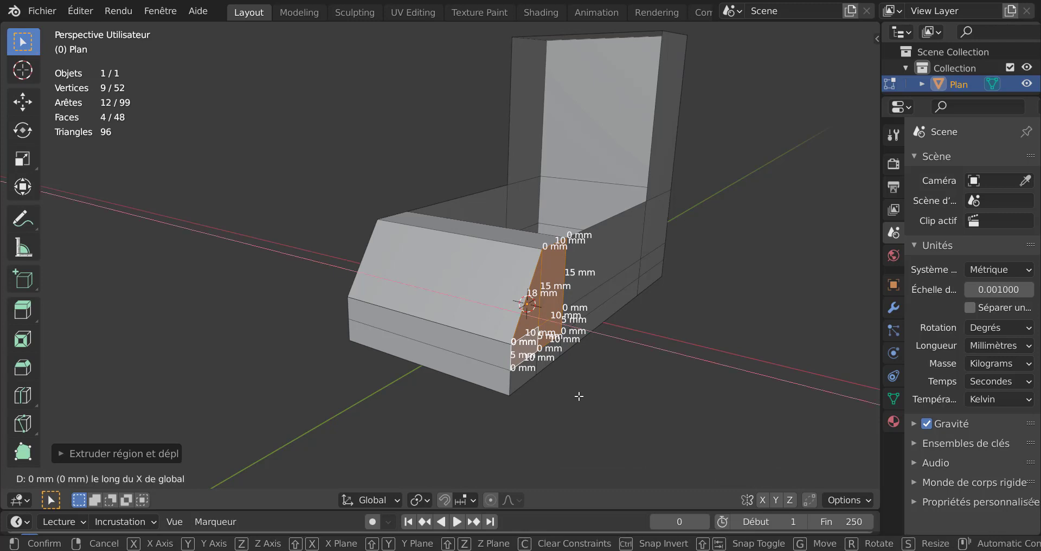
type("-15")
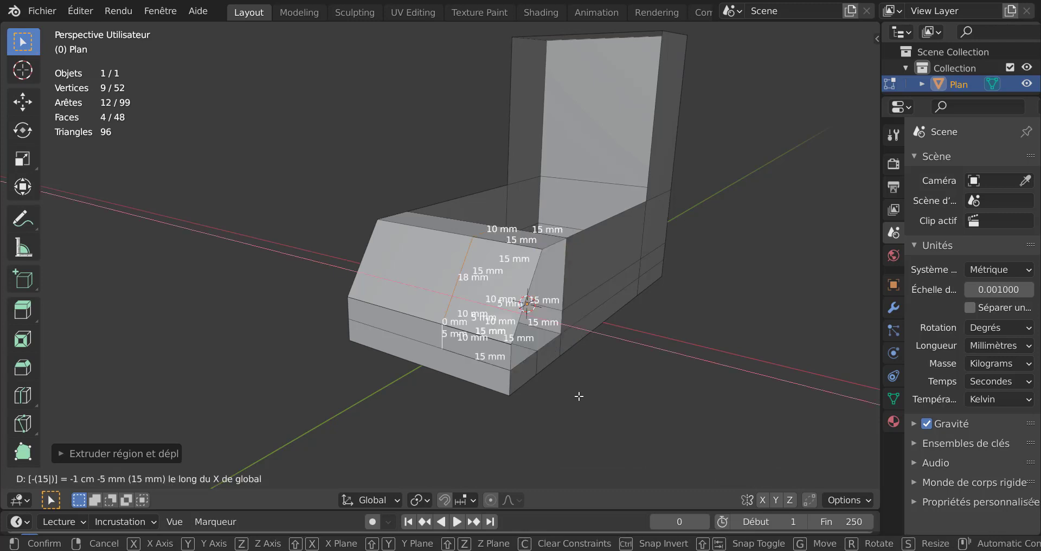
key("Return")
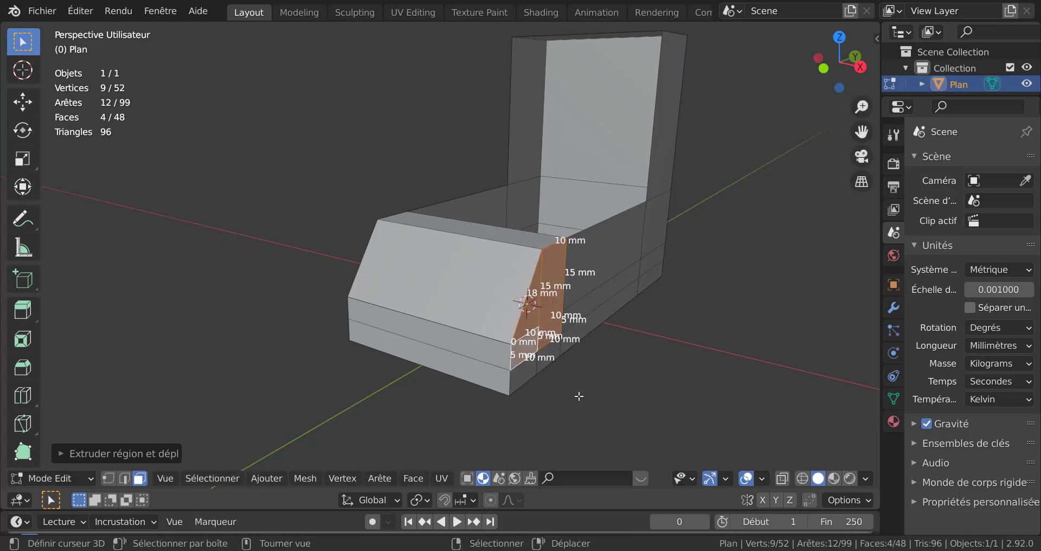
Extrude the same end faces a further 15 mm along X.
key("e")
type("x")
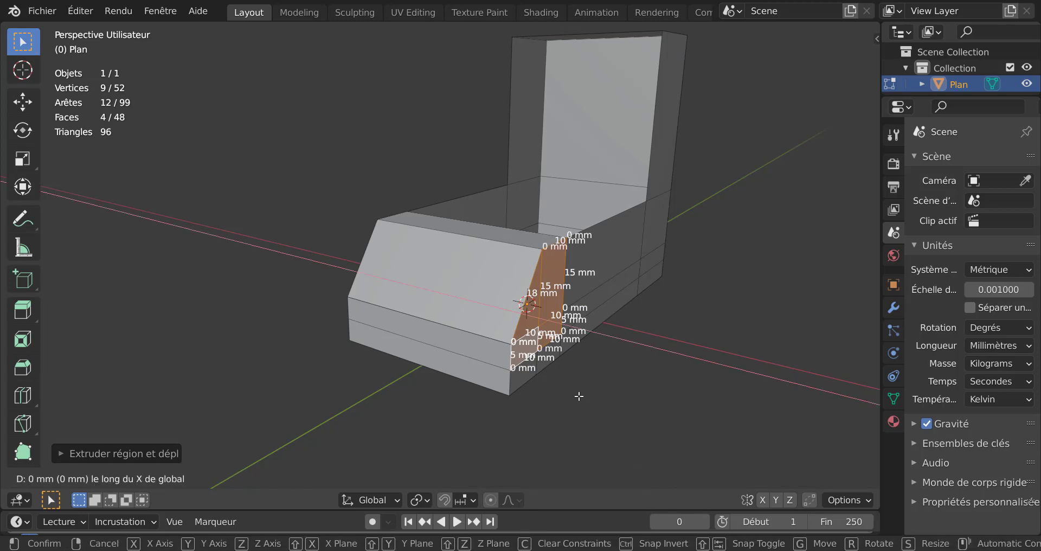
type("15")
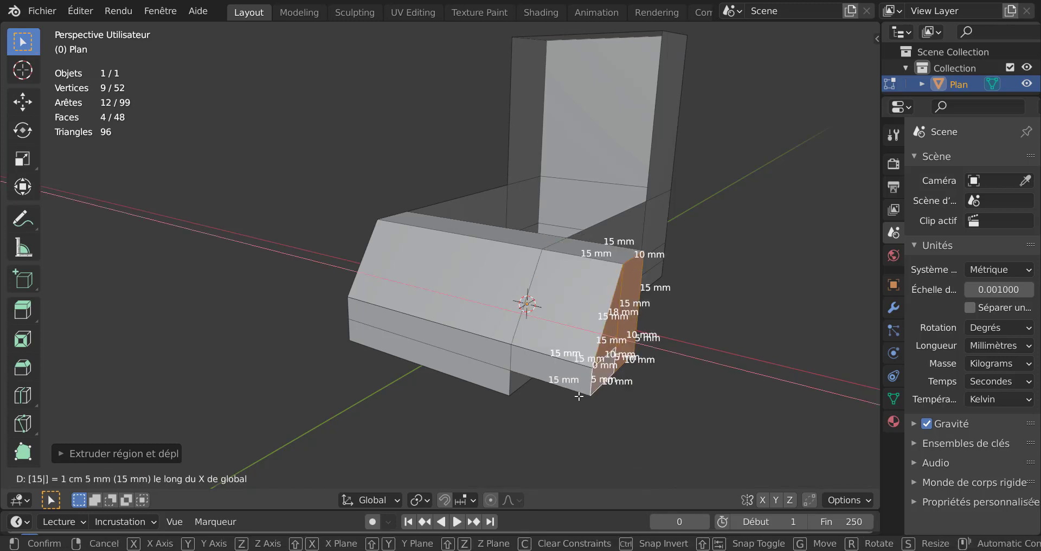
key("Return")
Select the four end faces on the opposite side and extrude them -15 mm along X.
middle_click_drag(453, 402, 592, 414)
left_click(515, 297)
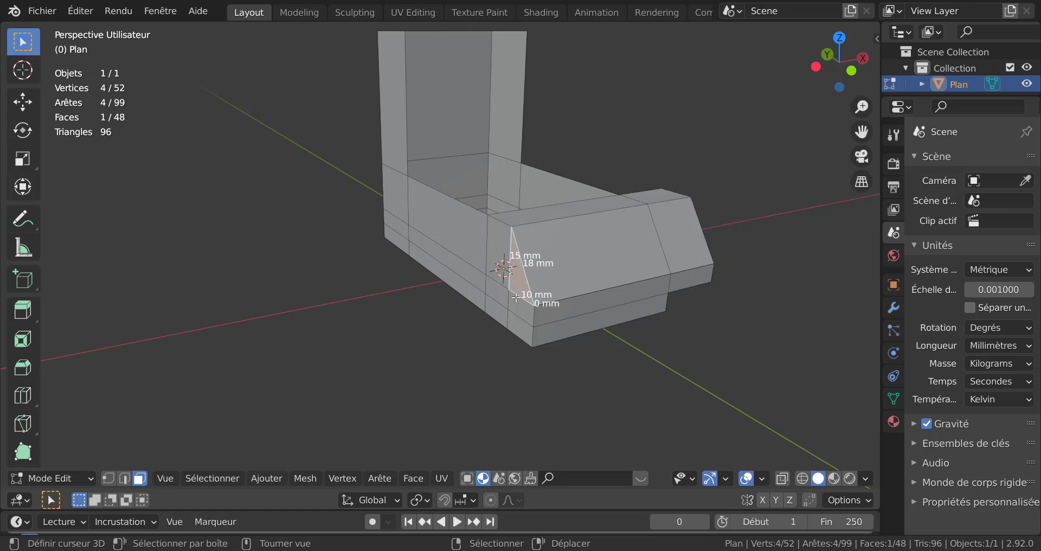
left_click(524, 313, "shift")
left_click(496, 293, "shift")
left_click(496, 244, "shift")
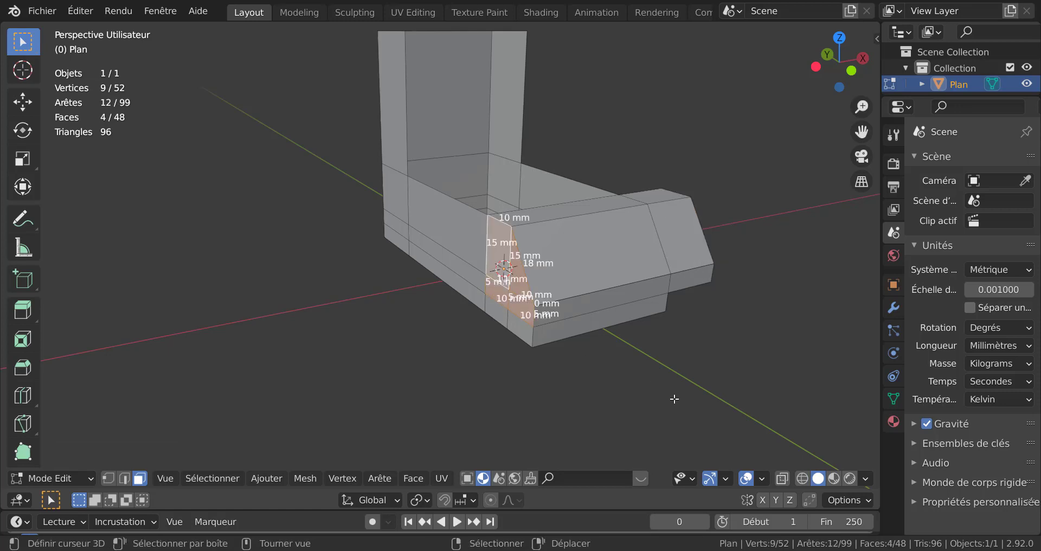
key("e")
key("Return")
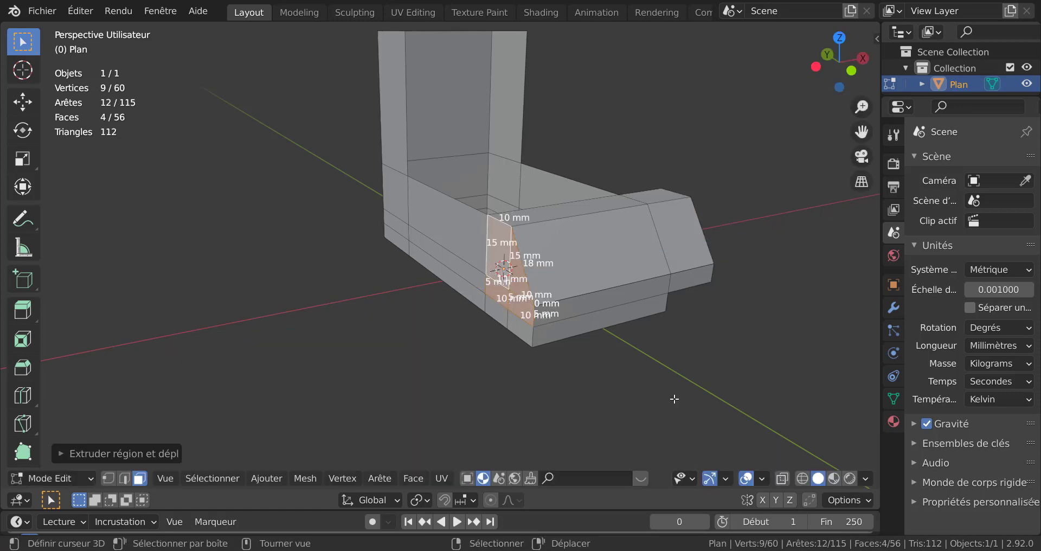
key("g")
type("x")
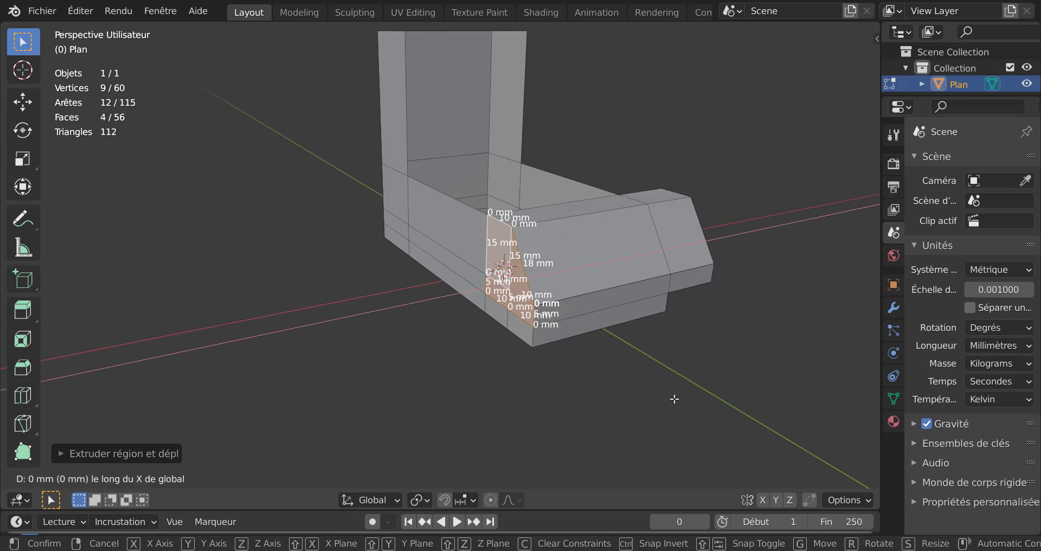
type("-15")
key("Return")
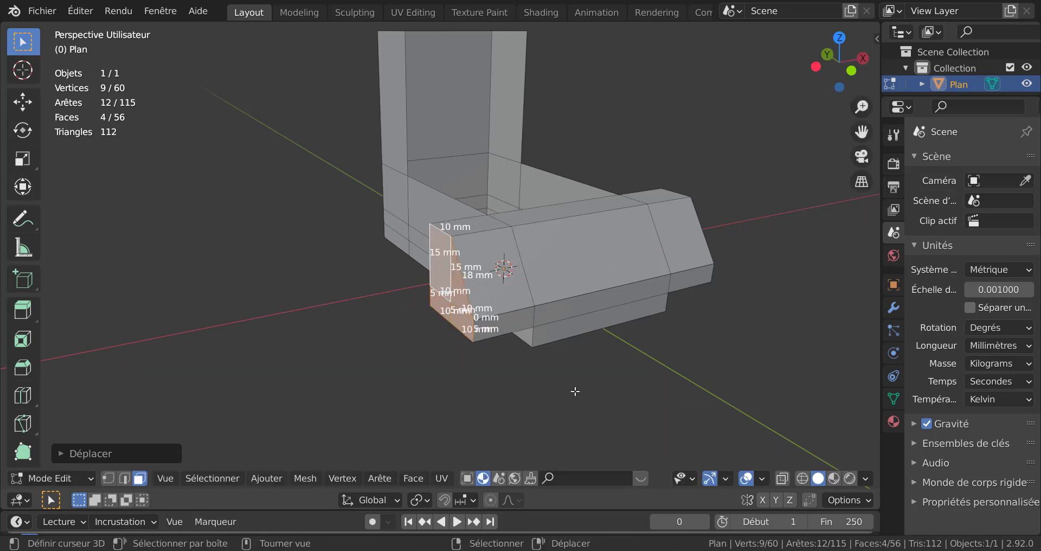
mouse_move(573, 391)
middle_mouse_down()
mouse_move(464, 372)
mouse_move(530, 279)
middle_mouse_up()
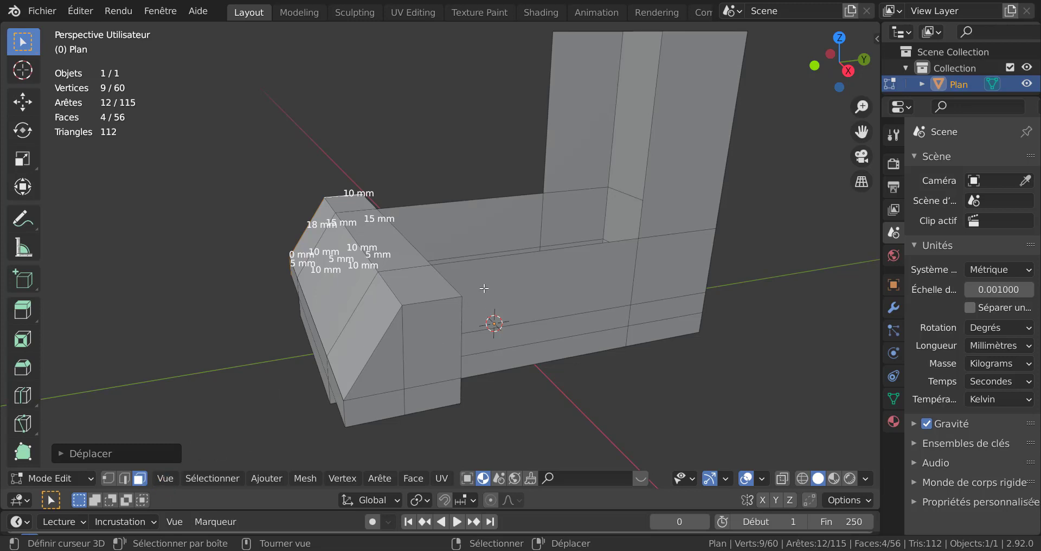
Delete the lower and upper inner 45 mm faces.
left_click(485, 290)
left_click(460, 231, "shift")
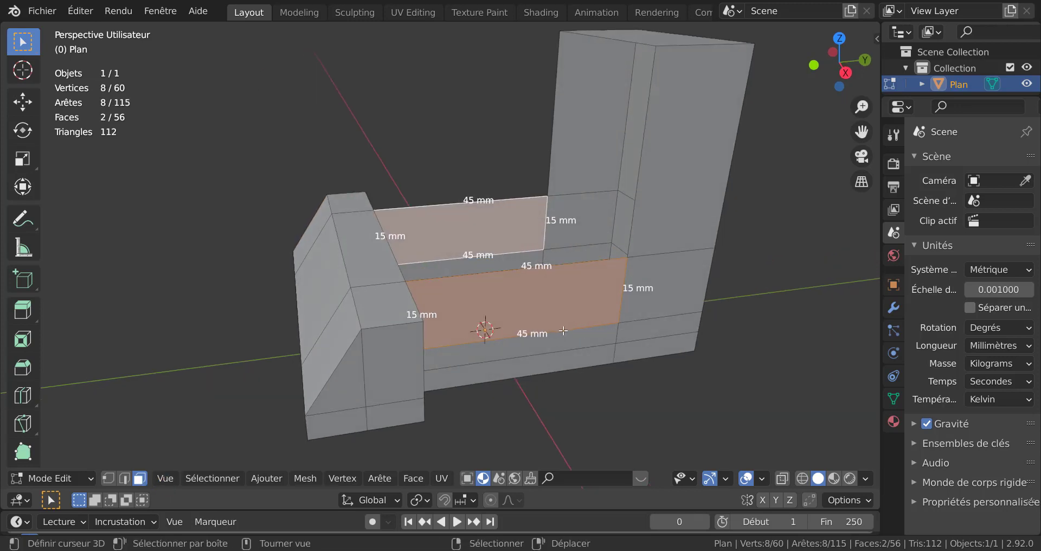
key("x")
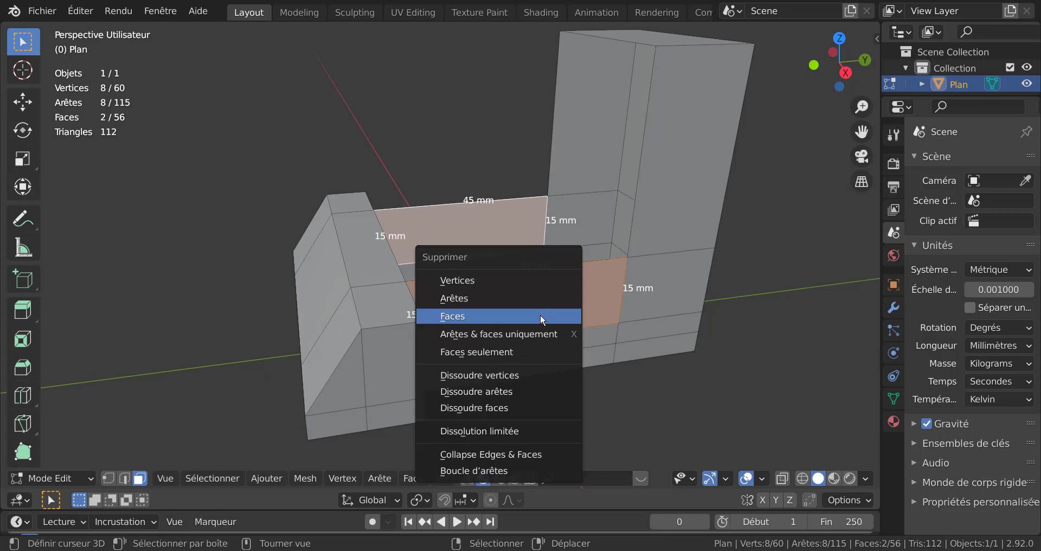
left_click(530, 314)
Fill a new face between the front and back 45 mm edges of the base gap.
middle_click_drag(504, 382, 441, 341)
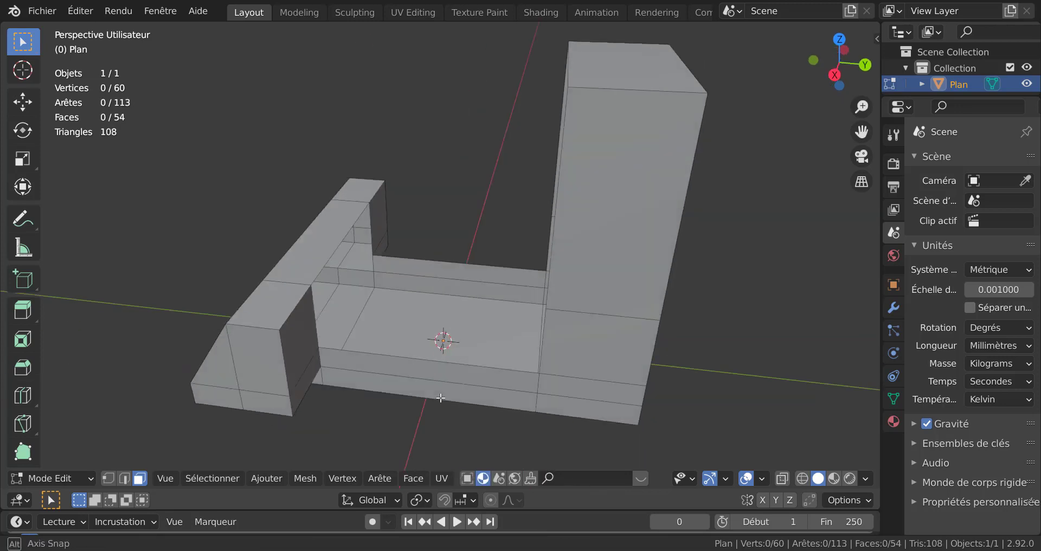
left_click(433, 352)
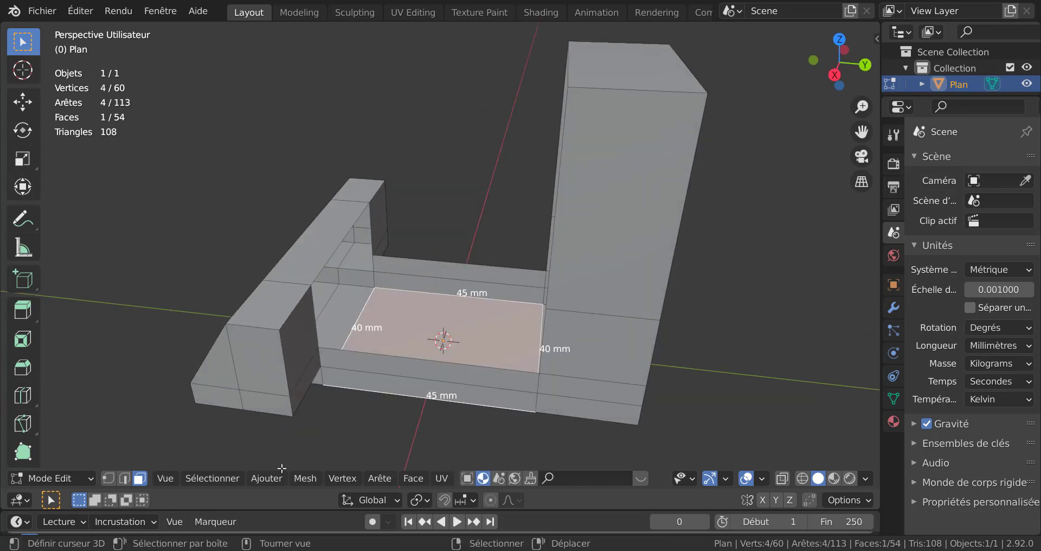
left_click(124, 478)
left_click(359, 368)
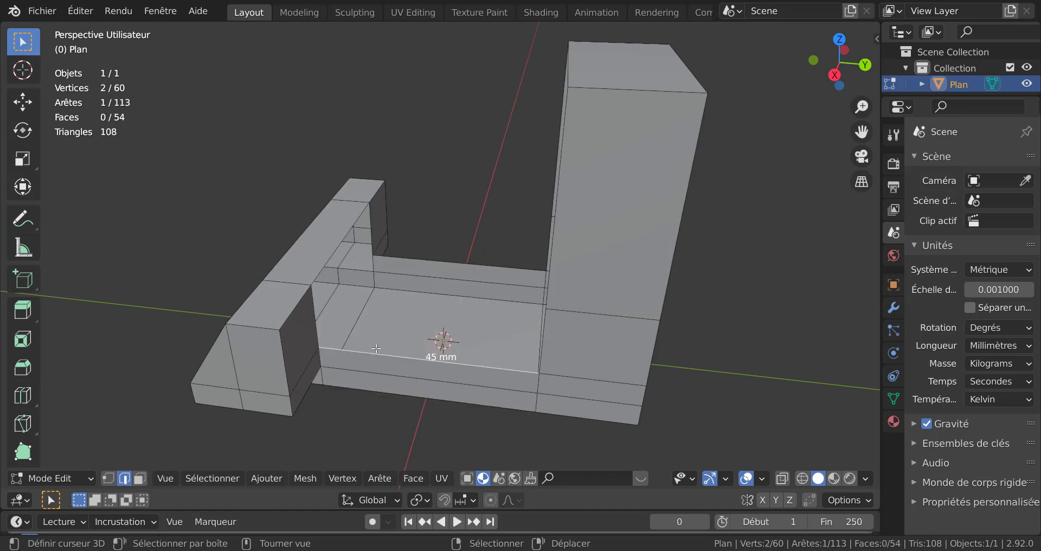
middle_click_drag(358, 368, 384, 380)
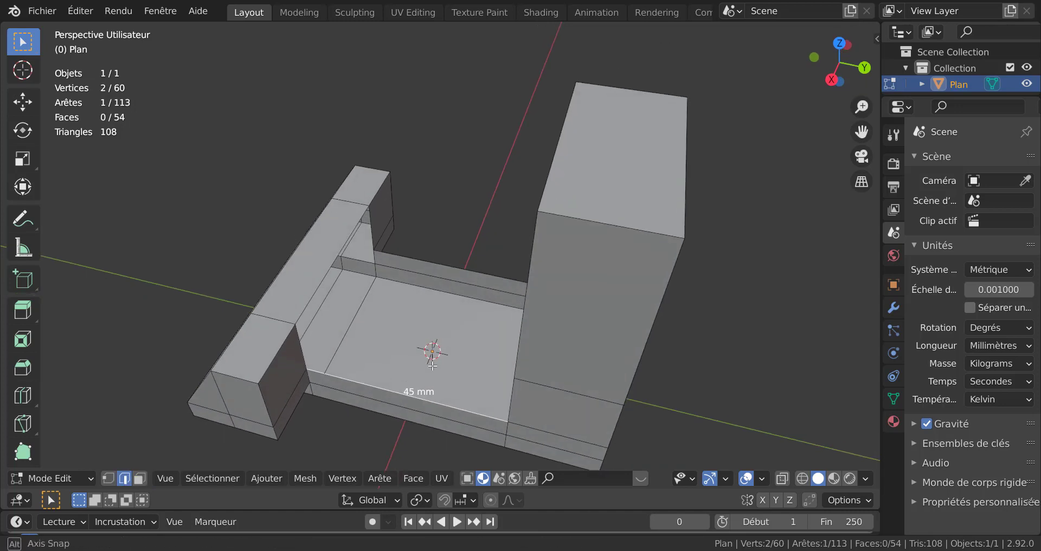
left_click(458, 243, "shift")
mouse_move(418, 344)
middle_mouse_down()
mouse_move(458, 325)
mouse_move(403, 286)
middle_mouse_up()
key("f")
Fill a new face between the two 40 mm edges of the side gap.
left_click(328, 231)
left_click(351, 276, "shift")
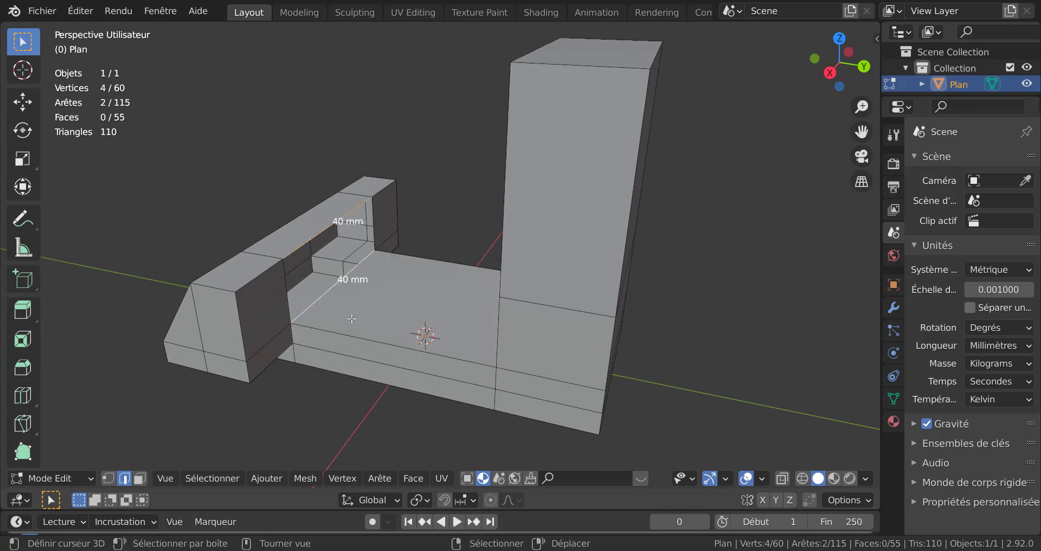
key("f")
middle_click_drag(353, 318, 513, 318)
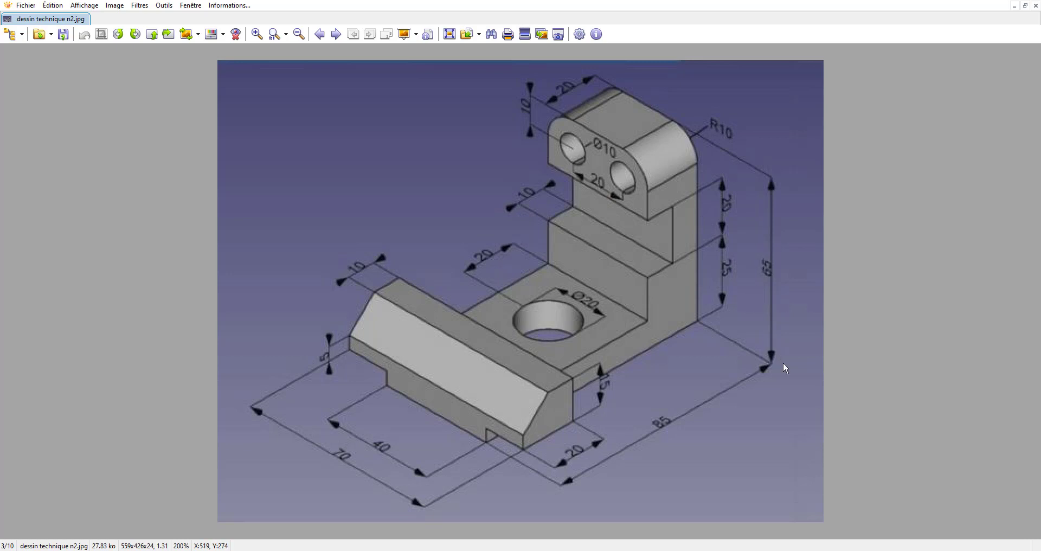
Select the shortest edge path up the upright, minus the top 40 mm edge, checking the drawing.
key("alt+Tab")
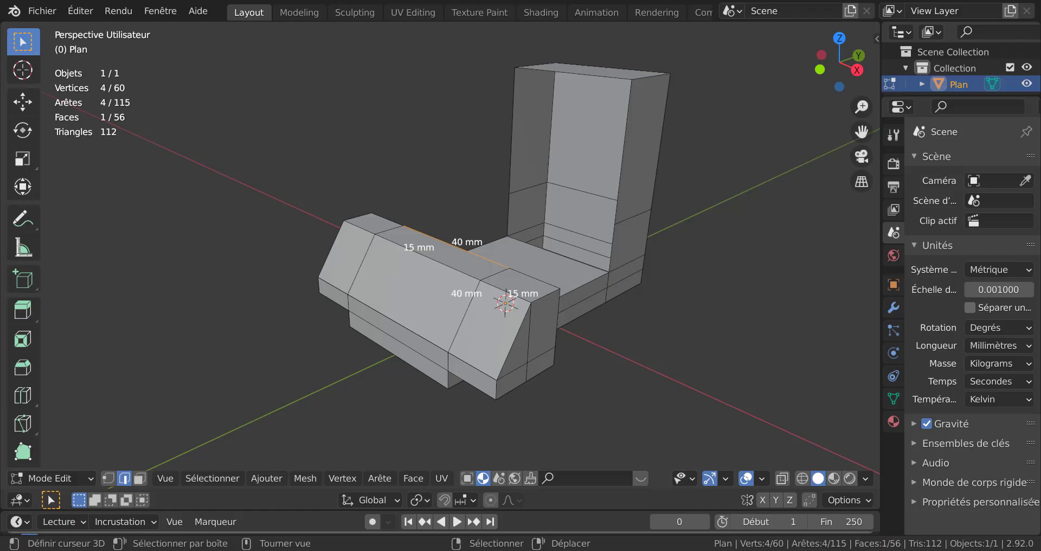
middle_click_drag(536, 271, 551, 269)
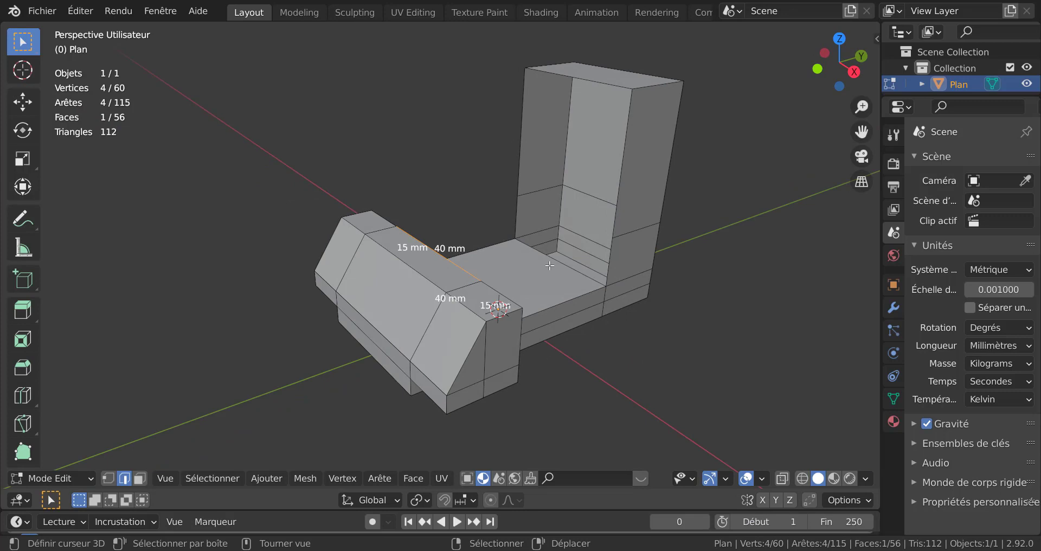
left_click(549, 265)
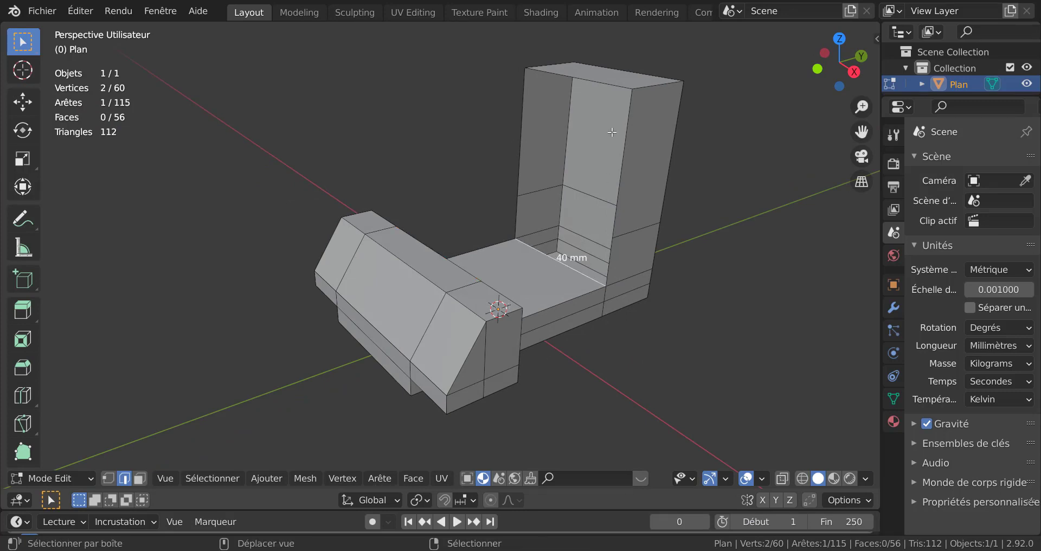
left_click(595, 79, "ctrl")
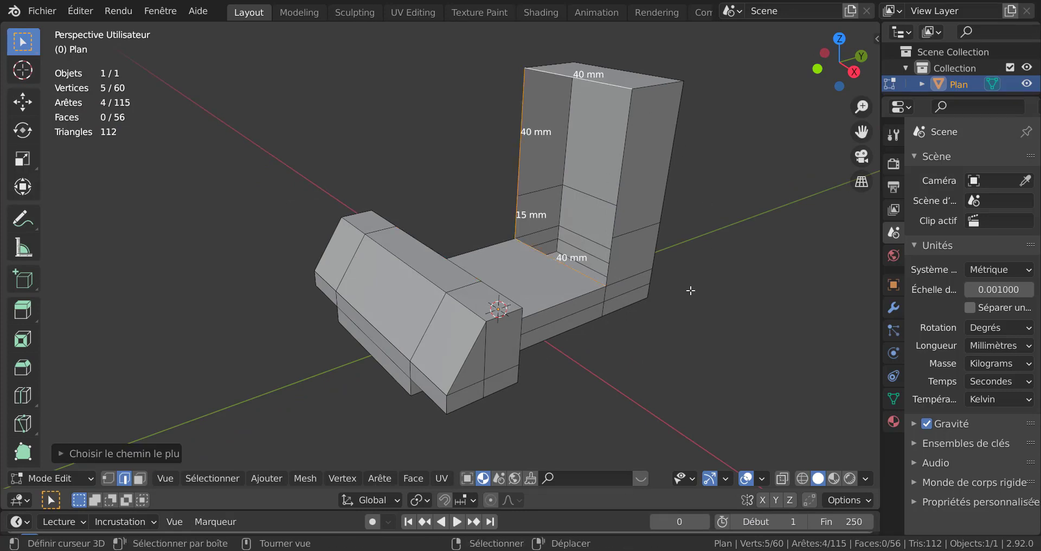
left_click(605, 84, "ctrl")
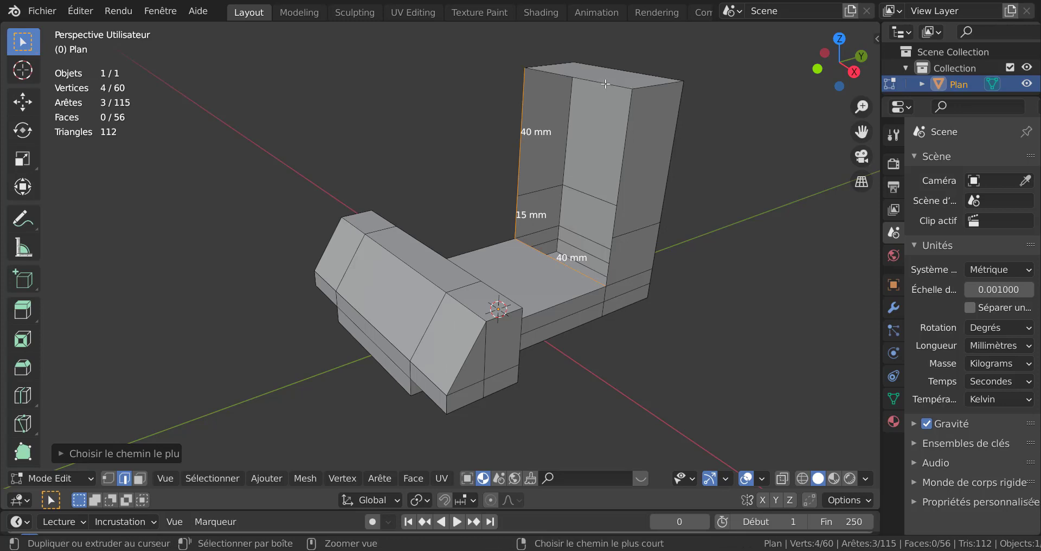
middle_click_drag(626, 210, 632, 211)
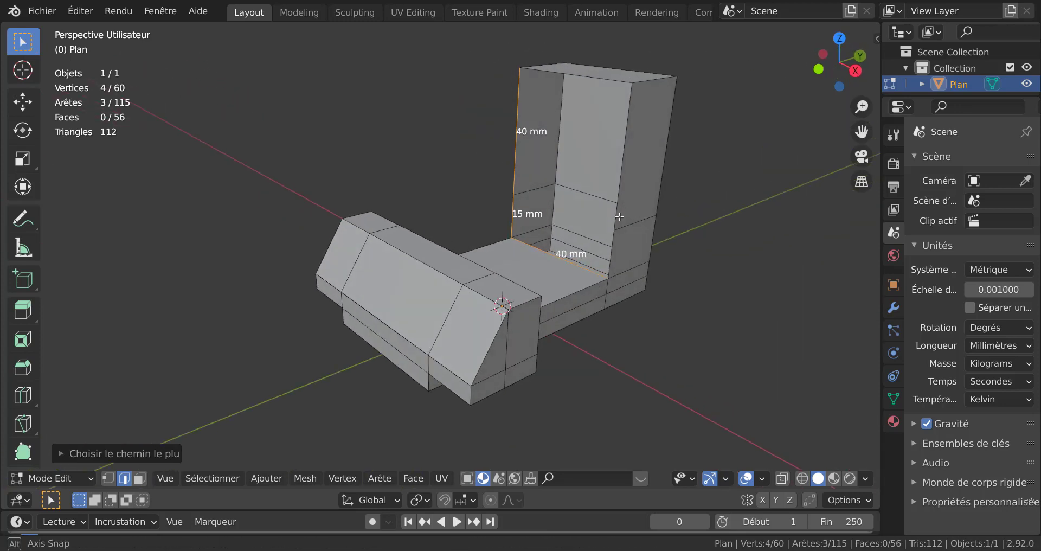
middle_click_drag(619, 216, 622, 226)
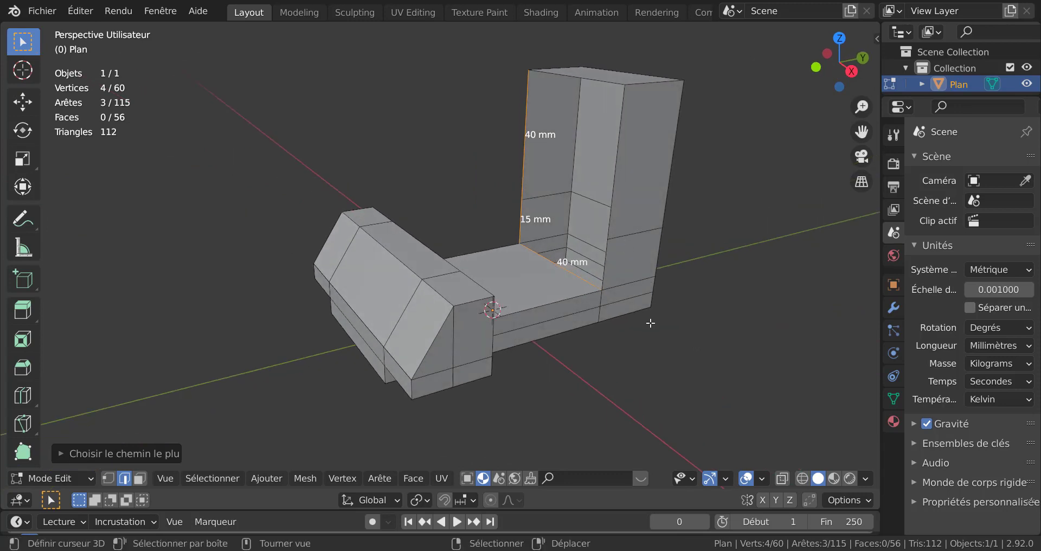
mouse_move(678, 550)
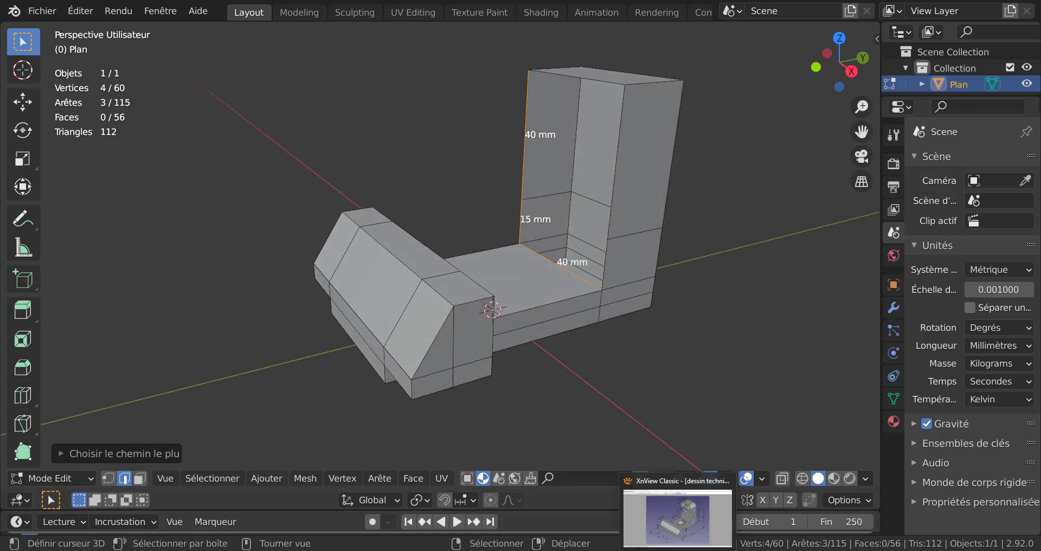
left_click(676, 516)
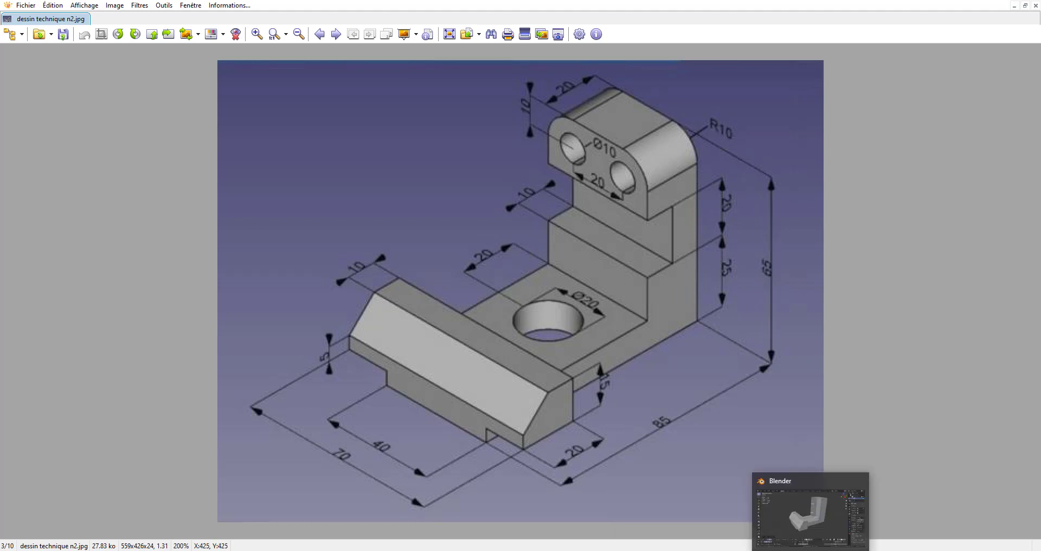
left_click(811, 512)
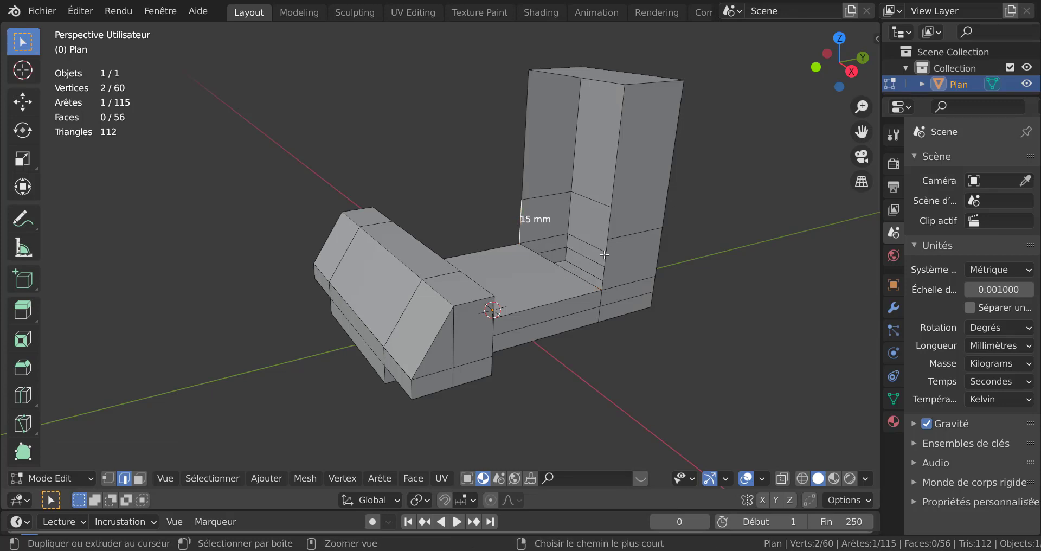
Fill faces across the upright's inner gap and between its two vertical edges.
left_click(605, 254, "ctrl")
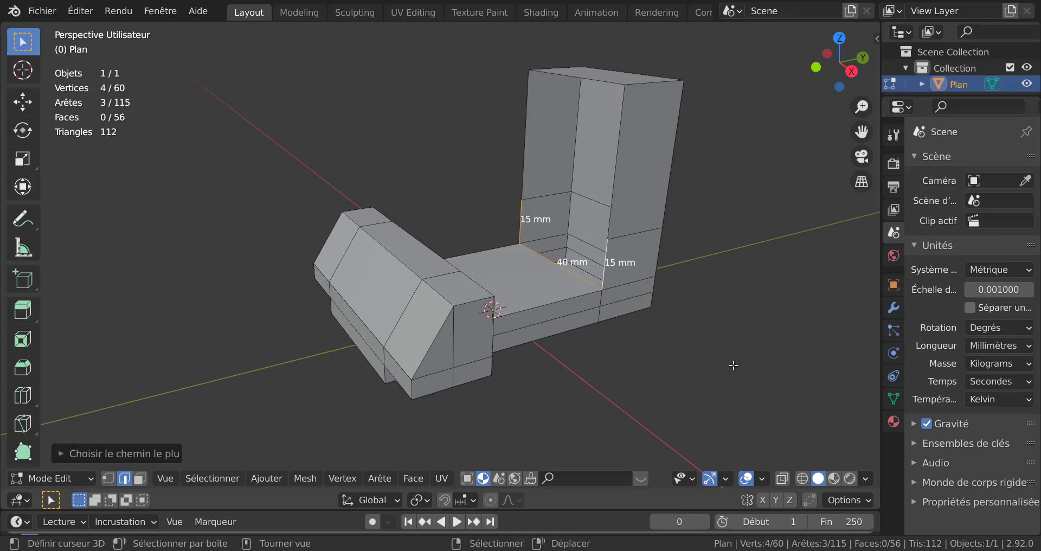
key("f")
middle_click_drag(714, 354, 690, 319)
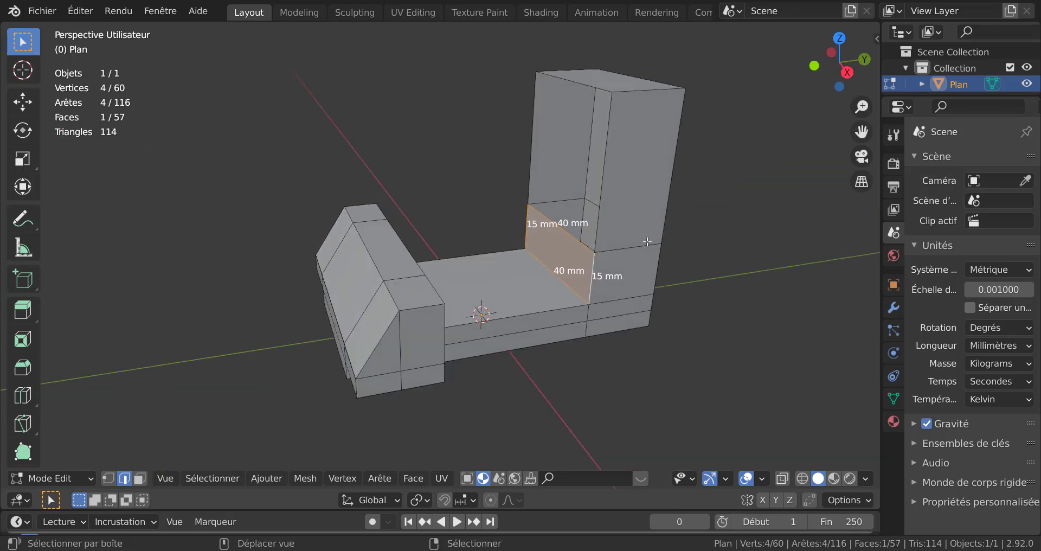
left_click(609, 166)
left_click(548, 146, "shift")
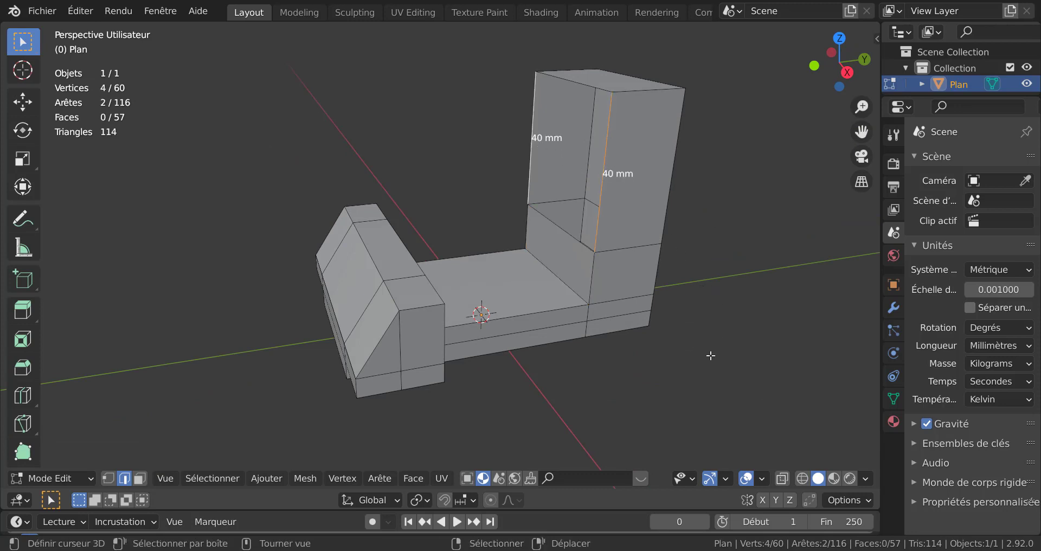
key("f")
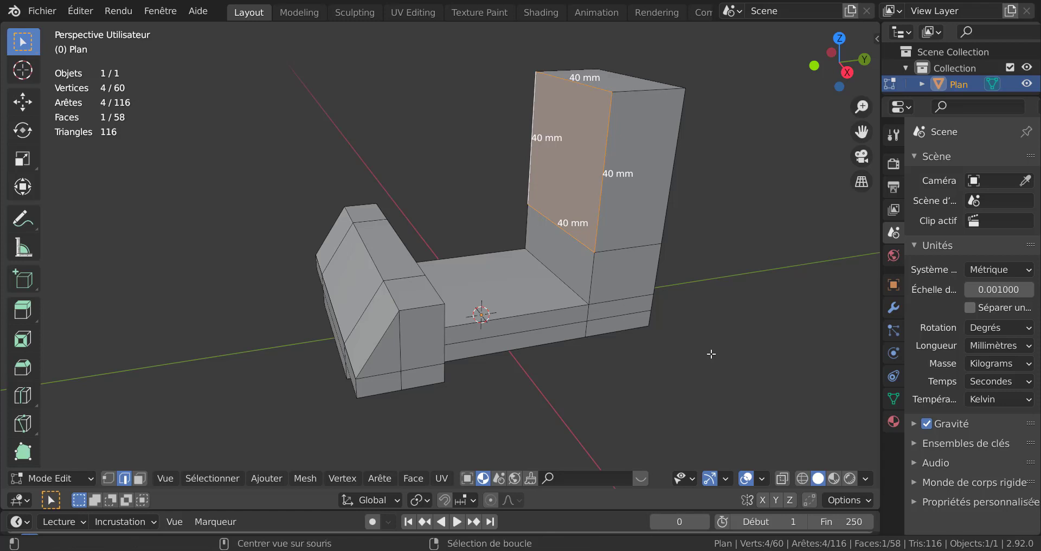
key("alt+e")
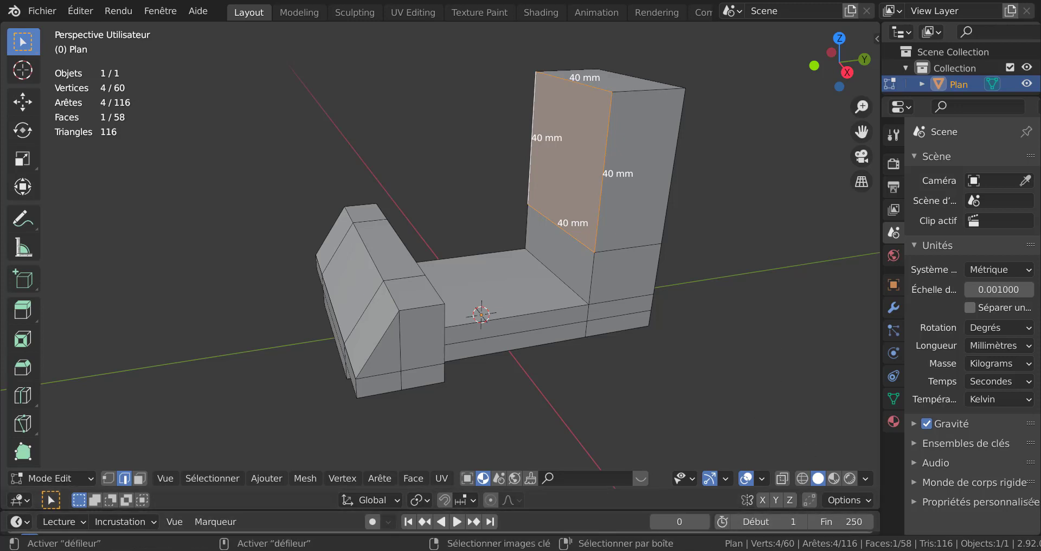
key("alt+Tab")
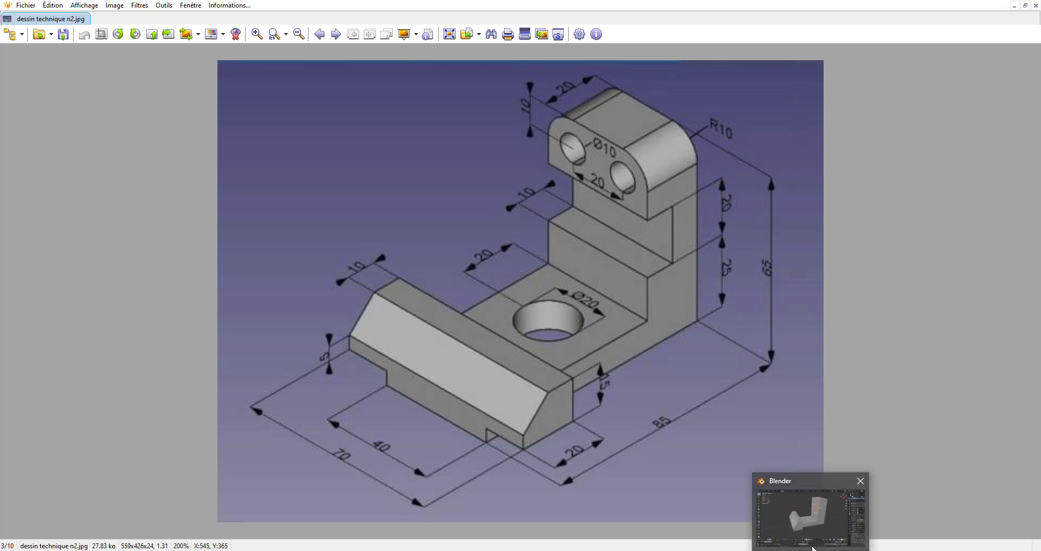
Add a centred horizontal loop cut on the upright and move it 20 mm up along Z.
left_click(812, 546)
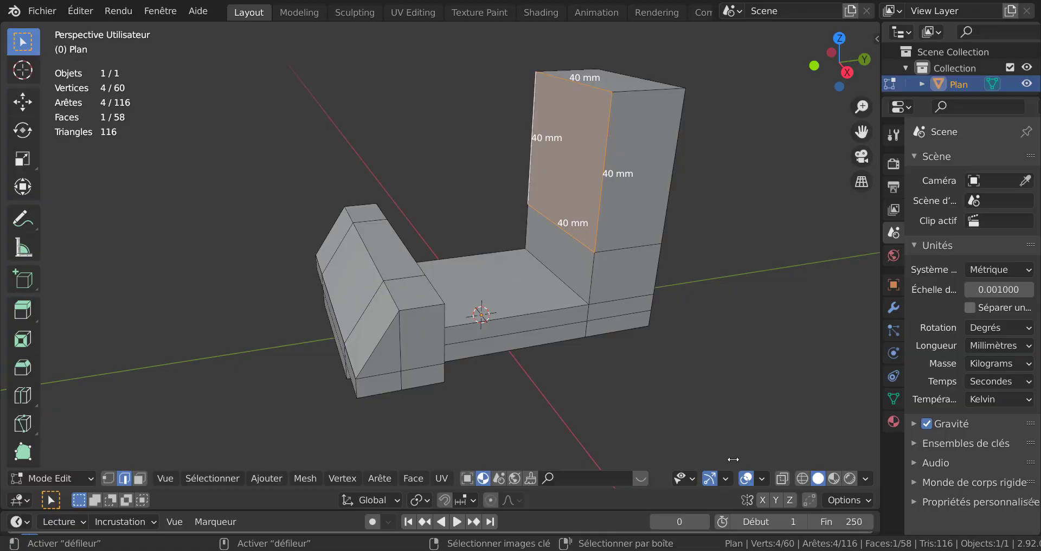
key("ctrl+r")
left_click(595, 206)
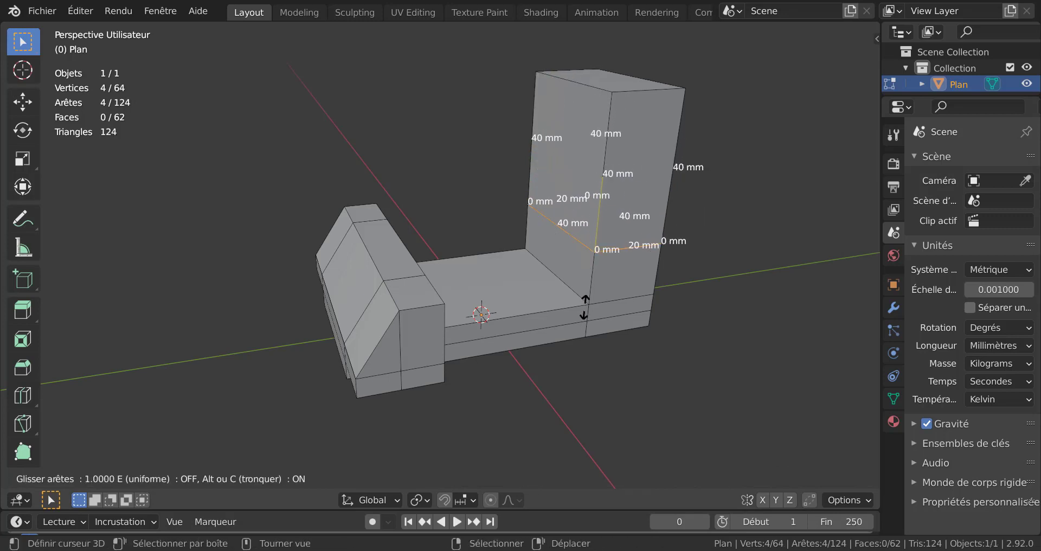
right_click(716, 355)
type("g")
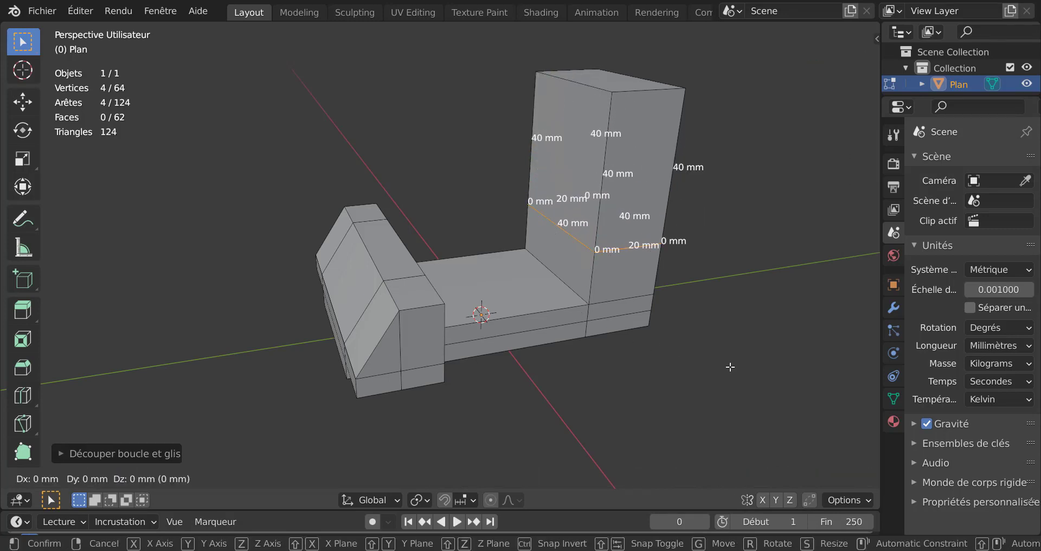
type("z20")
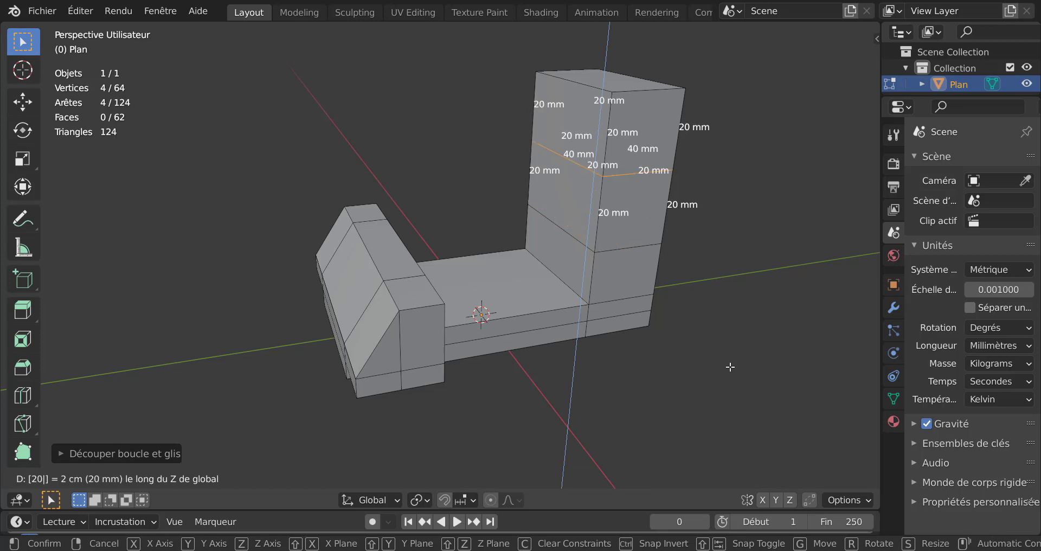
key("Return")
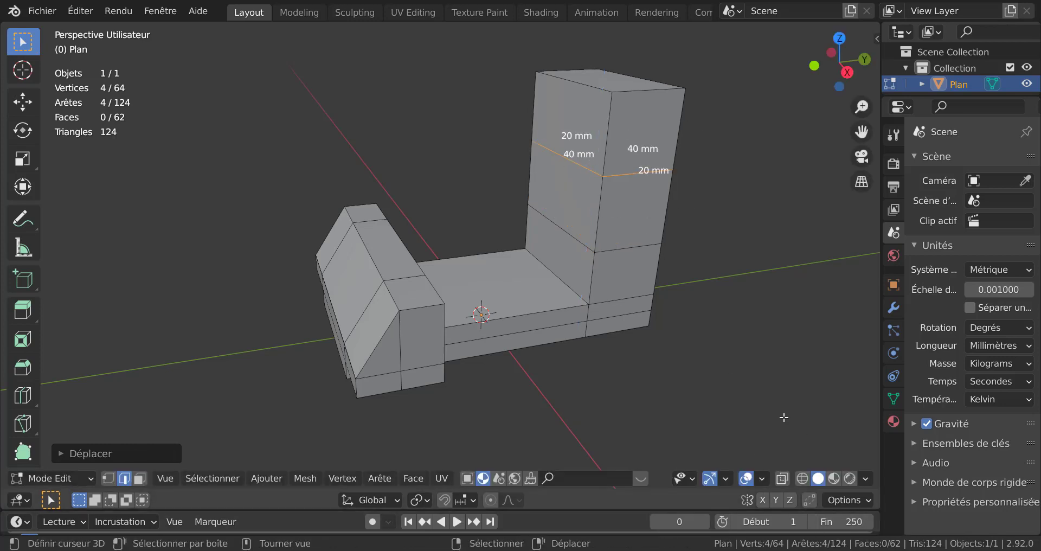
key("alt+Tab")
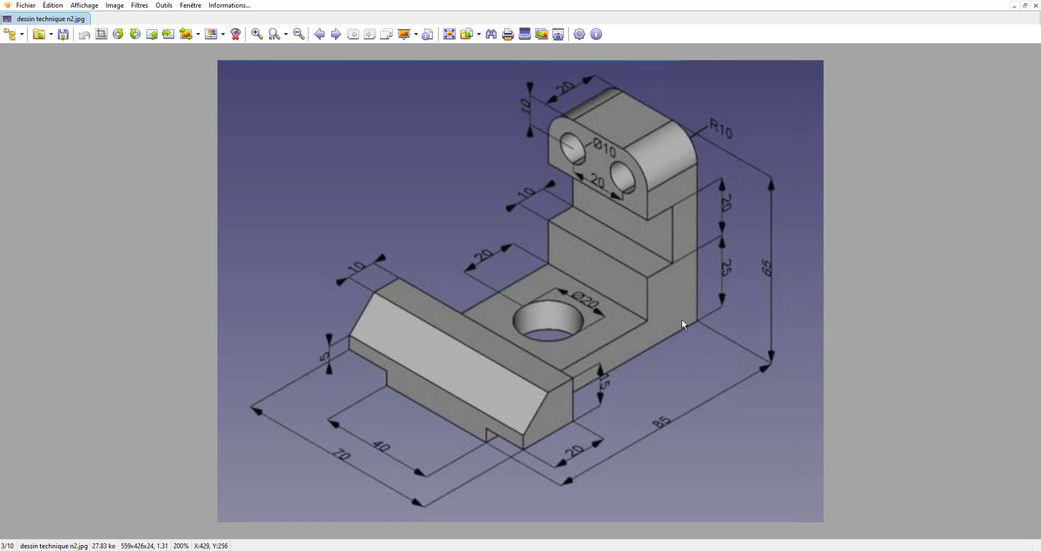
Box-mark a small region of the upright's dimensions on the reference drawing.
left_click_drag(667, 300, 672, 340)
Add a vertical loop cut through the upright and base, shifted -10 mm along Y.
key("alt+Tab")
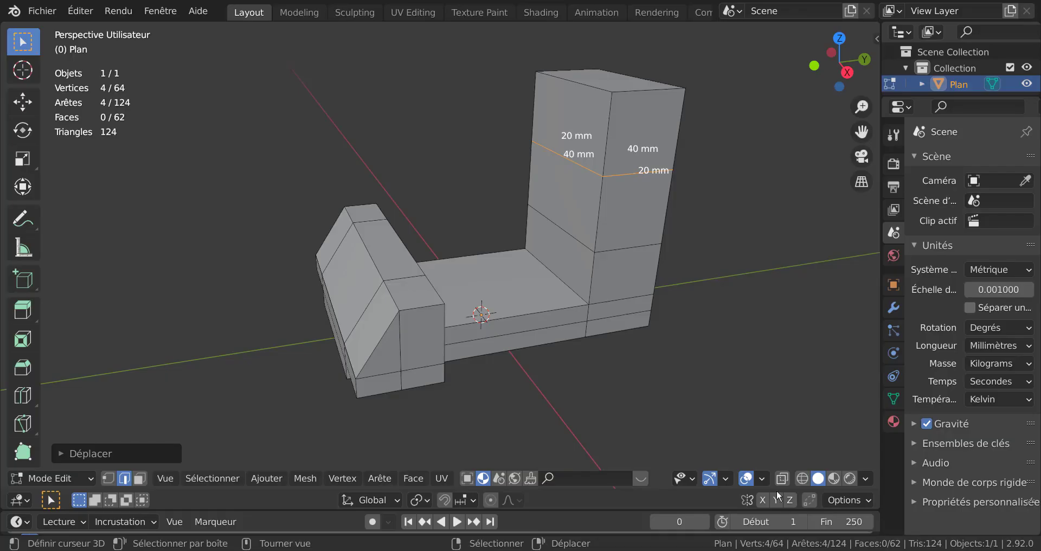
key("ctrl+r")
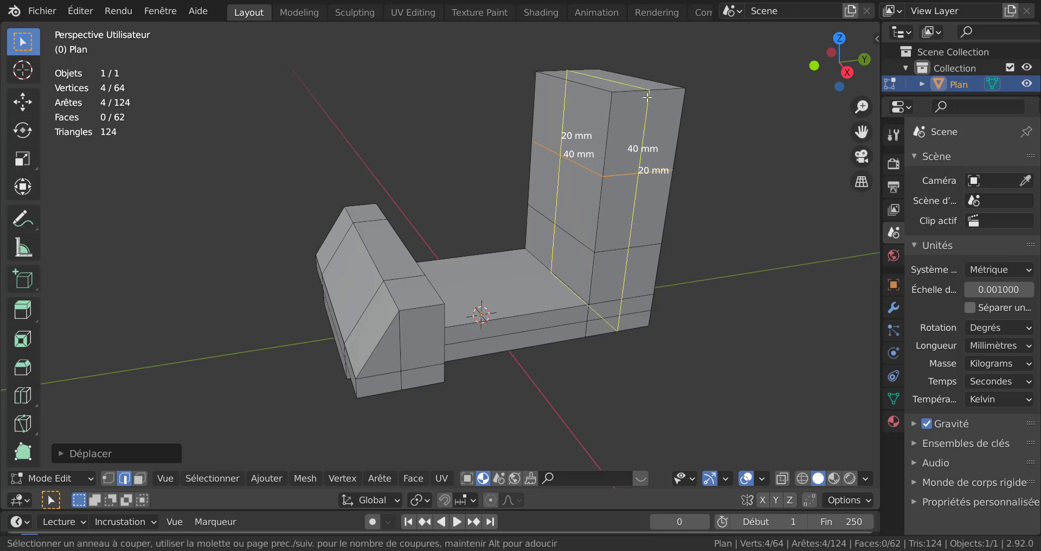
left_click(648, 97)
right_click(731, 84)
middle_click_drag(748, 174, 702, 190)
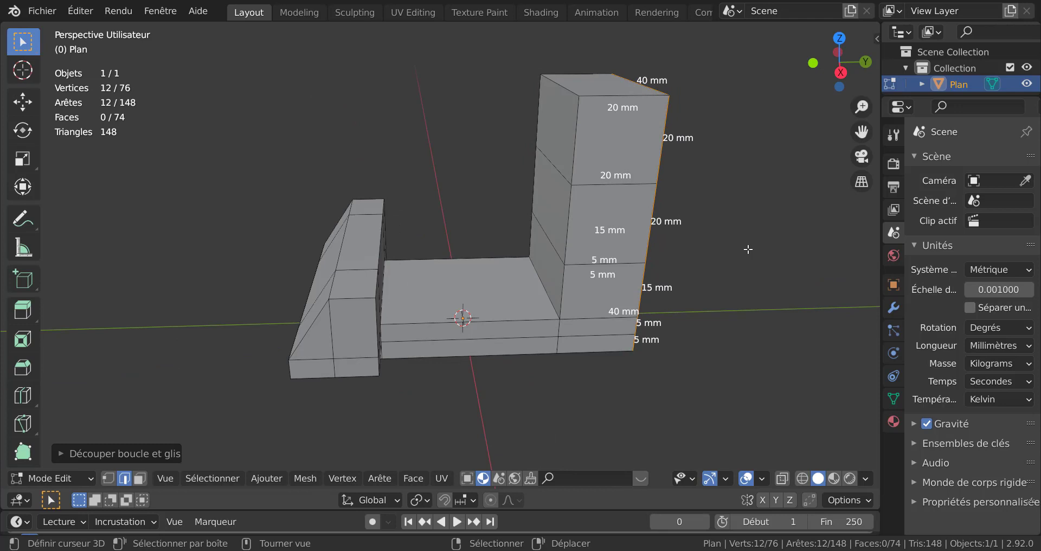
type("gx1")
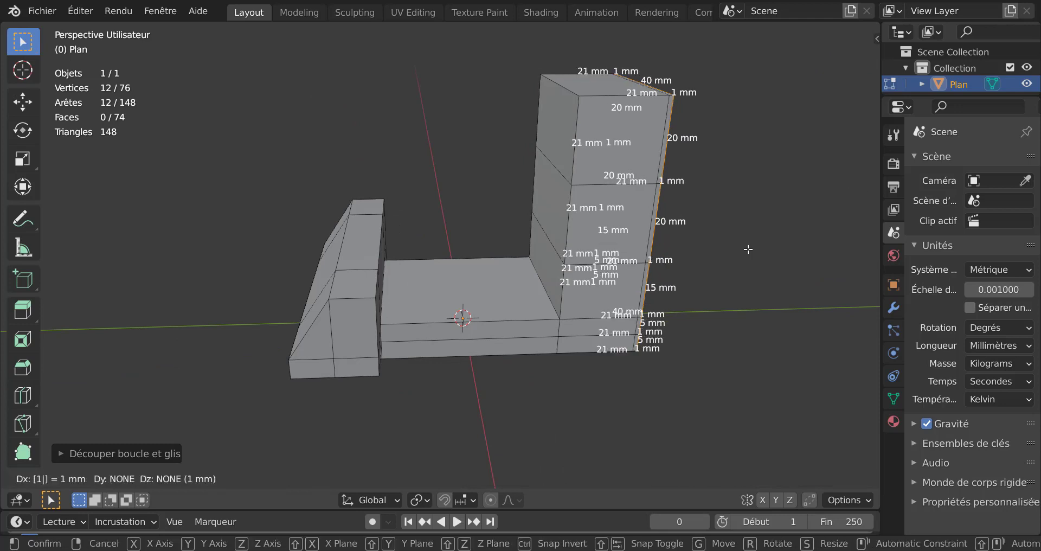
type("0")
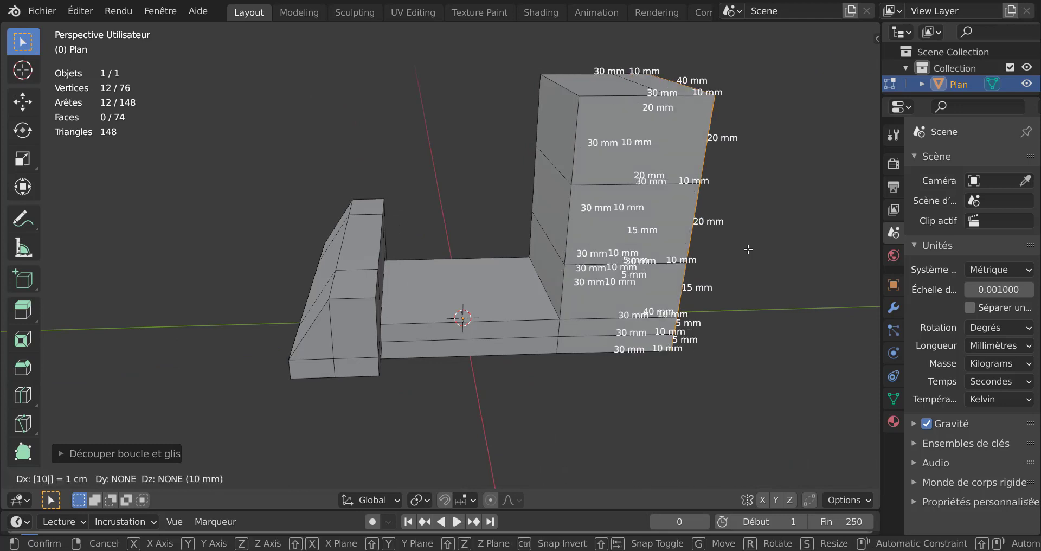
key("Escape")
key("g")
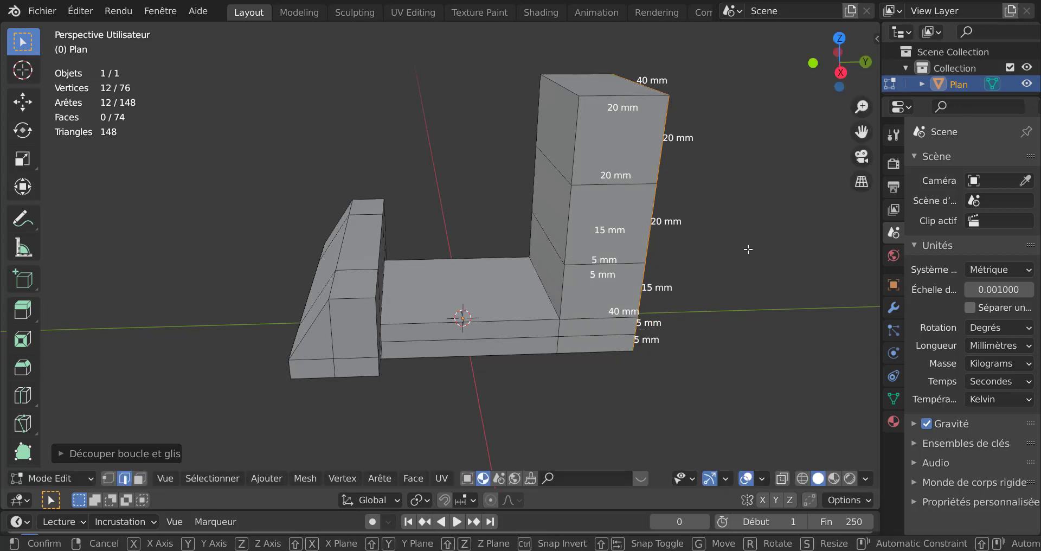
type("y")
type("-1")
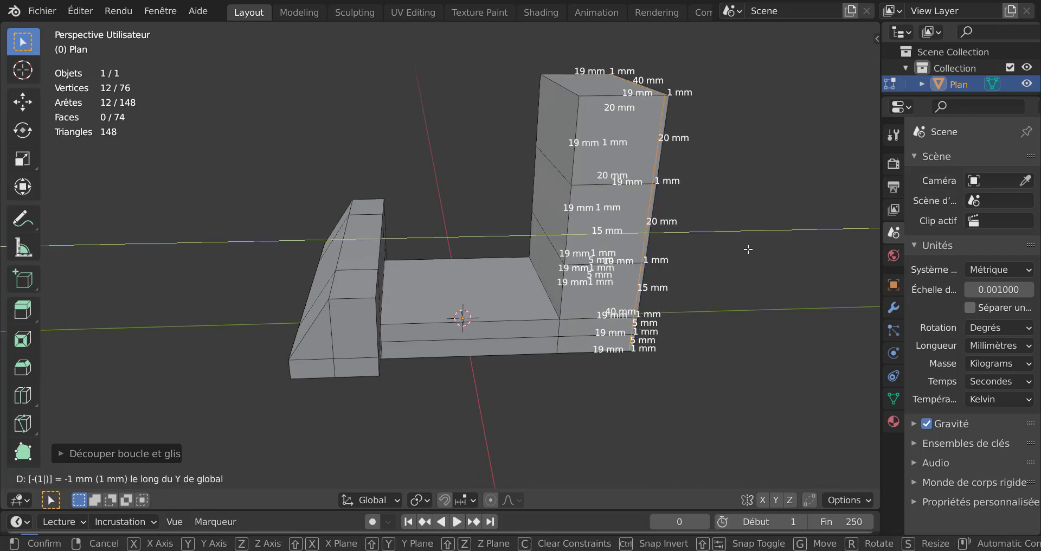
type("0")
left_click(746, 246)
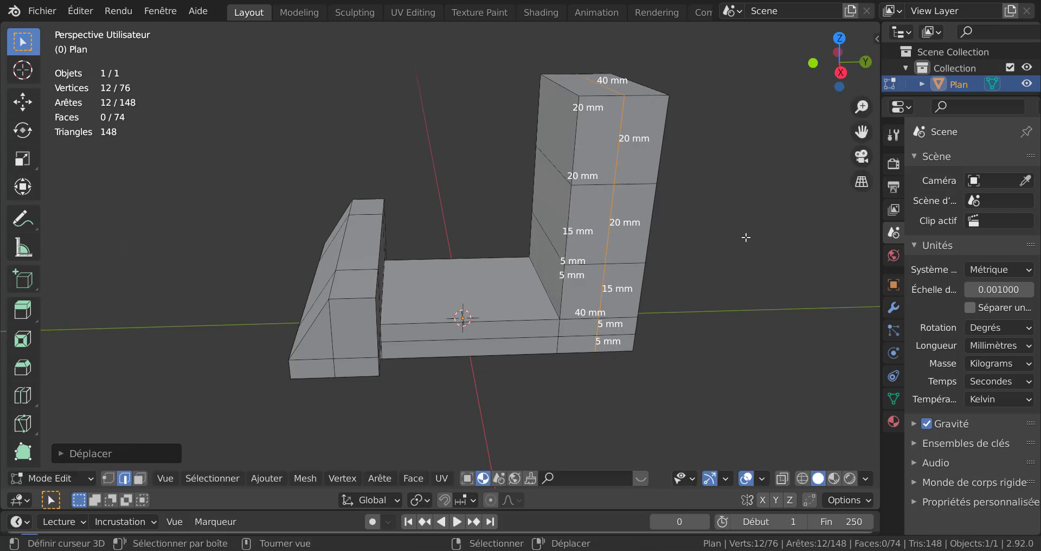
middle_click_drag(747, 246, 742, 255)
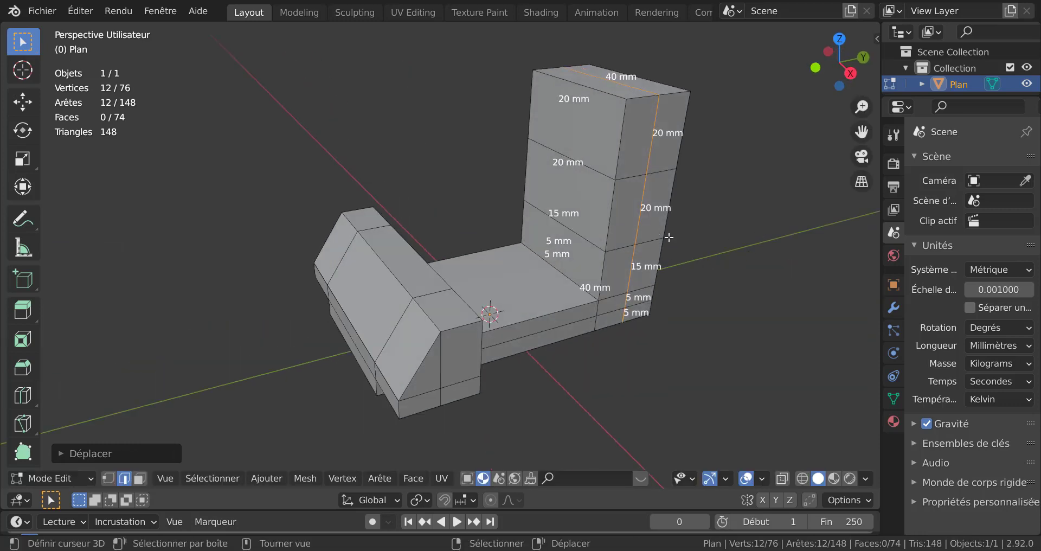
middle_click_drag(647, 239, 528, 191, "shift")
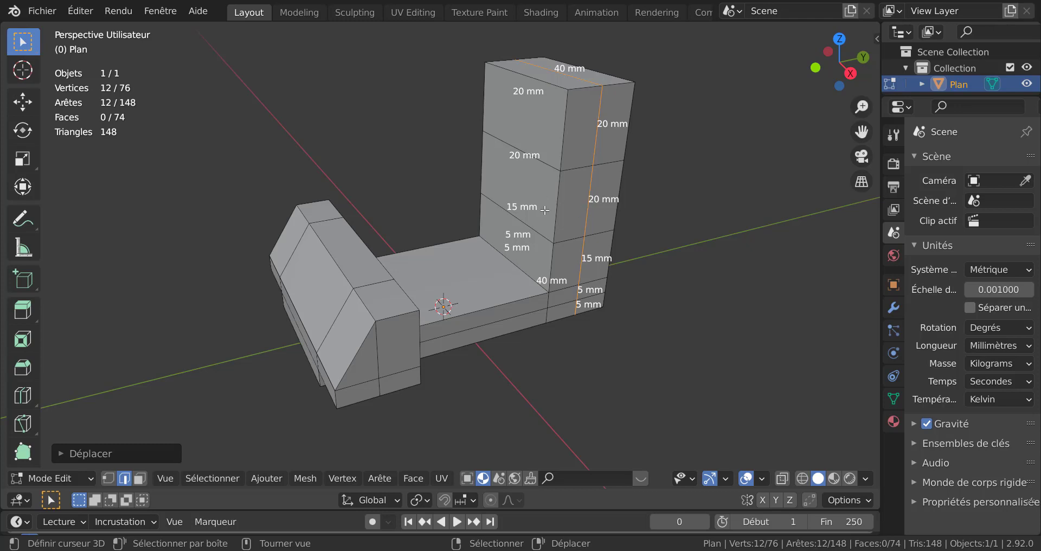
Switch to face selection and select the upright's middle inner face.
left_click(200, 479)
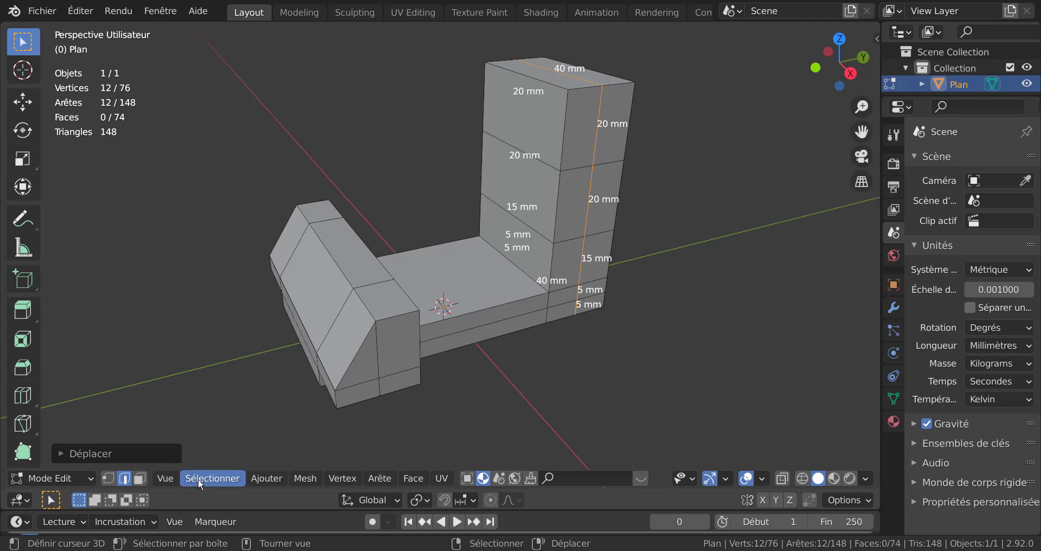
left_click(136, 482)
left_click_drag(510, 204, 660, 206)
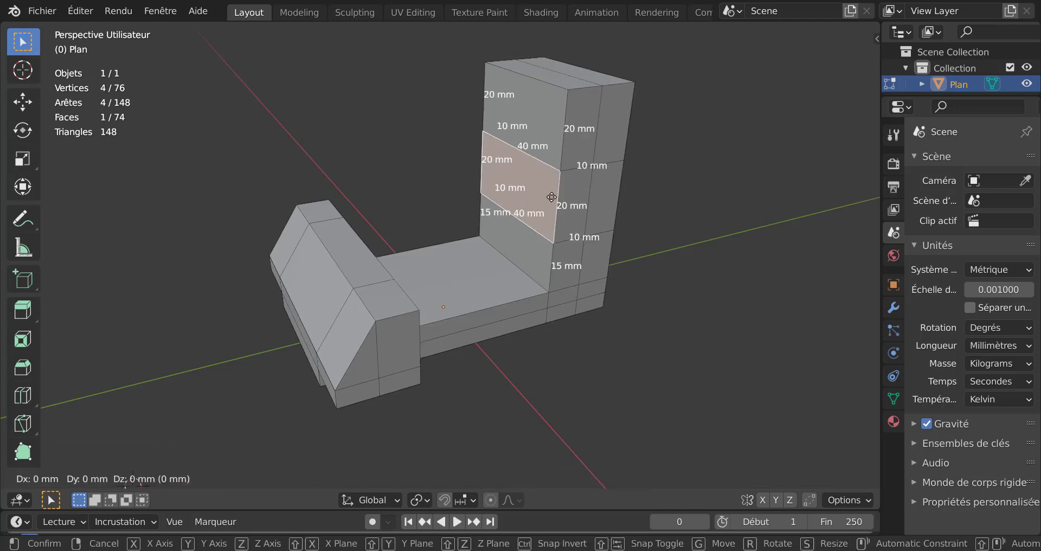
key("Escape")
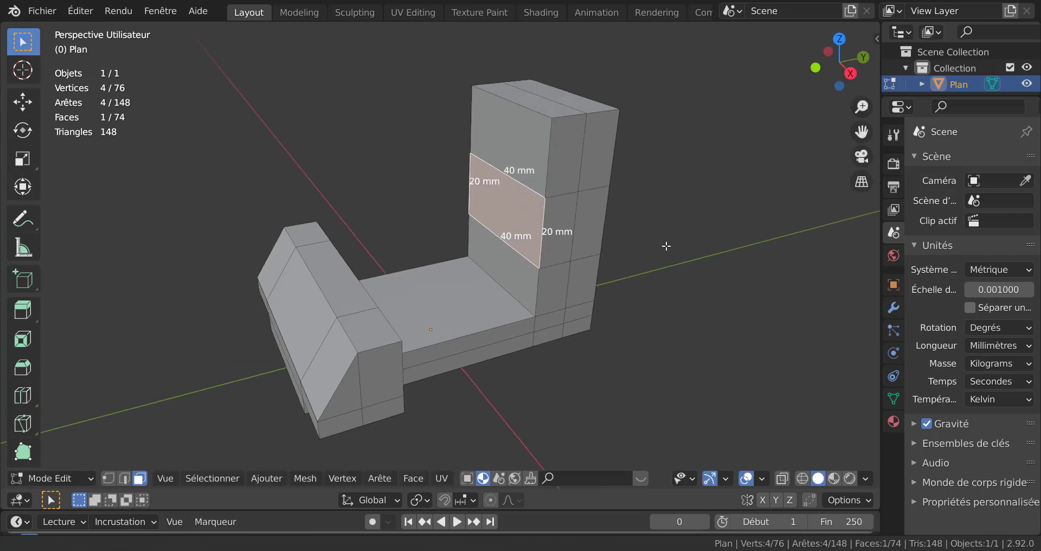
middle_click_drag(659, 207, 657, 228)
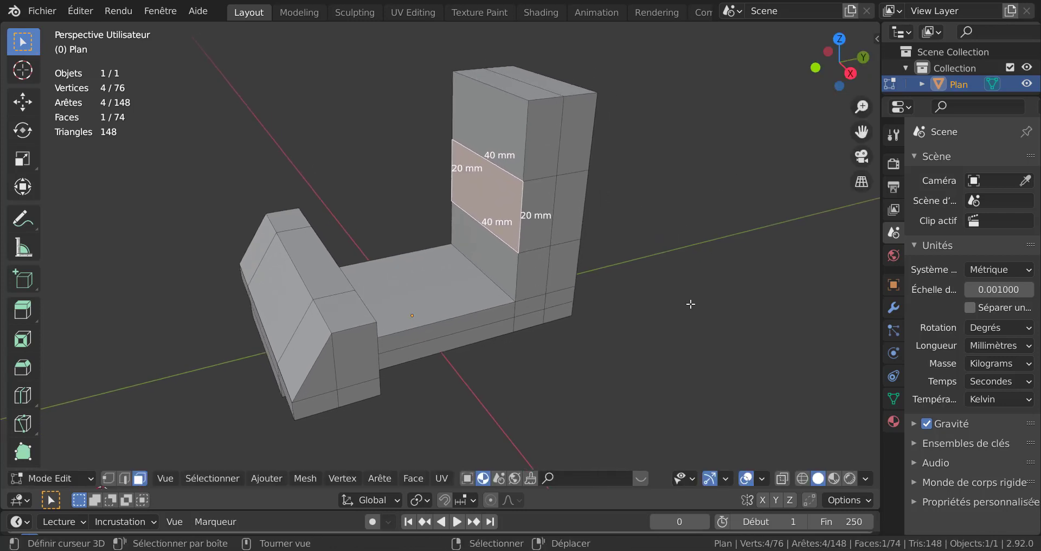
scroll(690, 320, "down", 2)
scroll(690, 322, "up", 1)
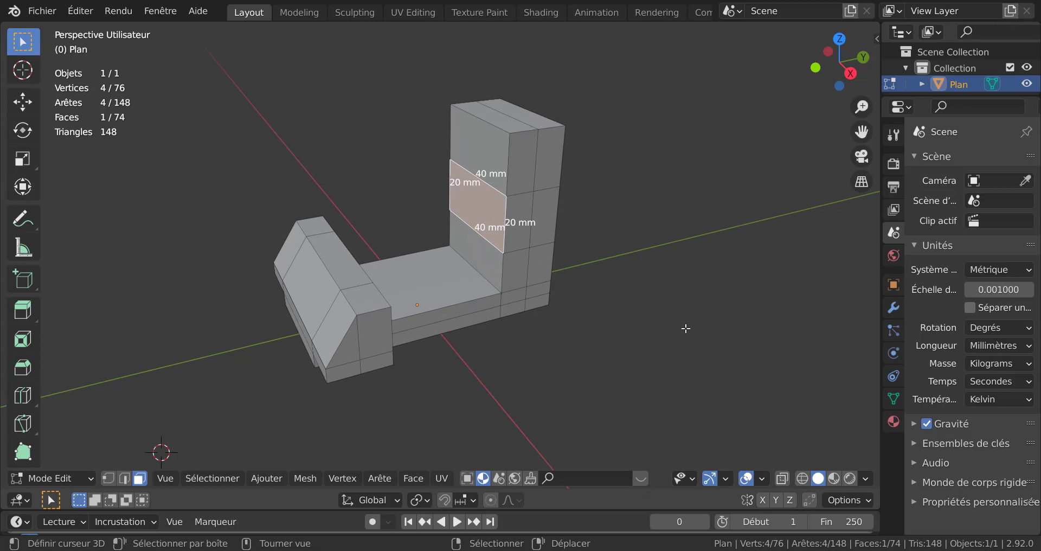
Extrude the 40 × 20 mm face with Extrude Manifold, pushing it 10 mm along Y.
key("alt+e")
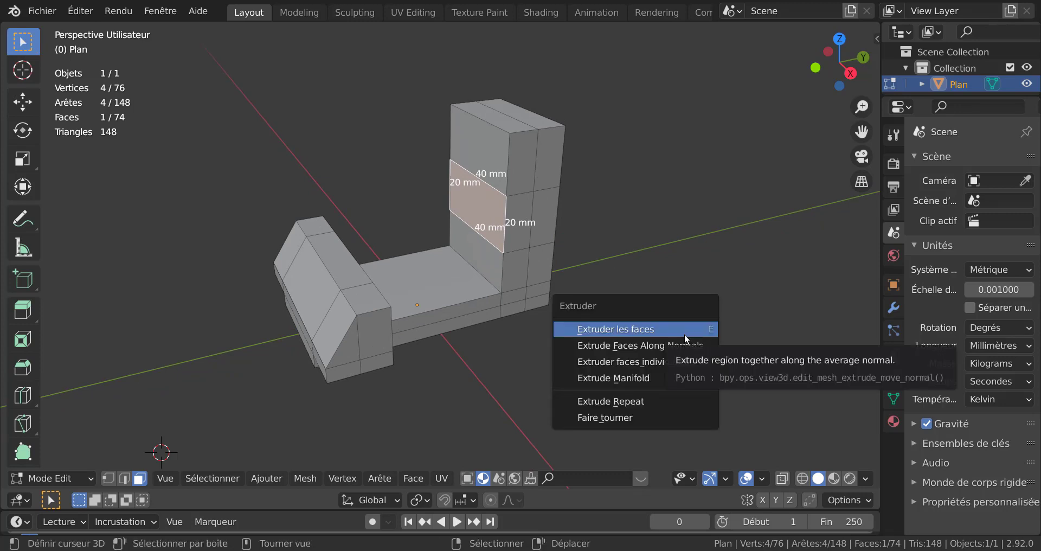
left_click(685, 336)
right_click(684, 335)
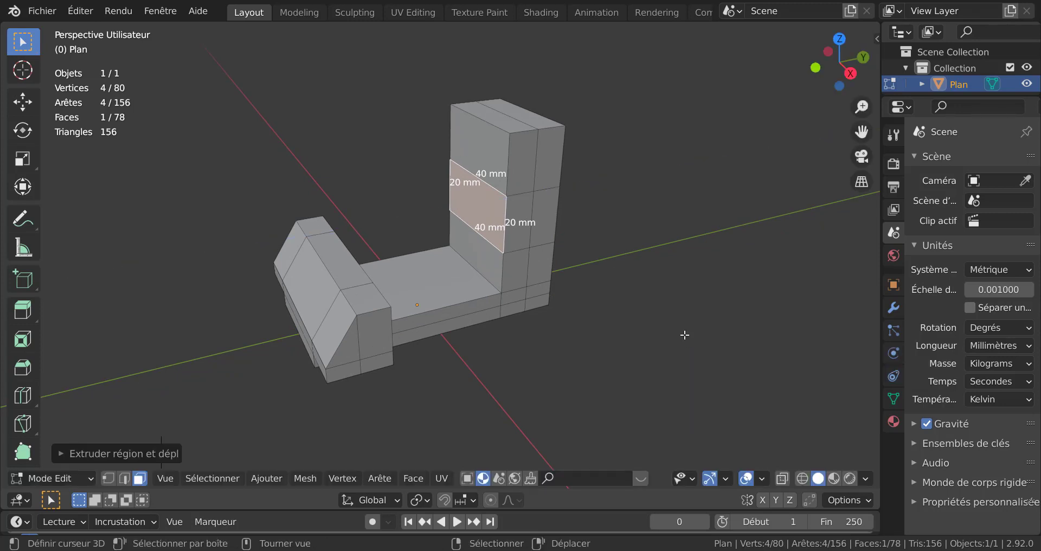
key("alt+e")
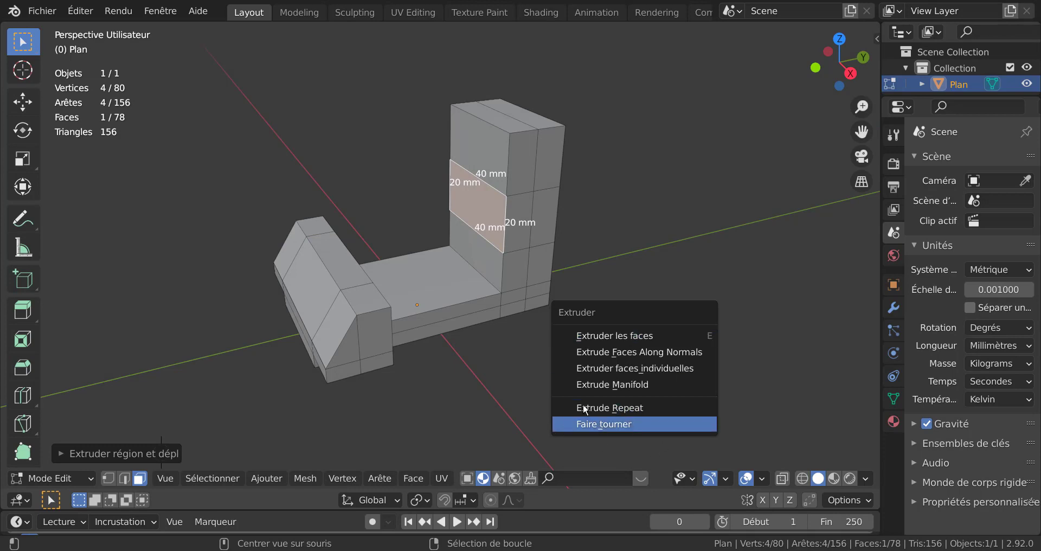
left_click(629, 385)
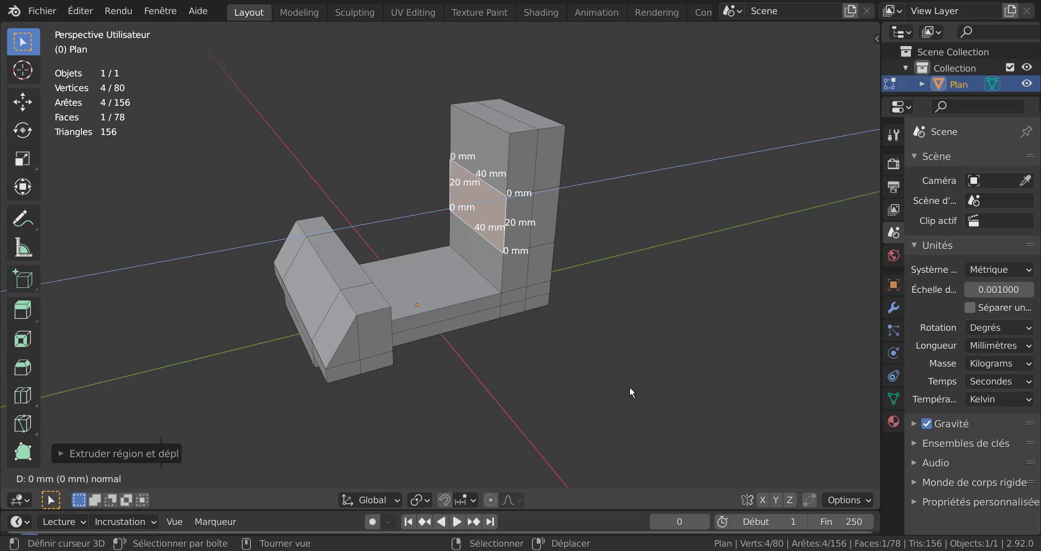
type("g10")
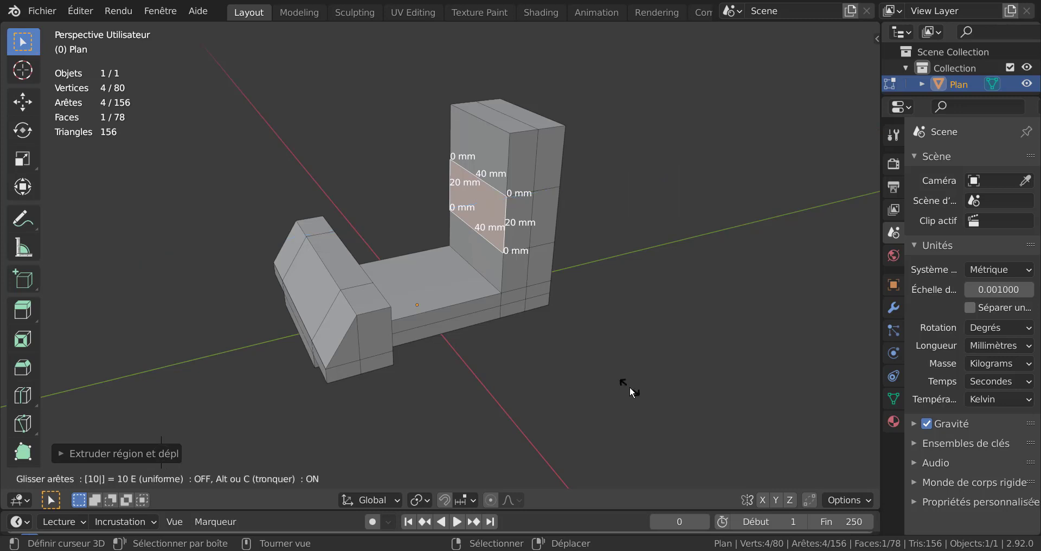
key("Return")
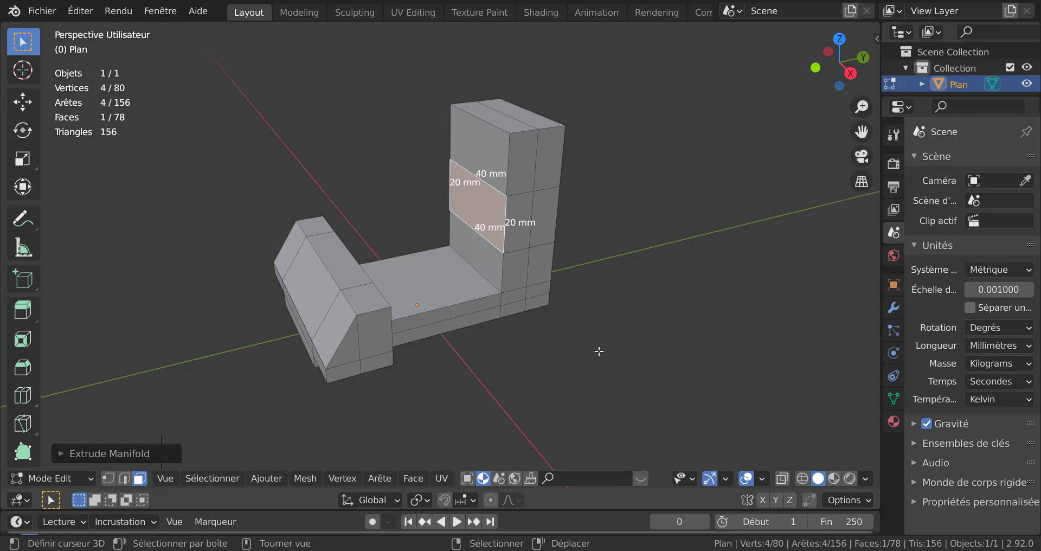
key("alt+e")
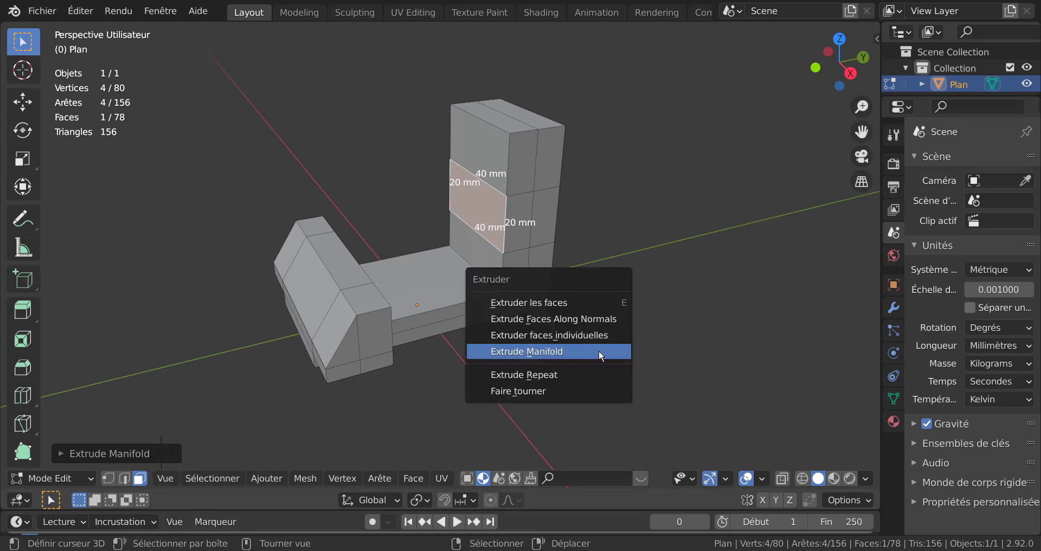
left_click(599, 352)
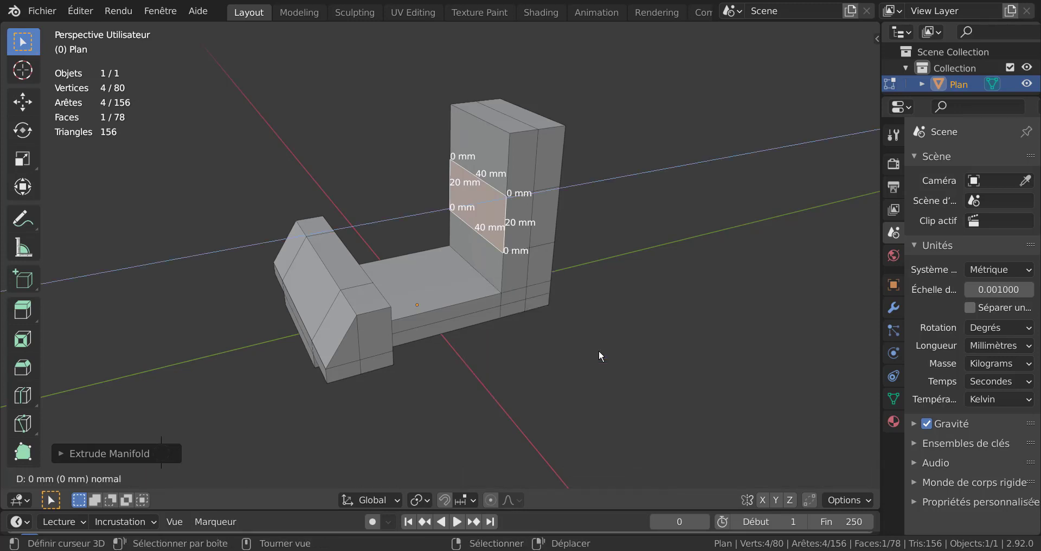
type("y")
type("10")
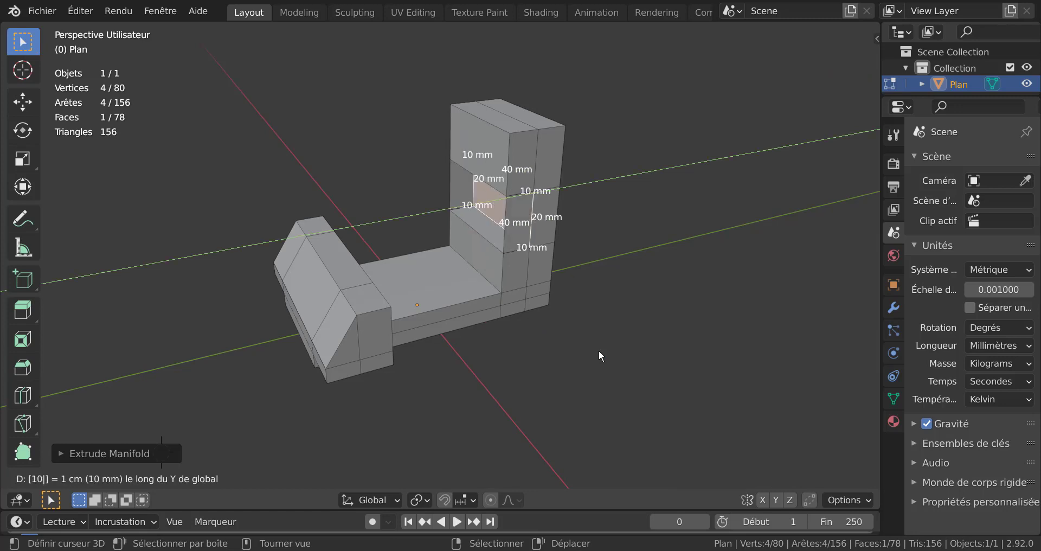
Confirm the 10 mm Y extrusion of the slot face.
key("Return")
mouse_move(616, 334)
middle_mouse_down()
mouse_move(663, 332)
mouse_move(628, 324)
middle_mouse_up()
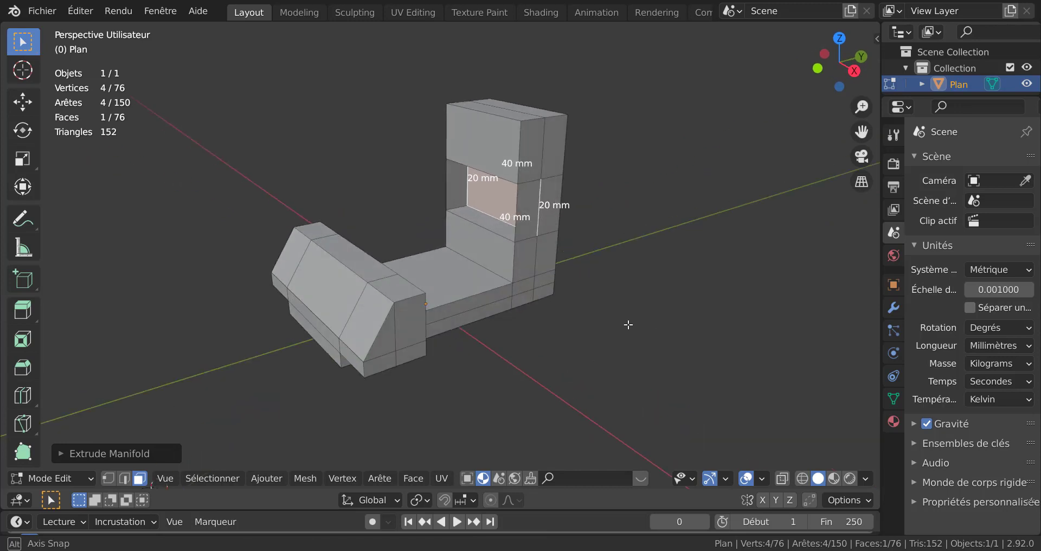
scroll(592, 293, "up", 1)
scroll(634, 283, "up", 3)
key("Tab")
key("Tab")
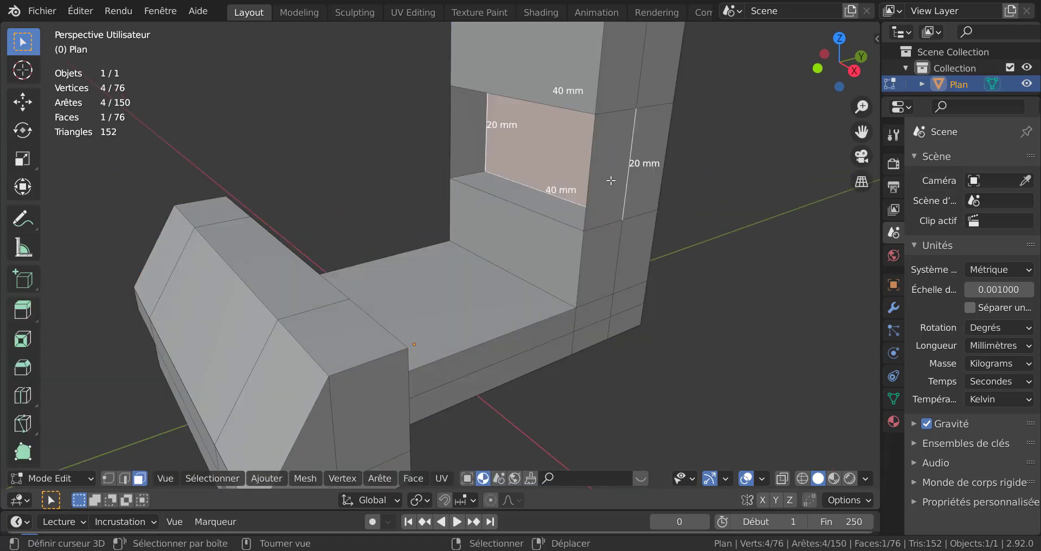
Delete the slot's right and left 20 × 10 mm side wall faces.
left_click(611, 180)
left_click(468, 140, "shift")
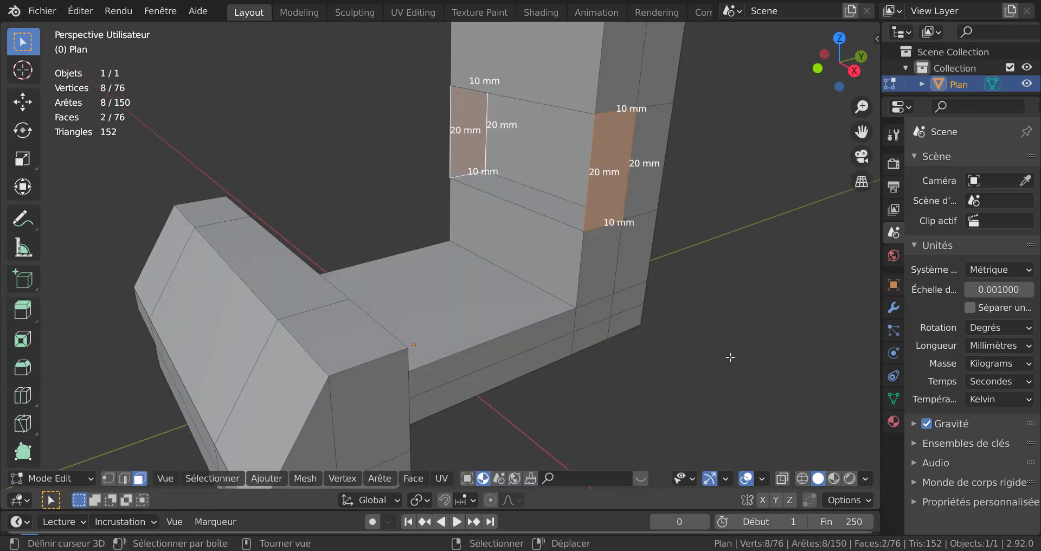
key("x")
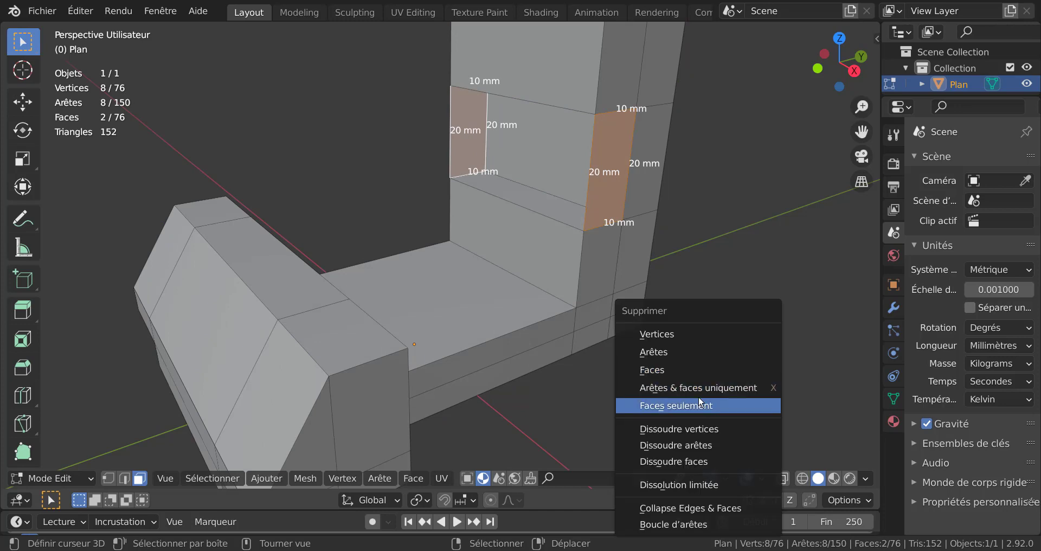
left_click(681, 372)
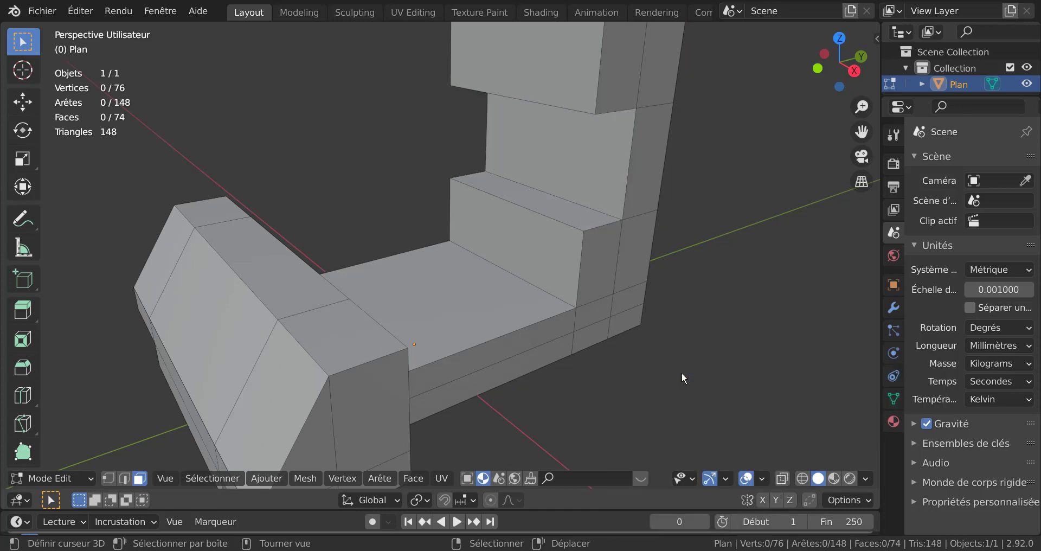
mouse_move(599, 283)
middle_mouse_down()
mouse_move(648, 251)
mouse_move(583, 263)
mouse_move(613, 276)
middle_mouse_up()
scroll(583, 262, "down", 5)
scroll(592, 295, "up", 2)
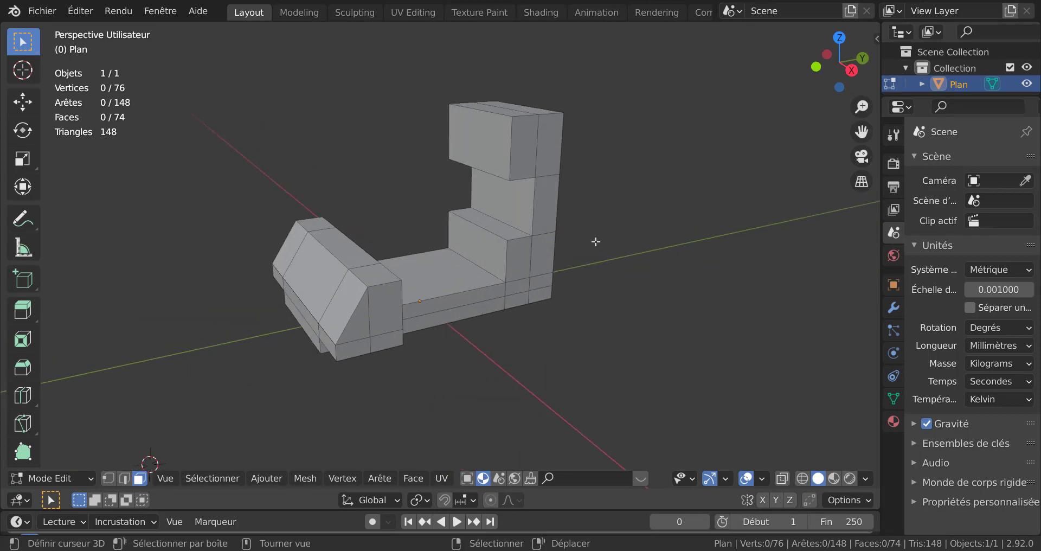
mouse_move(623, 238)
middle_mouse_down()
mouse_move(625, 224)
mouse_move(650, 223)
middle_mouse_up()
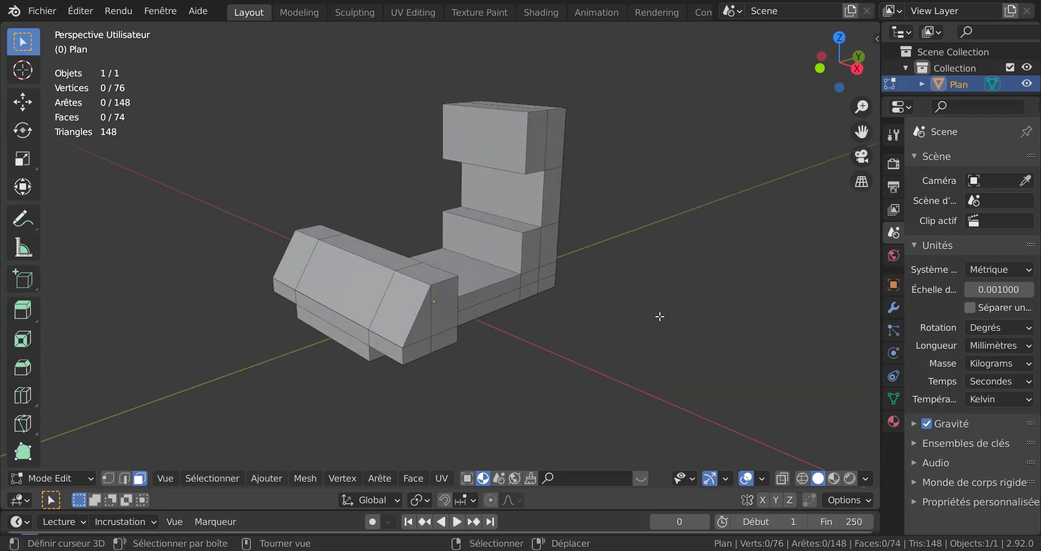
Select all, run Fusionner par distance to remove 4 duplicate vertices, then return to Object Mode.
key("a")
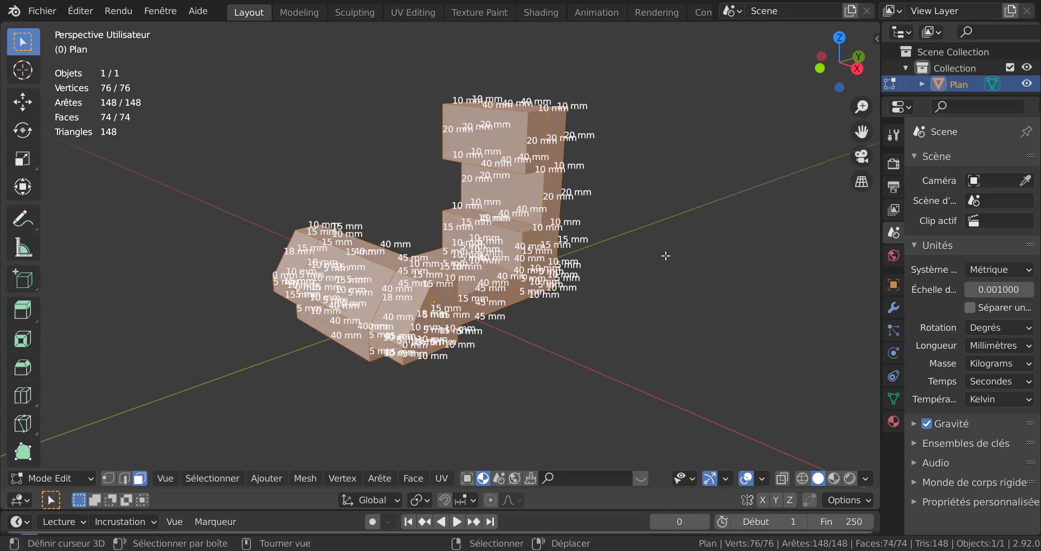
key("q")
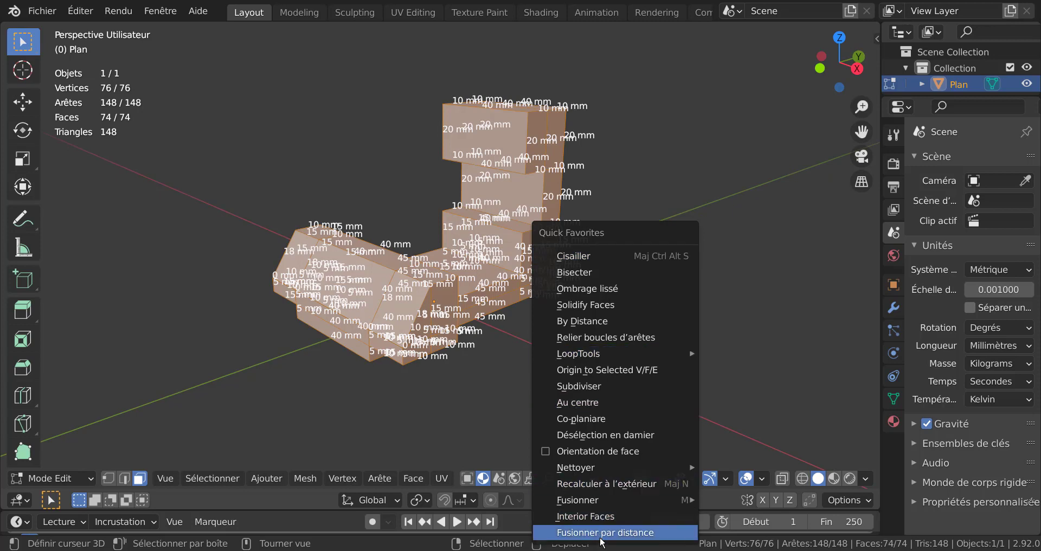
left_click(602, 533)
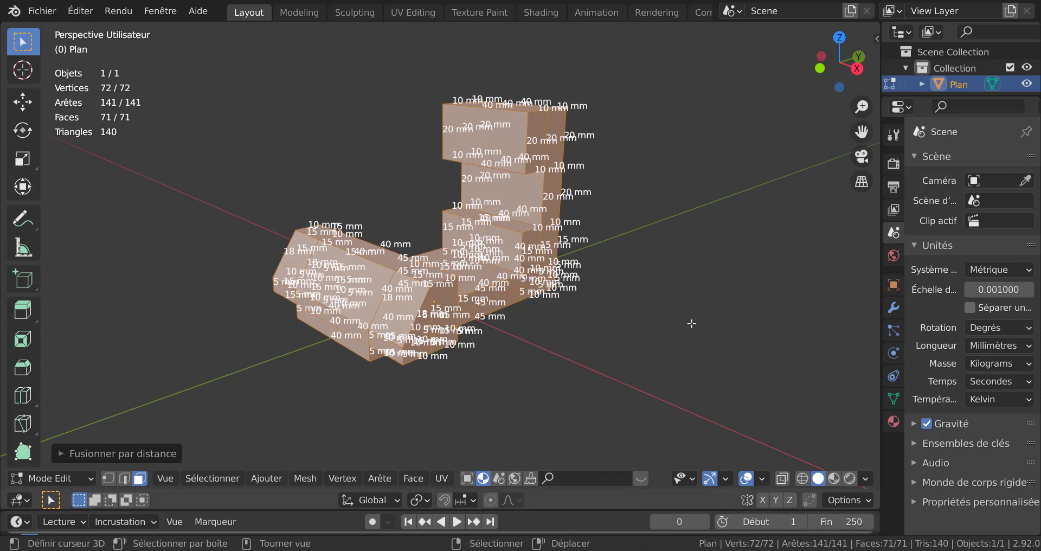
left_click(700, 303)
middle_click_drag(699, 298, 635, 324)
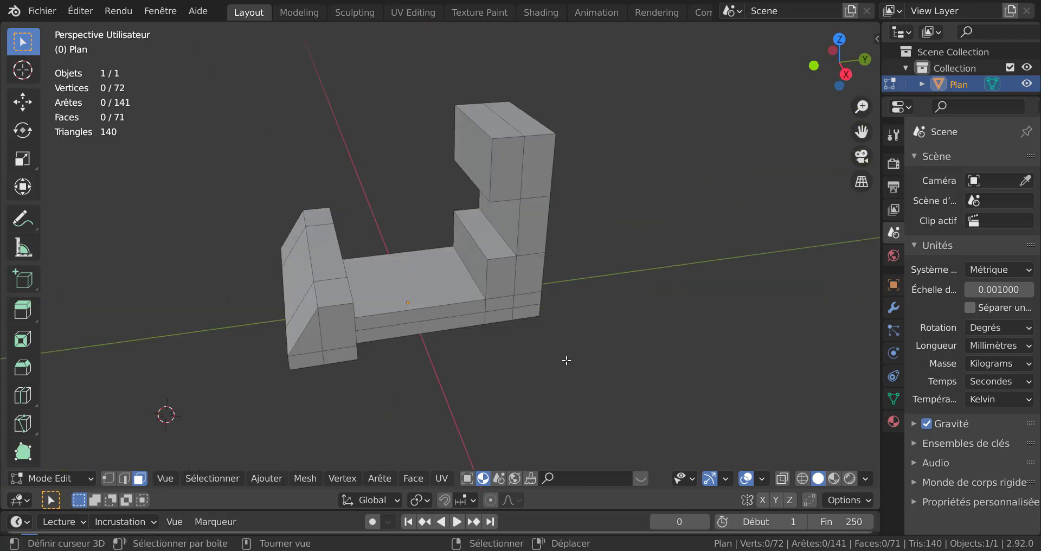
middle_click_drag(579, 366, 616, 354)
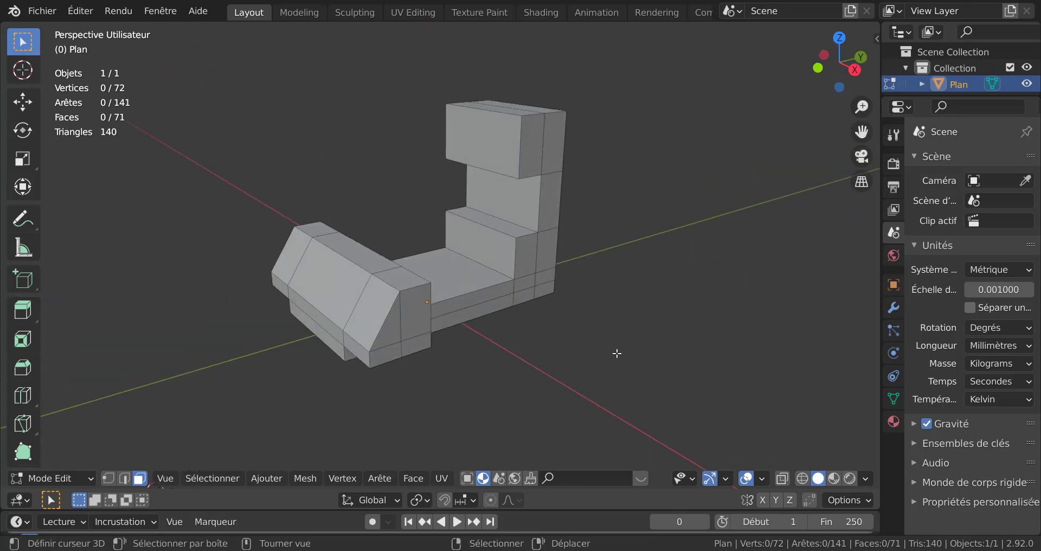
key("Tab")
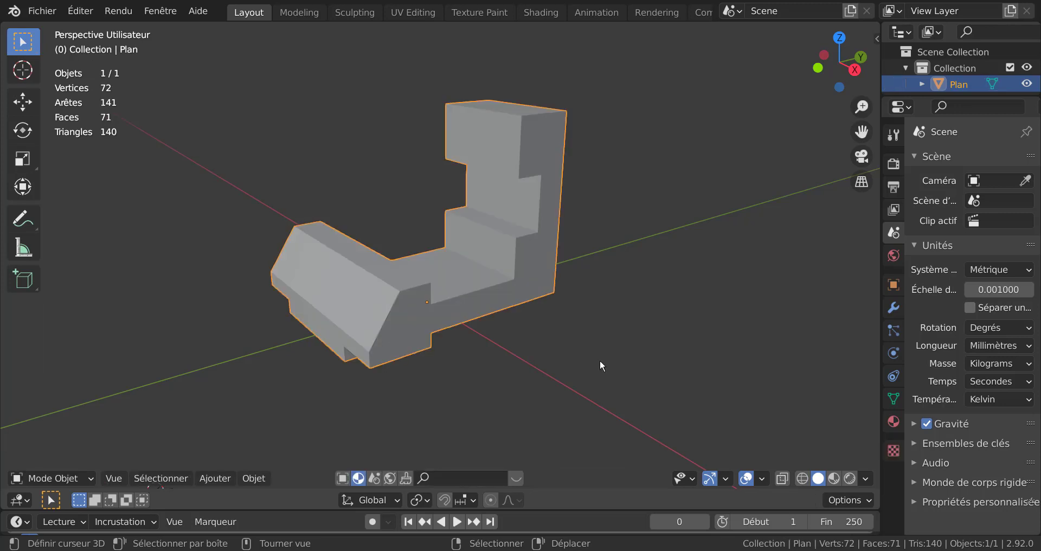
Apply the bracket's rotation and scale to its mesh and return to Edit Mode.
key("ctrl+a")
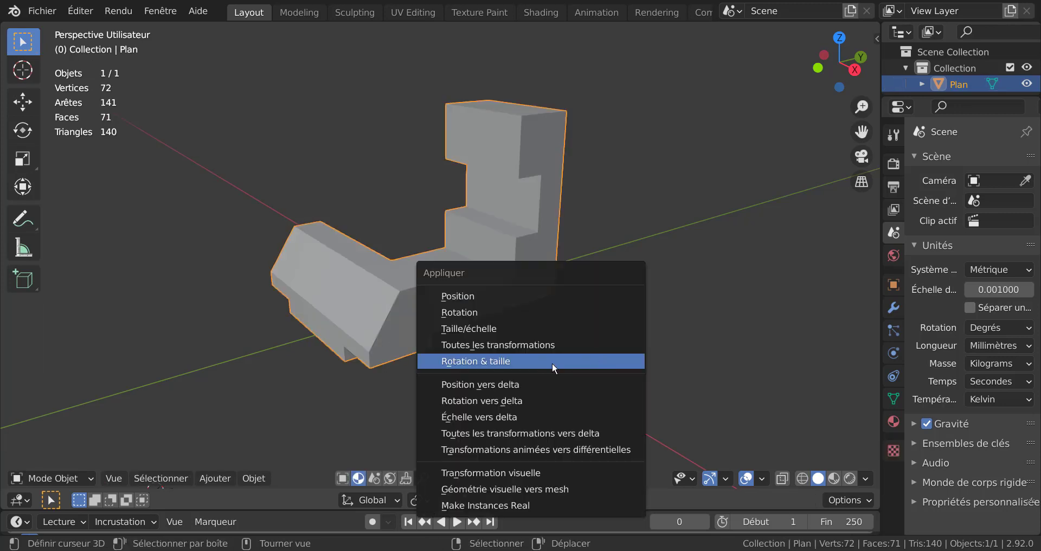
left_click(540, 360)
key("Tab")
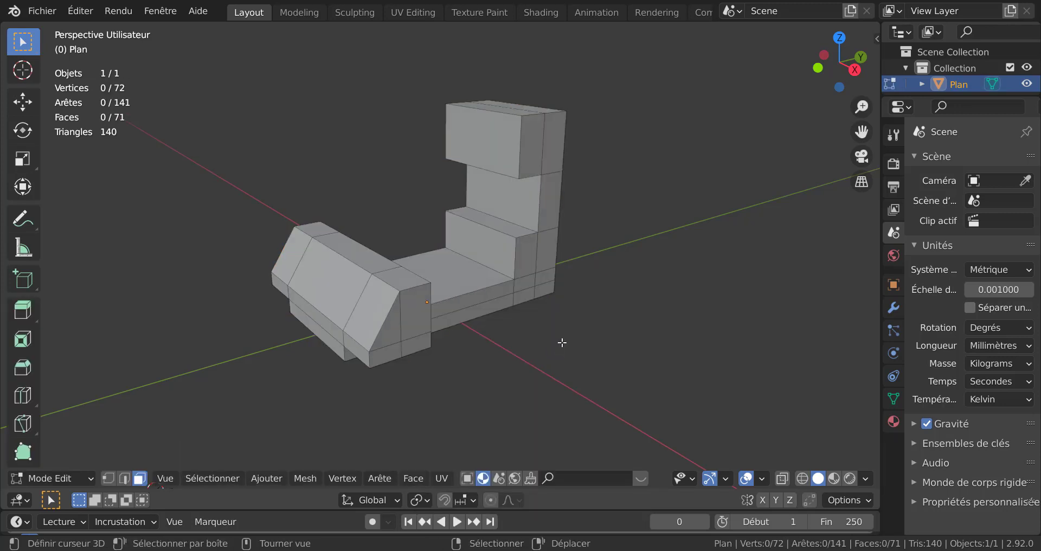
Inspect the bracket from another angle, then bring up the reference drawing dessin technique n2.jpg in XnView.
middle_click_drag(600, 339, 601, 331)
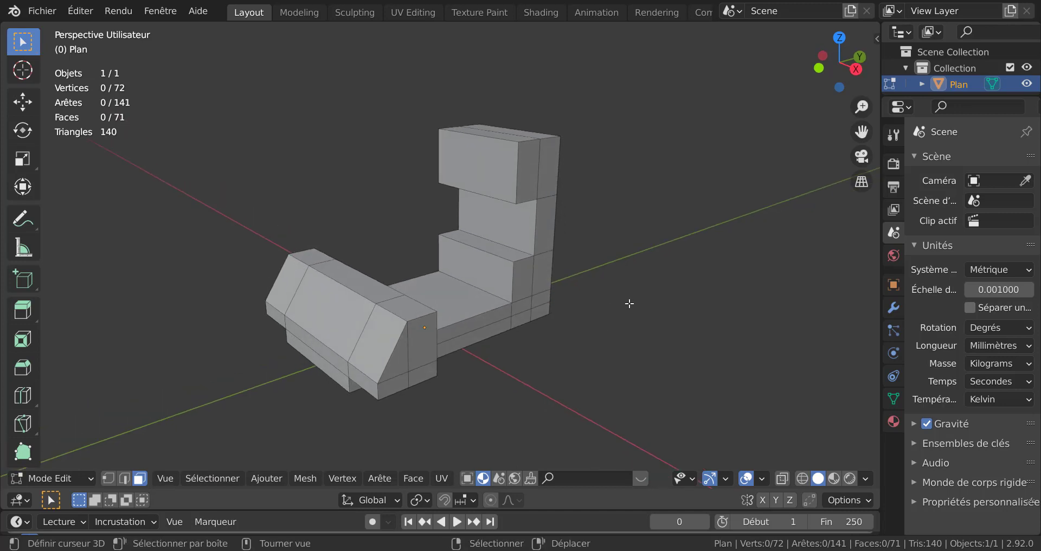
mouse_move(631, 314)
middle_mouse_down()
mouse_move(674, 325)
mouse_move(652, 328)
mouse_move(665, 291)
middle_mouse_up()
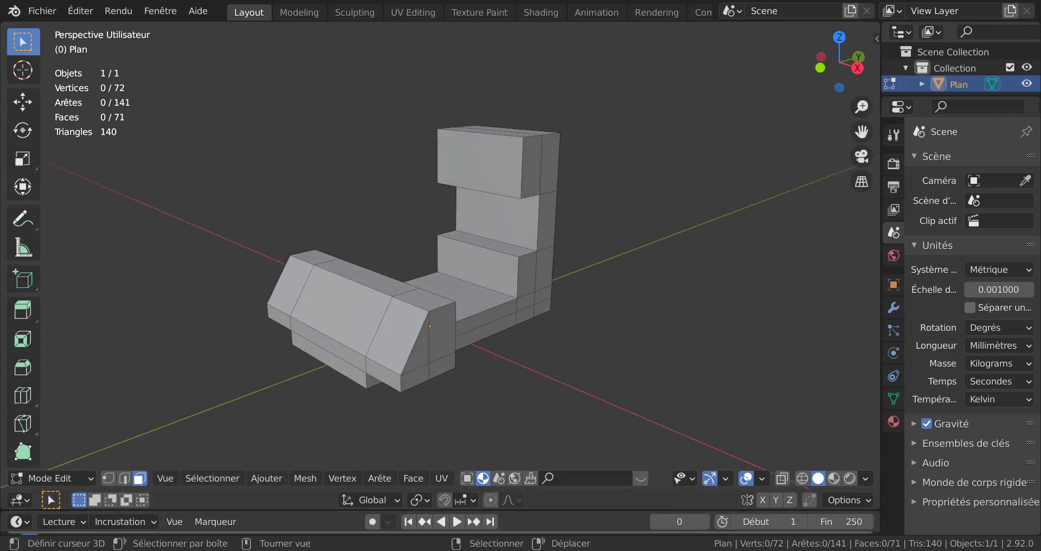
key("alt+Tab")
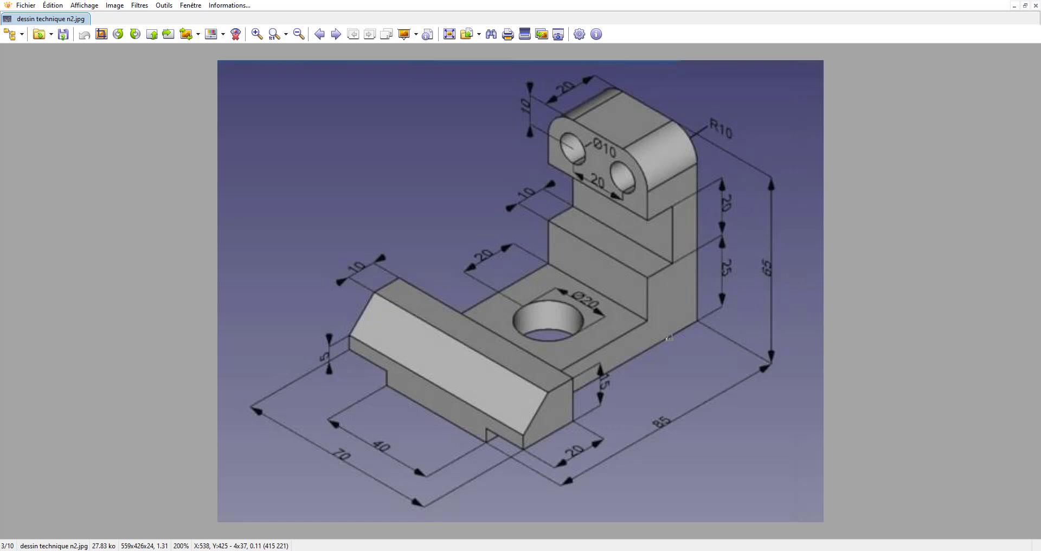
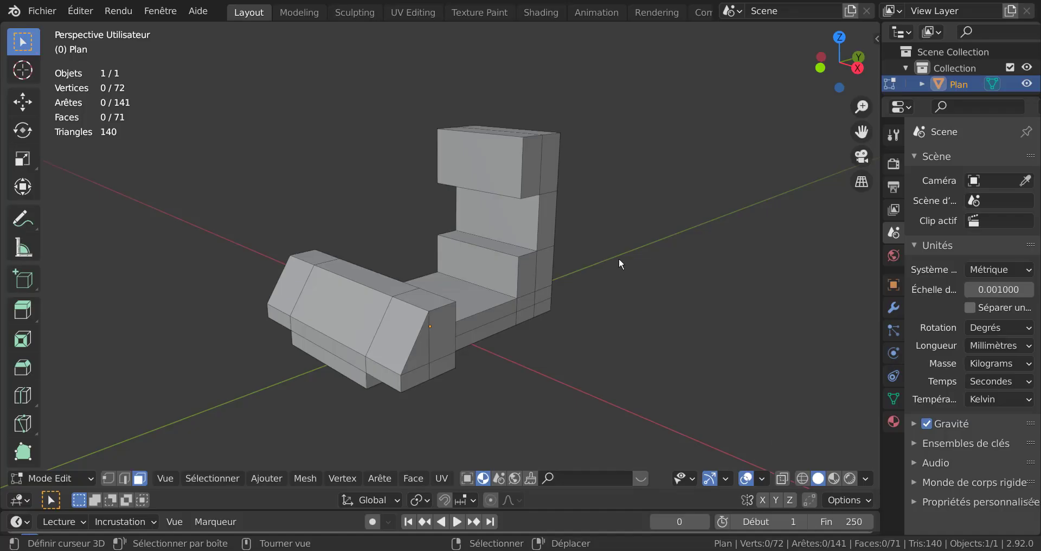
Switch to edge select and pick a 40 mm edge on the bracket's upright wall.
middle_click_drag(627, 228, 485, 251)
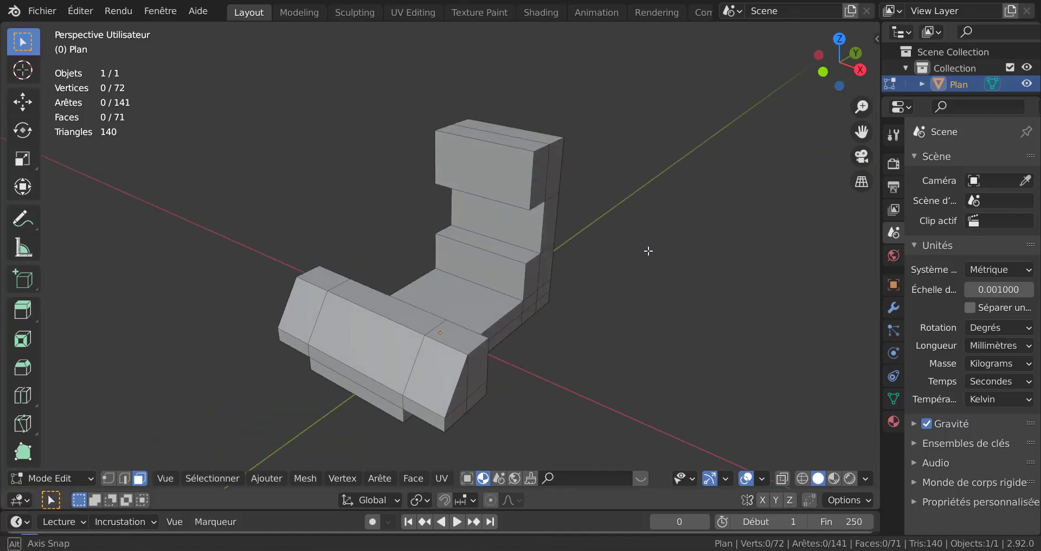
scroll(485, 252, "up", 3)
scroll(542, 125, "down", 1)
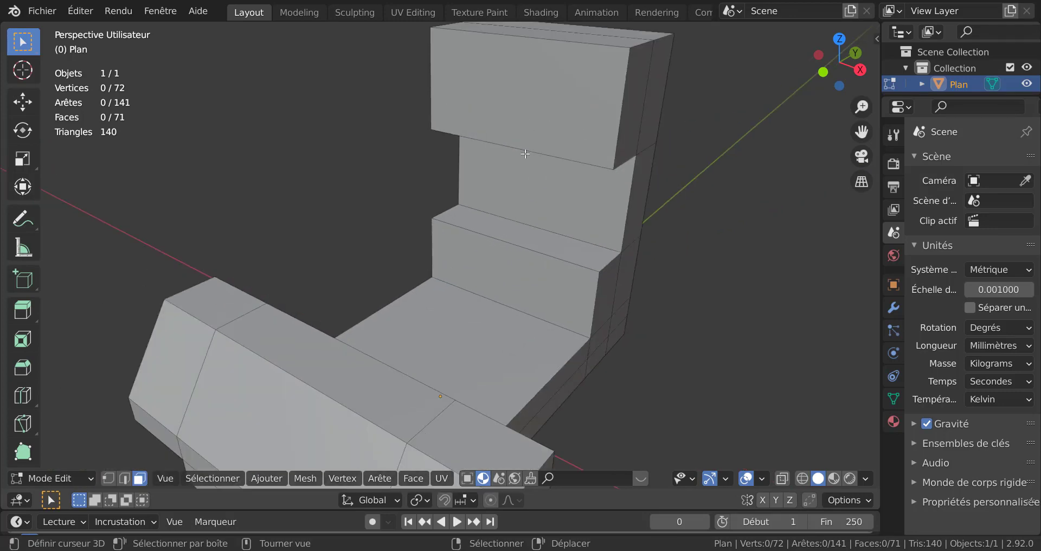
left_click(526, 154)
left_click(124, 478)
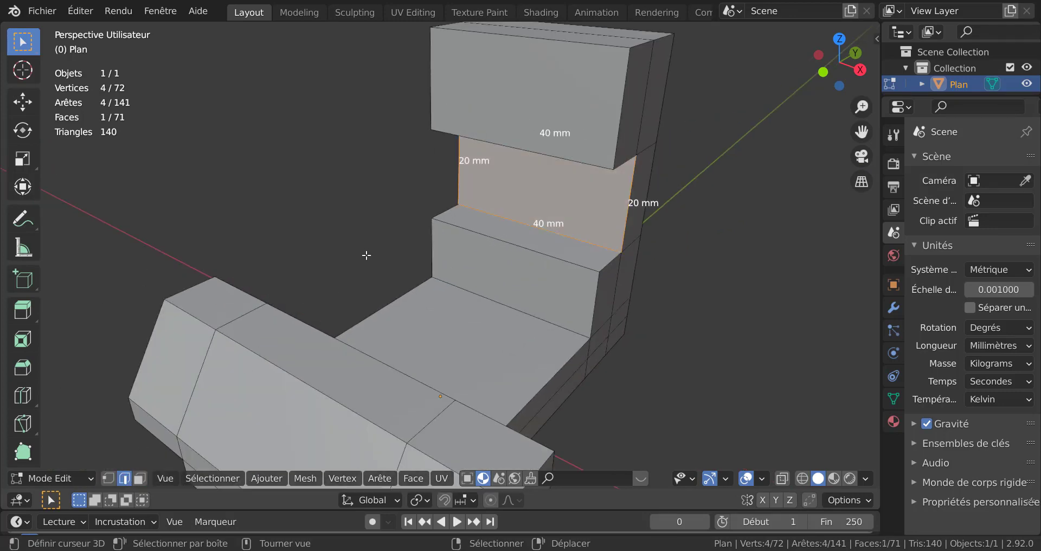
left_click(505, 145)
scroll(504, 149, "down", 2)
scroll(610, 198, "down", 2)
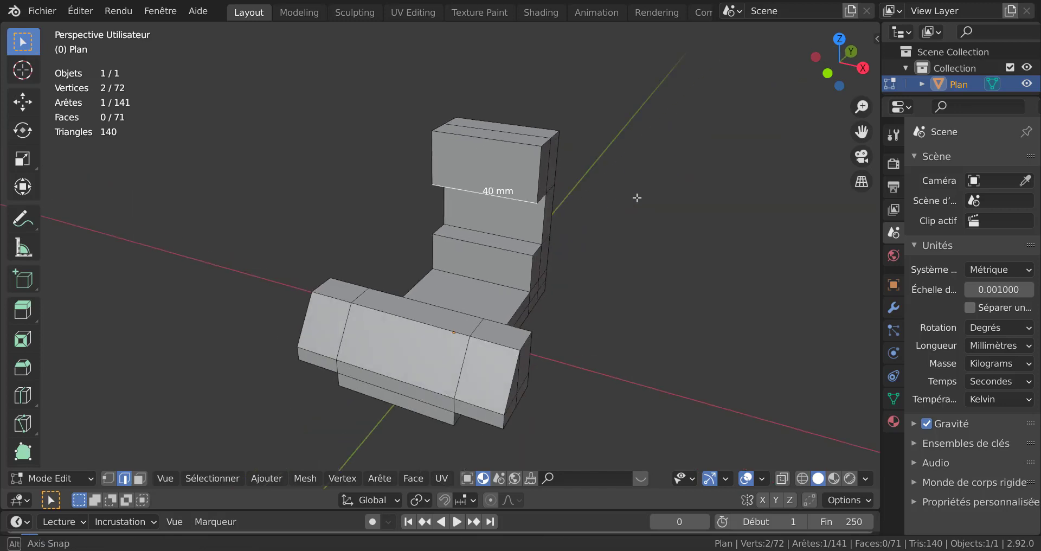
scroll(625, 230, "up", 3)
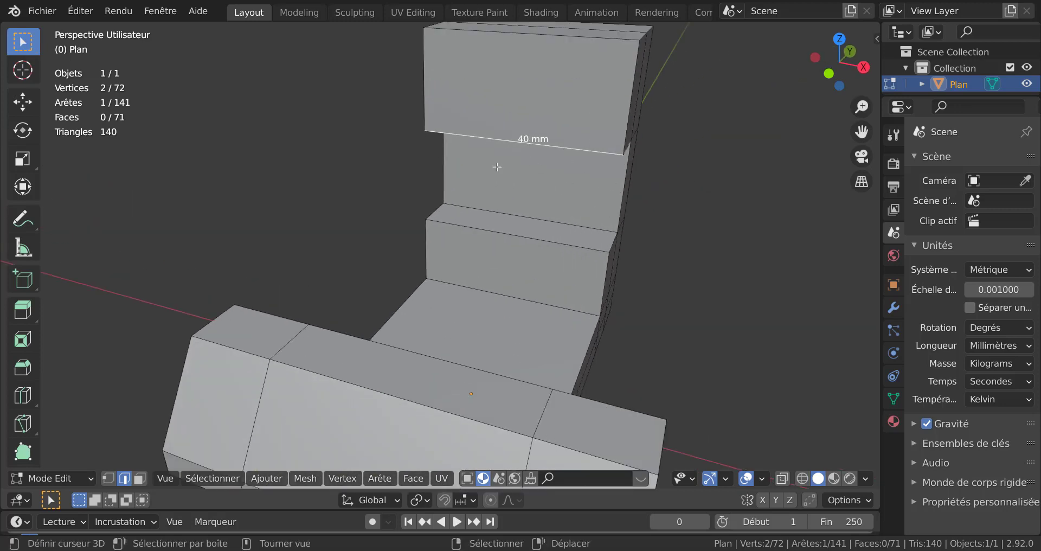
scroll(525, 156, "down", 1)
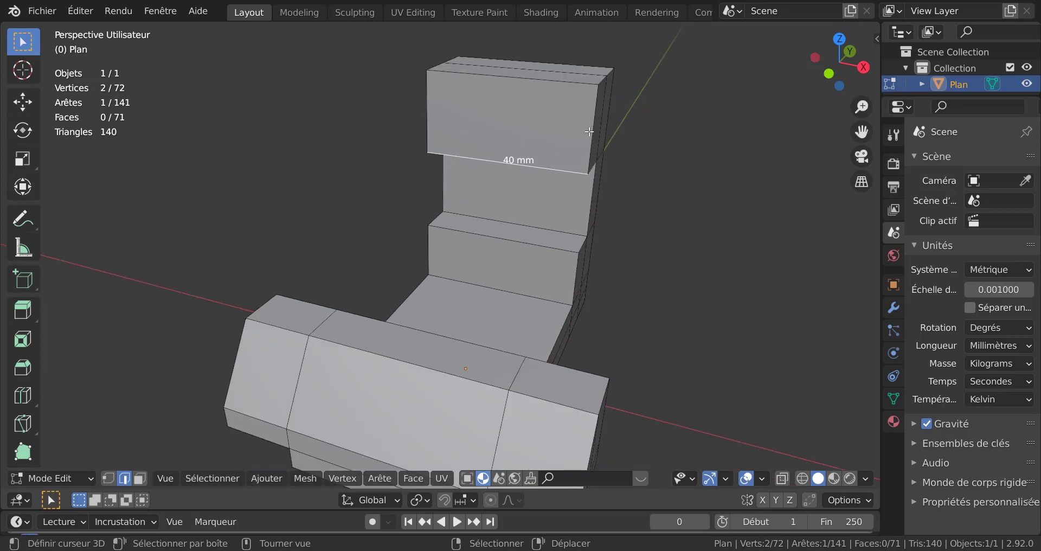
Add a loop cut along the bracket and shift it -10 mm along X.
key("ctrl+r")
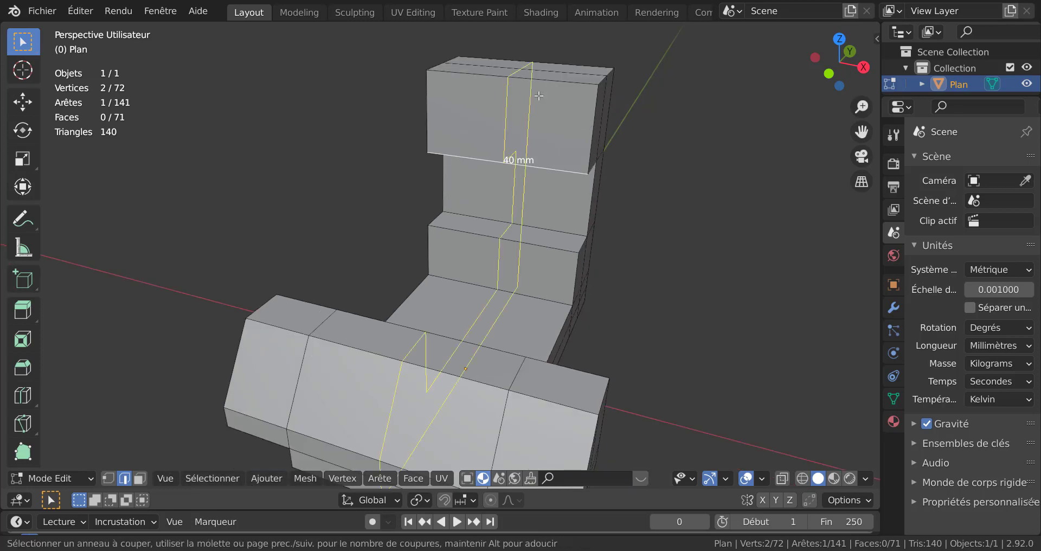
left_click(538, 96)
left_click(636, 130)
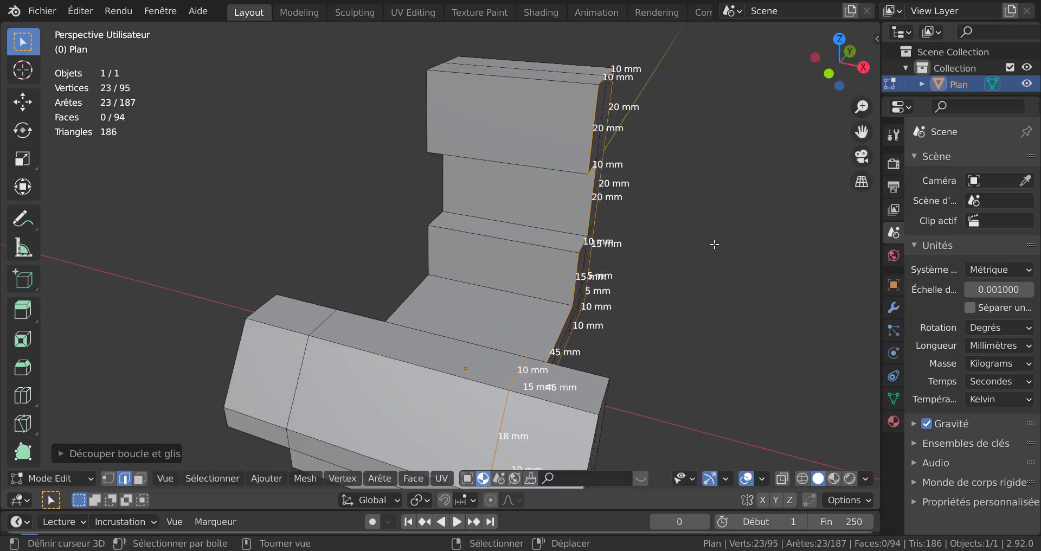
scroll(683, 246, "down", 4)
key("g")
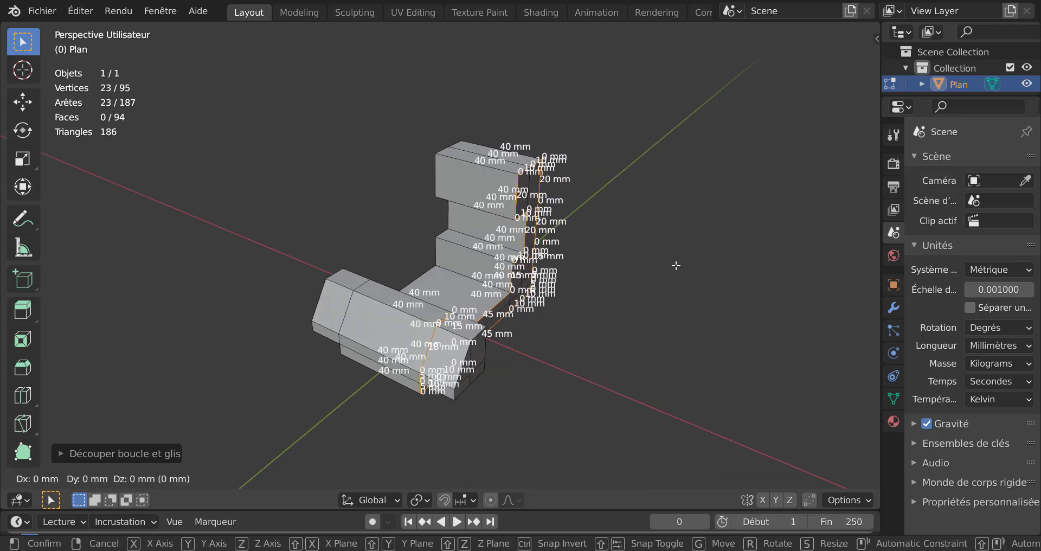
type("x")
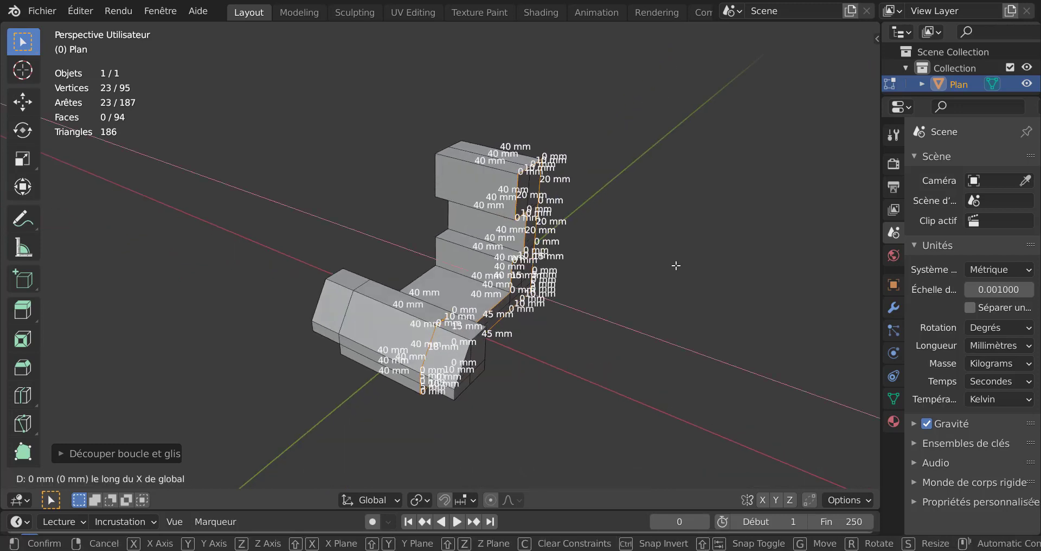
type("1")
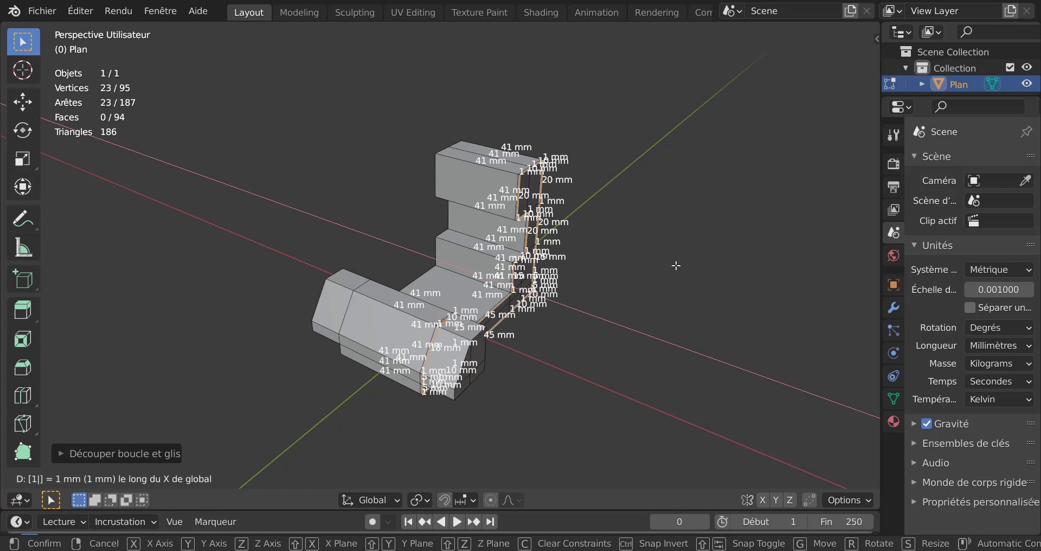
key("Escape")
key("g")
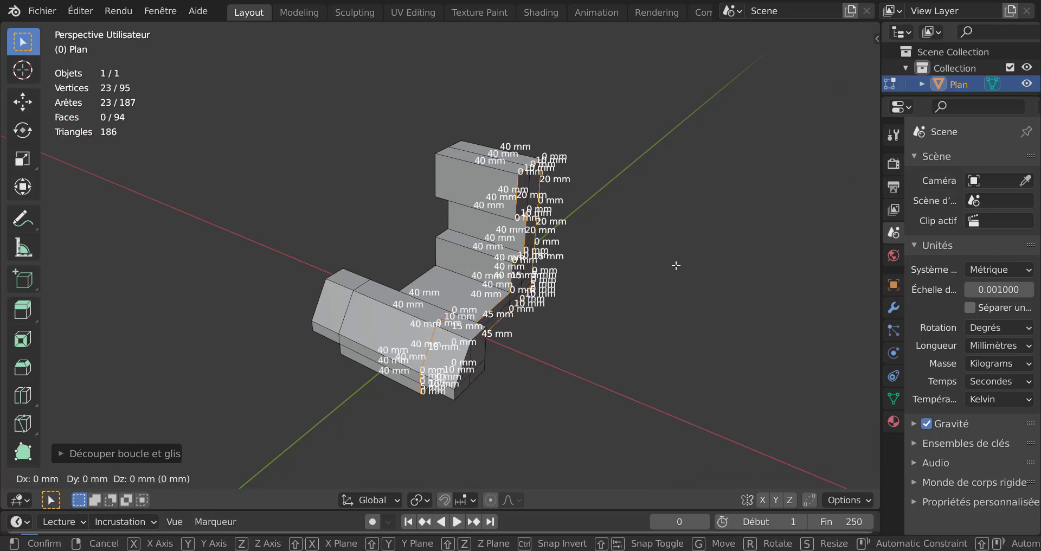
type("x")
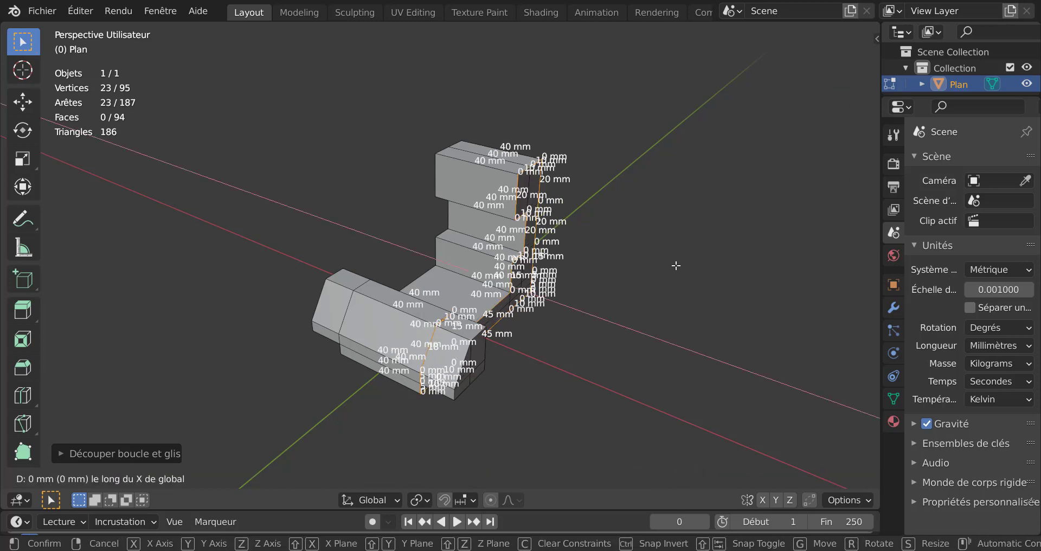
type("-10")
key("Return")
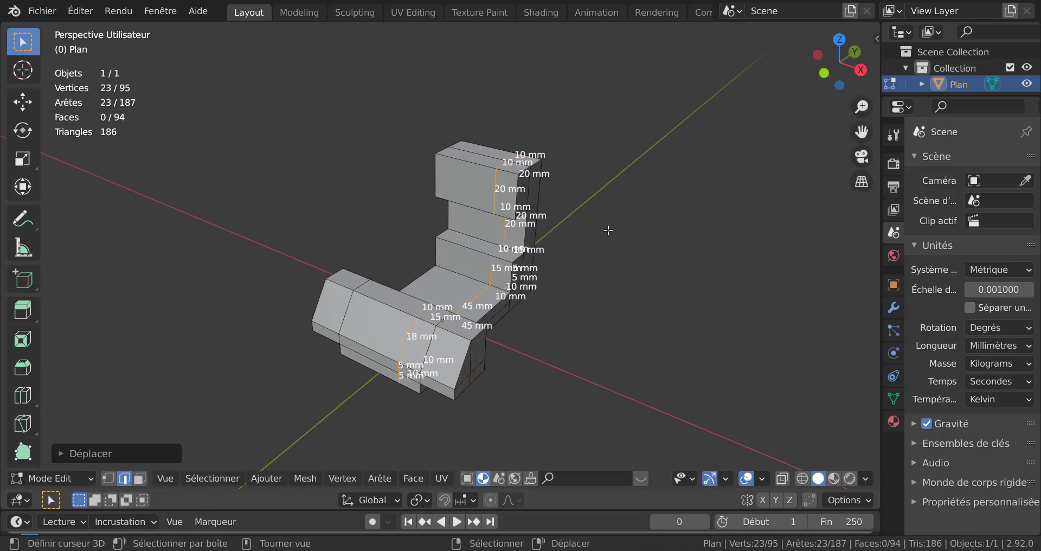
middle_click_drag(608, 231, 709, 263)
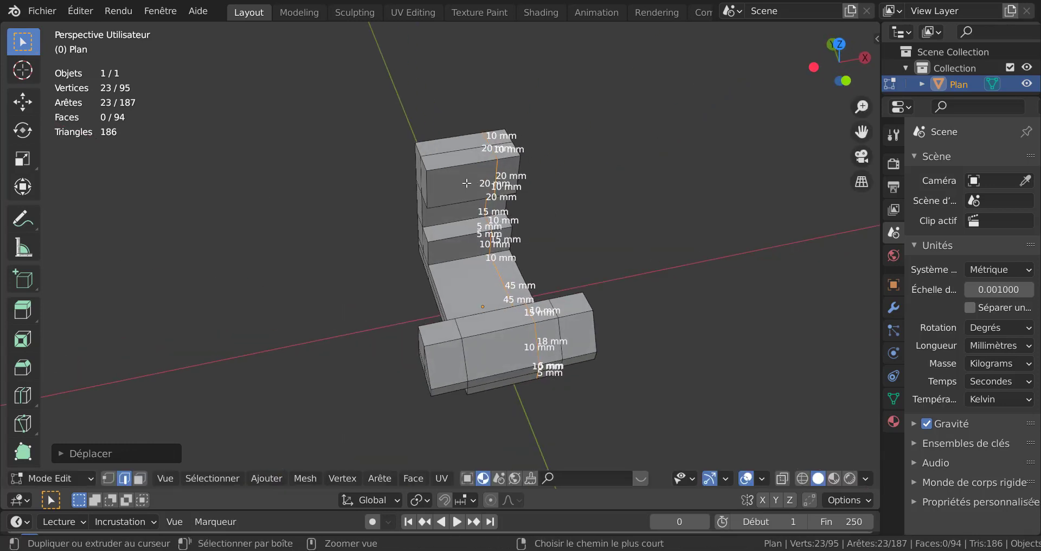
Add a second loop cut along the bracket and shift it 10 mm along X.
key("ctrl+r")
left_click(466, 183)
left_click(288, 228)
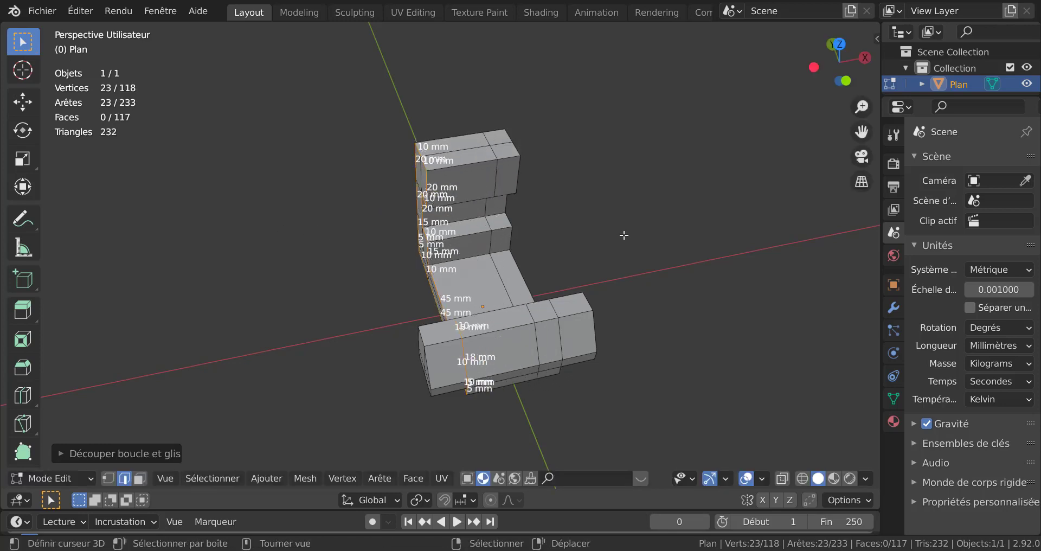
middle_click_drag(622, 234, 562, 222)
scroll(573, 235, "up", 2)
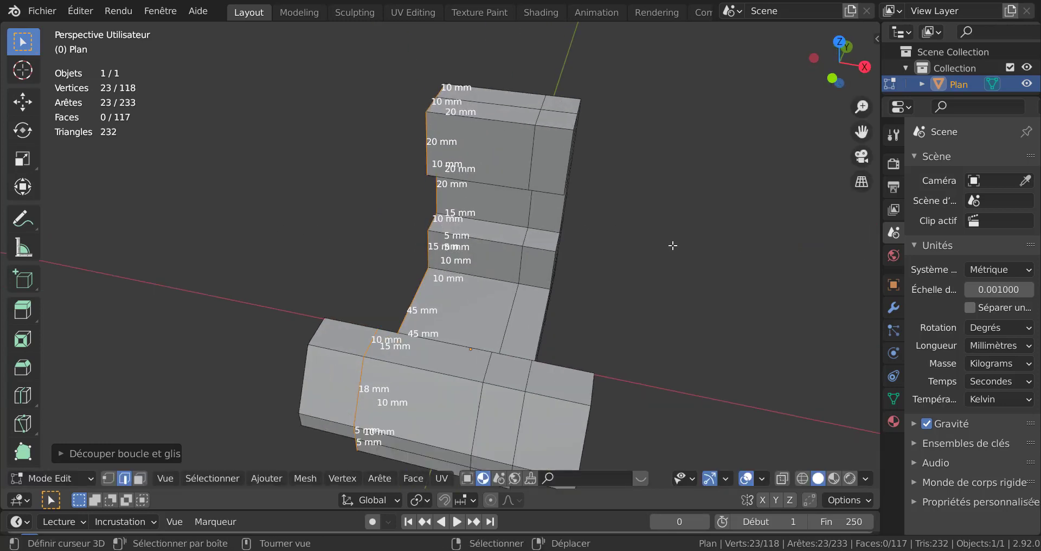
key("g")
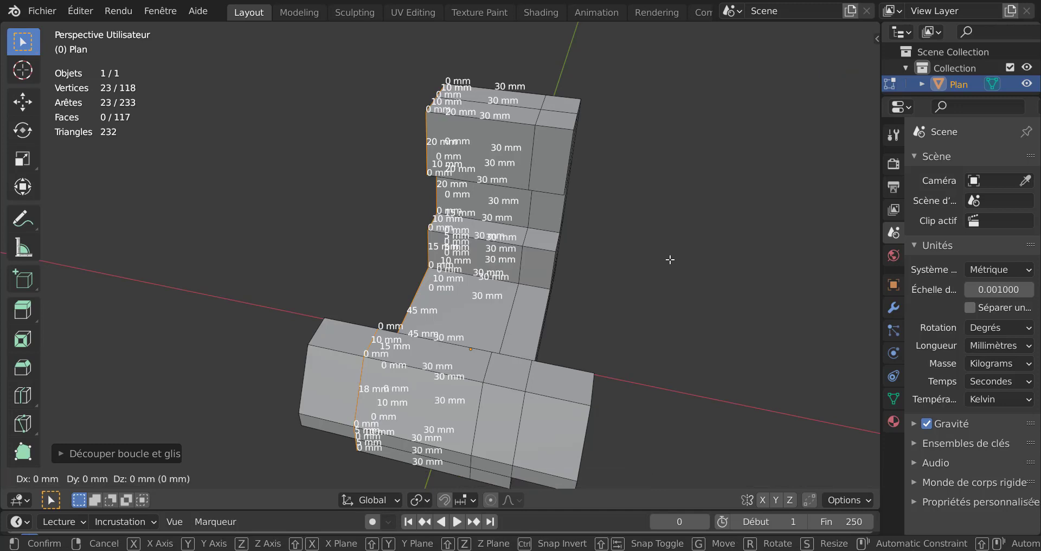
type("x")
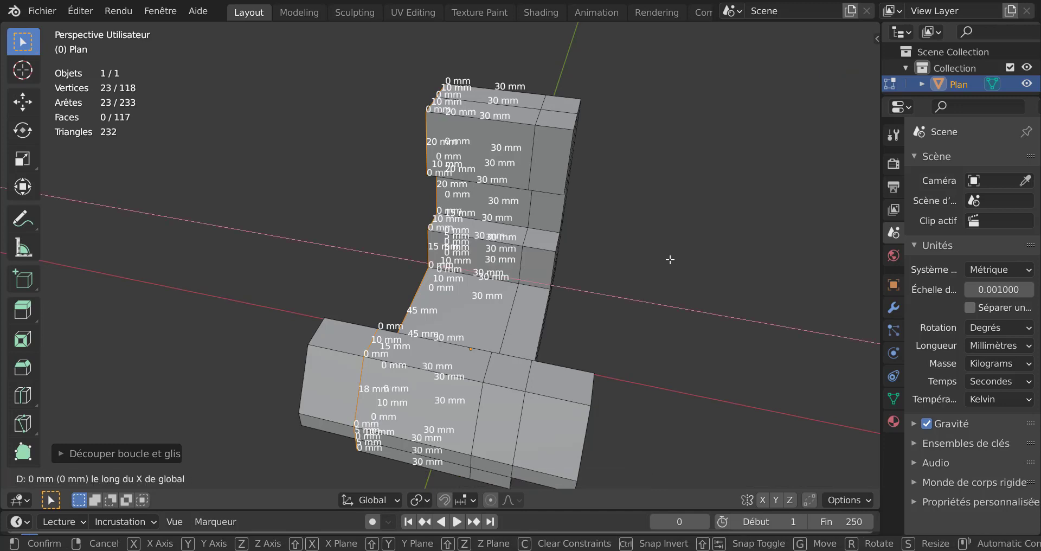
type("10")
key("Return")
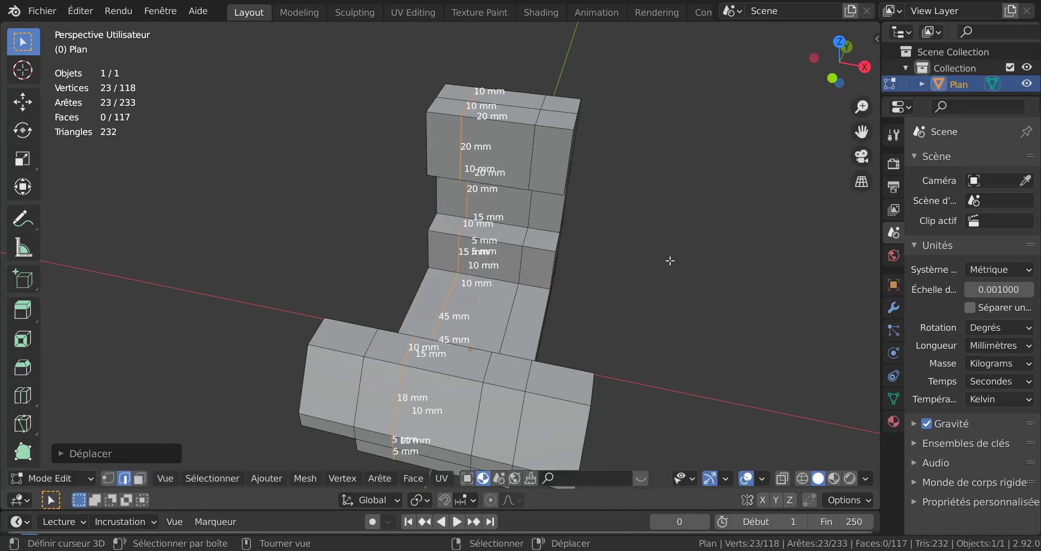
left_click(495, 182)
middle_click_drag(640, 237, 613, 253)
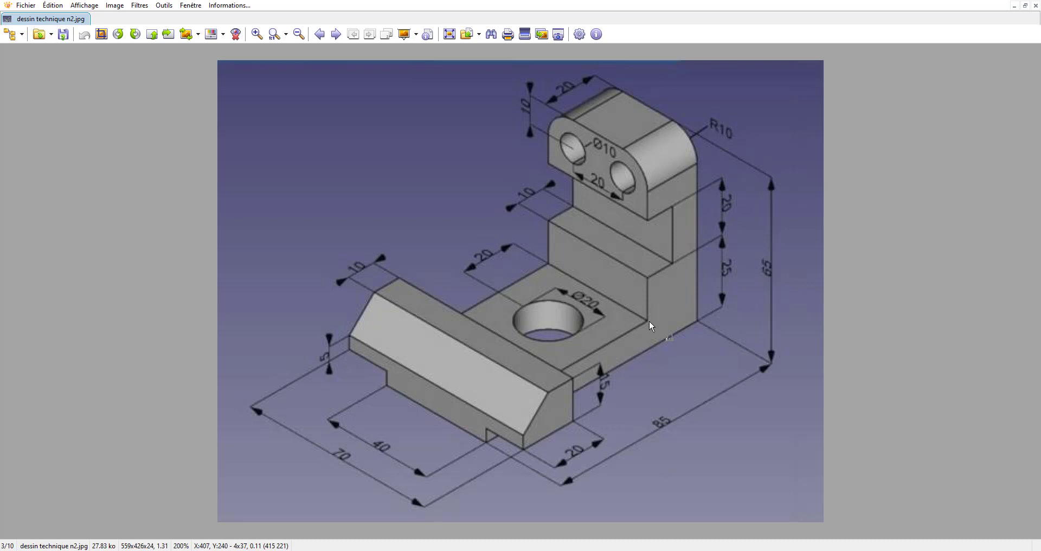
scroll(649, 320, "up", 3)
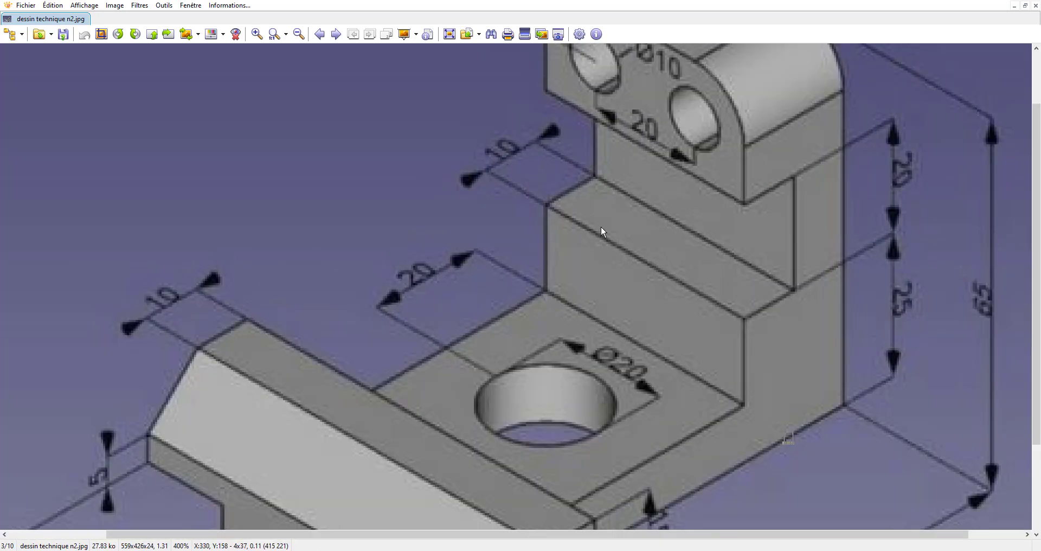
Zoom into the drawing to read the Ø10 hole dimensions, then return to Blender.
scroll(601, 225, "down", 1)
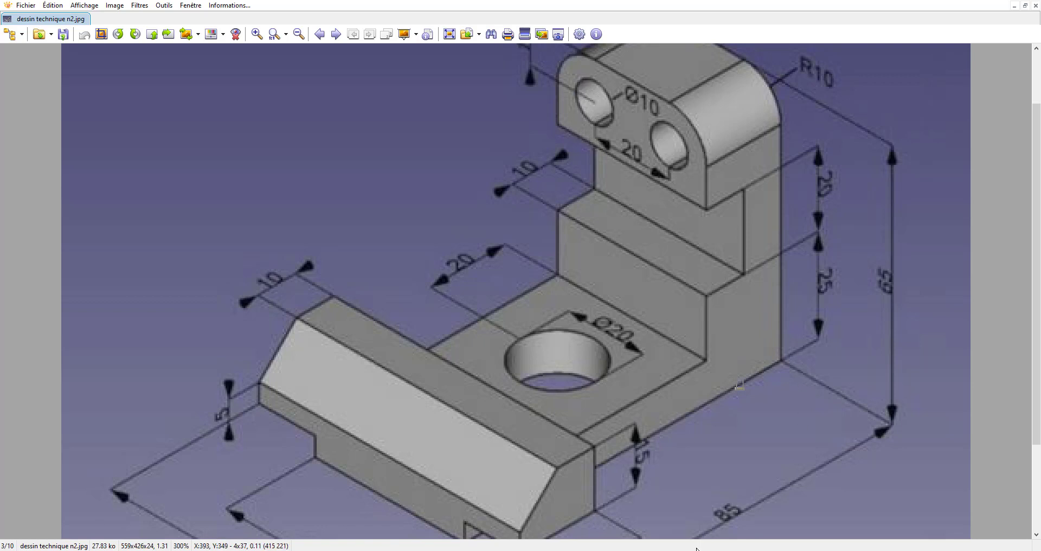
key("alt+Tab")
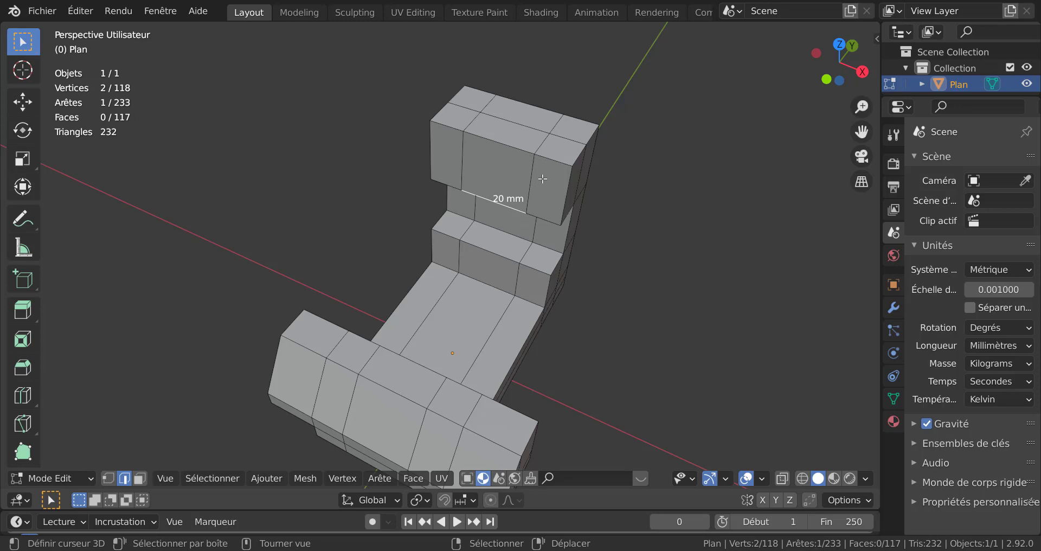
Add a centred edge loop across the upper block of the upright wall.
middle_click_drag(681, 154, 562, 161)
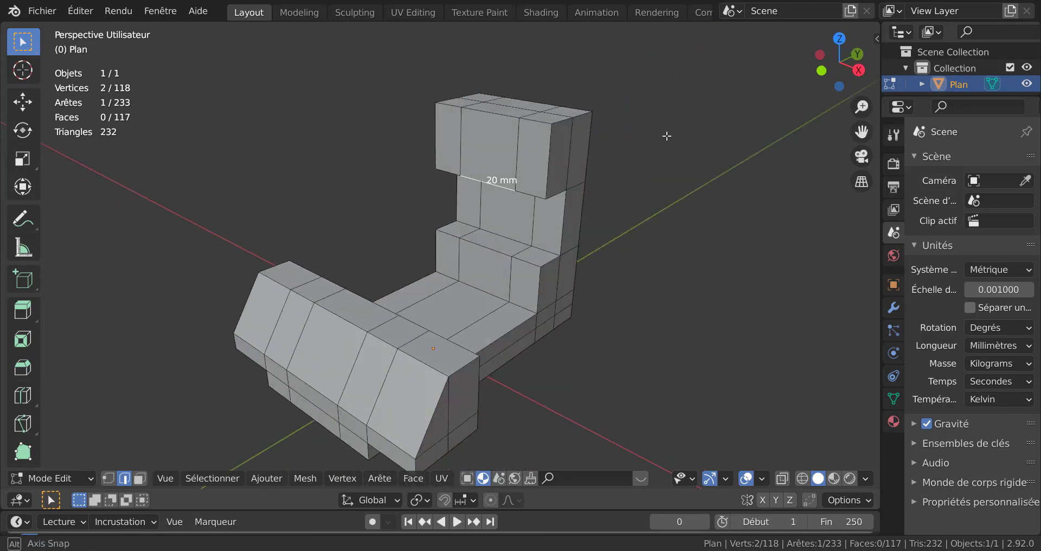
key("ctrl+r")
left_click(550, 158)
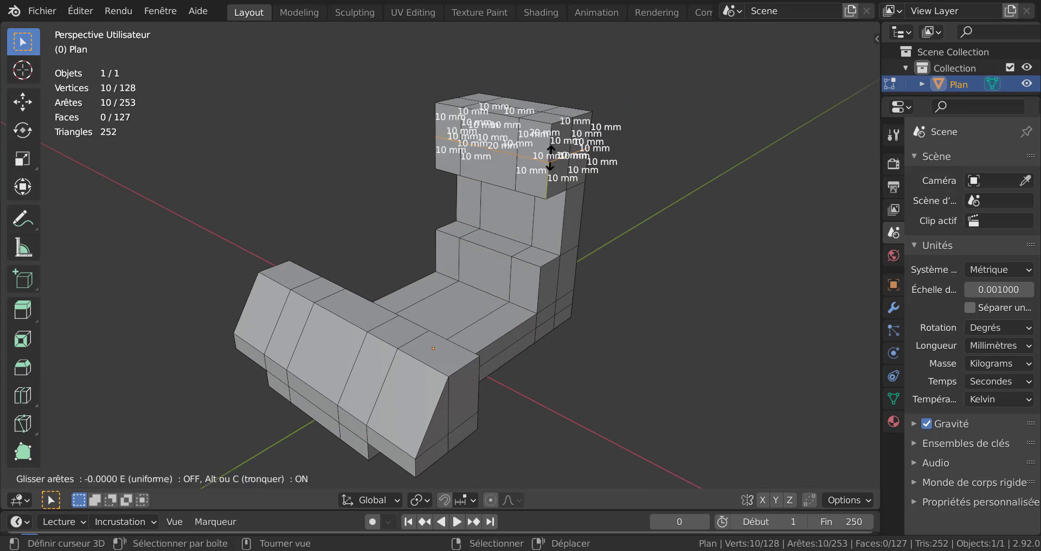
right_click(561, 163)
middle_click_drag(678, 195, 714, 219)
scroll(714, 219, "up", 2)
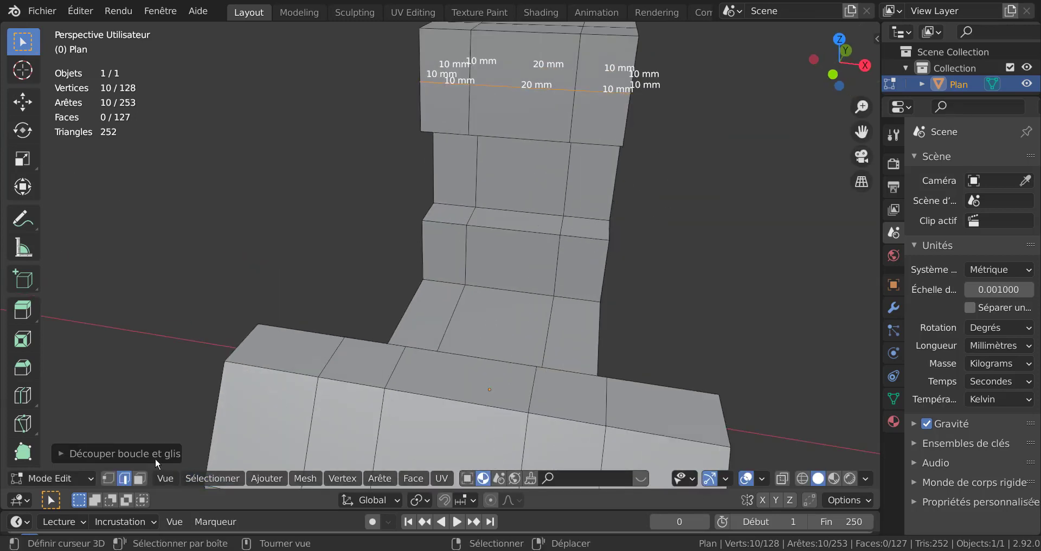
Switch to vertex select and select both ends of a 20 mm edge.
left_click(107, 477)
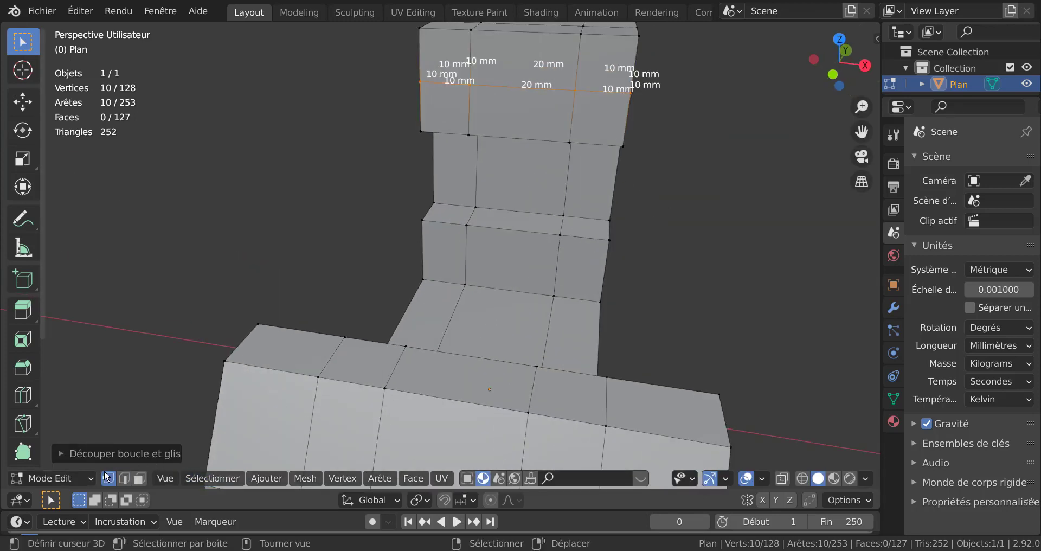
left_click(583, 91)
left_click(460, 95, "shift")
scroll(460, 96, "down", 2)
scroll(694, 183, "down", 2)
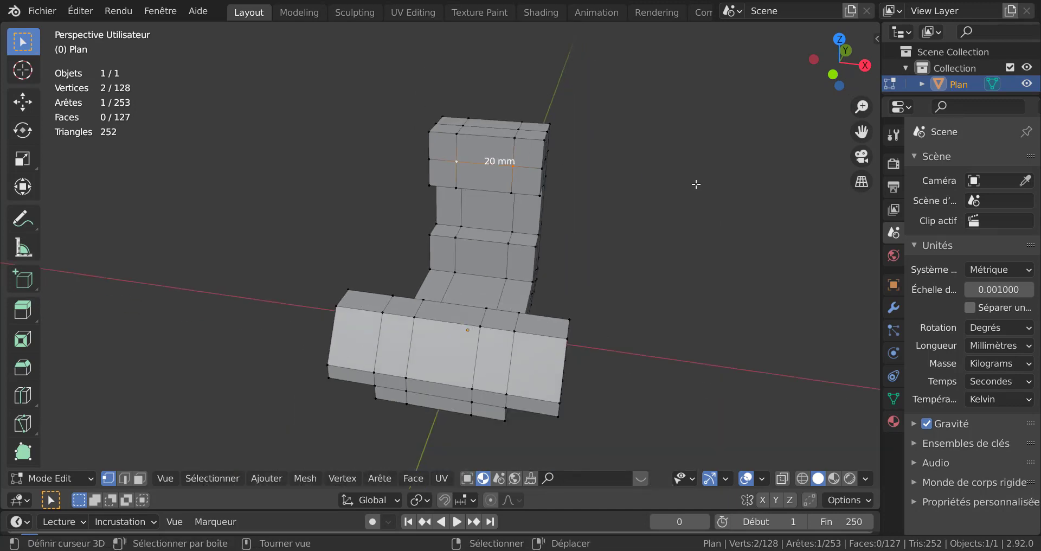
middle_click_drag(694, 183, 628, 186)
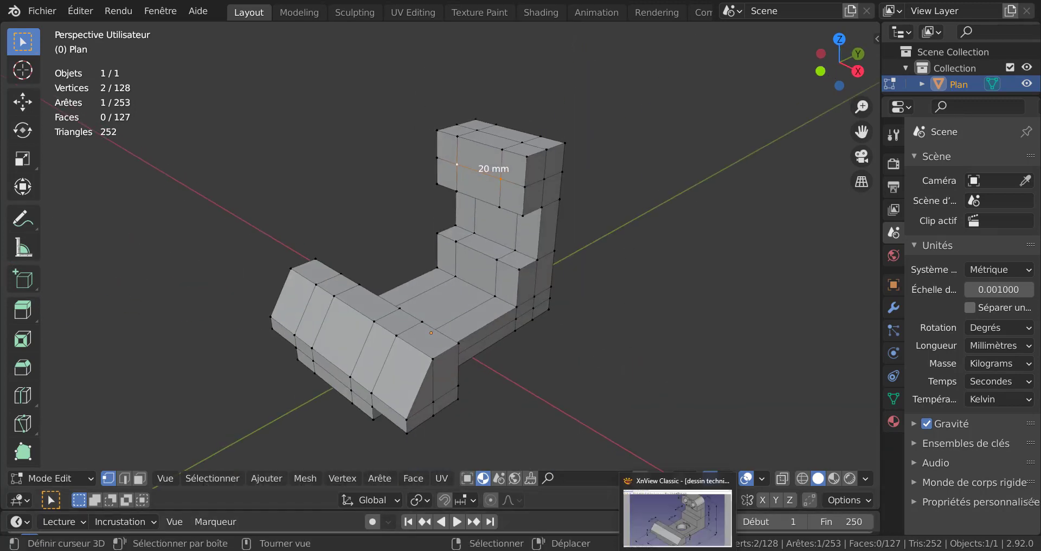
left_click(667, 496)
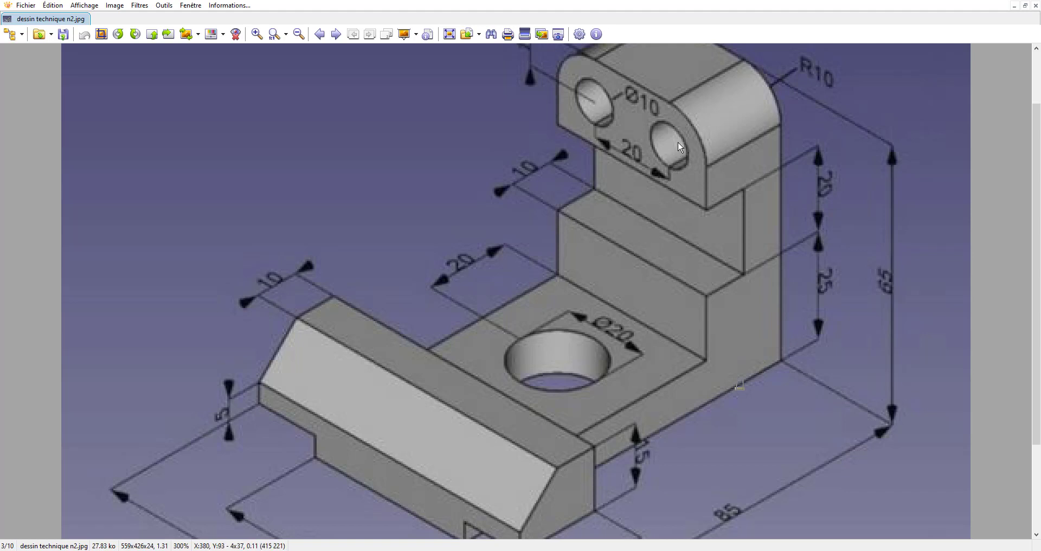
scroll(561, 110, "down", 1, "ctrl")
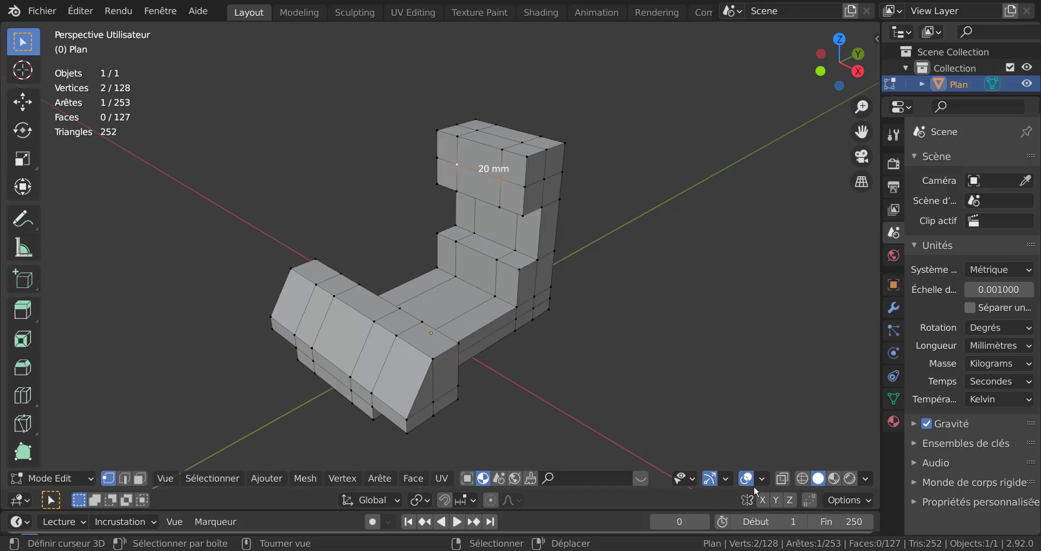
Select a single vertex and add a 32-sided cylinder into the bracket mesh.
middle_click_drag(639, 288, 613, 295, "shift")
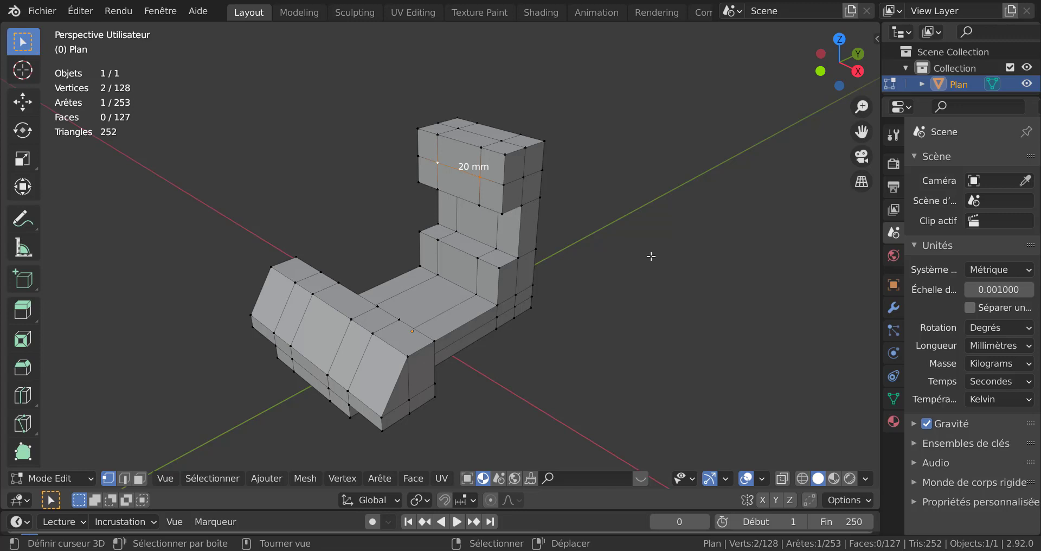
left_click(267, 479)
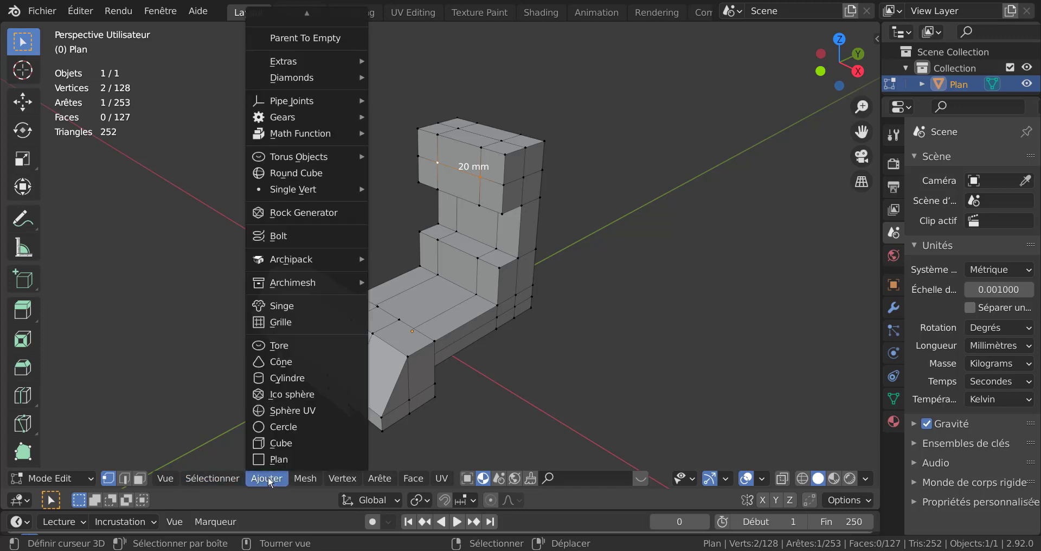
left_click(480, 176)
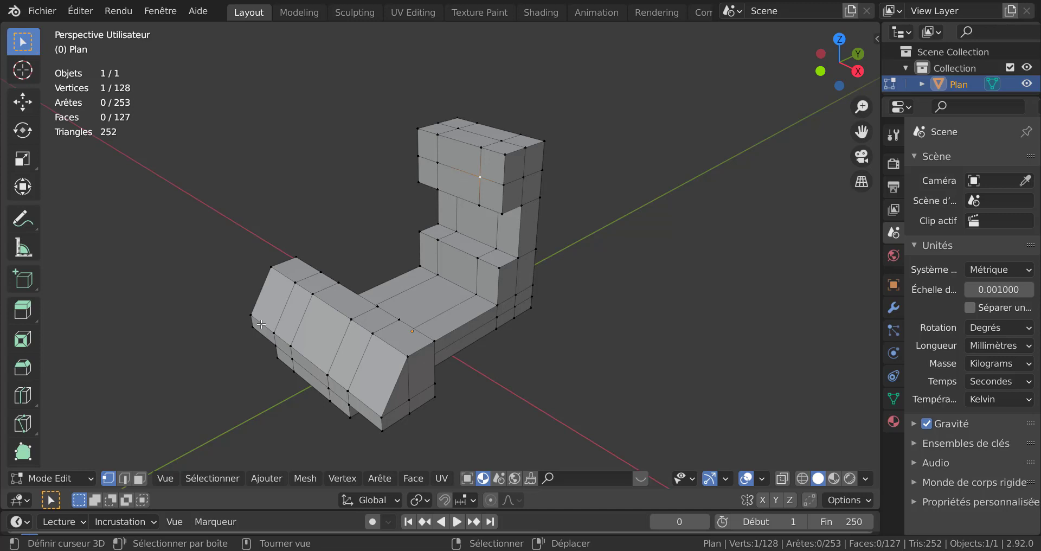
left_click(266, 478)
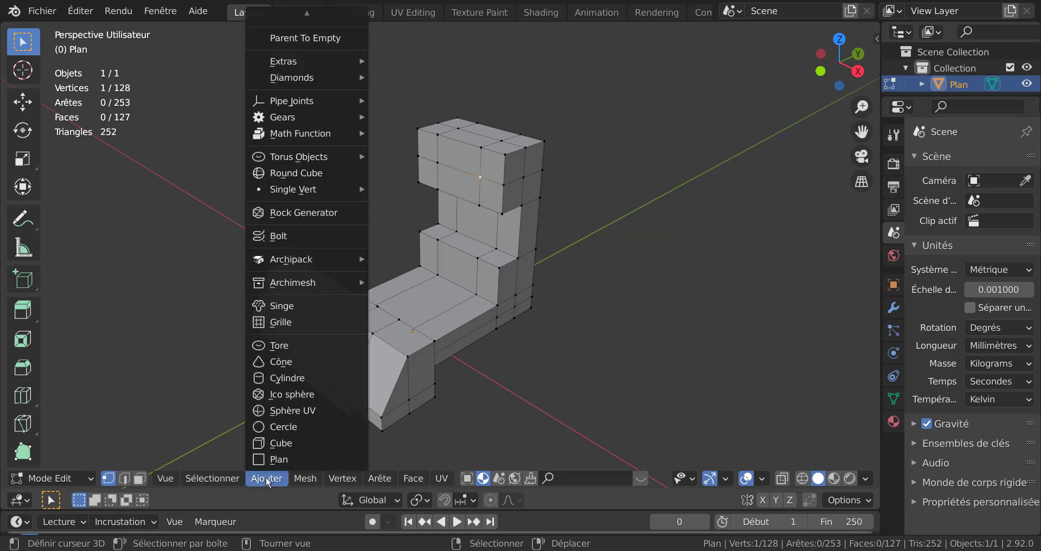
left_click(273, 378)
scroll(562, 335, "down", 4)
scroll(562, 334, "down", 3)
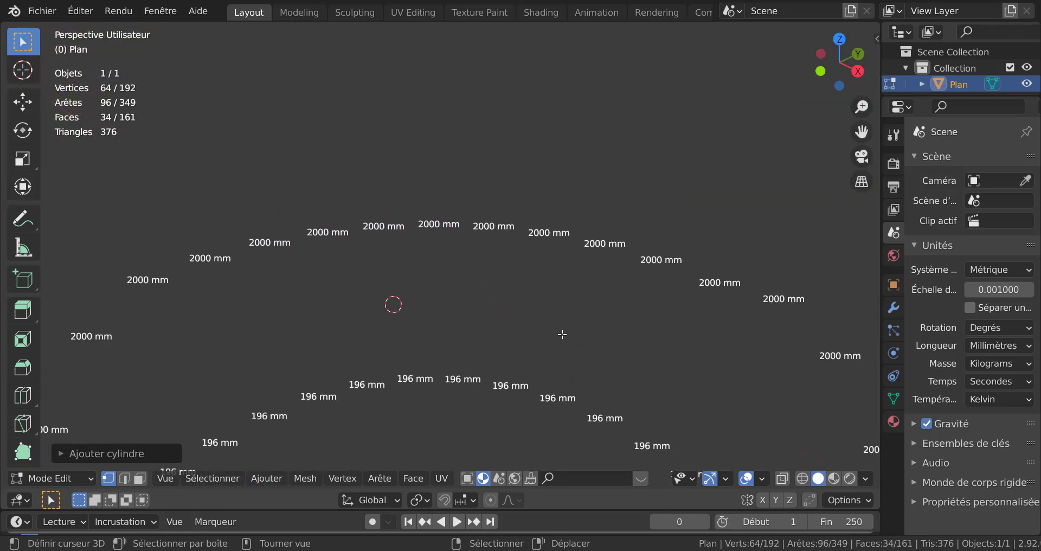
scroll(562, 334, "up", 2)
scroll(562, 334, "up", 2)
scroll(562, 334, "up", 2)
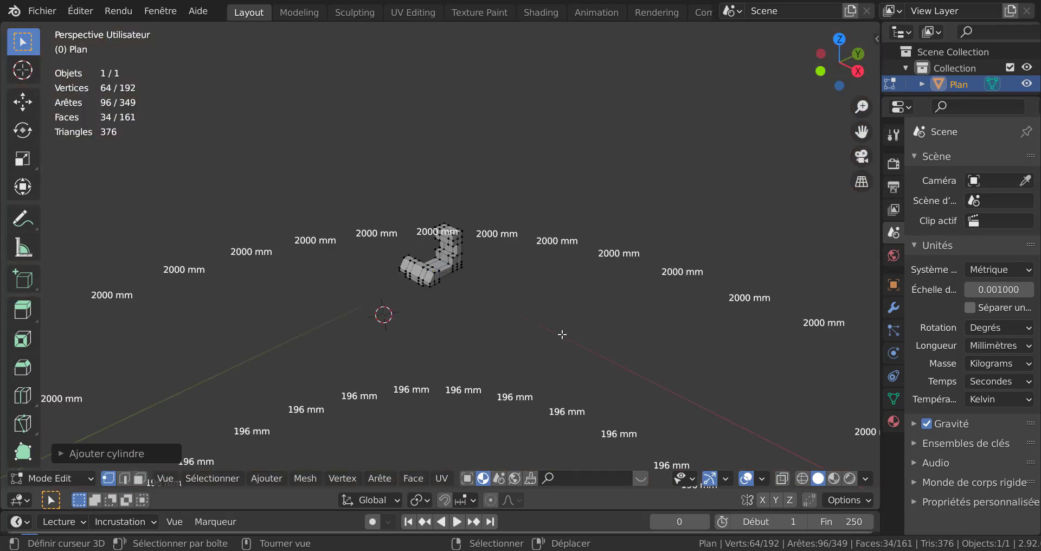
scroll(562, 334, "up", 2)
scroll(562, 335, "up", 1)
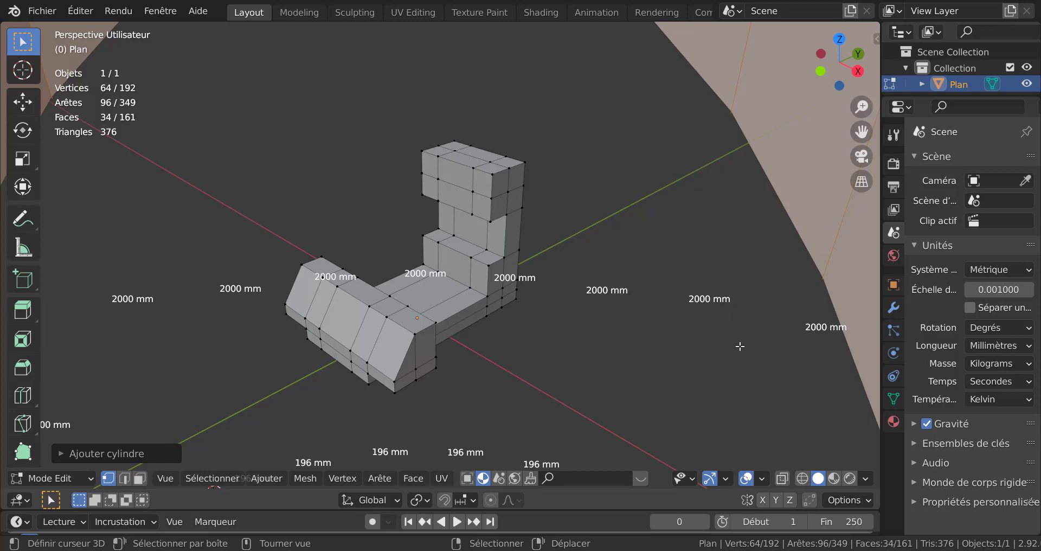
Undo the oversized cylinder and snap the 3D cursor to the vertex at 10/22.5/55 mm.
key("n")
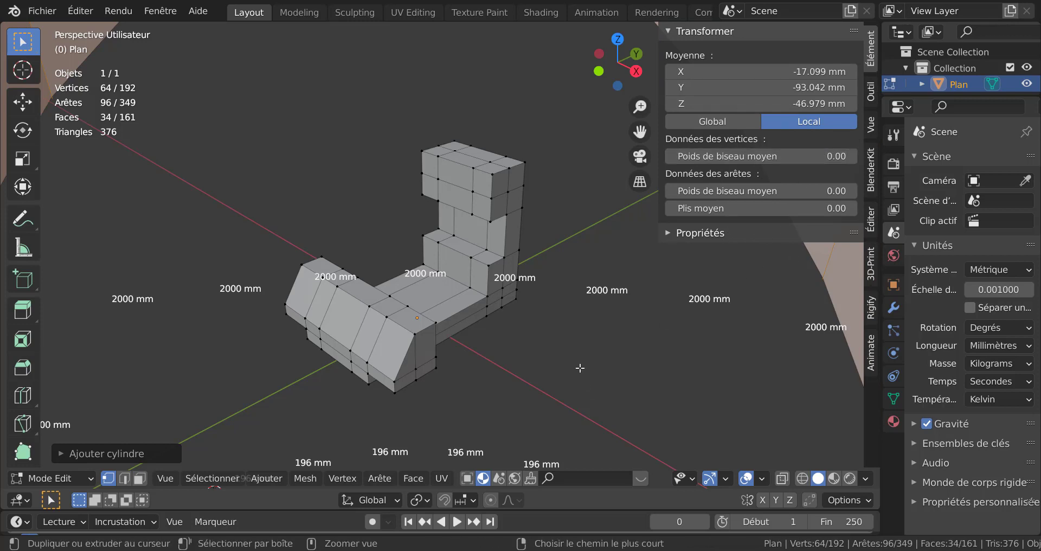
key("ctrl+z")
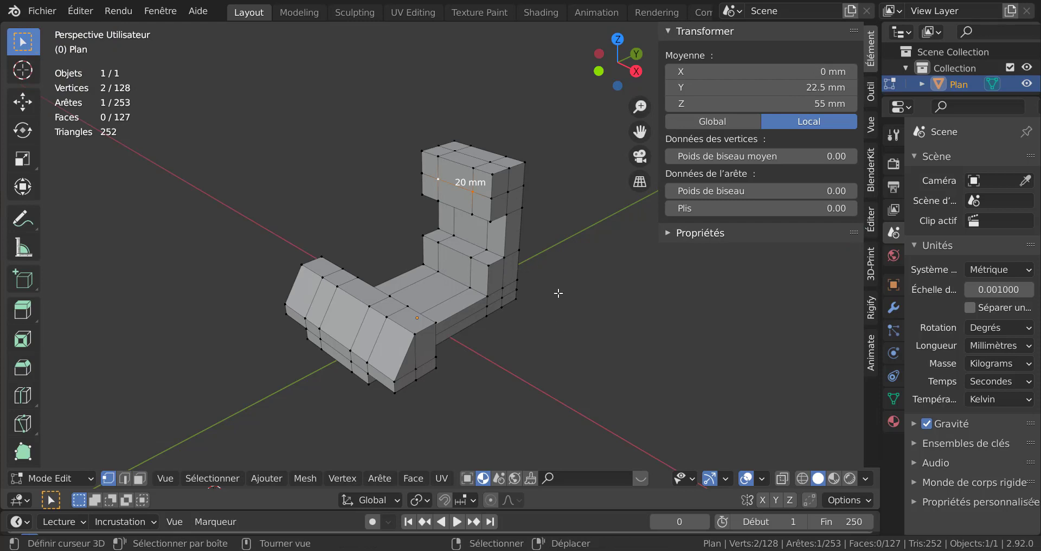
key("ctrl+z")
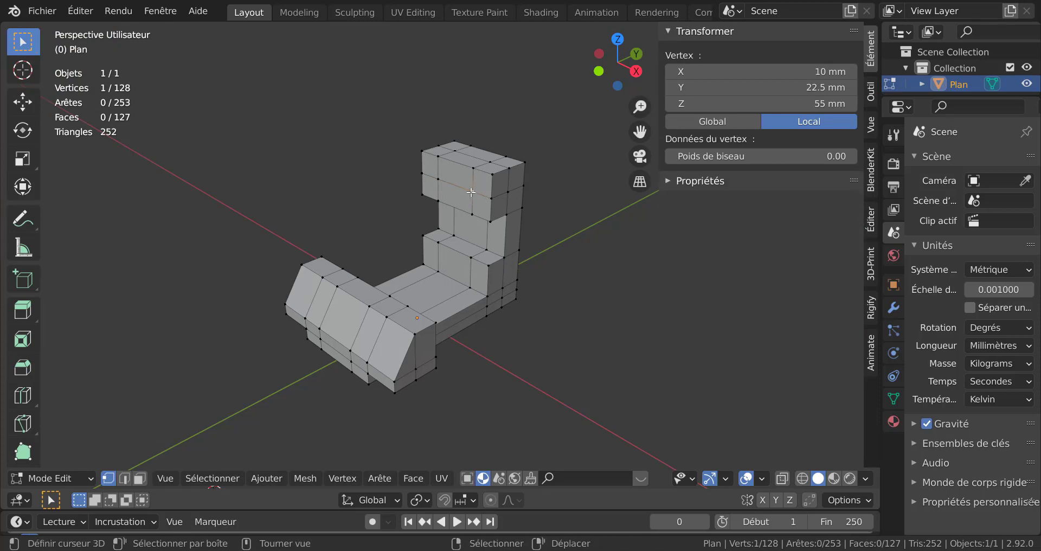
scroll(554, 252, "up", 3)
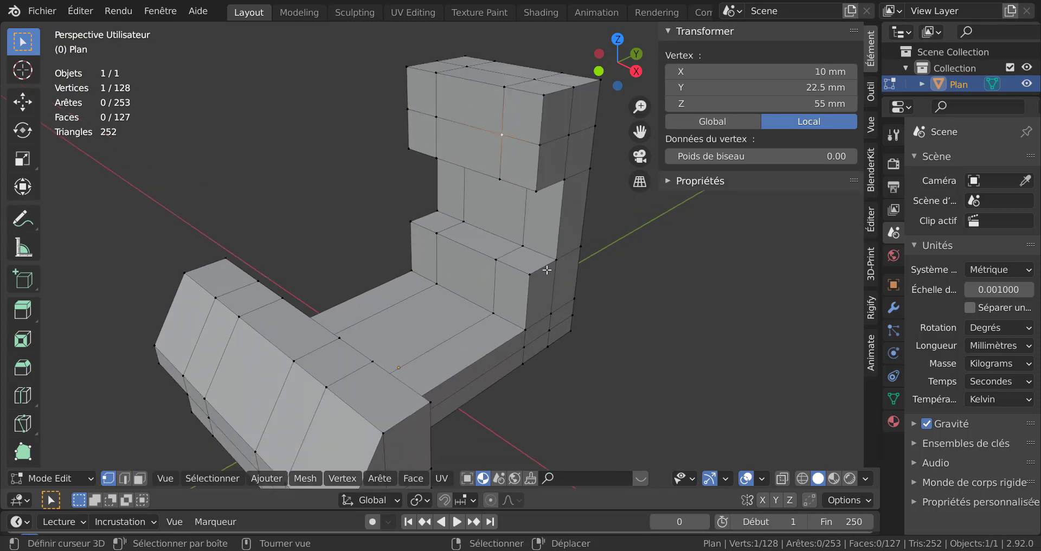
key("shift+s")
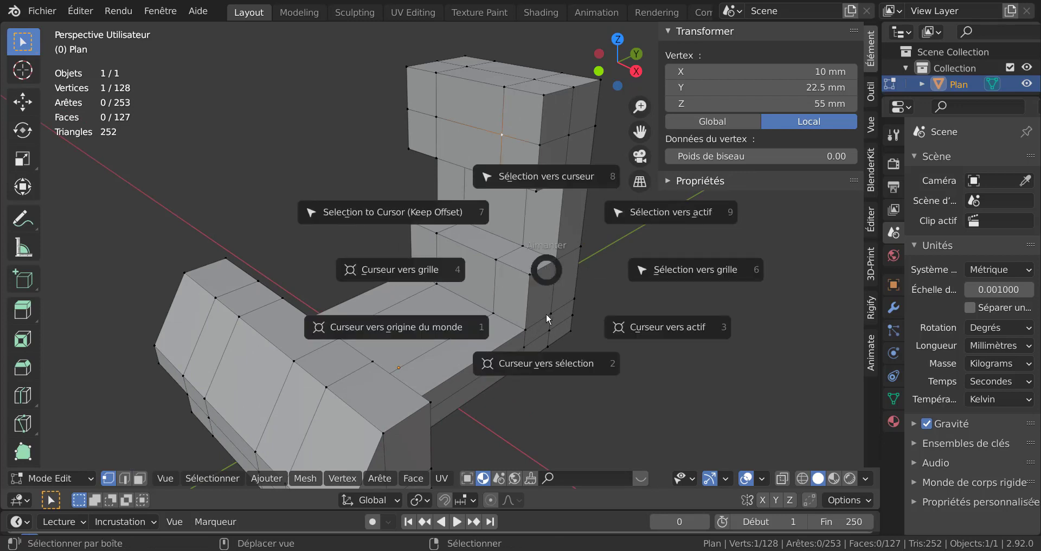
left_click(551, 368)
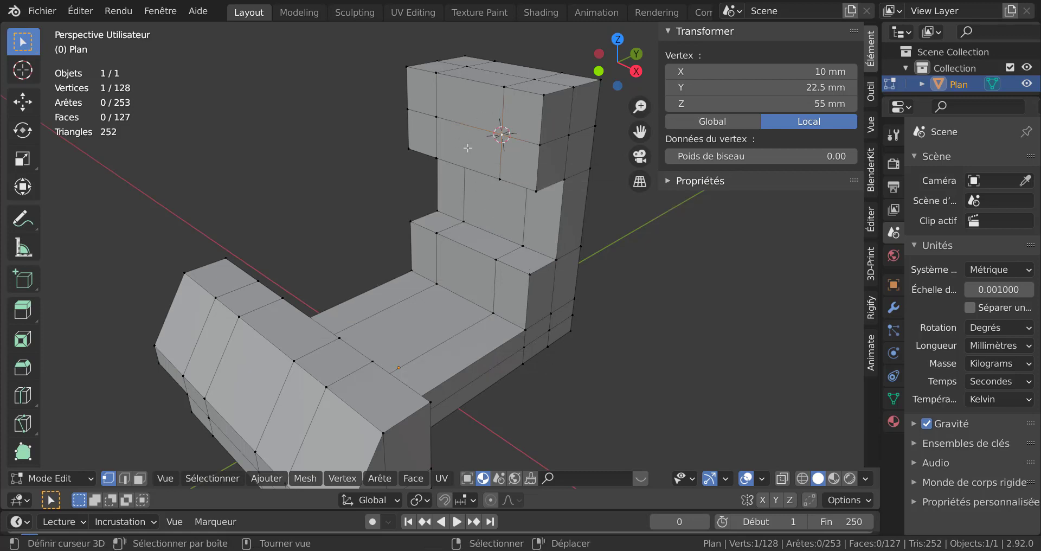
middle_click_drag(335, 200, 322, 207)
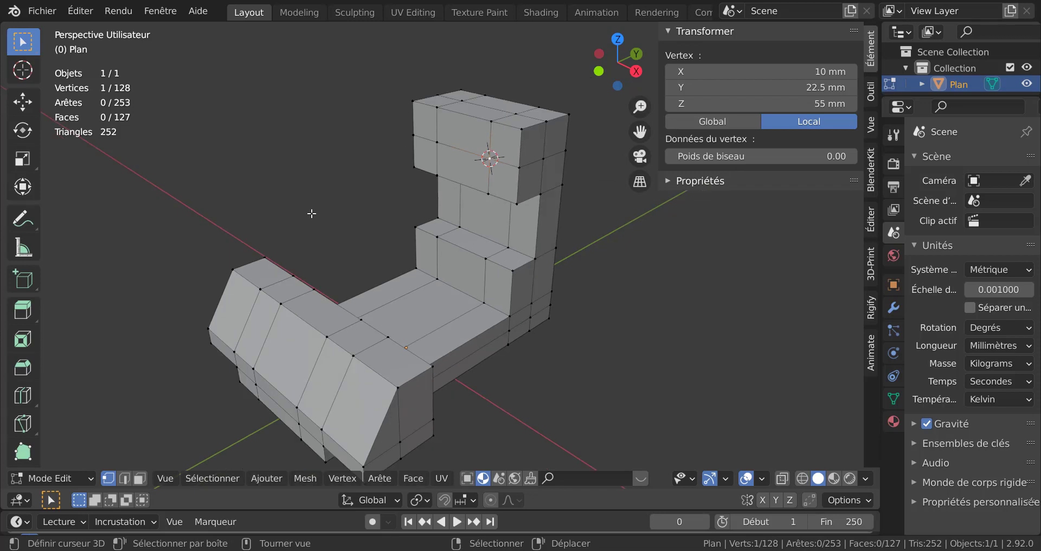
In Object Mode, add a Cylindre object at the 3D cursor (10, 22.5, 55 mm).
key("Tab")
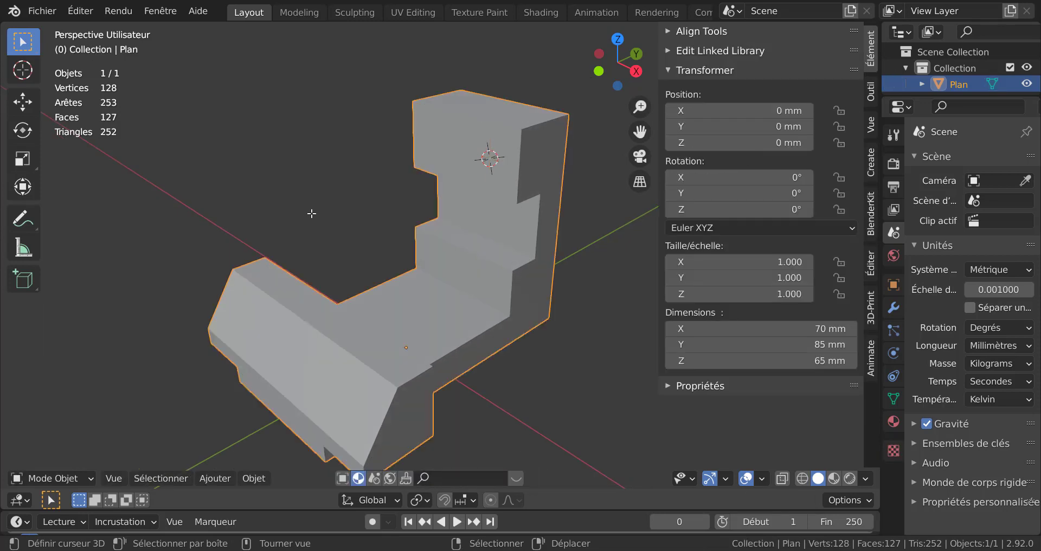
scroll(548, 397, "down", 3)
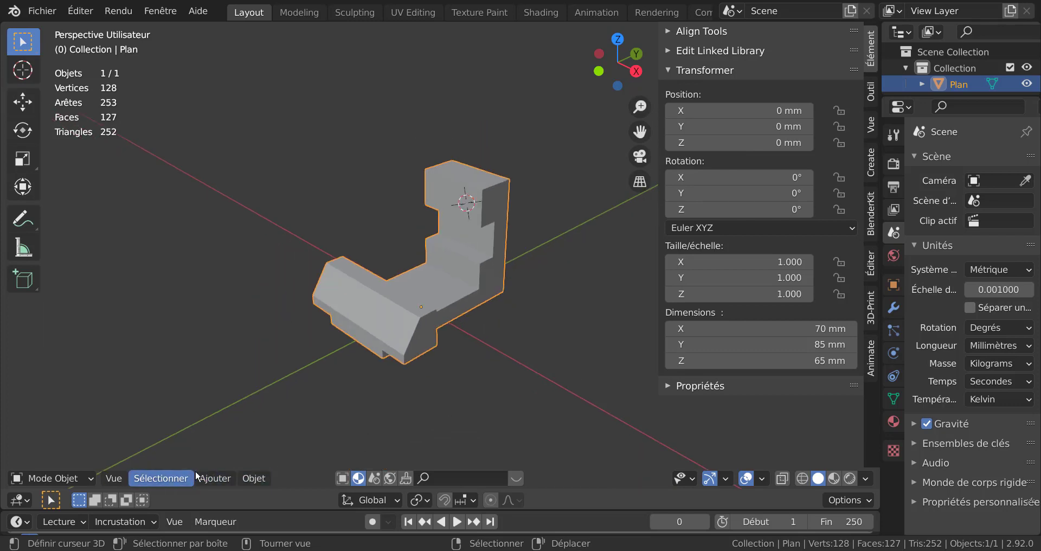
left_click(215, 478)
mouse_move(244, 459)
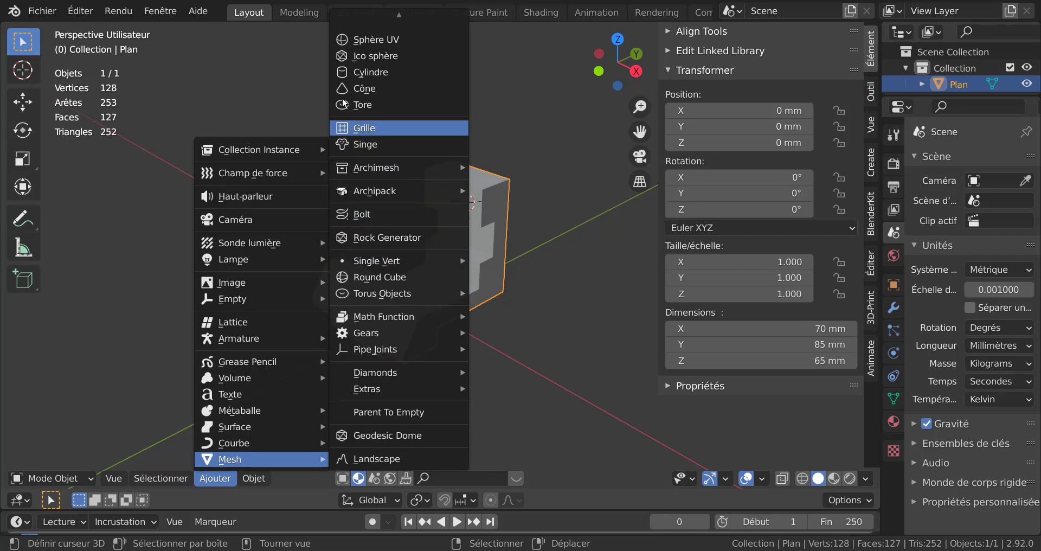
left_click(358, 72)
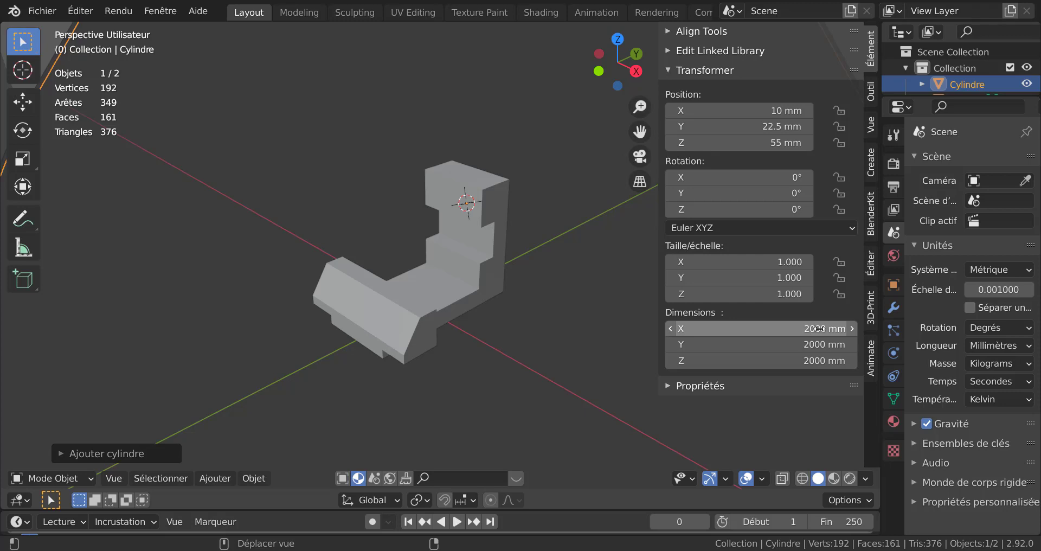
Set the cylinder's dimensions to X 10 mm, Y 10 mm and Z 30 mm.
left_click(818, 328)
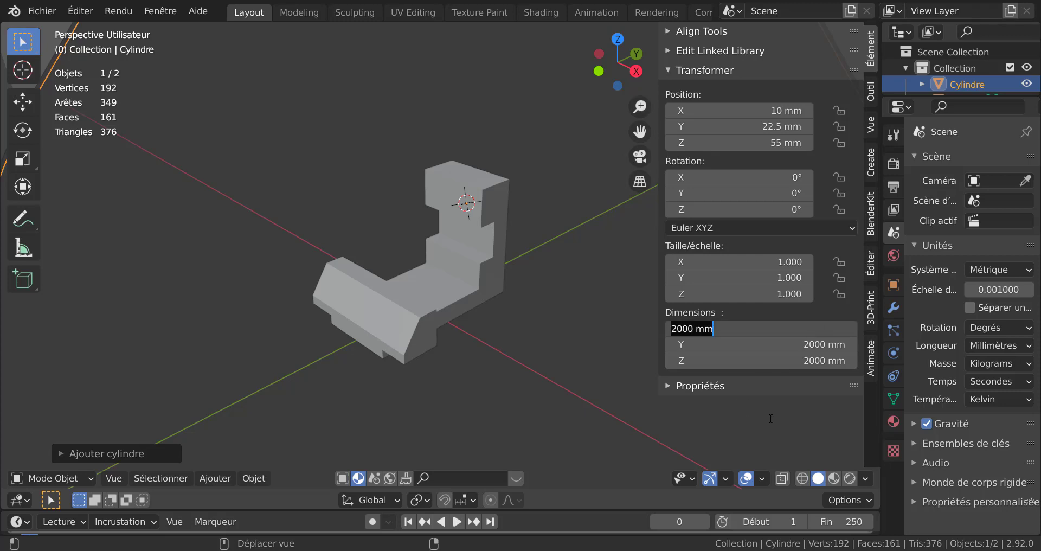
type("10")
key("Return")
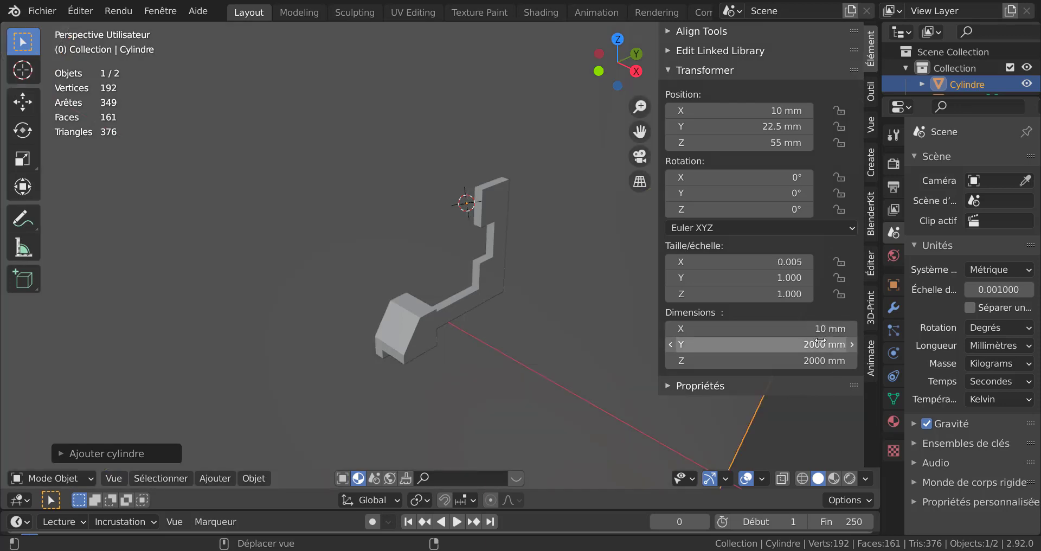
left_click(825, 349)
type("10")
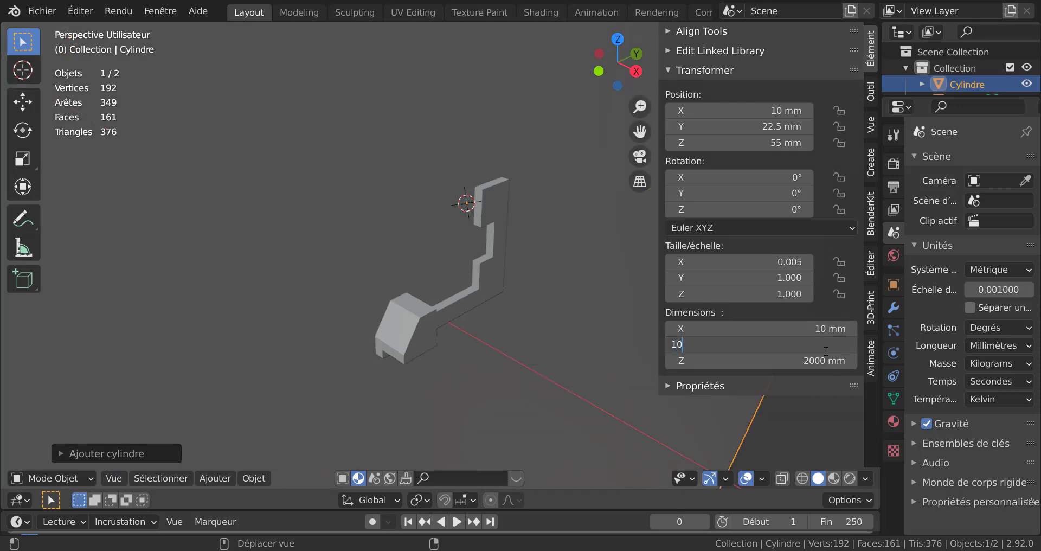
key("Return")
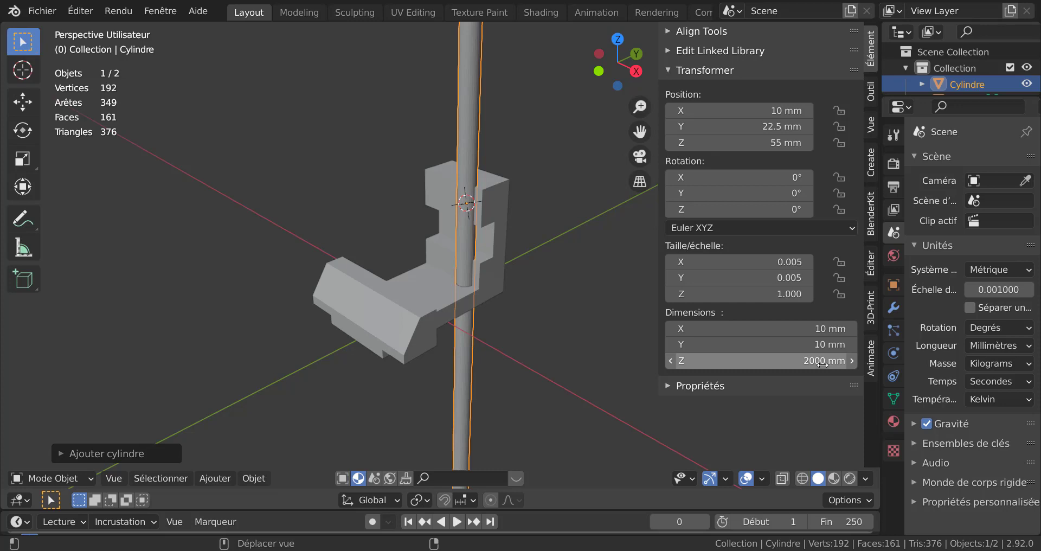
key("KP_3")
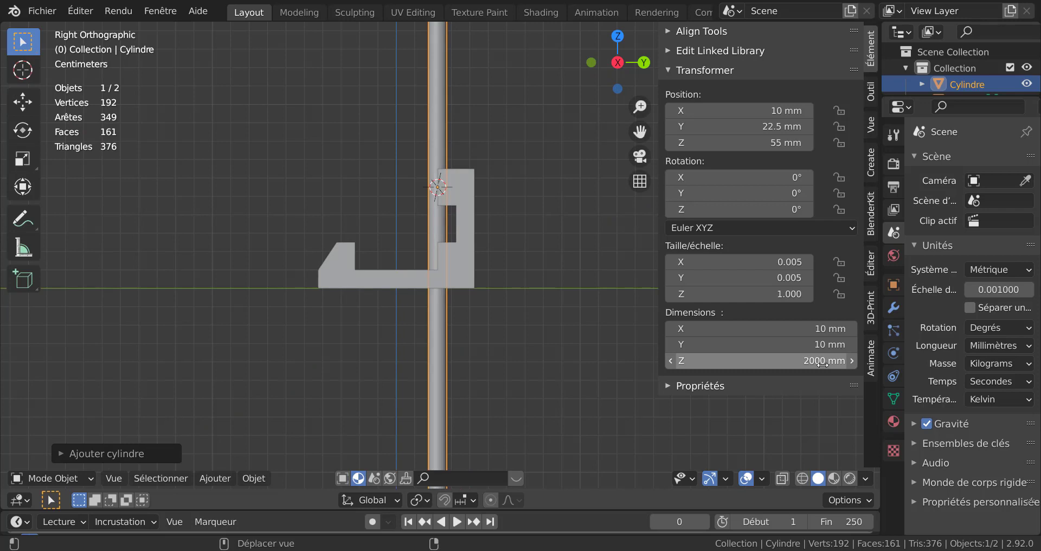
left_click(822, 360)
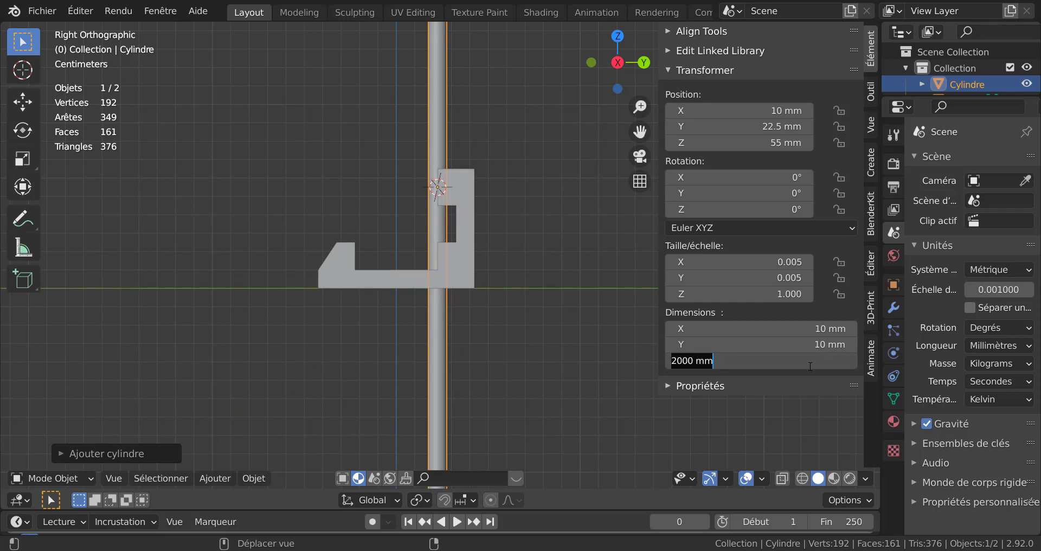
type("30")
key("Return")
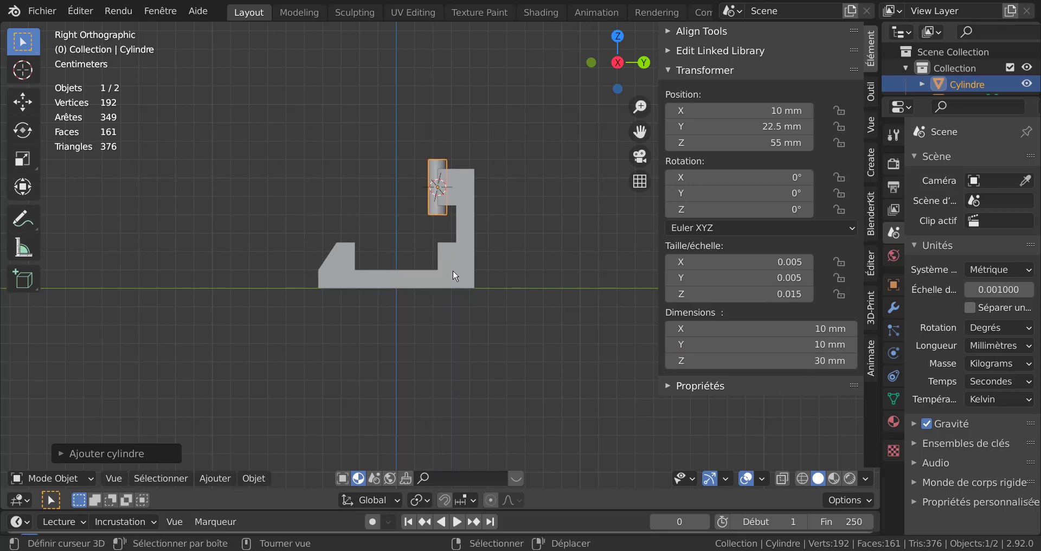
middle_click_drag(453, 269, 575, 307)
scroll(448, 324, "up", 3)
Rotate the cylinder 90° about the X axis.
scroll(431, 324, "up", 2)
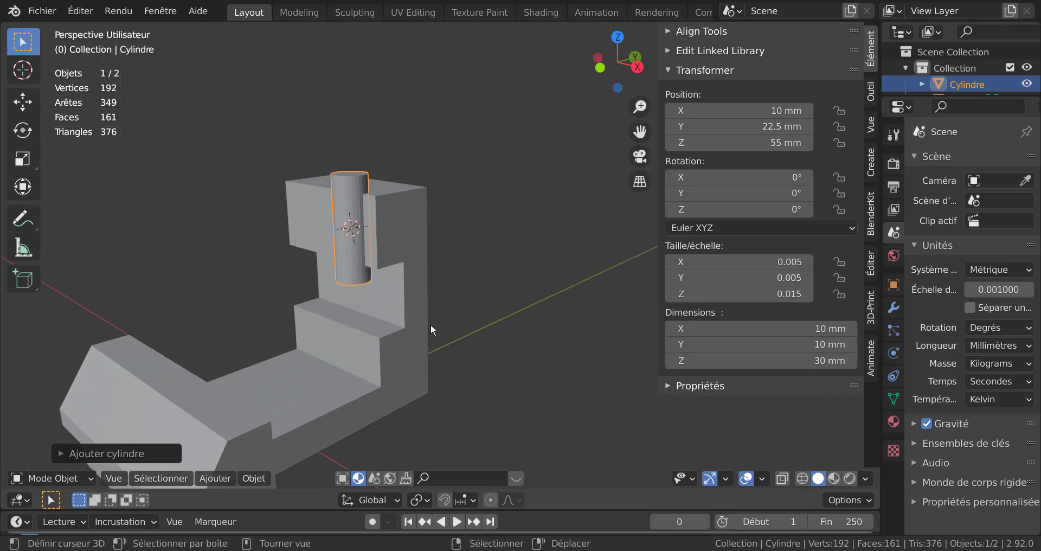
scroll(341, 268, "up", 2)
scroll(338, 332, "up", 1)
mouse_move(338, 331)
middle_mouse_down()
mouse_move(409, 285)
mouse_move(398, 305)
middle_mouse_up()
scroll(408, 285, "down", 3)
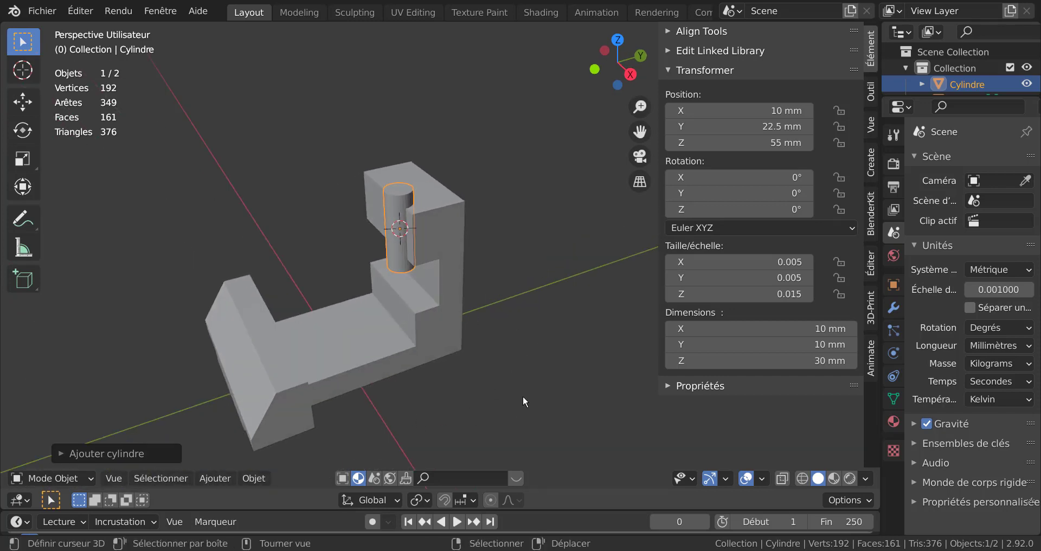
key("r")
type("x")
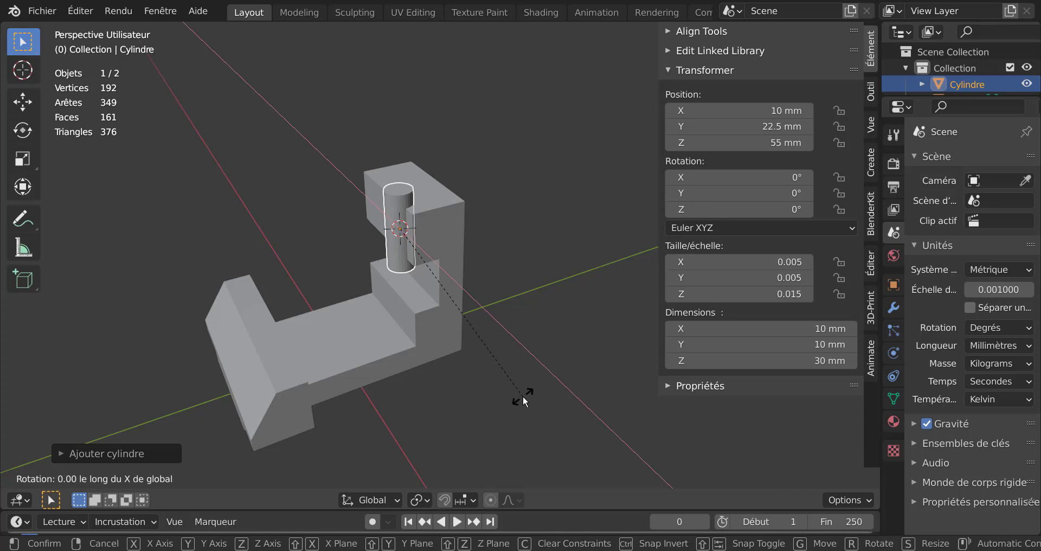
type("90")
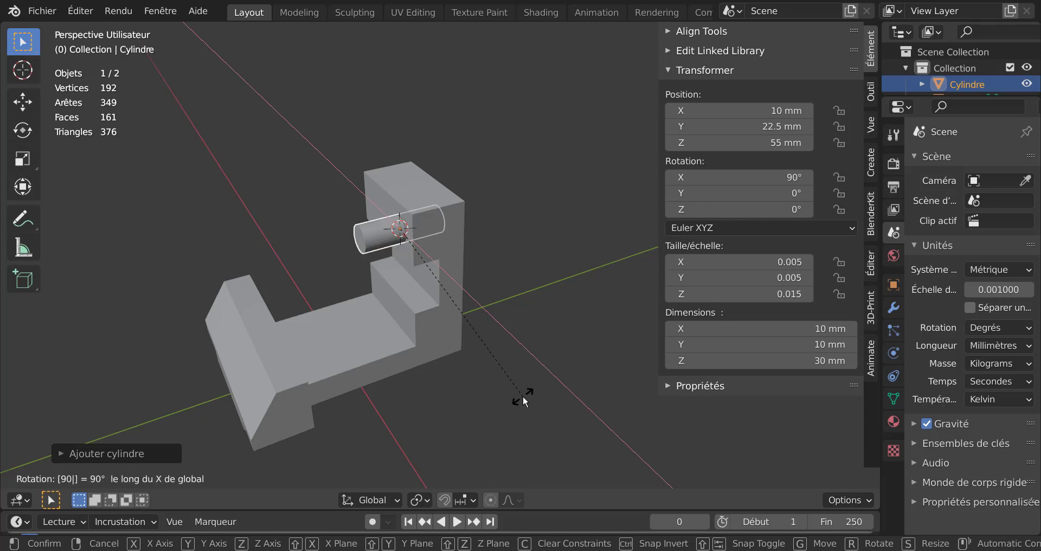
key("Return")
In Top view, slide the cylinder along Y toward the top of the upright.
mouse_move(522, 395)
middle_mouse_down()
mouse_move(512, 345)
mouse_move(510, 363)
middle_mouse_up()
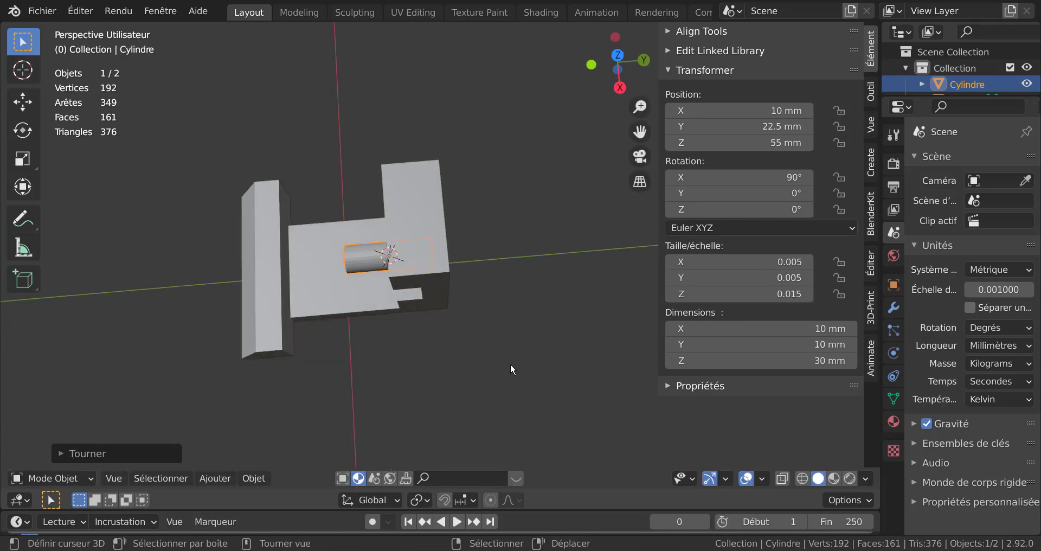
key("KP_7")
scroll(510, 370, "up", 1)
scroll(517, 377, "up", 1)
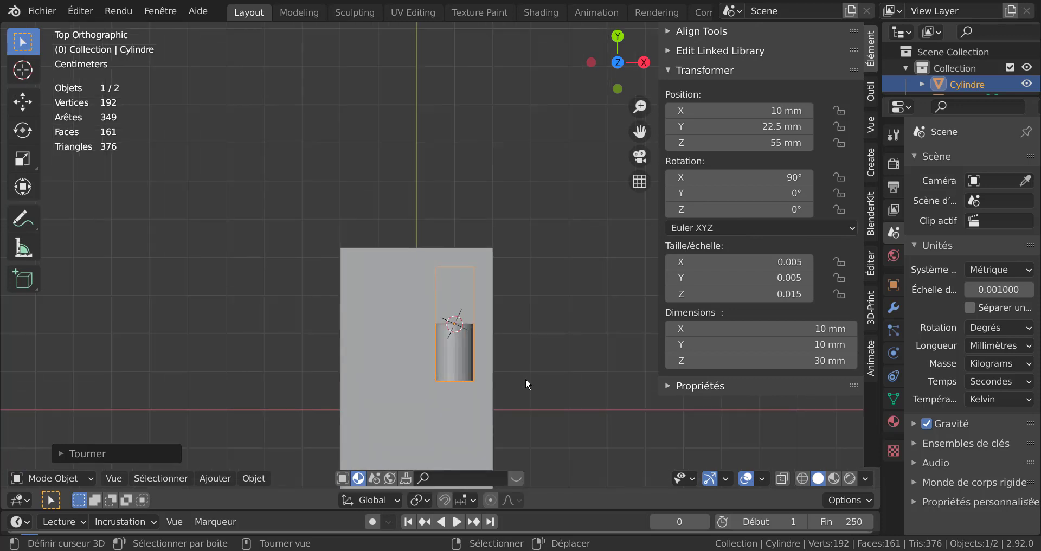
key("g")
key("y")
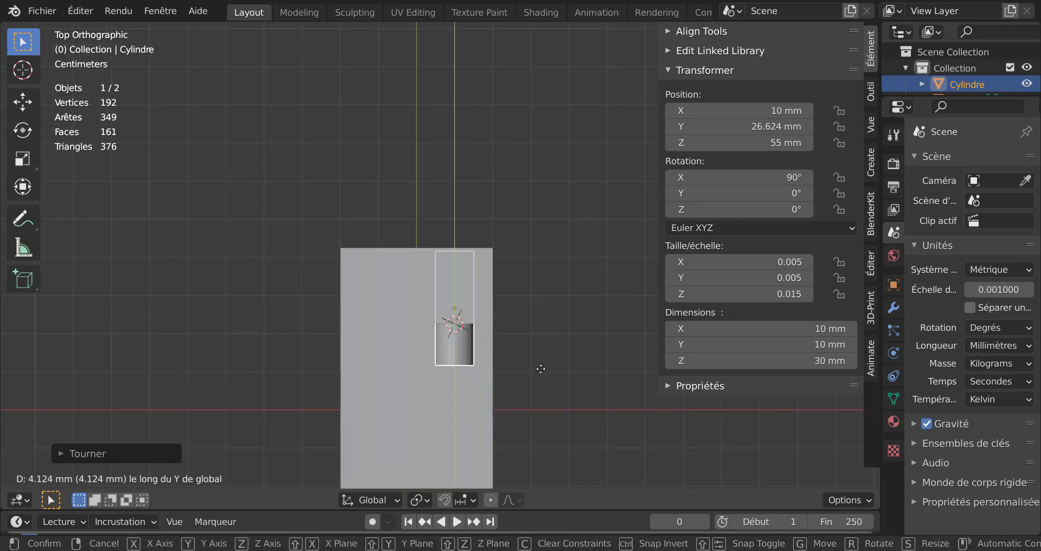
left_click(544, 351)
Snap the 3D cursor to the bracket vertex at X -10, Y 22.5, Z 55 mm.
key("Tab")
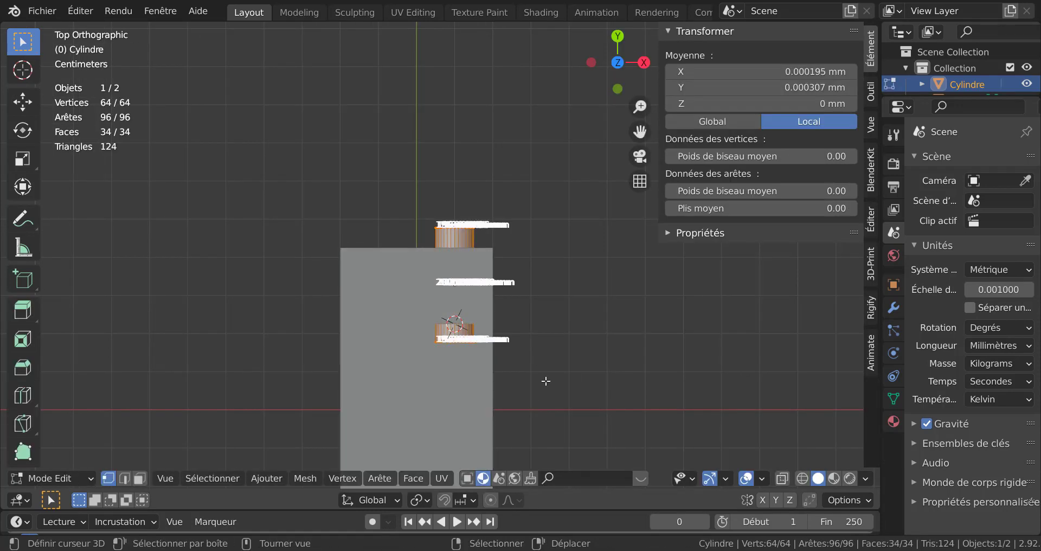
mouse_move(544, 351)
middle_mouse_down()
mouse_move(443, 311)
mouse_move(448, 327)
mouse_move(459, 259)
mouse_move(545, 264)
middle_mouse_up()
key("Tab")
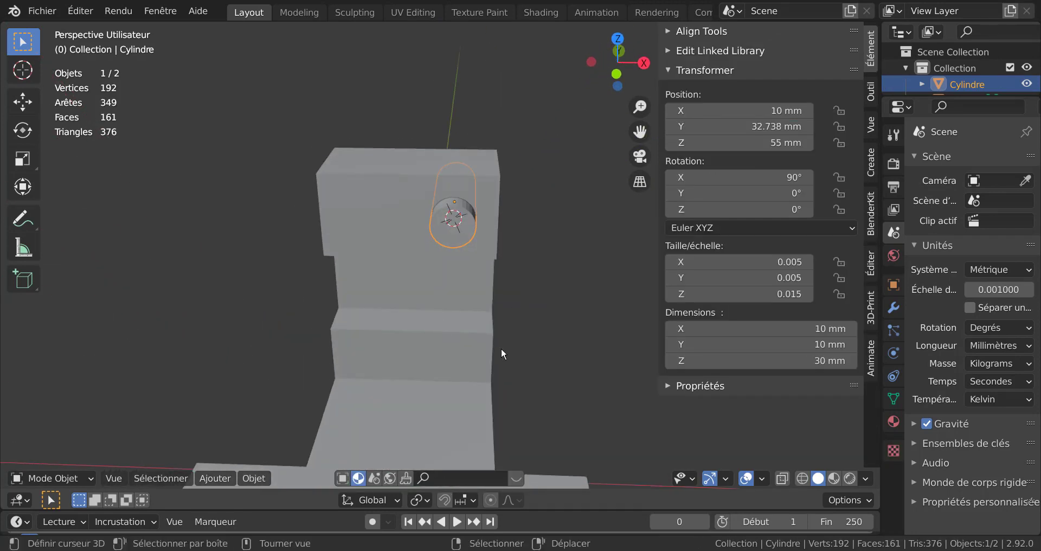
left_click(424, 298)
key("Tab")
left_click(363, 218)
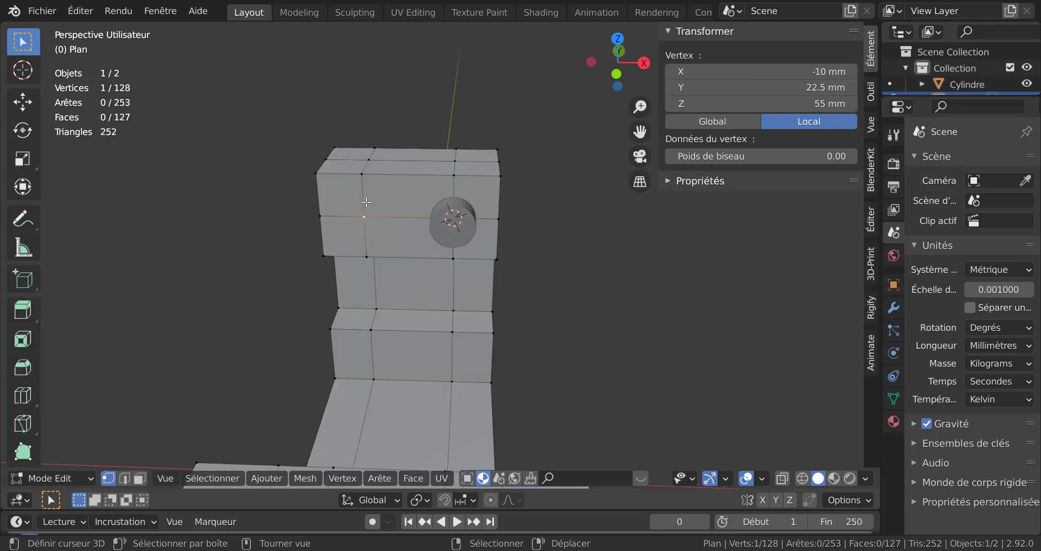
key("shift+s")
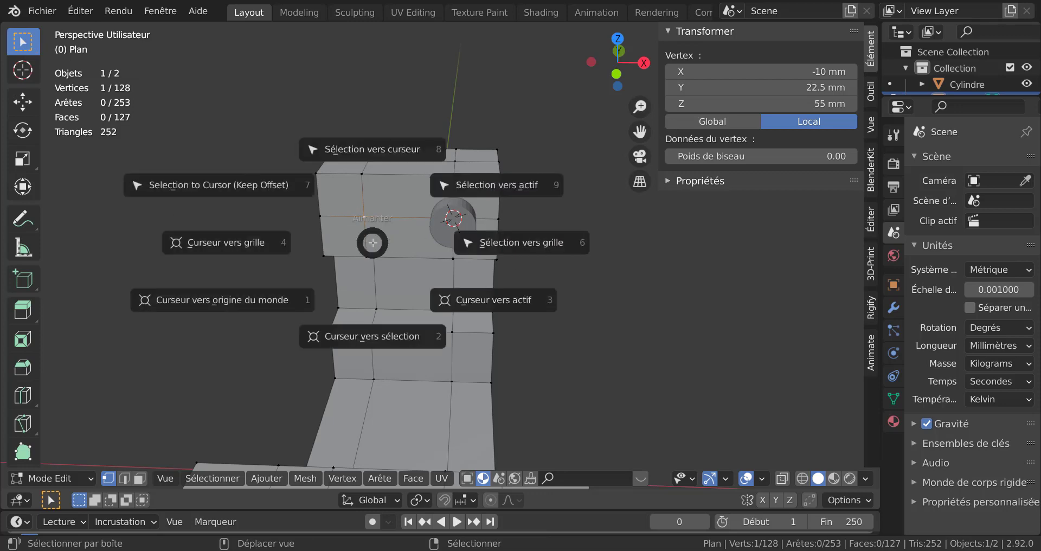
left_click(370, 342)
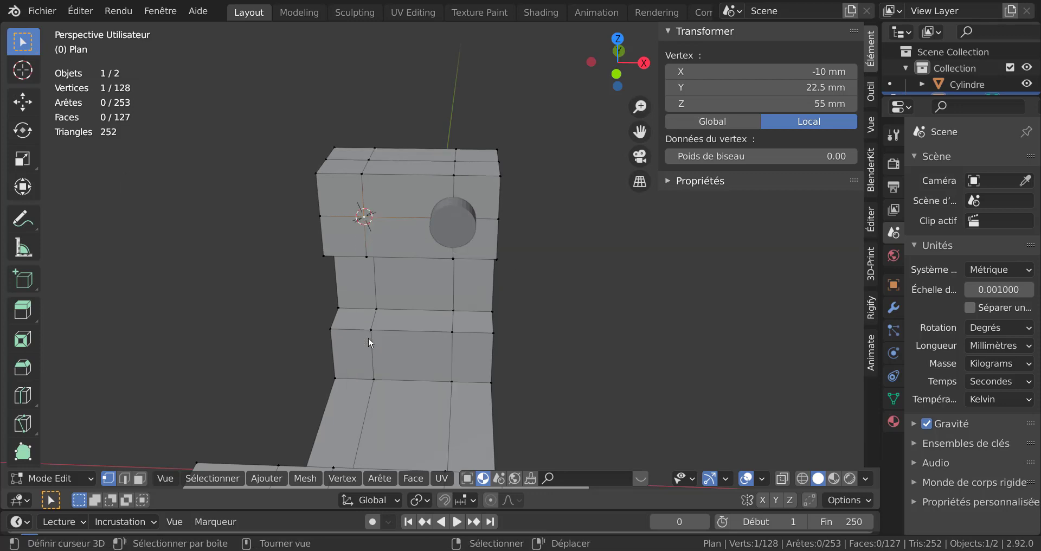
key("Tab")
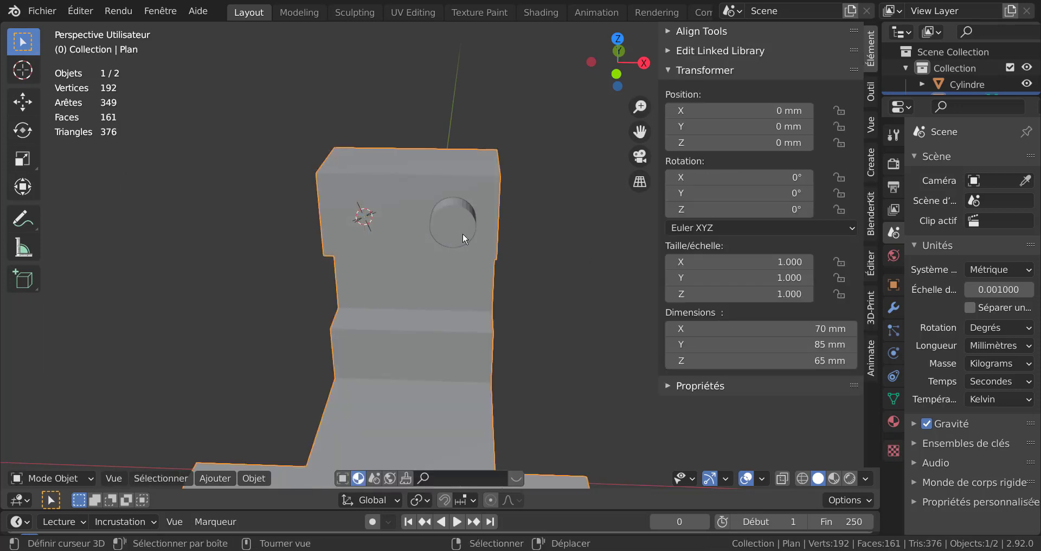
Duplicate the cylinder in place as Cylindre.001.
left_click(461, 219)
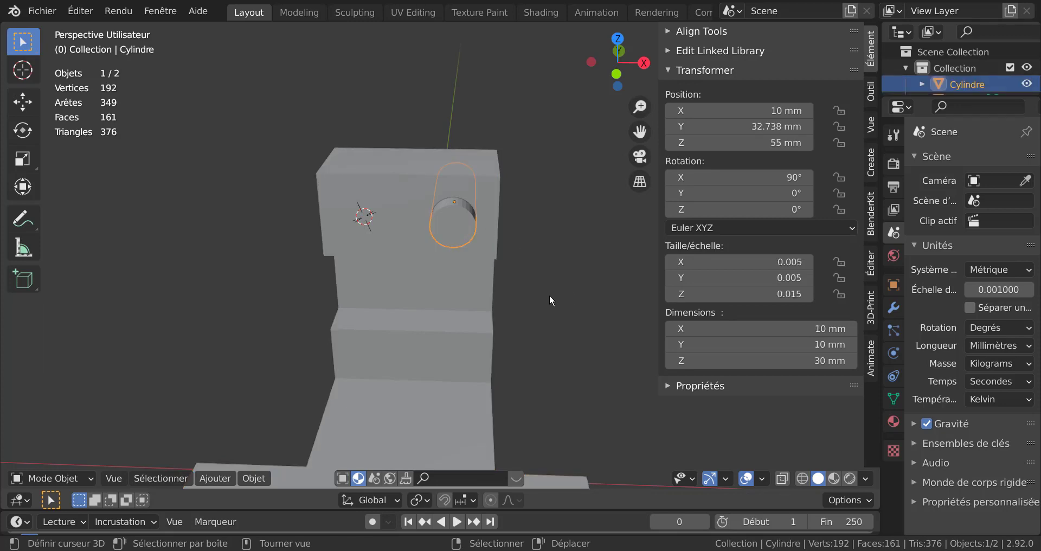
middle_click_drag(549, 295, 533, 288)
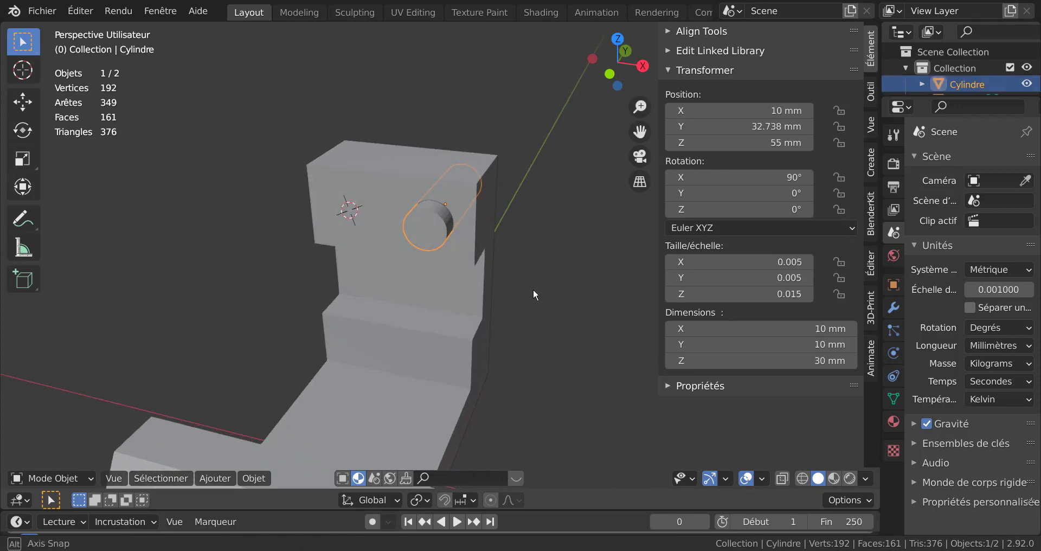
key("shift+d")
right_click(570, 327)
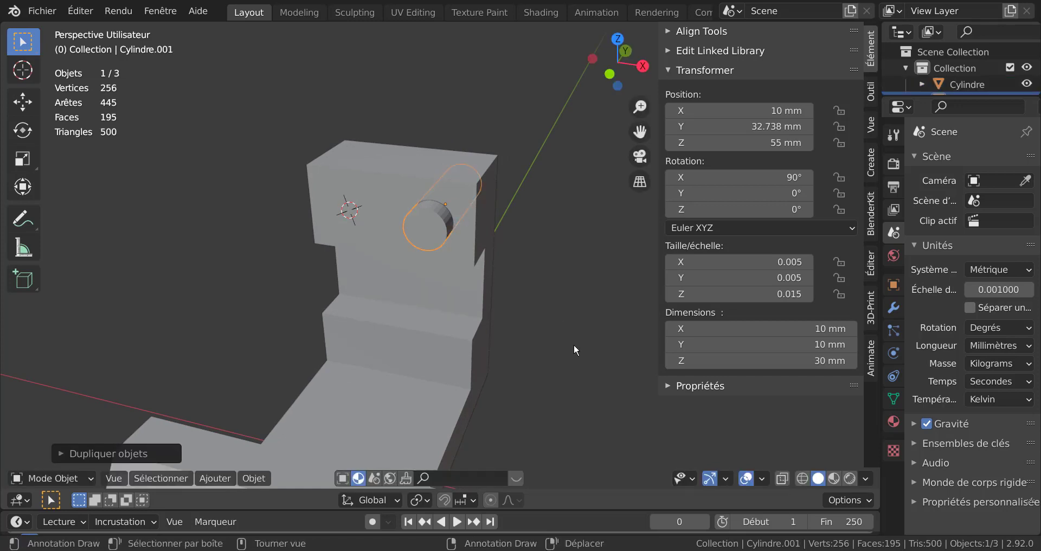
Move the duplicate to the 3D cursor, then slide it along Y to 32.518 mm.
key("shift+s")
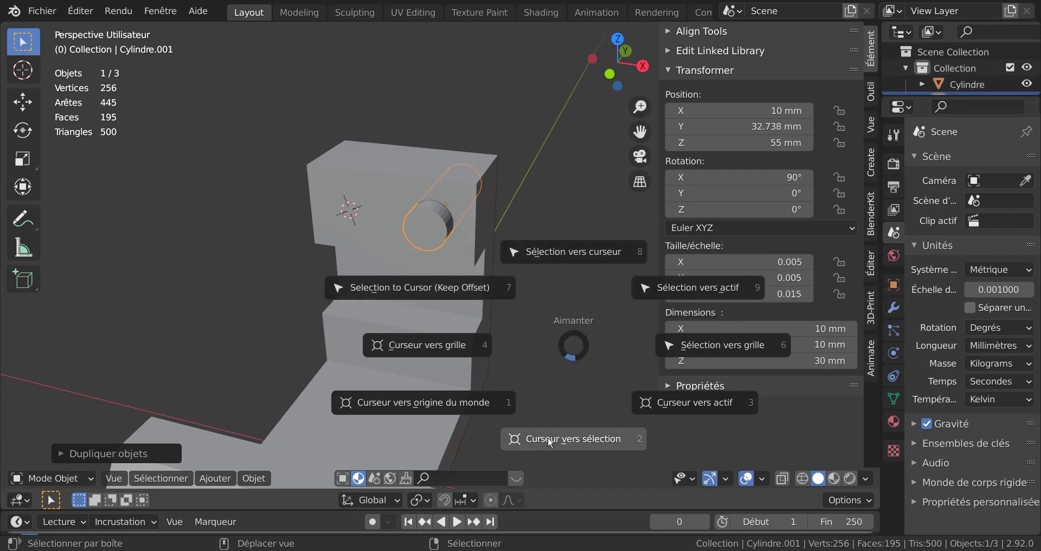
left_click(562, 253)
middle_click_drag(553, 251, 549, 369)
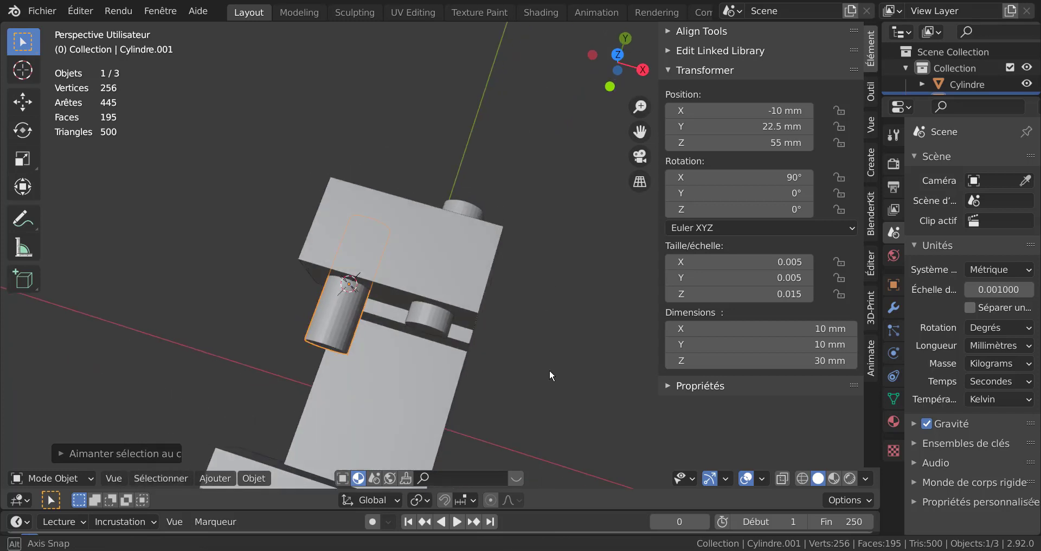
middle_click_drag(581, 288, 573, 371)
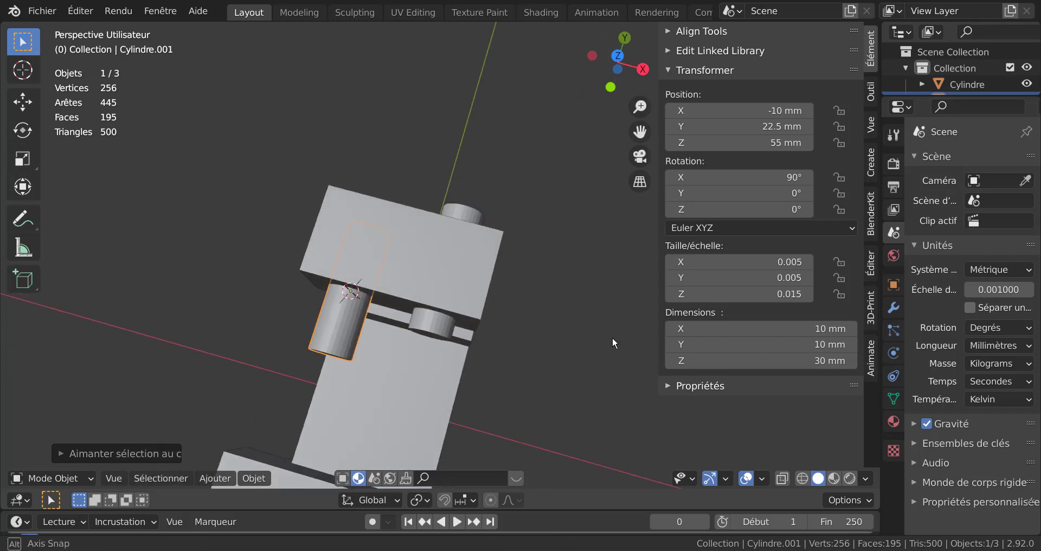
key("g")
key("y")
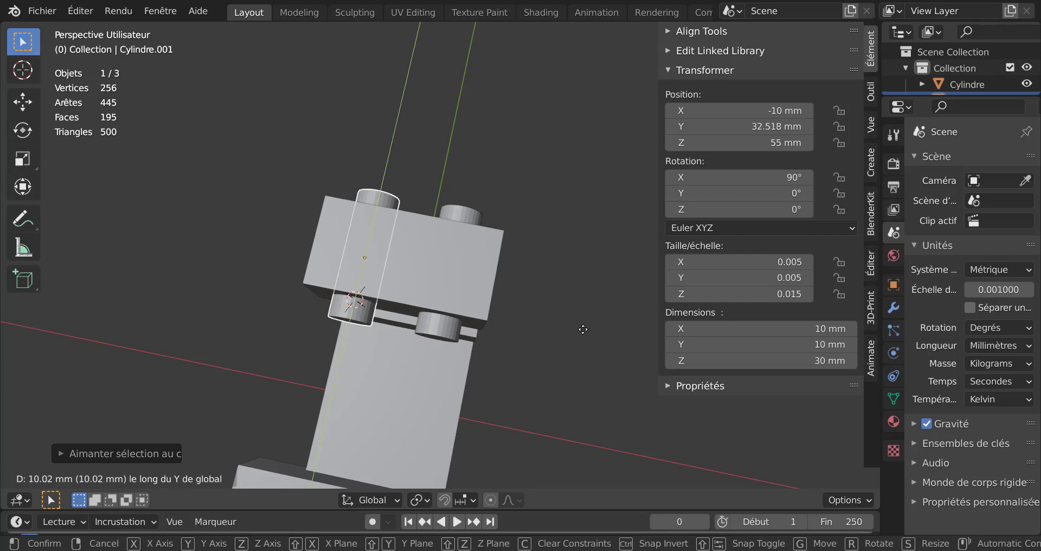
left_click(558, 357)
mouse_move(528, 364)
middle_mouse_down()
mouse_move(564, 267)
mouse_move(454, 224)
middle_mouse_up()
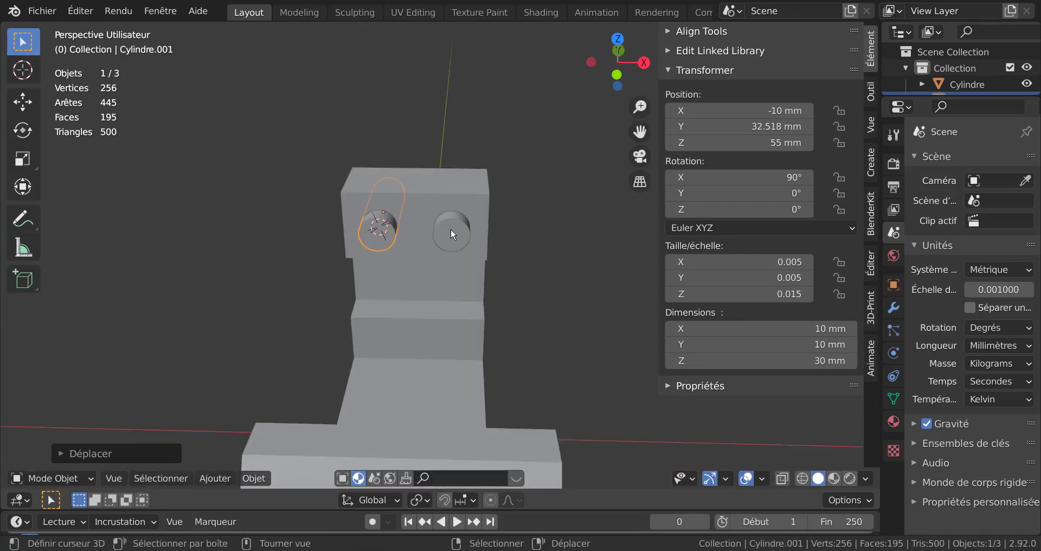
Select both cylinders, keeping the right-hand one active.
left_click(451, 229)
mouse_move(502, 269)
middle_mouse_down()
mouse_move(516, 303)
mouse_move(381, 229)
middle_mouse_up()
left_click(380, 228, "shift")
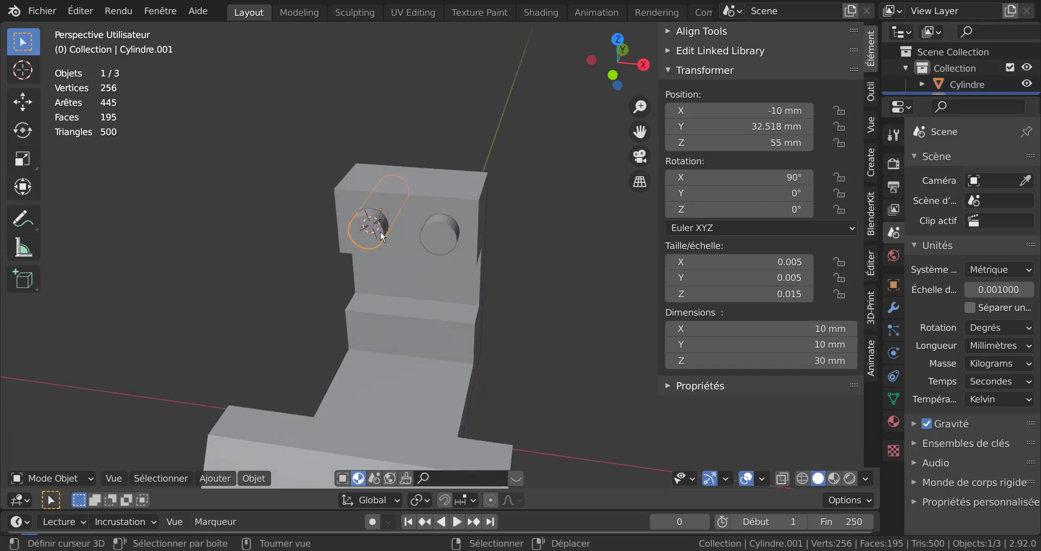
left_click(430, 230, "shift")
middle_click_drag(584, 306, 519, 327)
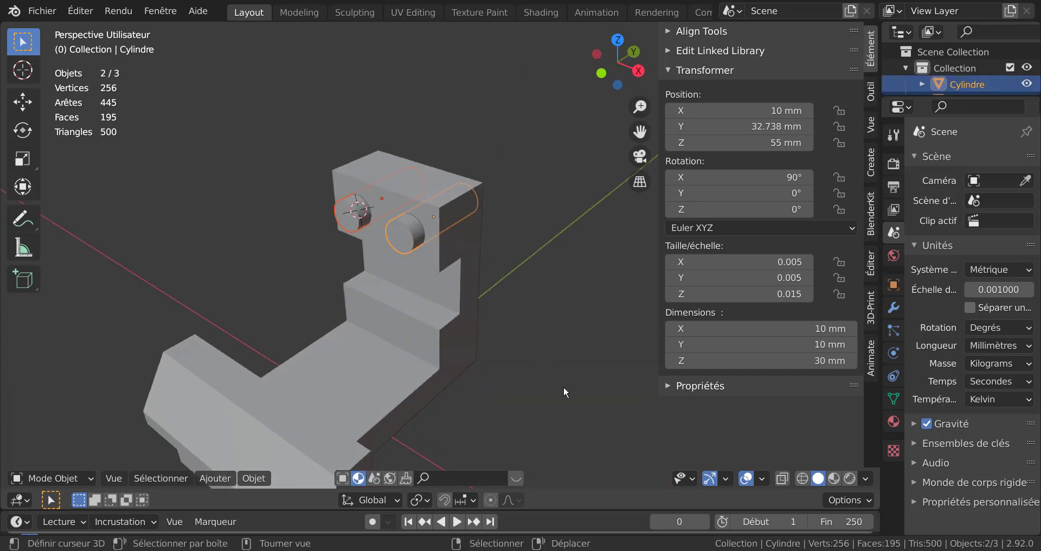
Join the two cylinders into a single Cylindre object.
key("ctrl+j")
key("g")
key("Escape")
Check the cylinders' alignment against the bracket mesh in front view, then reselect the cylinders.
mouse_move(582, 238)
middle_mouse_down()
mouse_move(581, 297)
mouse_move(479, 395)
middle_mouse_up()
left_click(416, 361)
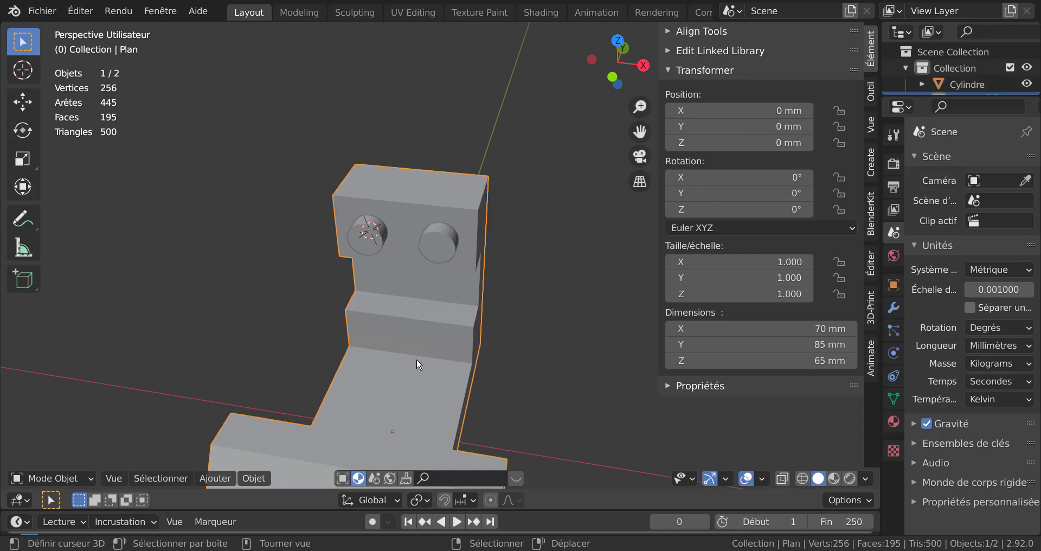
key("Tab")
middle_click_drag(439, 328, 623, 312)
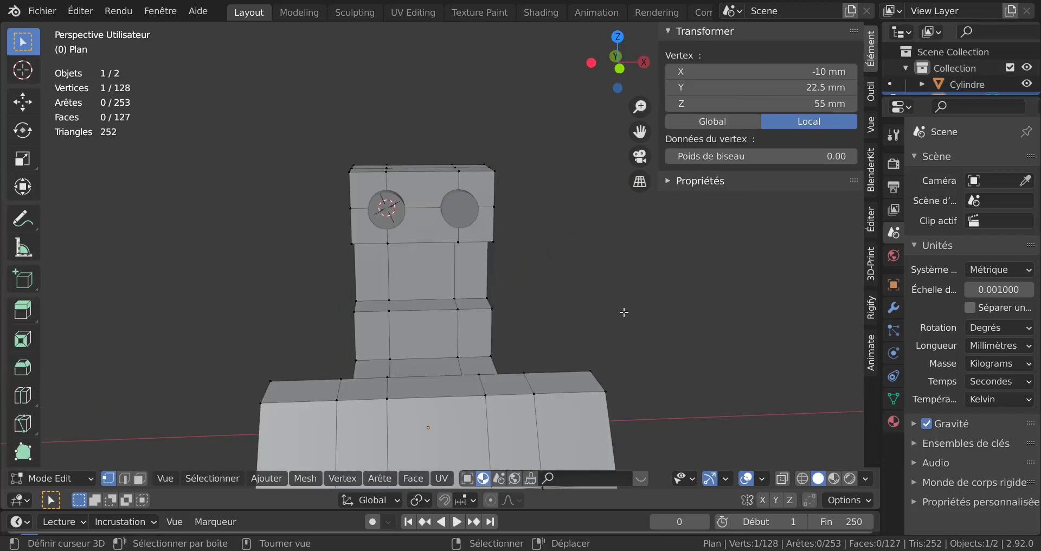
key("KP_1")
scroll(624, 312, "up", 5)
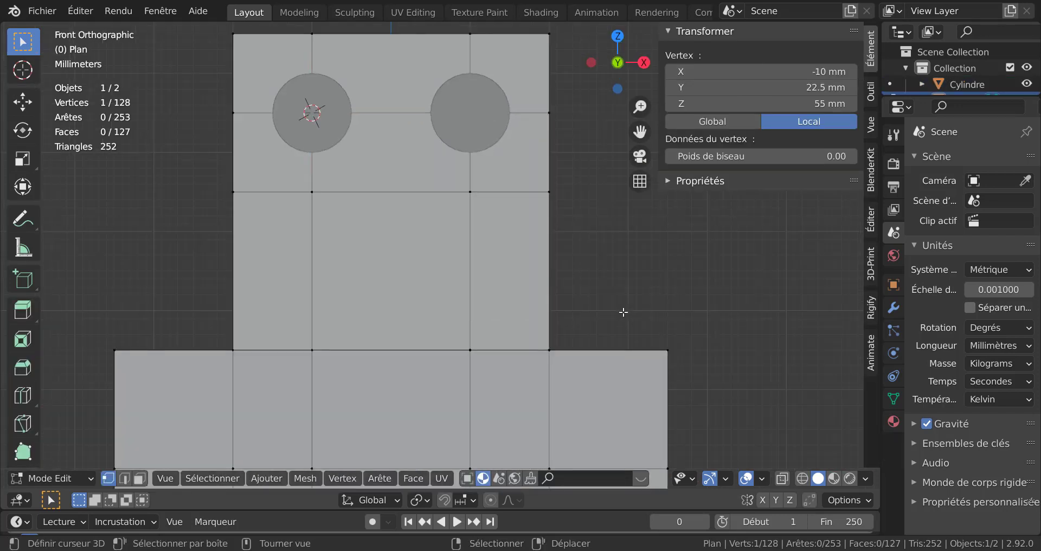
scroll(624, 313, "up", 3, "shift")
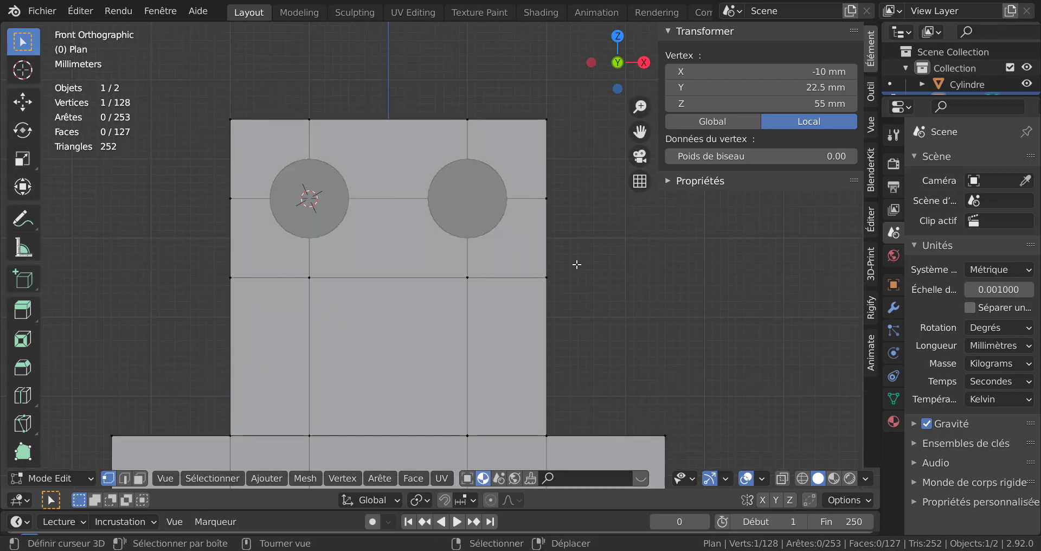
mouse_move(616, 341)
middle_mouse_down()
mouse_move(559, 314)
mouse_move(553, 373)
middle_mouse_up()
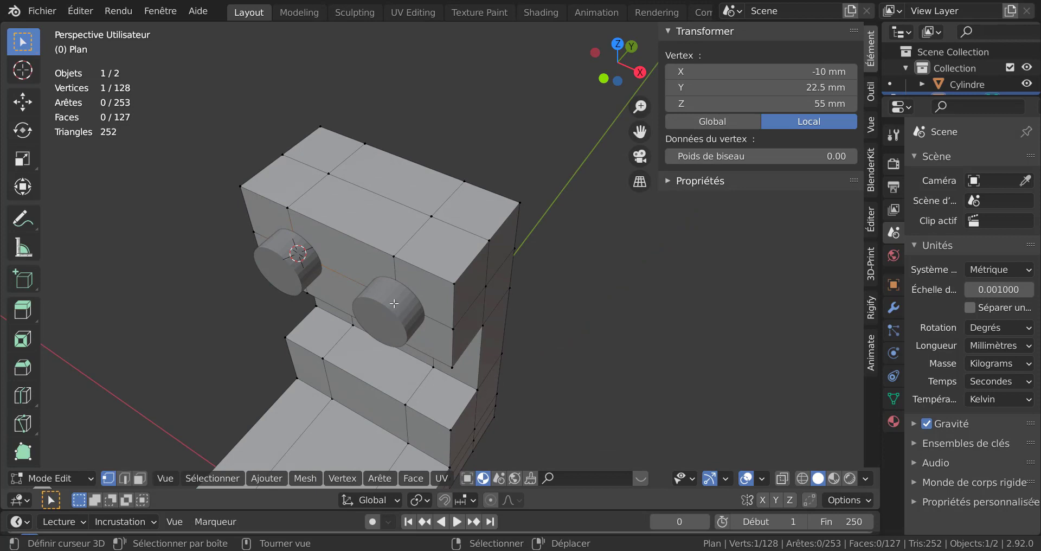
key("Tab")
left_click(402, 315)
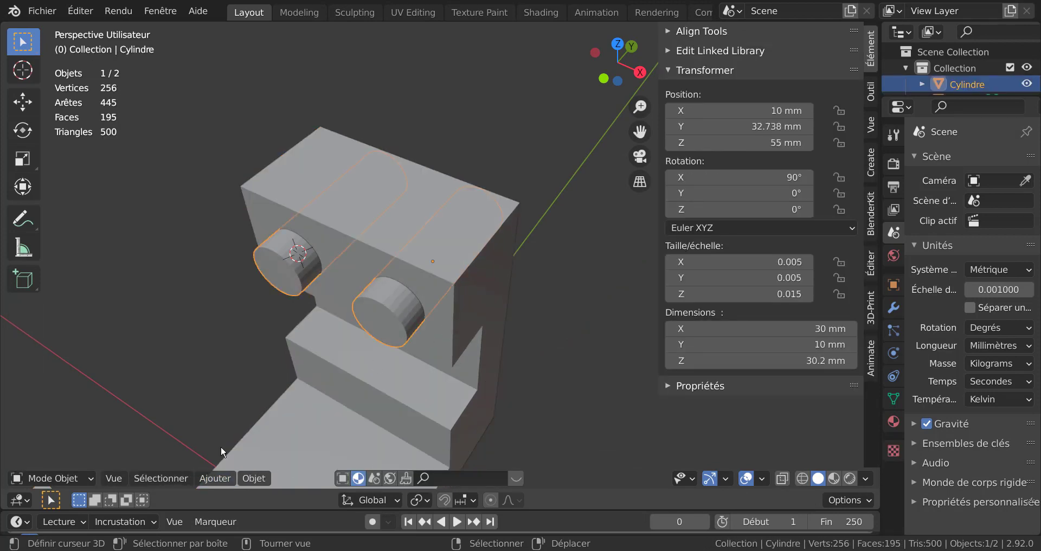
Shade the joined cylinders smooth and enable Auto Smooth at 30° in their Normals settings.
left_click(227, 480)
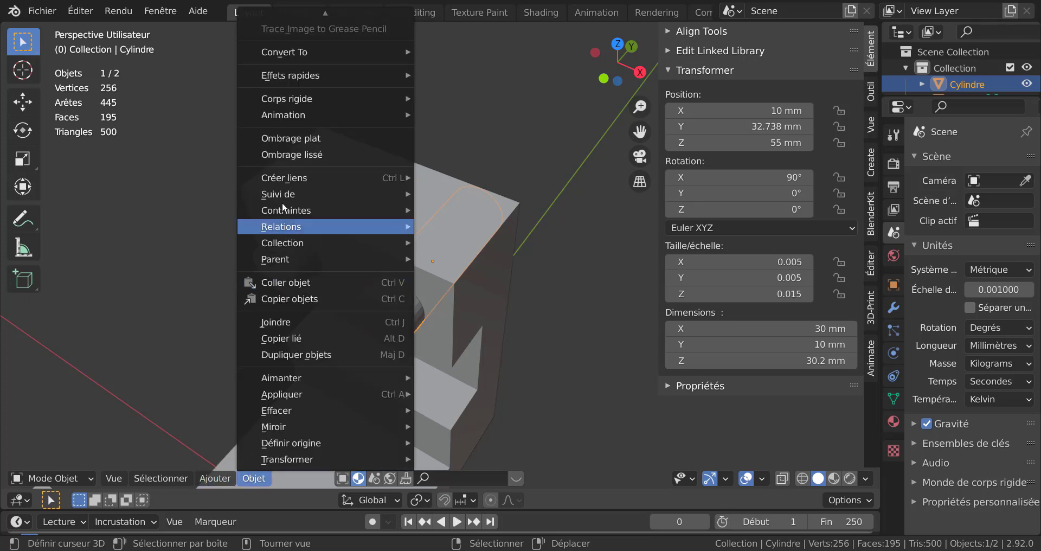
left_click(298, 155)
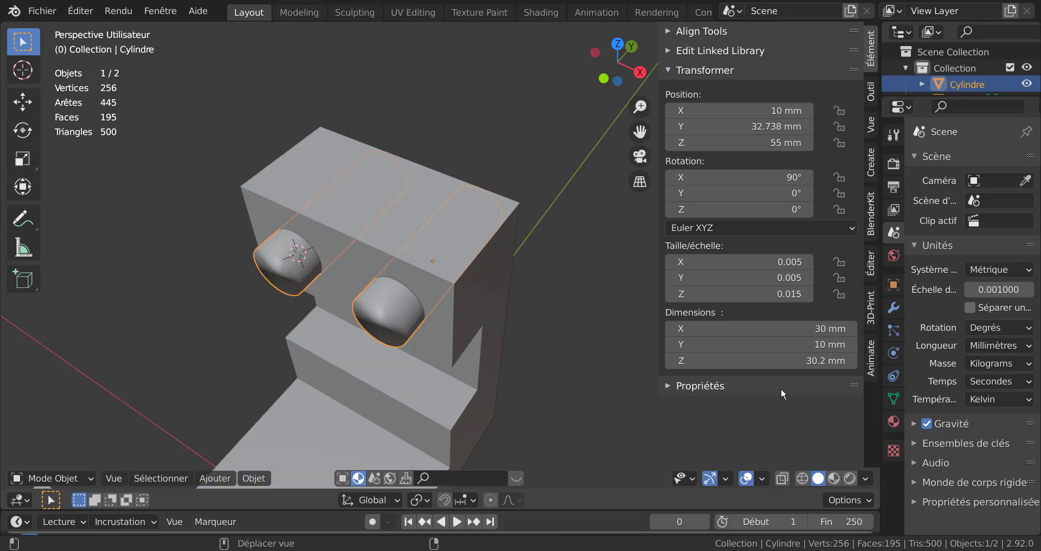
left_click(893, 399)
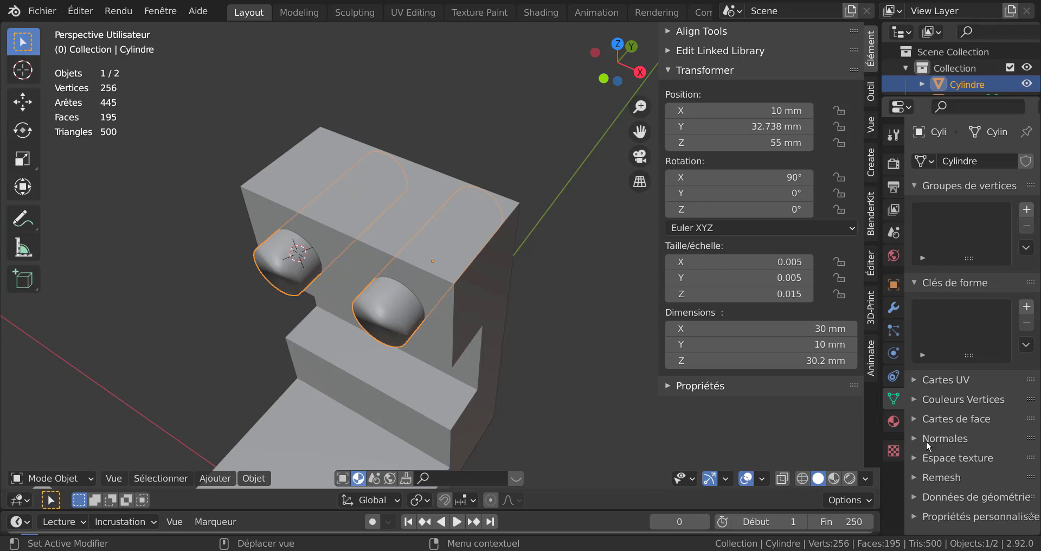
left_click(918, 436)
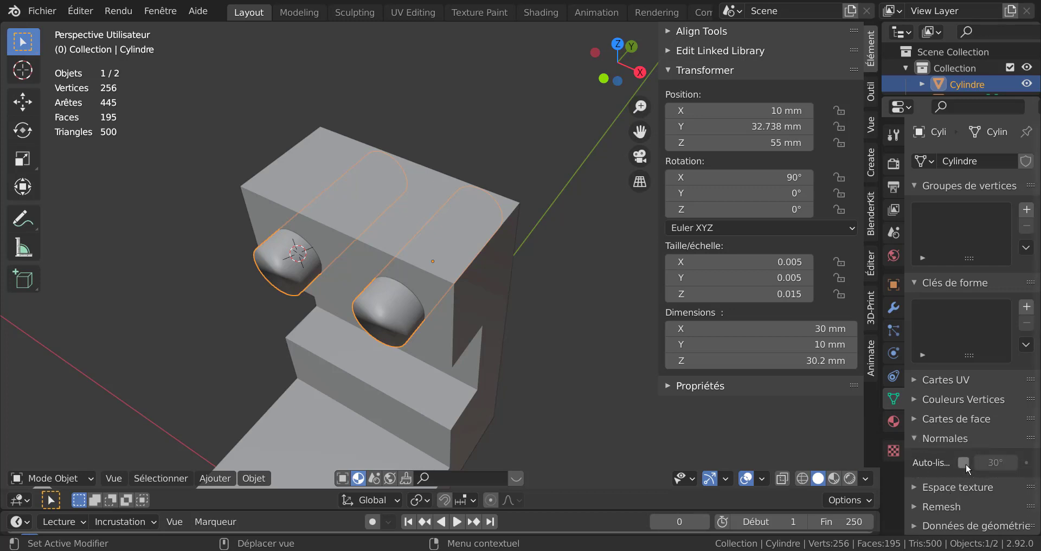
left_click_drag(874, 440, 726, 440)
scroll(925, 326, "down", 1)
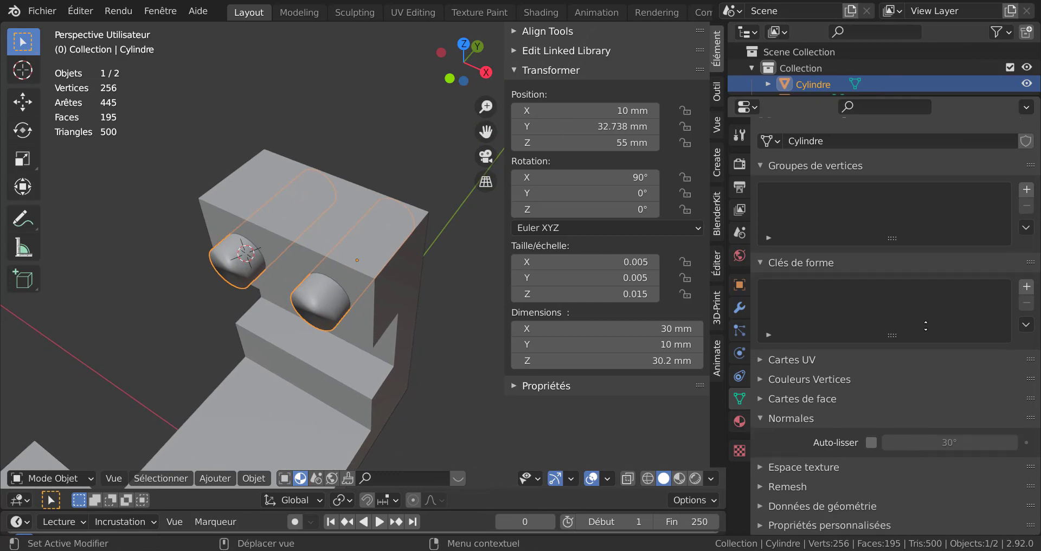
middle_click_drag(911, 402, 920, 364, "ctrl")
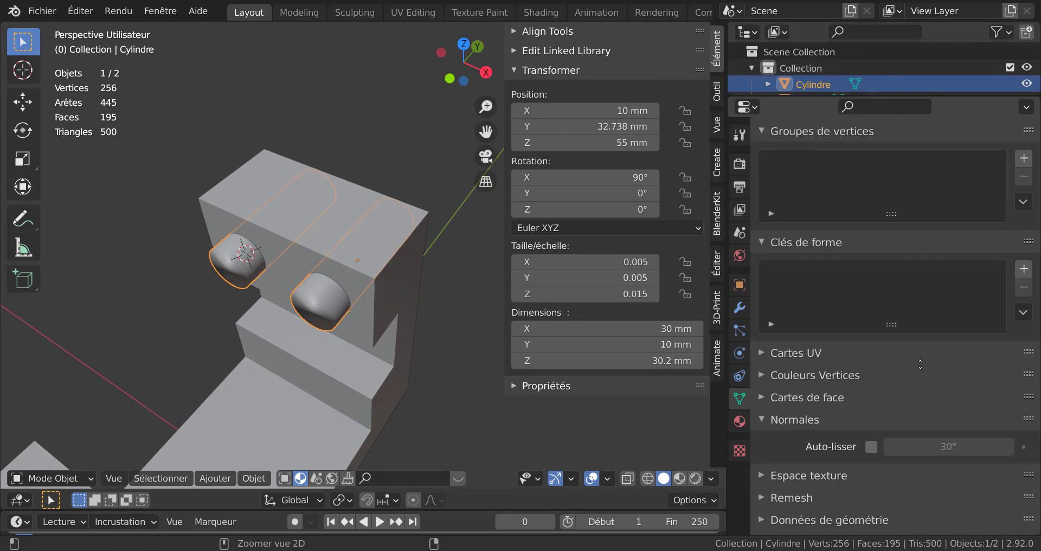
left_click(876, 447)
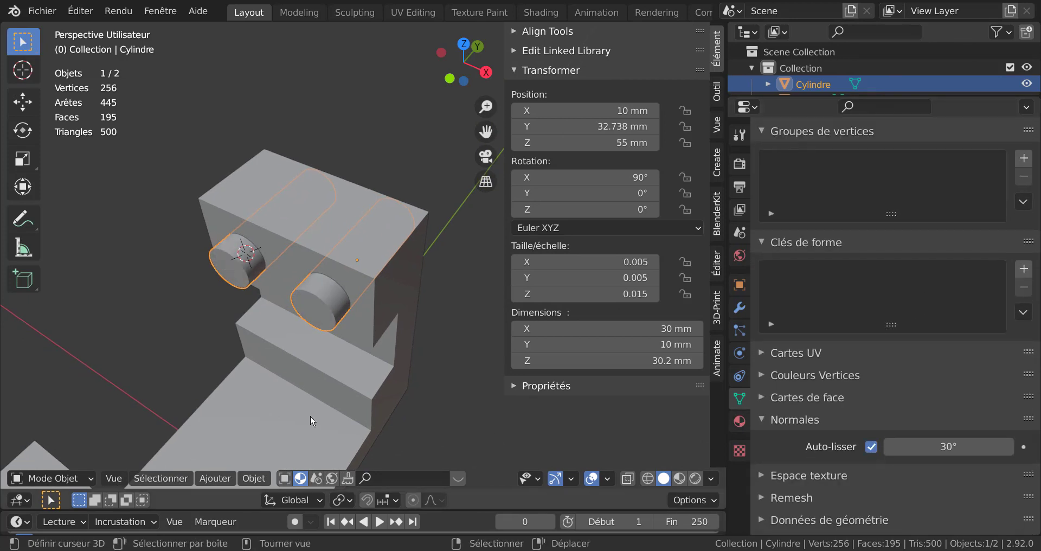
mouse_move(63, 321)
middle_mouse_down()
mouse_move(166, 243)
mouse_move(155, 246)
middle_mouse_up()
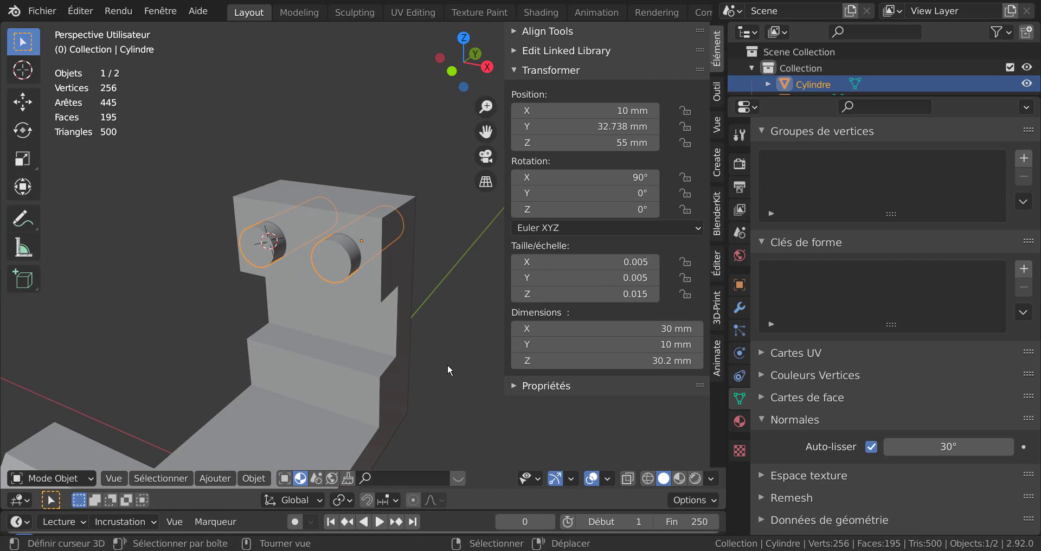
Make Plan the active object and Bool Tool-subtract the cylinders, leaving two holes in the upper block.
key("n")
mouse_move(413, 282)
middle_mouse_down()
mouse_move(405, 308)
mouse_move(317, 271)
middle_mouse_up()
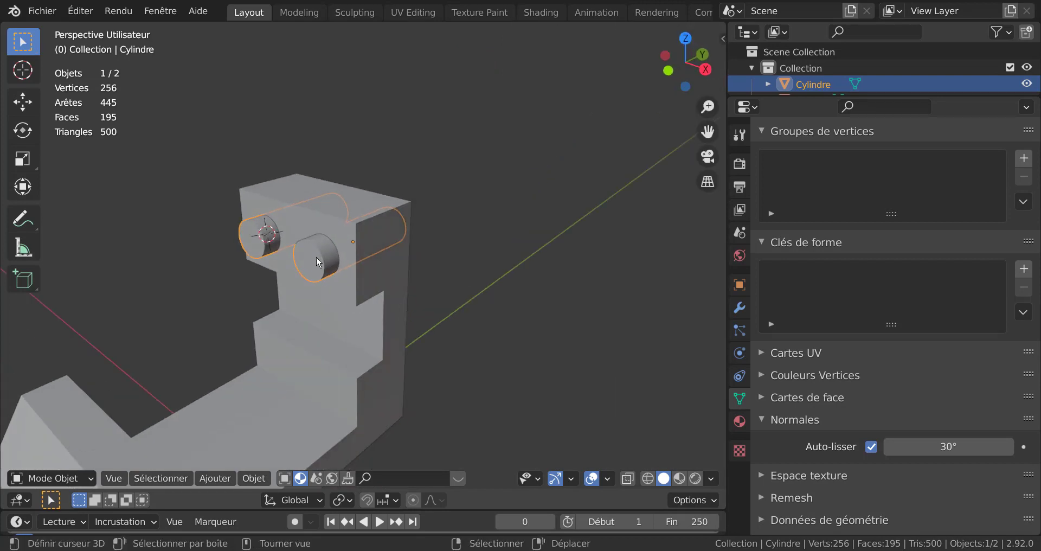
left_click(363, 275, "shift")
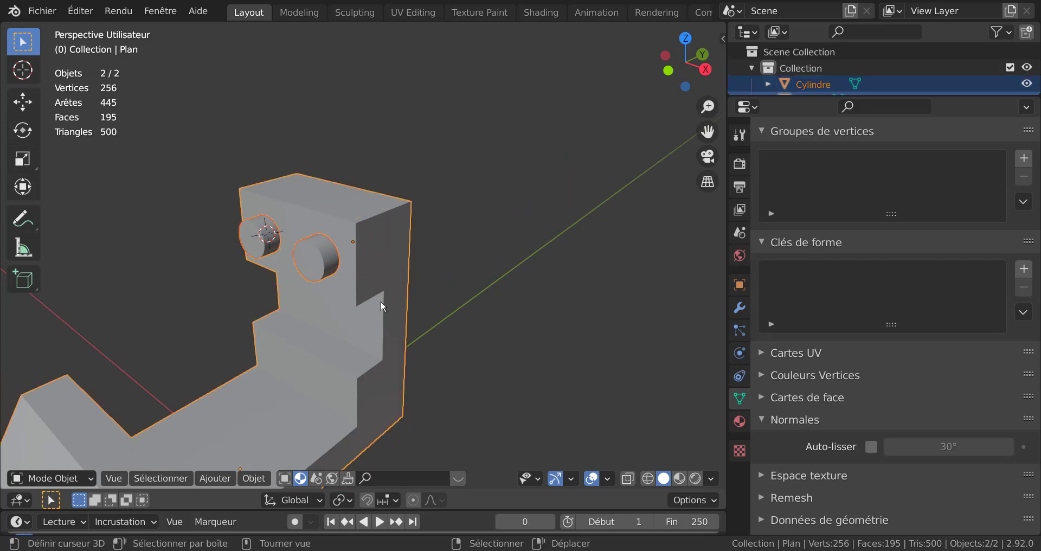
scroll(374, 291, "up", 1)
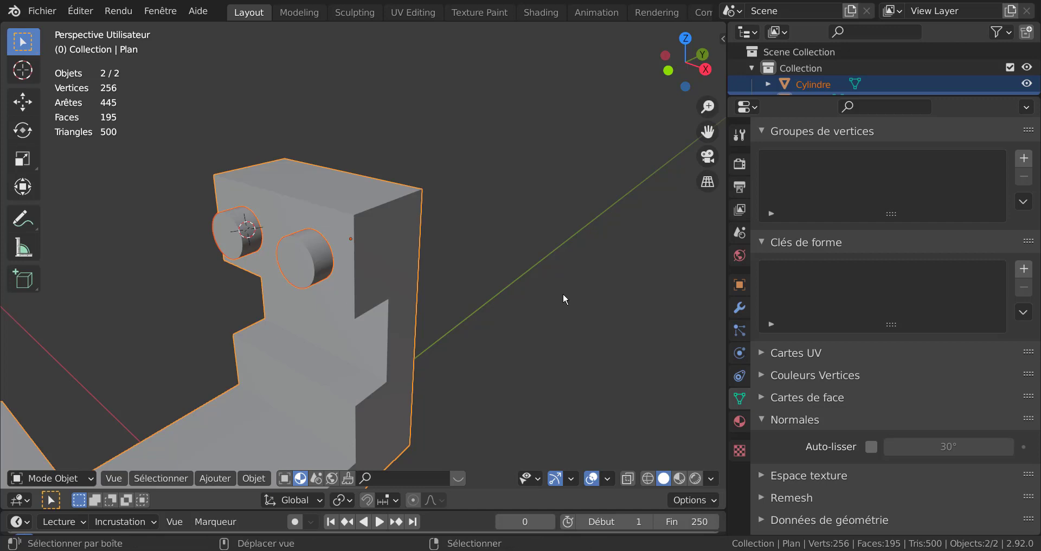
key("ctrl+KP_Subtract")
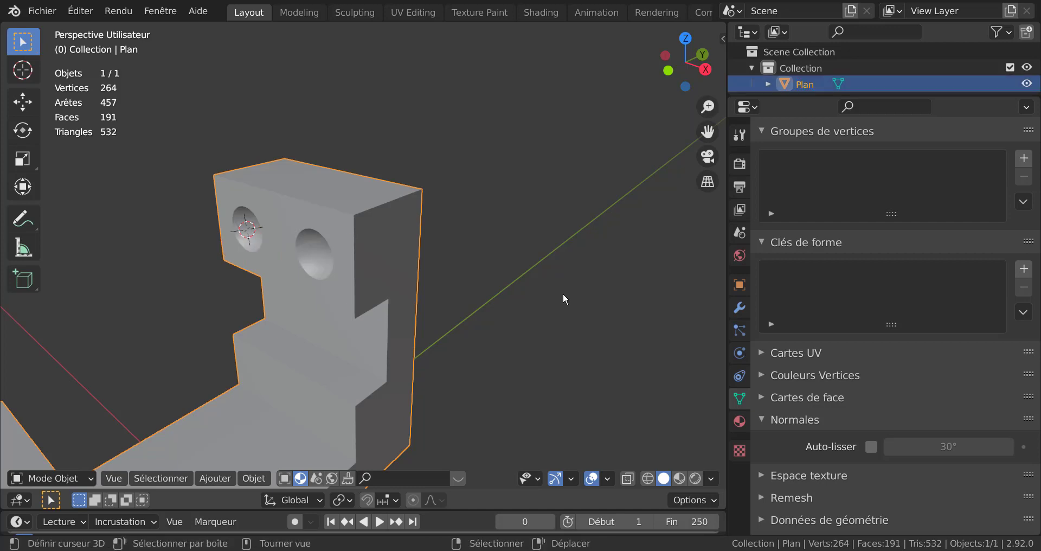
mouse_move(559, 292)
middle_mouse_down()
mouse_move(620, 265)
mouse_move(538, 291)
mouse_move(528, 305)
mouse_move(559, 281)
mouse_move(431, 272)
mouse_move(506, 285)
middle_mouse_up()
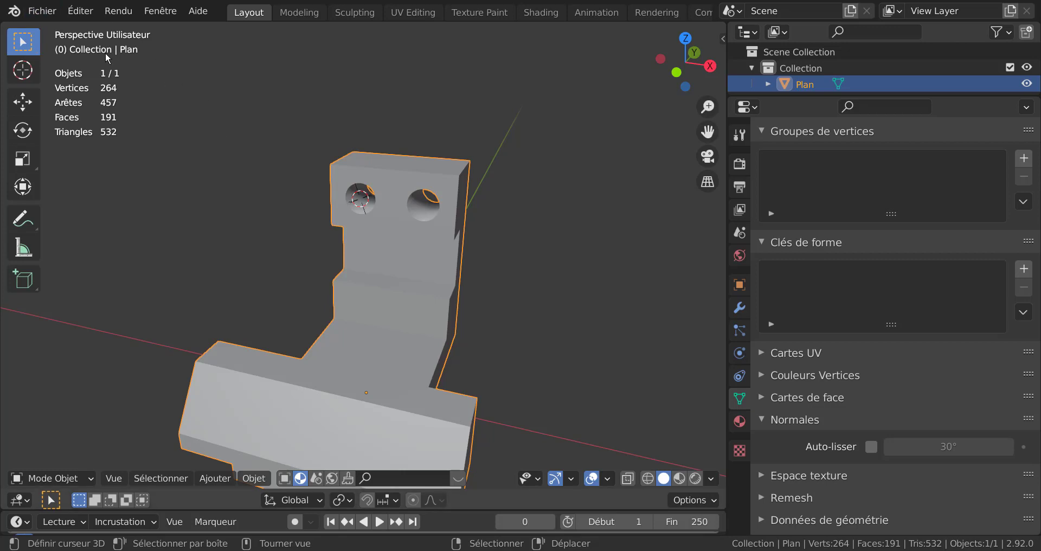
left_click(74, 13)
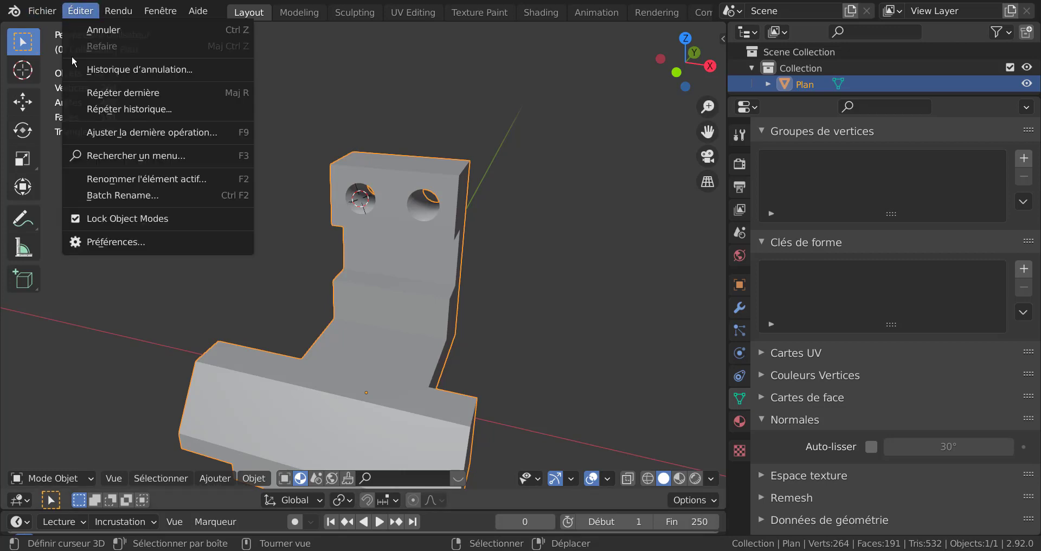
left_click(99, 248)
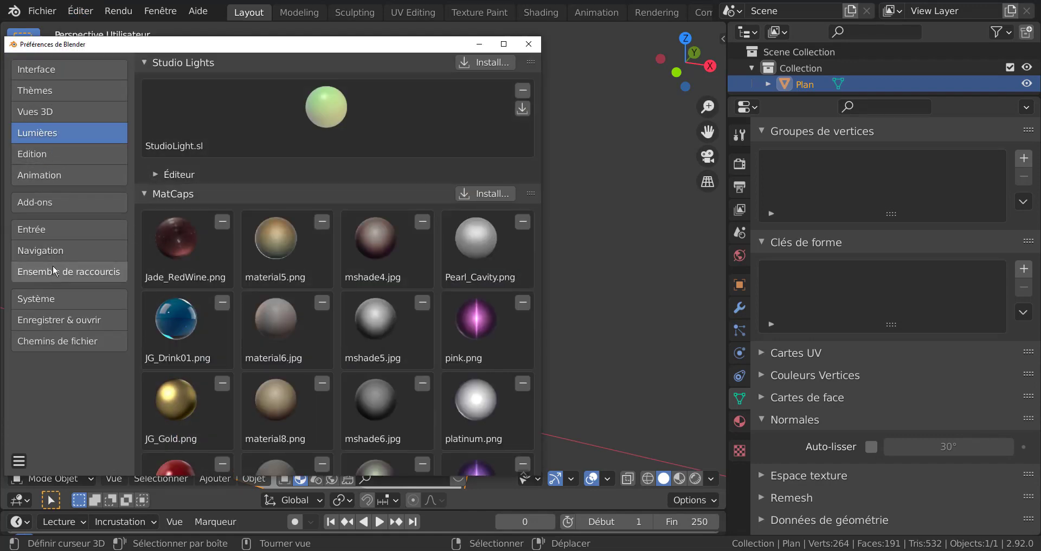
left_click(44, 202)
left_click(449, 88)
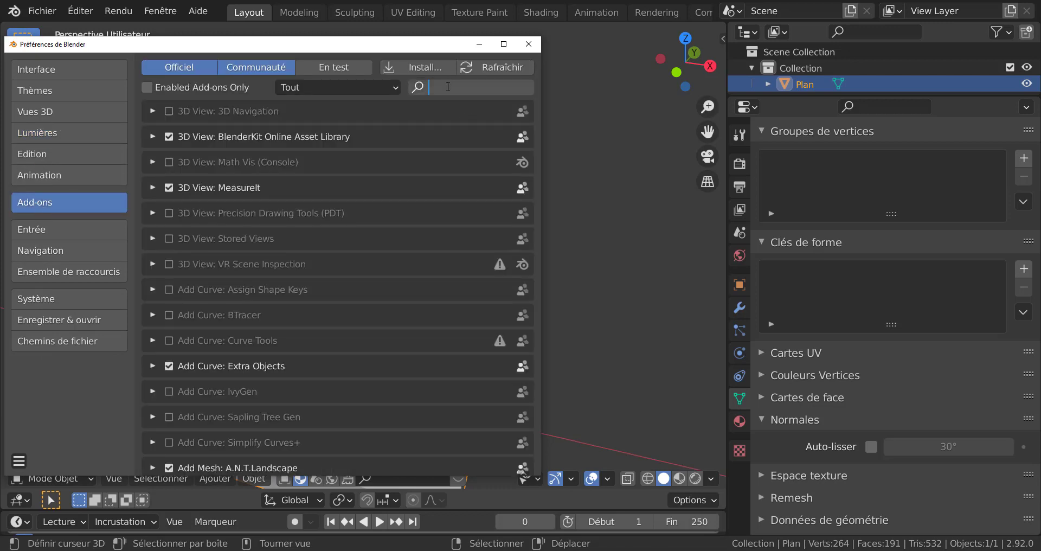
type("BOOL")
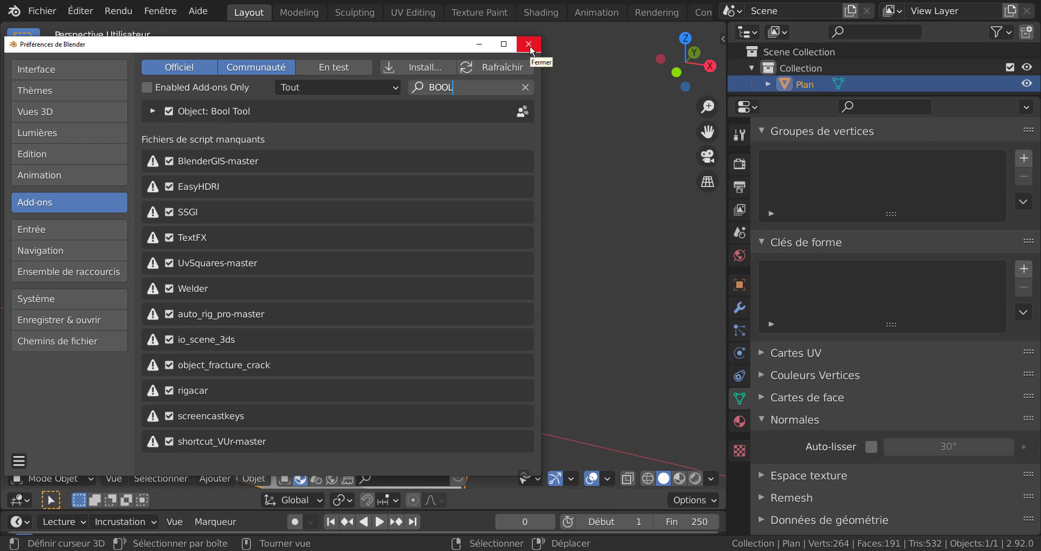
left_click(528, 44)
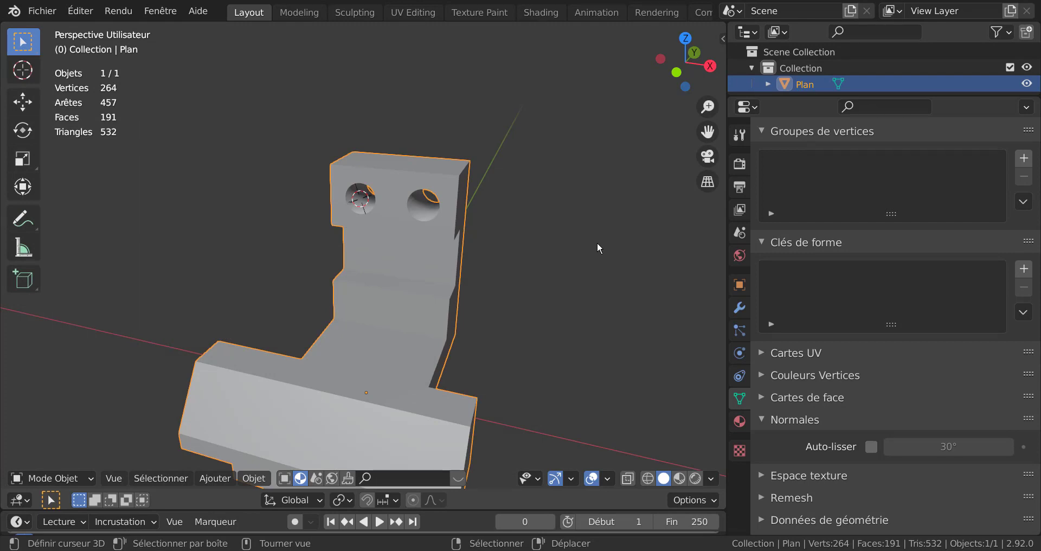
Put the bracket into Edit Mode, then bring up the reference drawing in XnView.
mouse_move(597, 248)
middle_mouse_down()
mouse_move(443, 245)
mouse_move(503, 236)
middle_mouse_up()
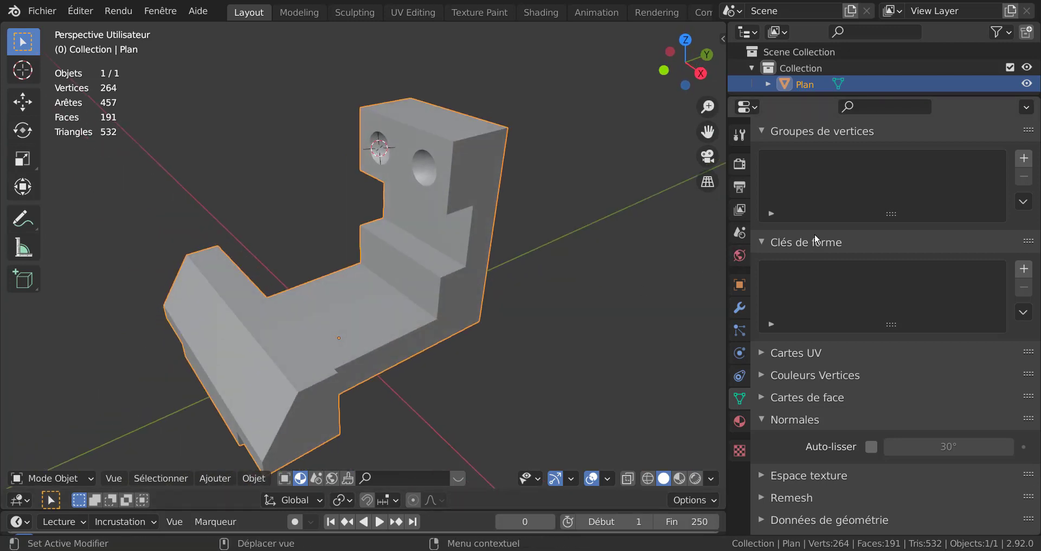
mouse_move(542, 303)
middle_mouse_down()
mouse_move(404, 285)
mouse_move(378, 327)
mouse_move(349, 317)
middle_mouse_up()
key("Tab")
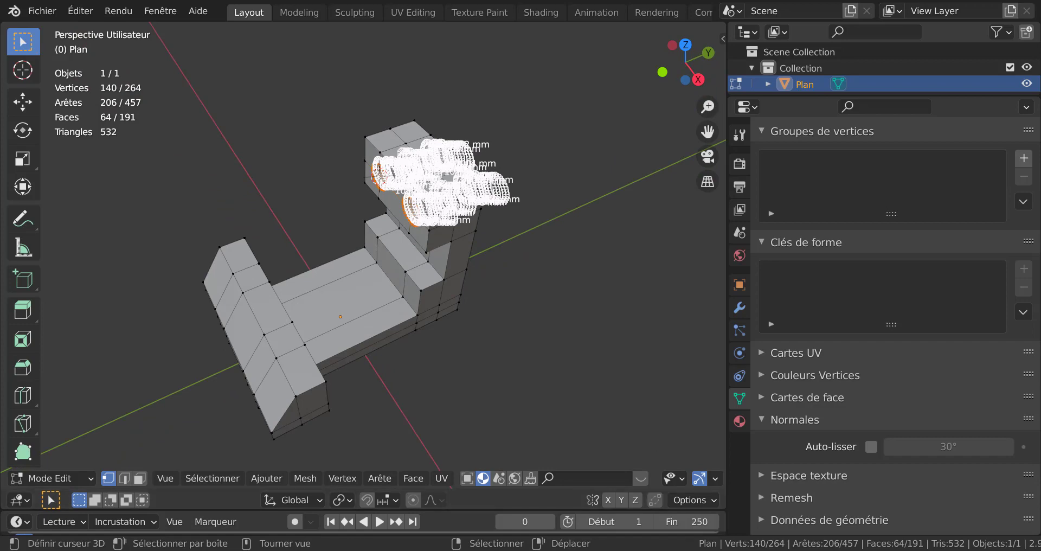
key("alt+Tab")
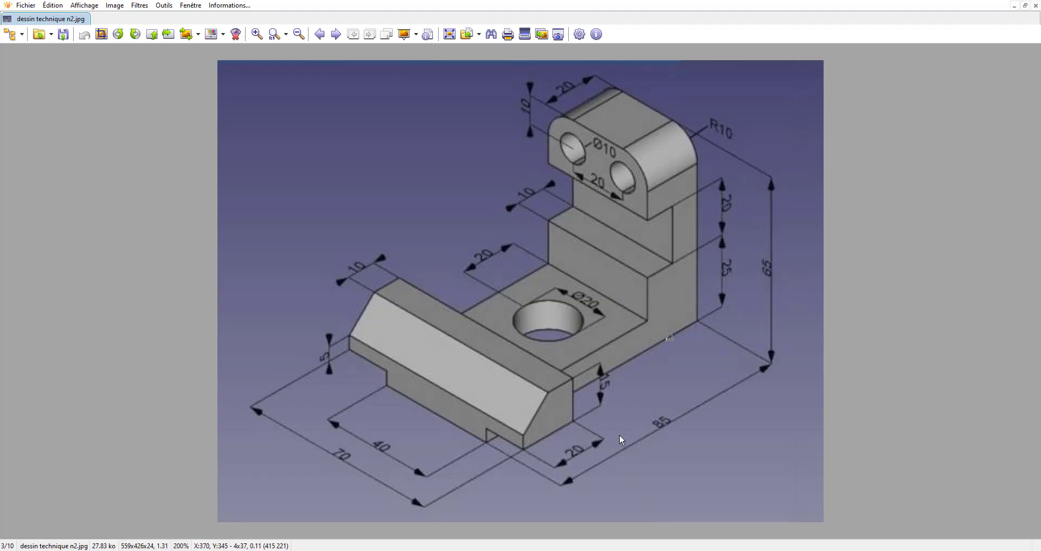
Examine the drawing's base dimensions full screen in XnView, then return to the Blender model.
key("Return")
scroll(576, 386, "up", 3)
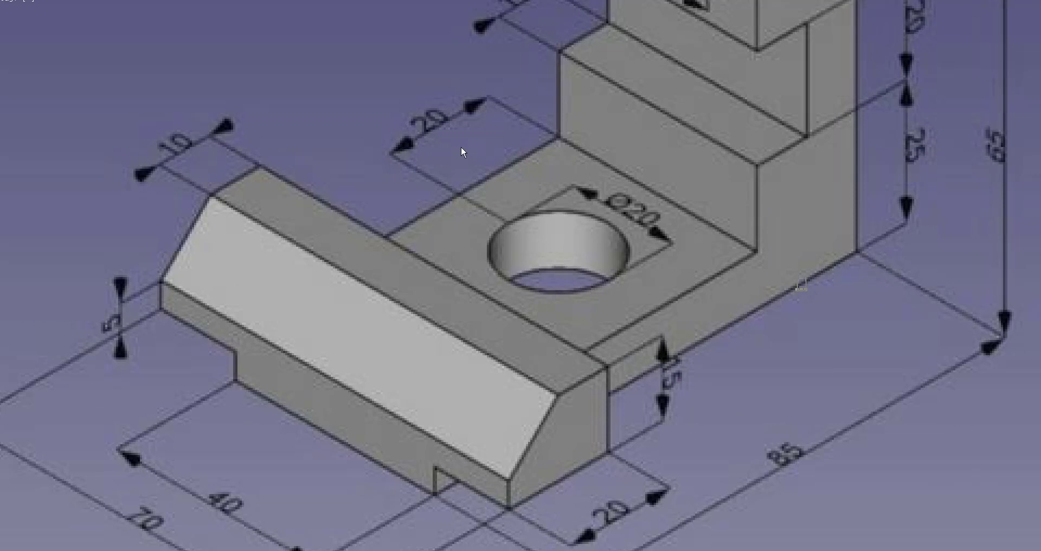
scroll(873, 443, "down", 2)
key("Return")
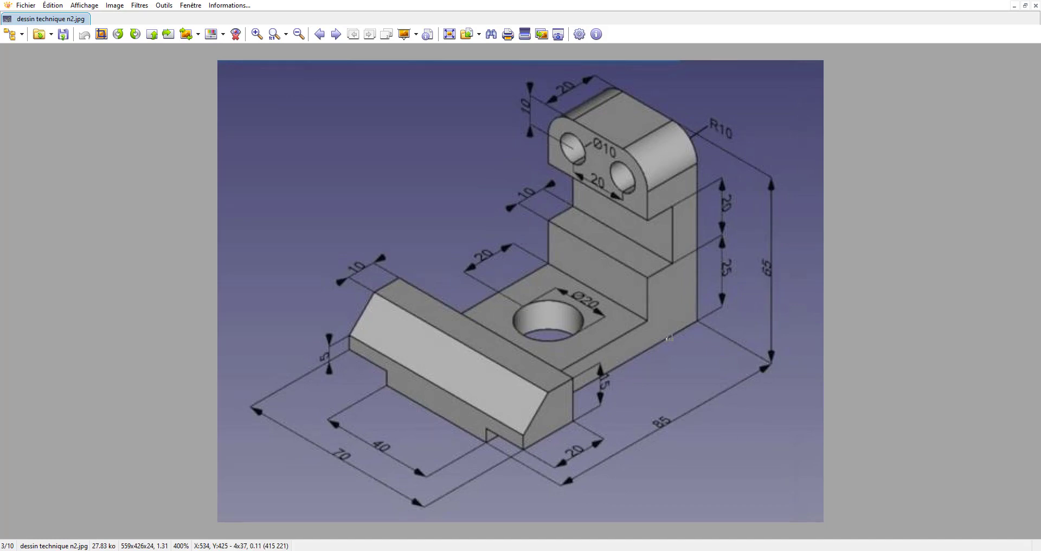
key("alt+Tab")
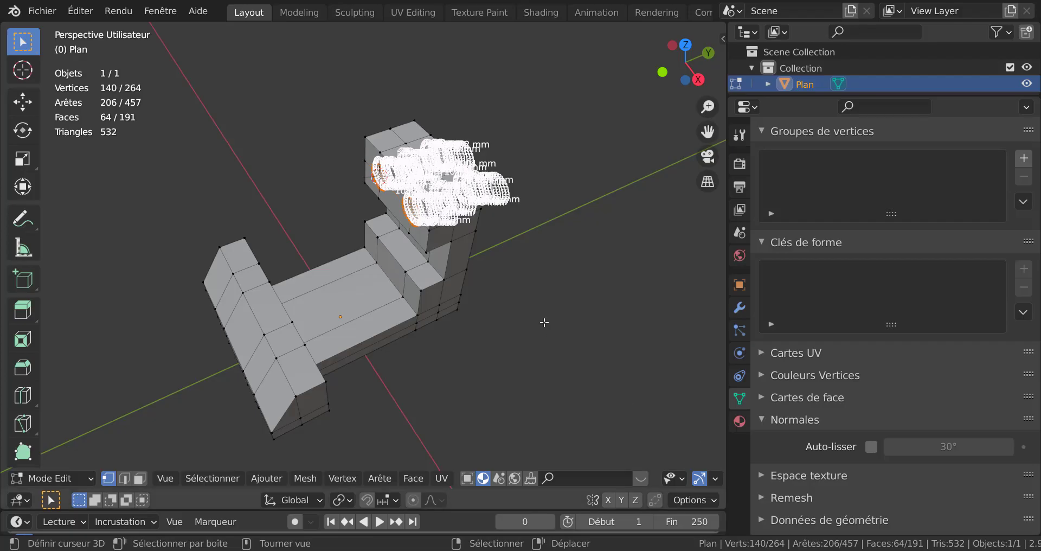
Add an edge loop across the base and shift it 2 mm along Y.
key("ctrl+r")
left_click(374, 339)
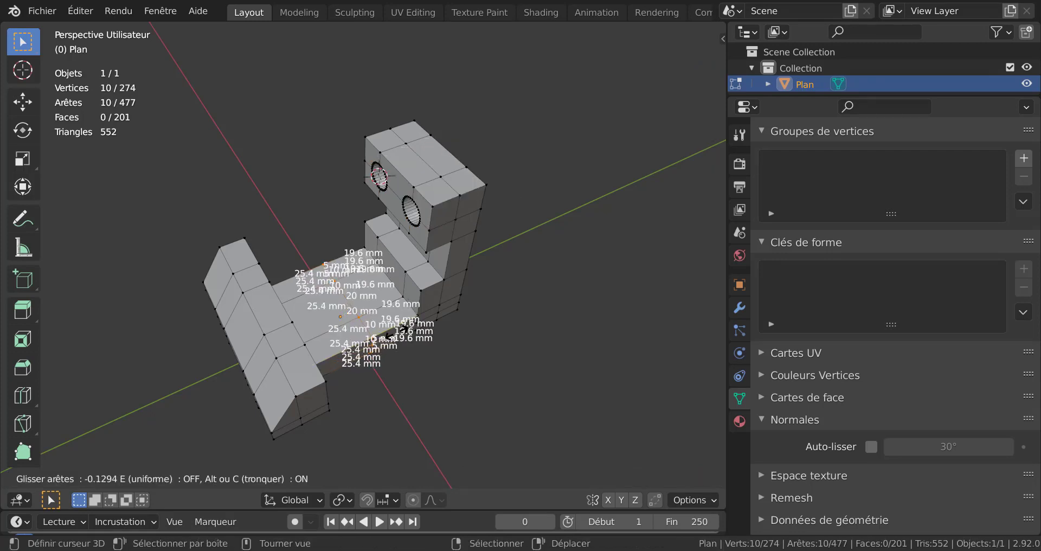
left_click(512, 322)
scroll(542, 346, "up", 2)
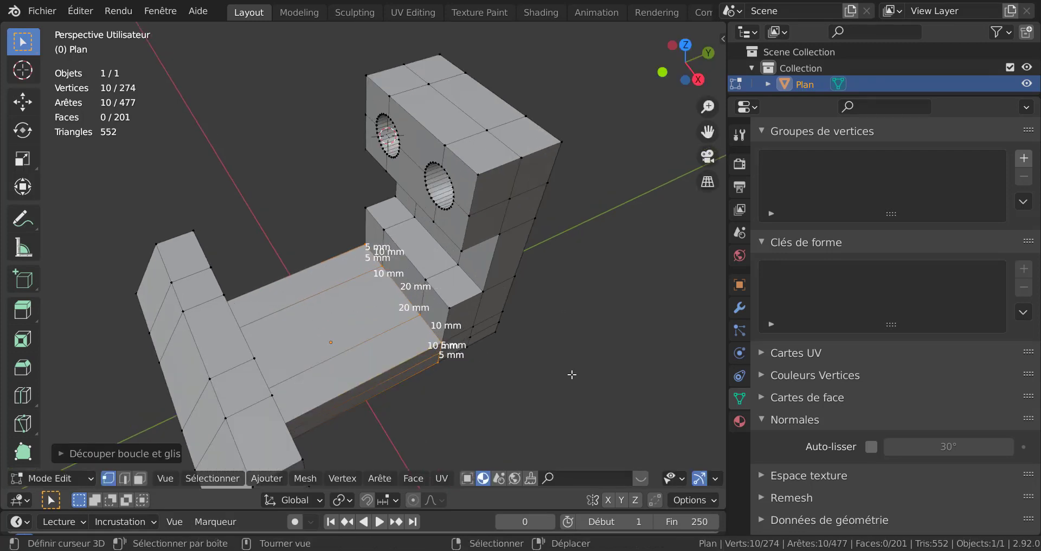
key("g")
key("y")
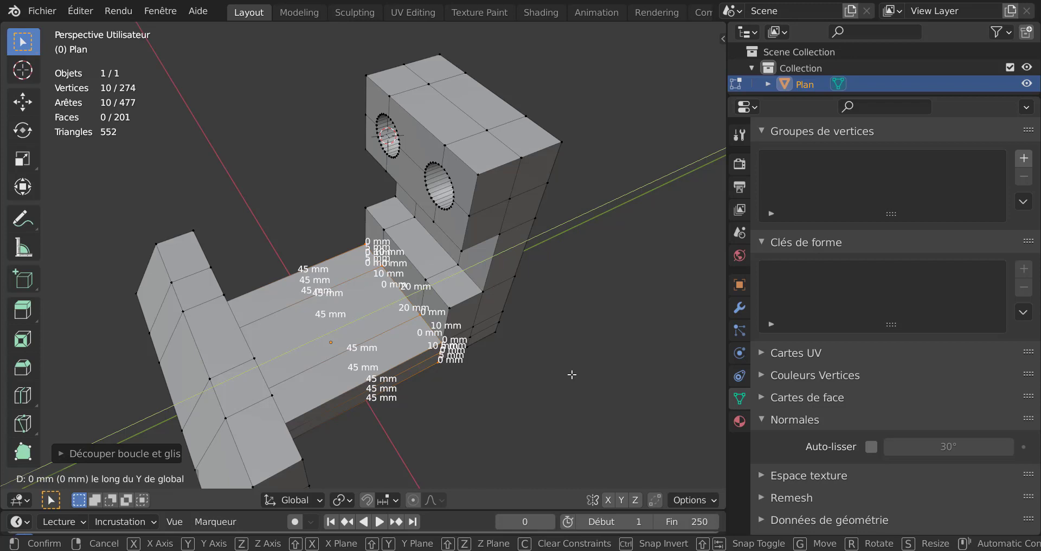
type("2")
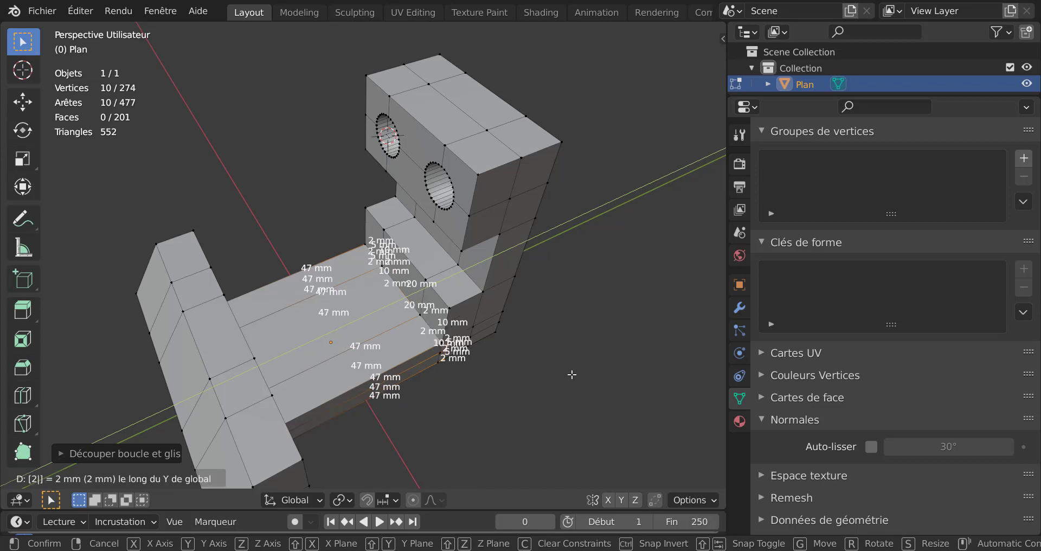
key("Return")
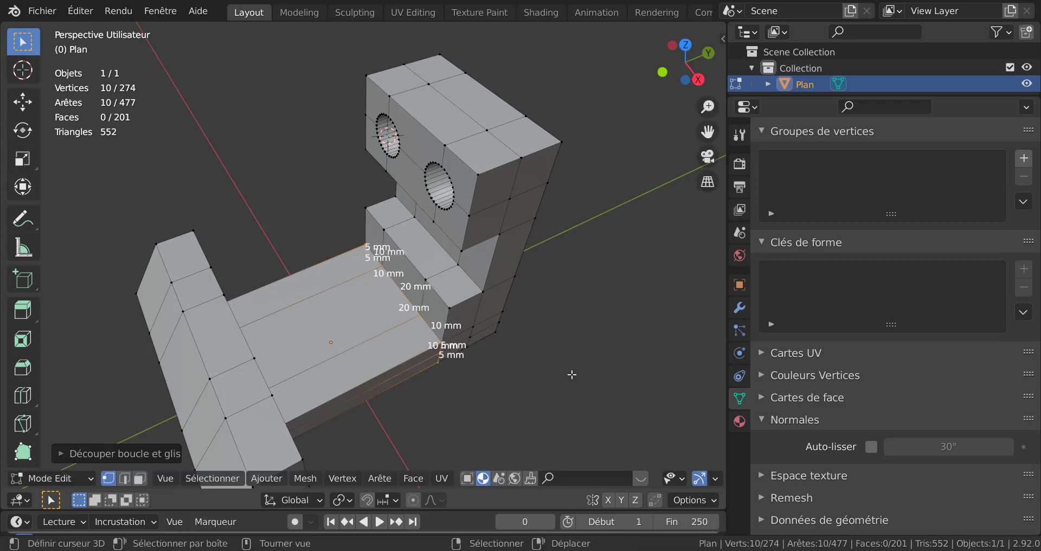
Extrude the selected loop -20 mm along Y.
key("e")
type("y")
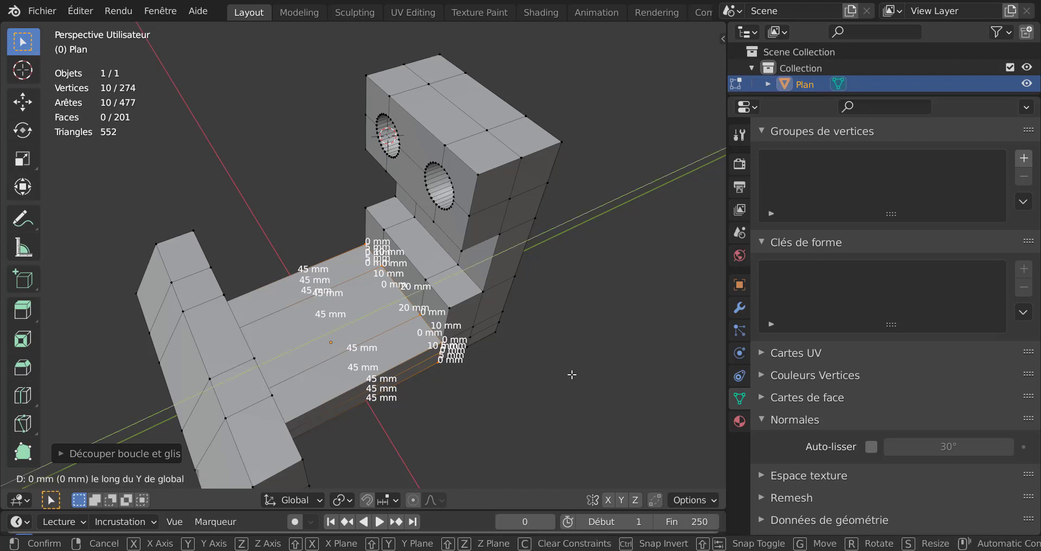
type("-20")
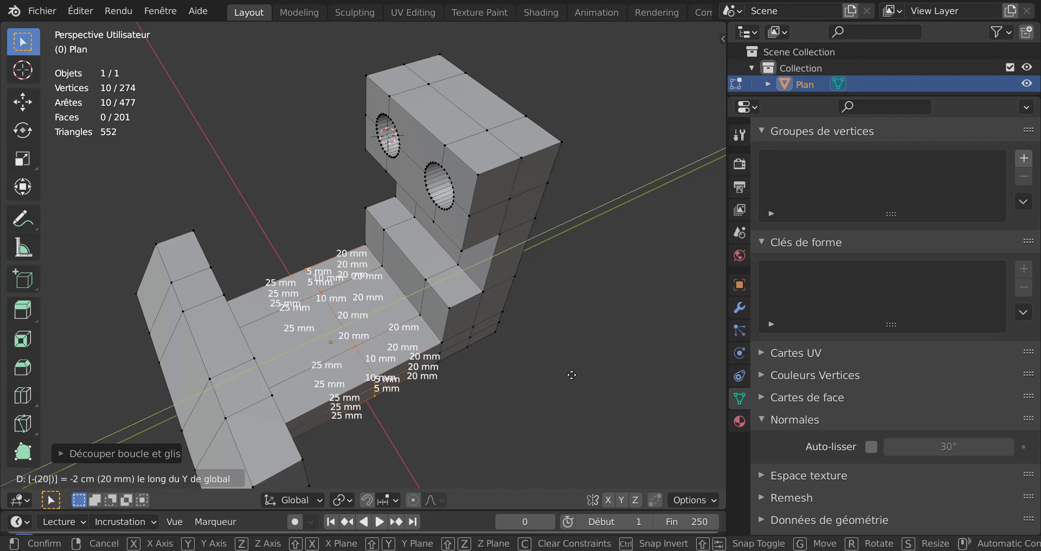
key("Return")
mouse_move(557, 348)
middle_mouse_down()
mouse_move(478, 379)
mouse_move(504, 309)
mouse_move(577, 365)
mouse_move(629, 365)
mouse_move(566, 383)
middle_mouse_up()
scroll(404, 270, "up", 2)
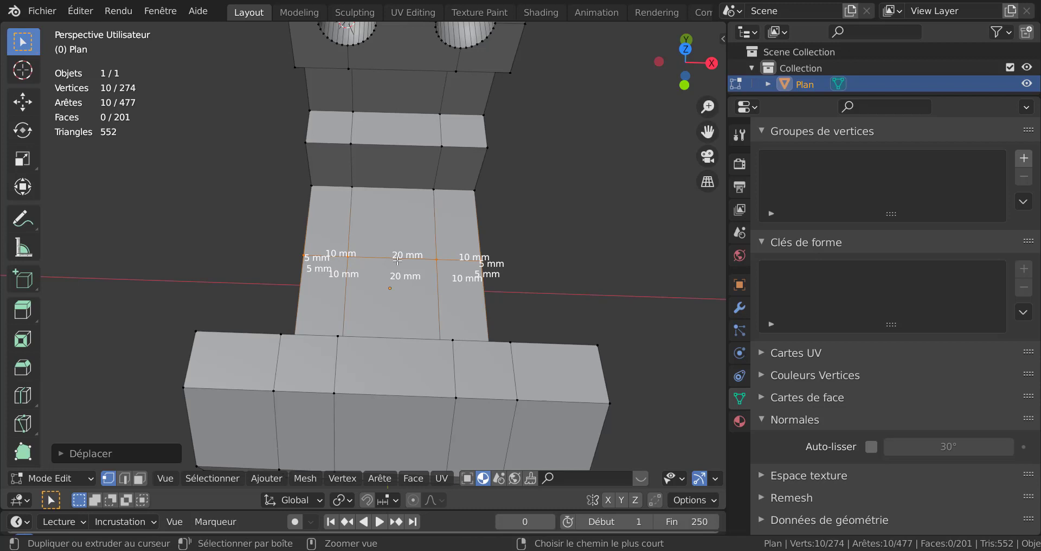
Cut a loop down the middle of the base and select a vertex on it.
key("ctrl+r")
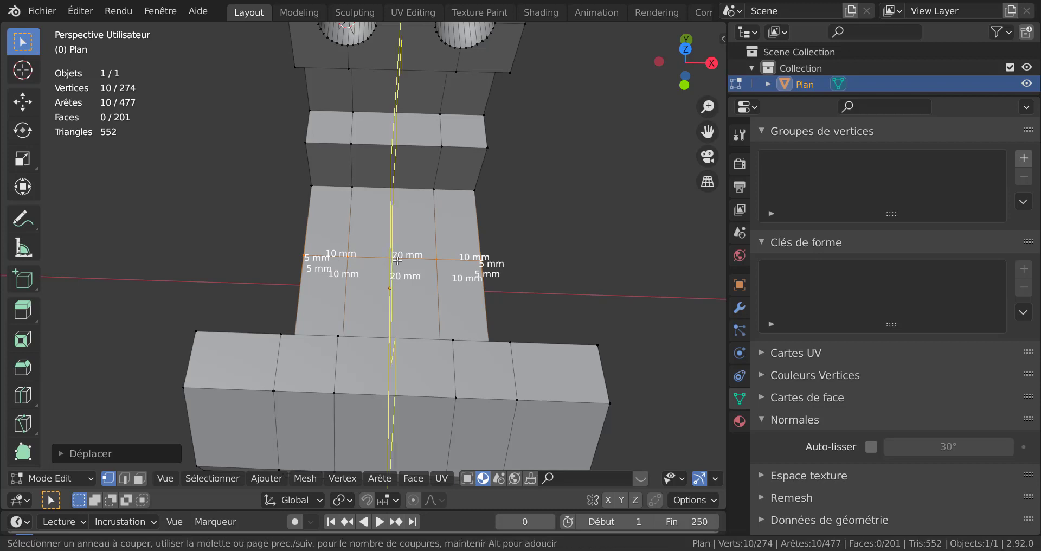
left_click(397, 261)
middle_click_drag(398, 260, 408, 295)
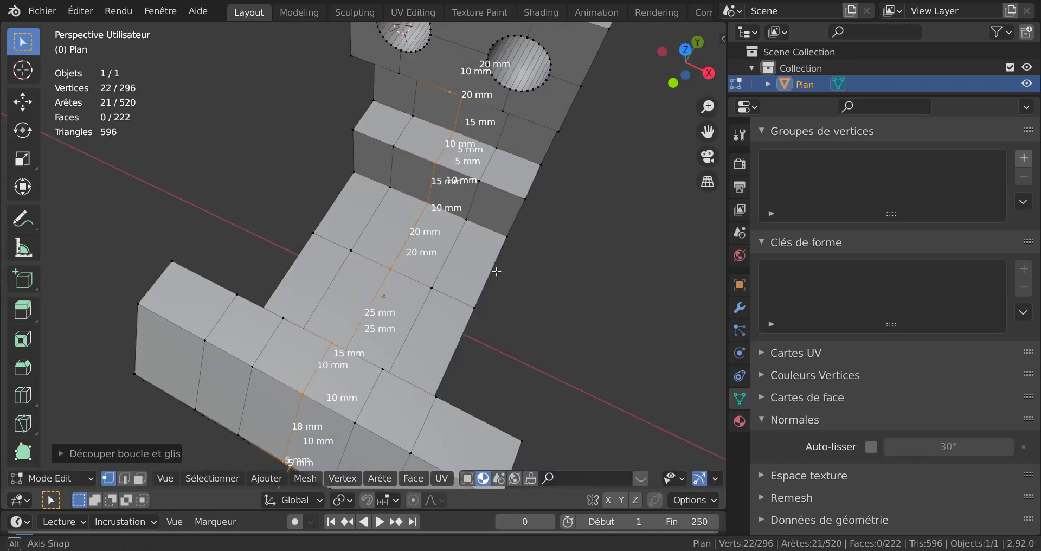
left_click(391, 269)
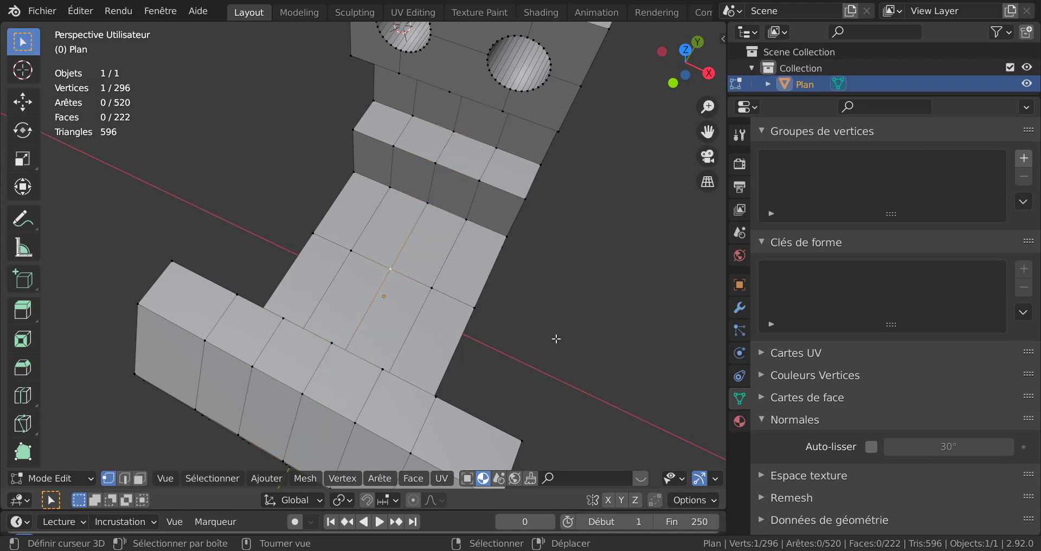
middle_click_drag(556, 338, 485, 307)
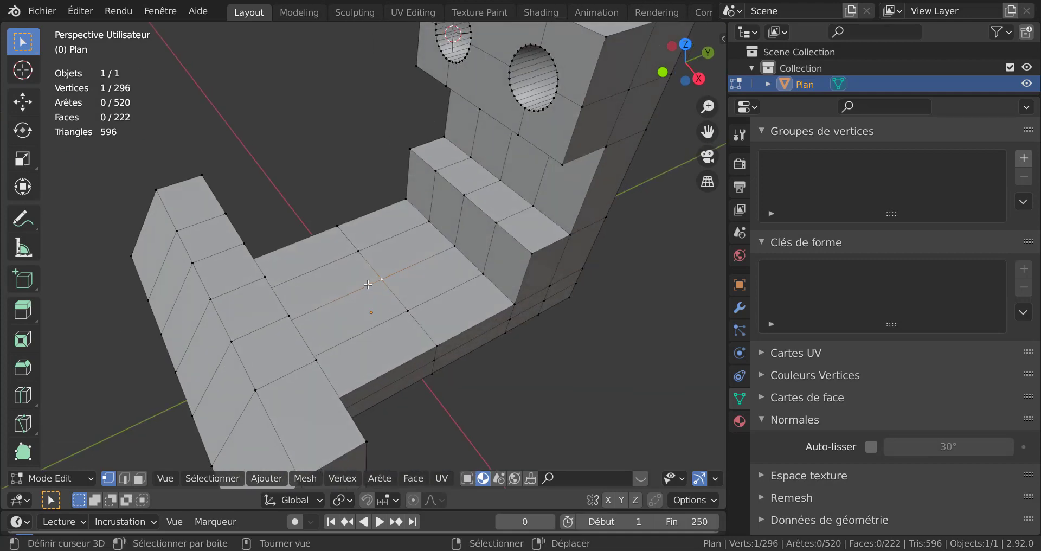
Snap the 3D cursor to the selected centre vertex and return to Object Mode.
key("shift+s")
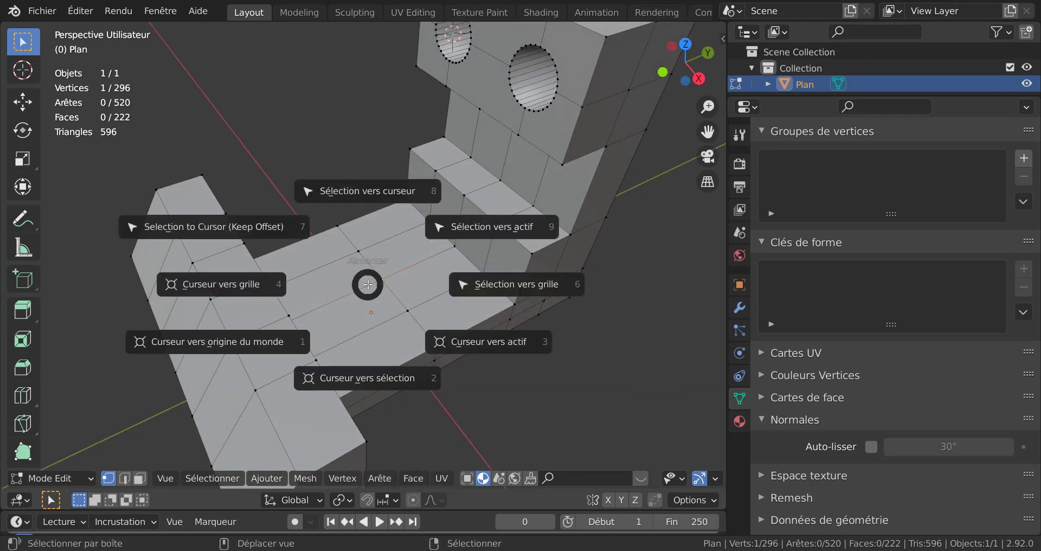
key("shift+s")
left_click(376, 377)
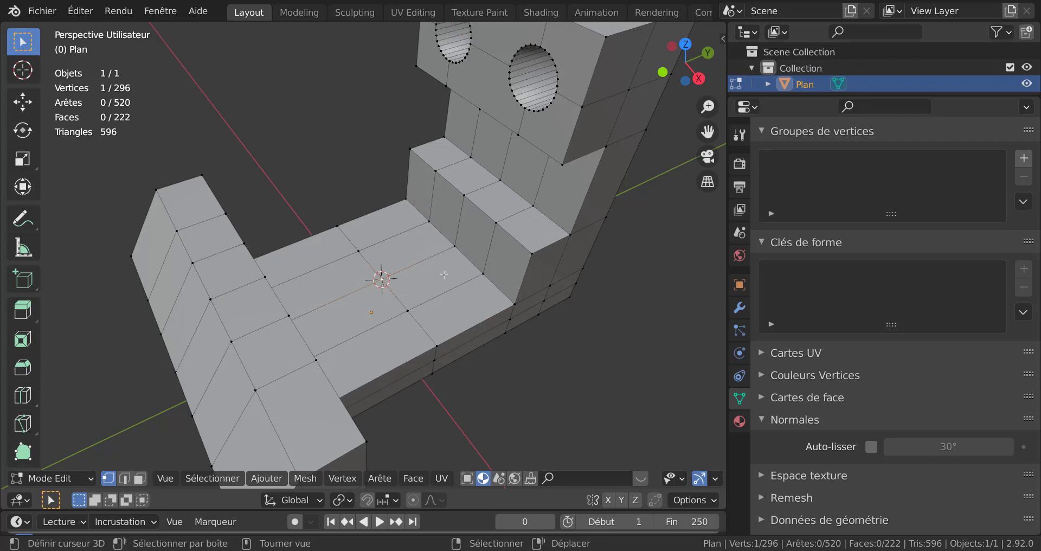
scroll(640, 347, "down", 5)
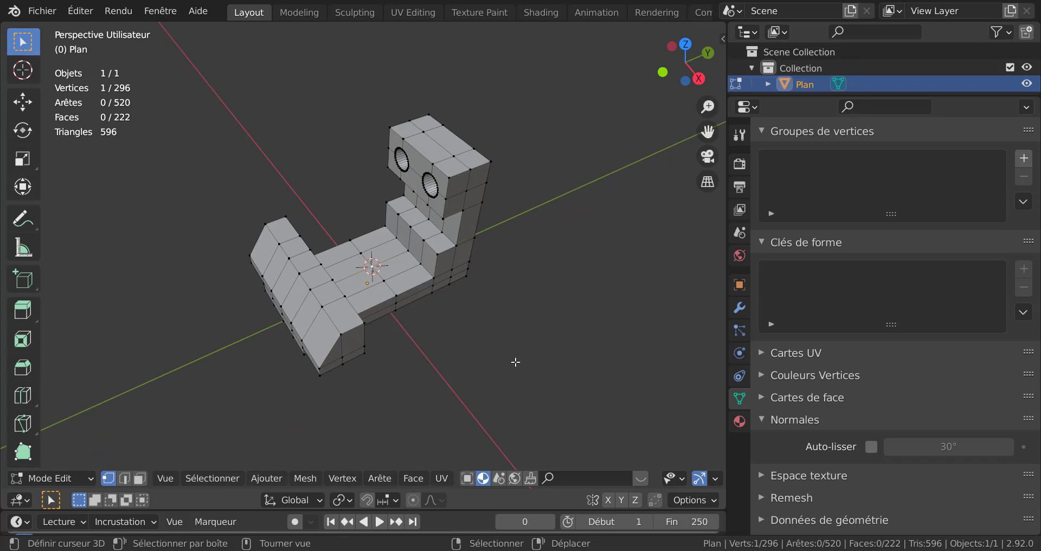
key("Tab")
middle_click_drag(456, 378, 568, 351)
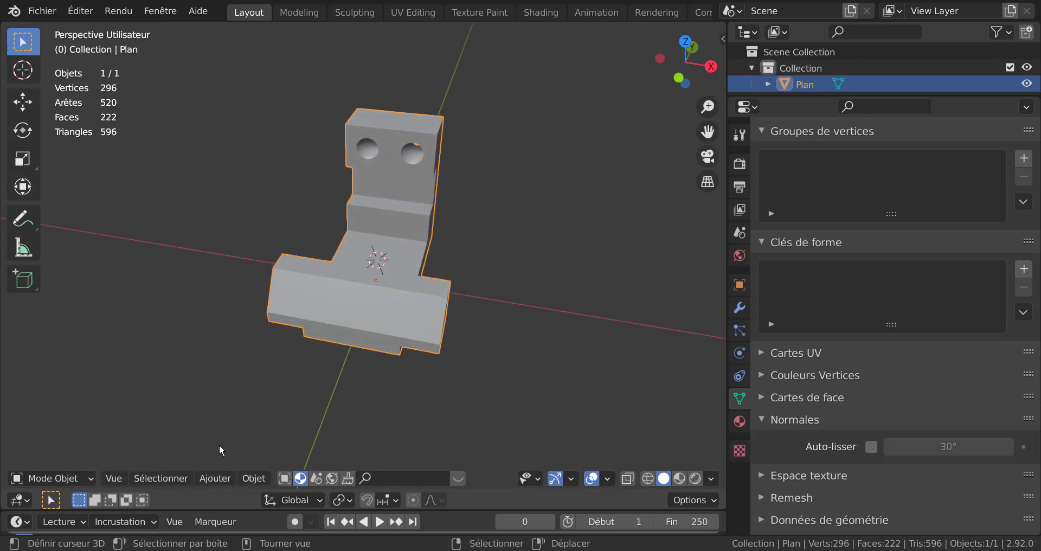
Bring up the Ajouter menu's list of mesh primitives, showing Cylindre.
left_click(253, 478)
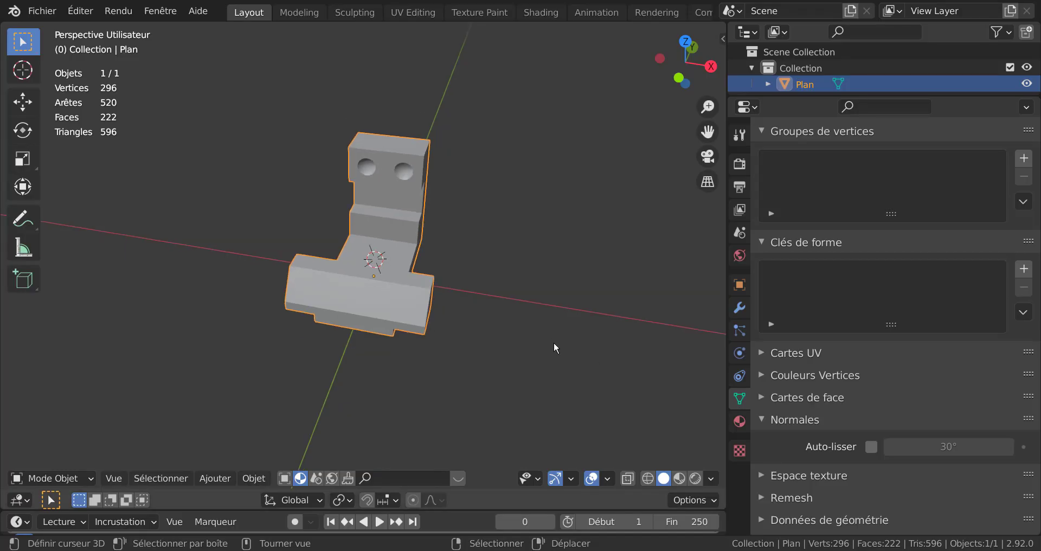
left_click(212, 478)
mouse_move(244, 458)
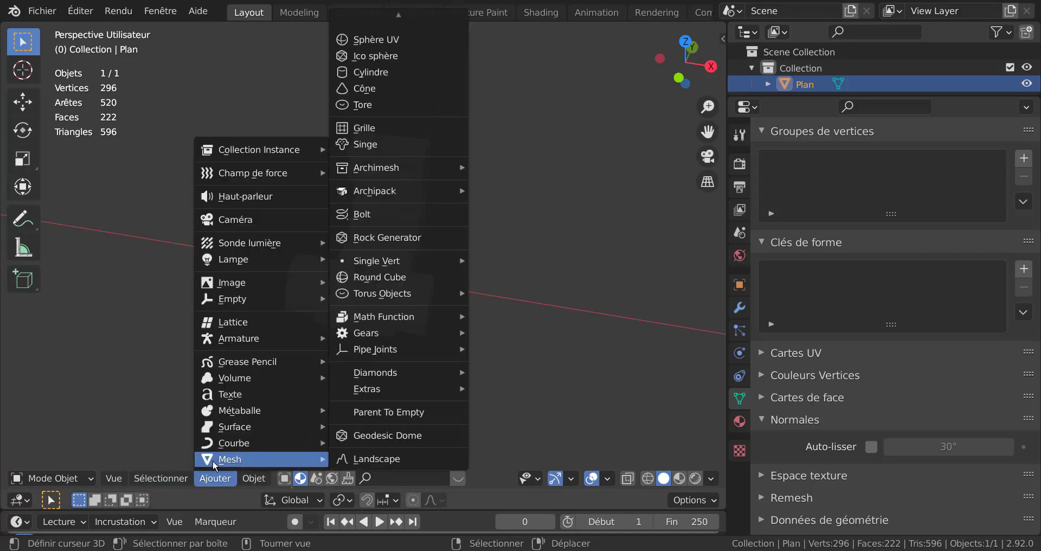
Add a cylinder at the 3D cursor and set its dimensions to 20 × 20 × 30 mm.
left_click(367, 80)
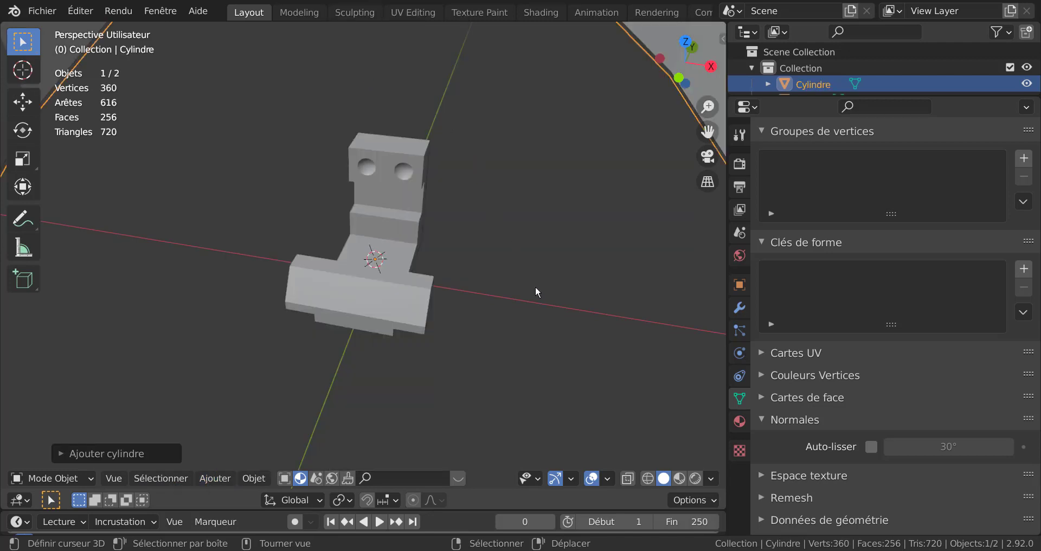
key("n")
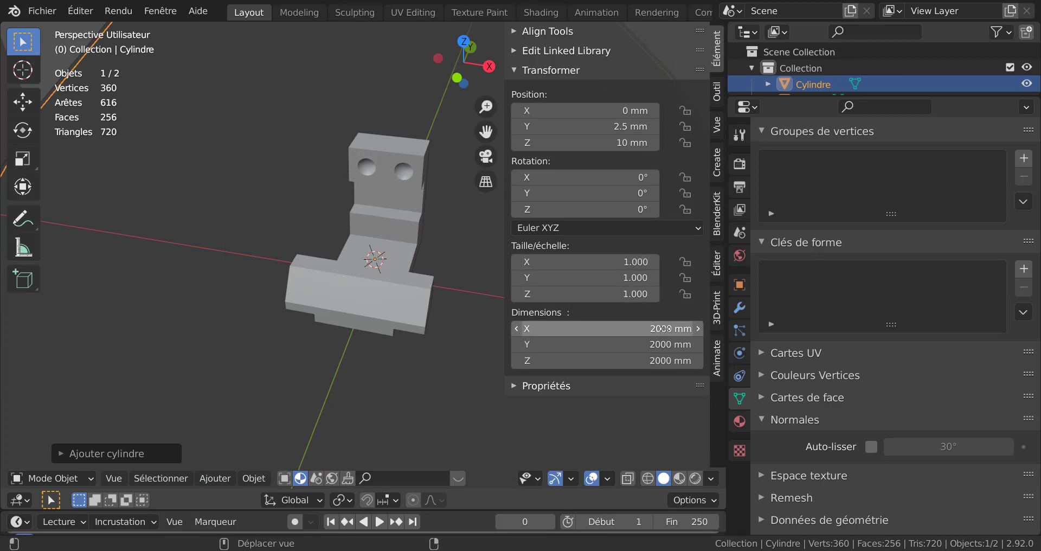
left_click(662, 328)
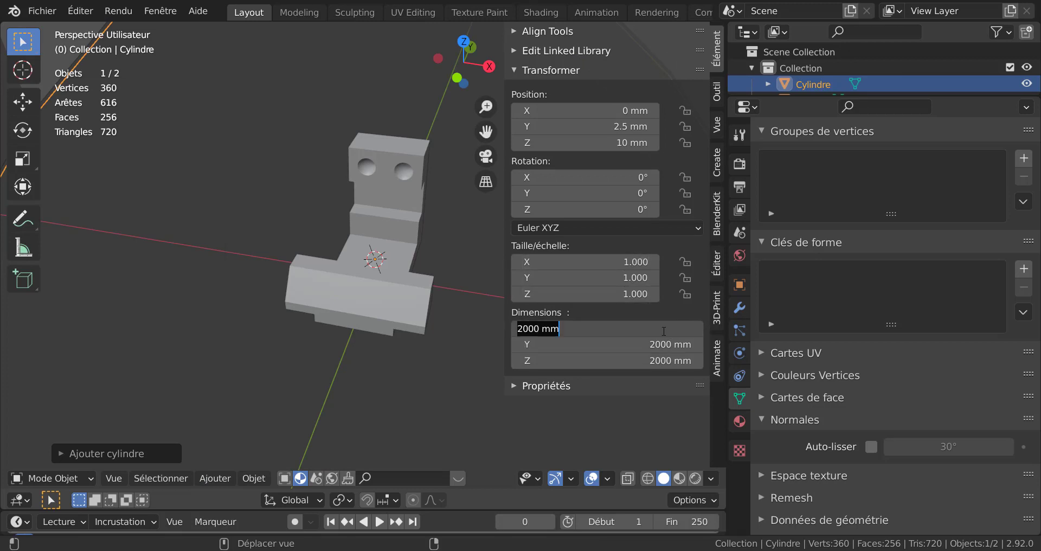
type("20")
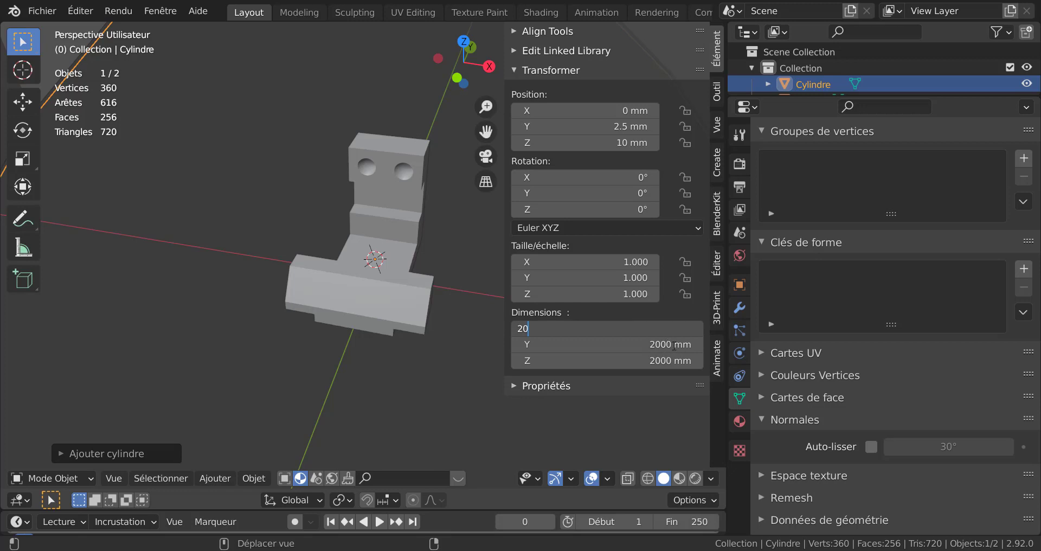
key("Return")
left_click(665, 344)
type("20")
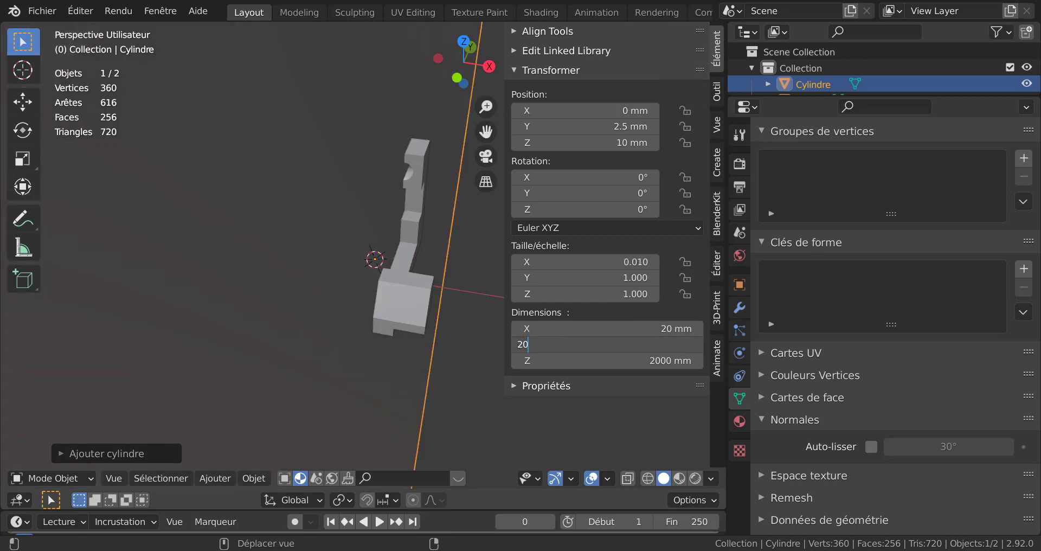
key("Return")
left_click(666, 366)
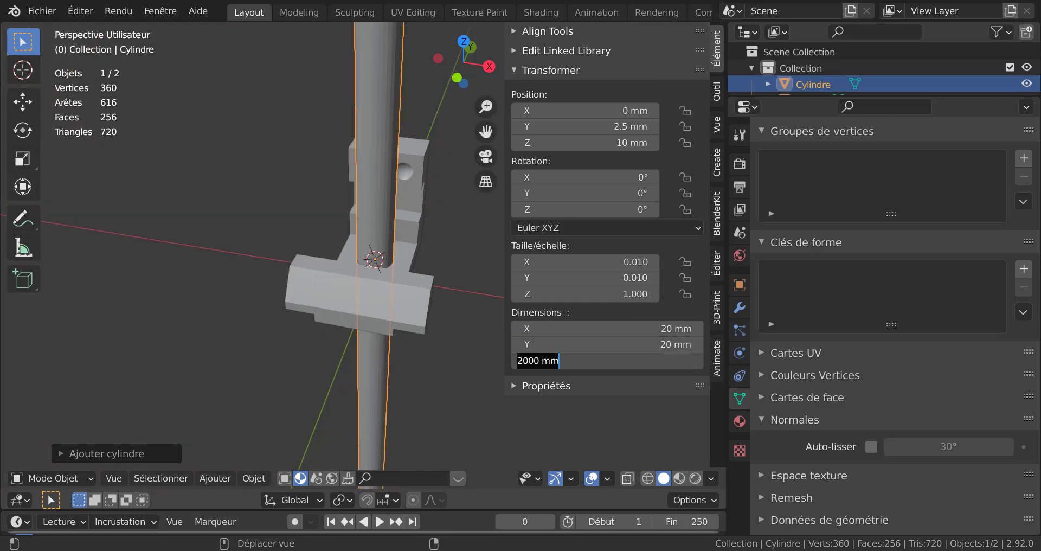
type("30")
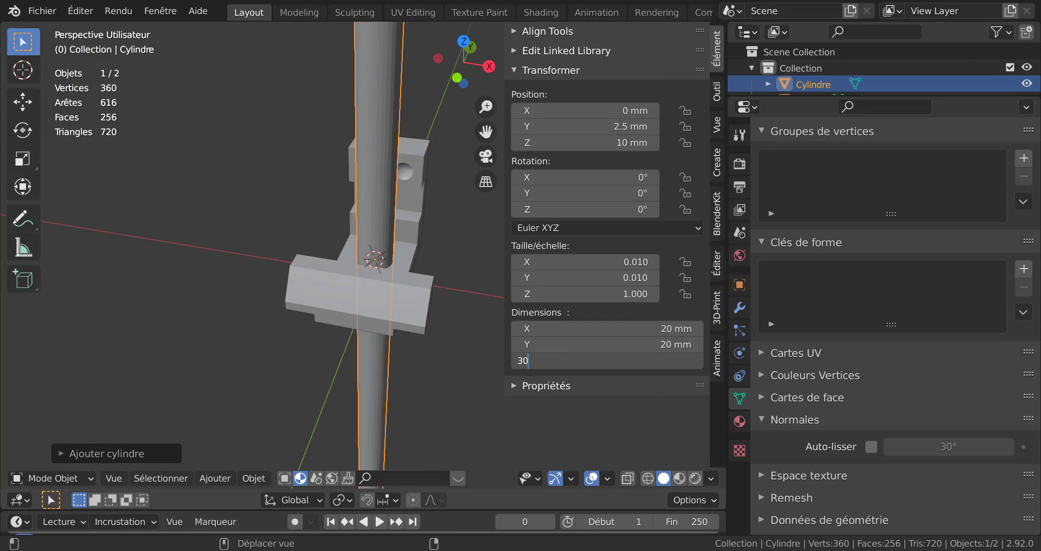
key("Return")
Shade the new cylinder smooth and enable Auto Smooth at 30°.
mouse_move(303, 380)
middle_mouse_down()
mouse_move(239, 351)
mouse_move(214, 304)
mouse_move(332, 285)
mouse_move(411, 343)
middle_mouse_up()
scroll(332, 292, "up", 2)
scroll(401, 318, "up", 4)
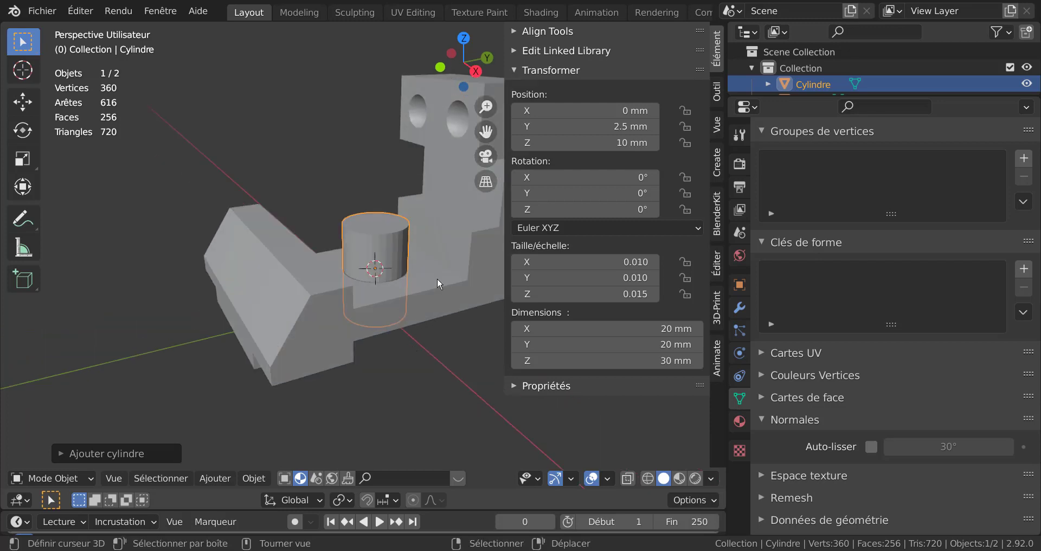
key("n")
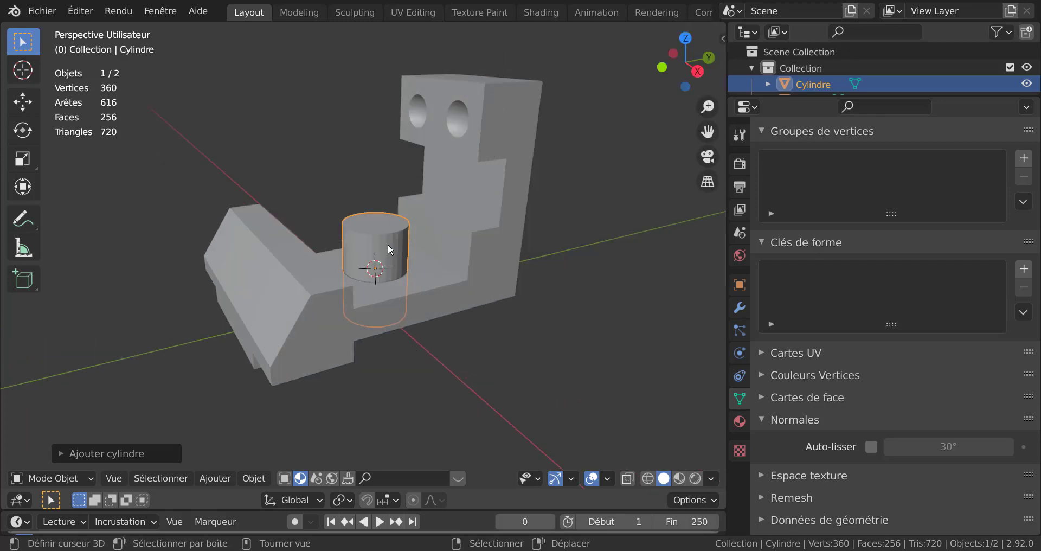
left_click(251, 478)
left_click(306, 155)
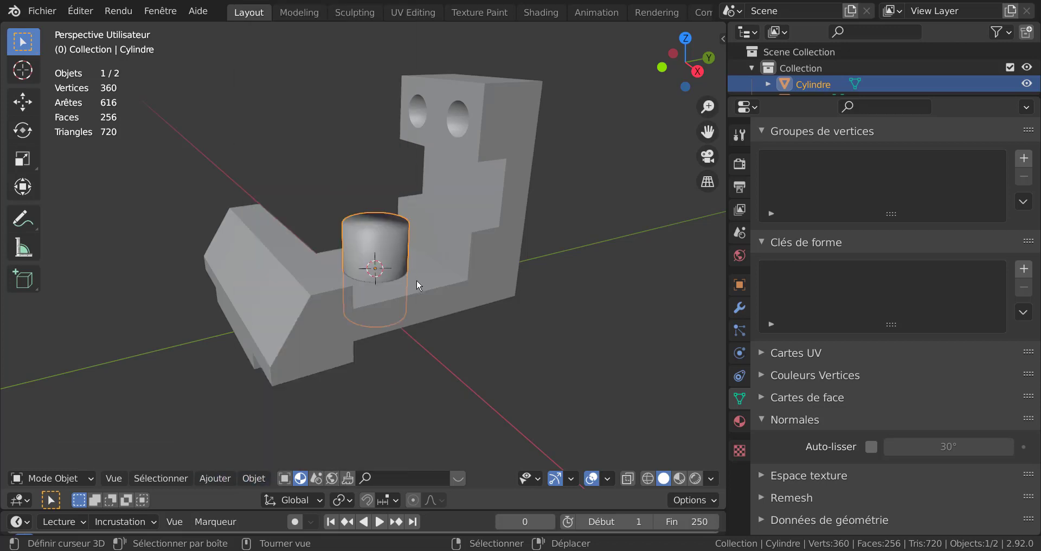
left_click(871, 446)
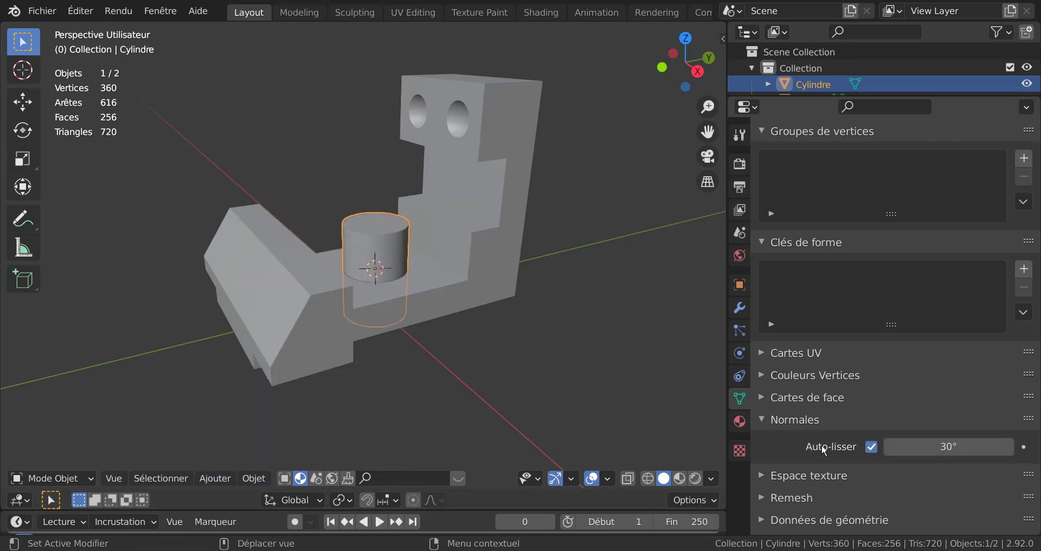
scroll(438, 356, "up", 2)
scroll(462, 356, "up", 4)
mouse_move(464, 341)
middle_mouse_down()
mouse_move(373, 294)
mouse_move(408, 333)
mouse_move(437, 334)
mouse_move(565, 237)
middle_mouse_up()
scroll(427, 243, "down", 4)
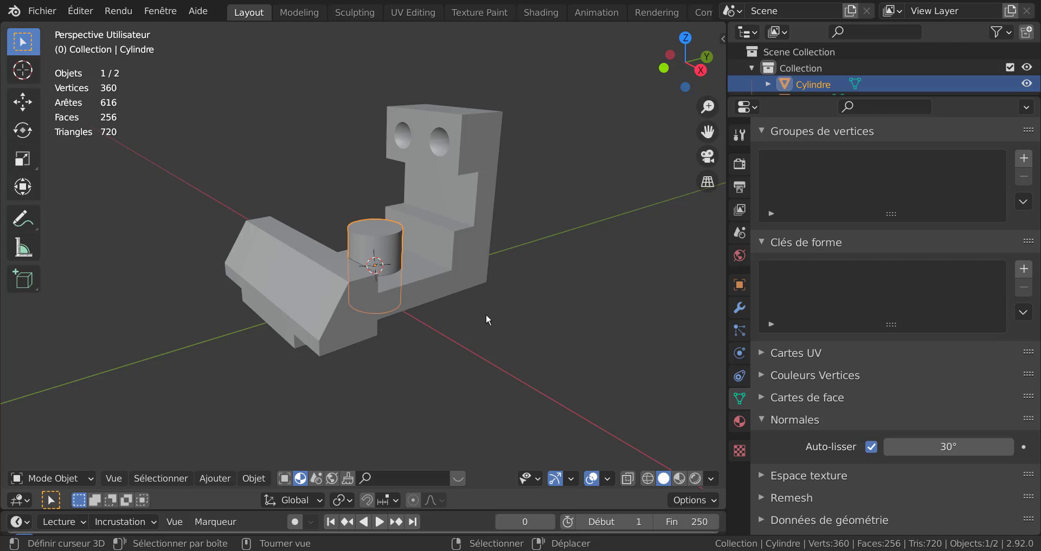
Subtract the cylinder from Plan to cut a Ø20 base hole, and enable Auto Smooth on Plan.
left_click(464, 246, "shift")
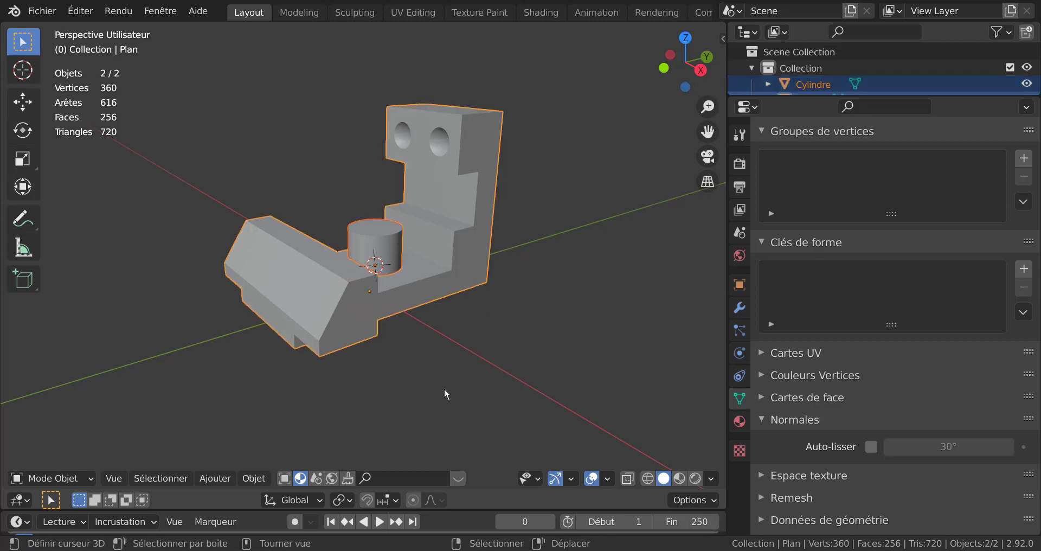
scroll(444, 388, "up", 3)
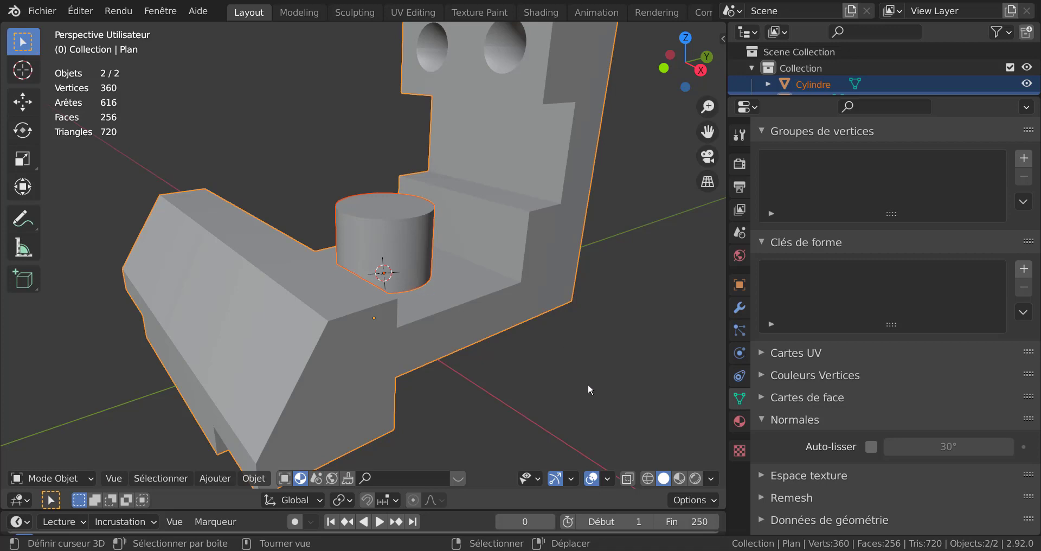
key("ctrl+KP_Subtract")
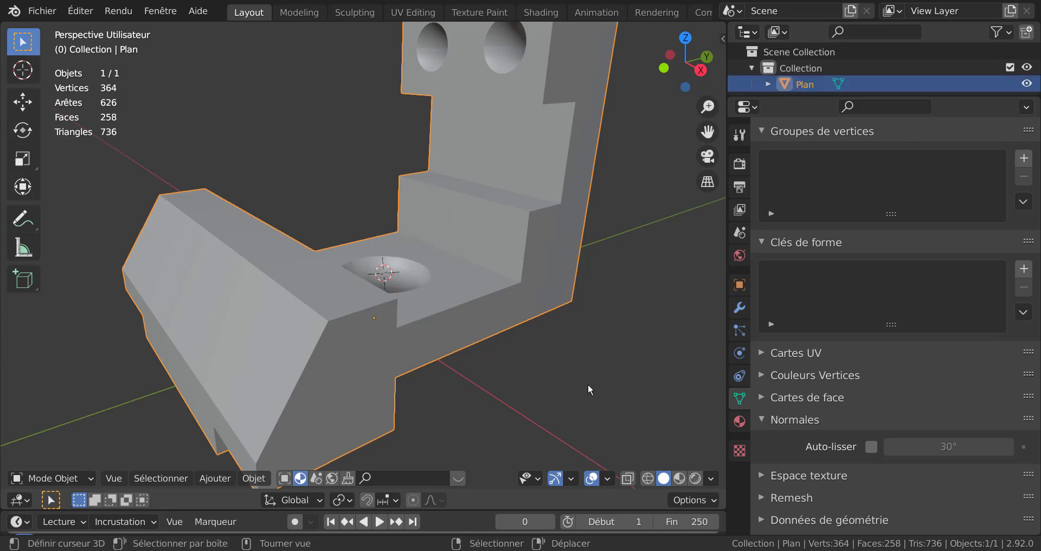
mouse_move(594, 304)
middle_mouse_down()
mouse_move(587, 383)
mouse_move(614, 345)
middle_mouse_up()
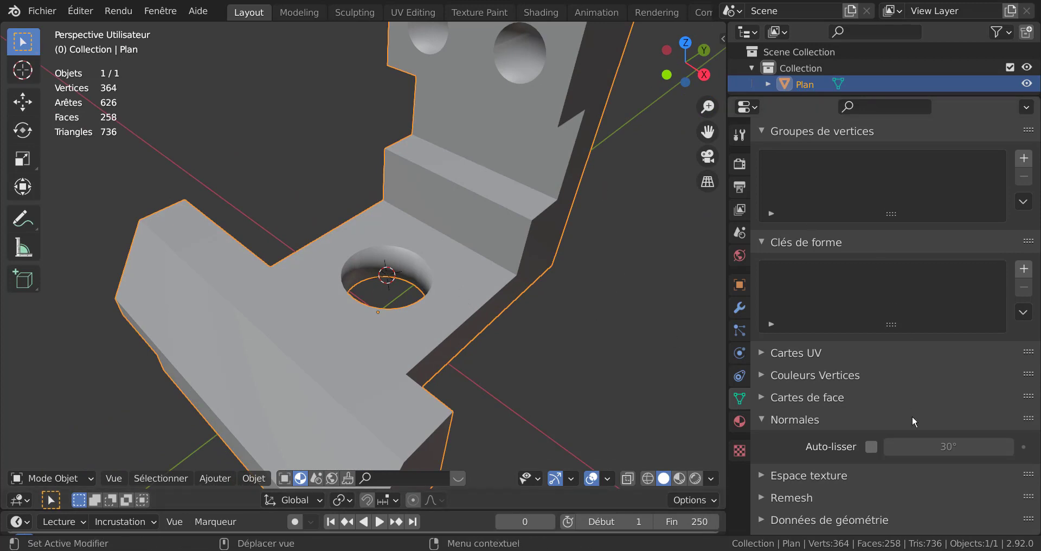
left_click(870, 446)
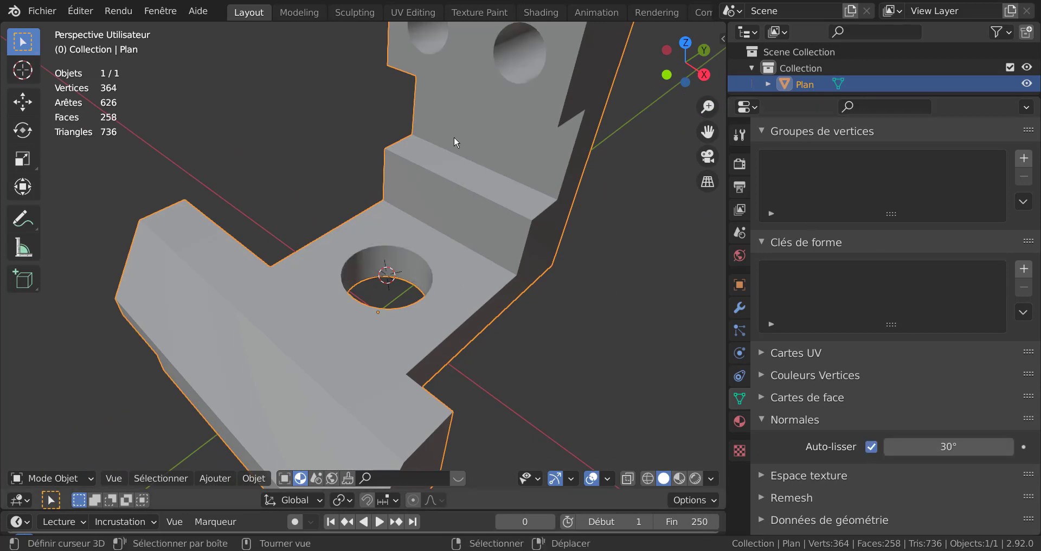
mouse_move(453, 138)
middle_mouse_down()
mouse_move(419, 325)
mouse_move(518, 315)
mouse_move(397, 247)
mouse_move(351, 286)
mouse_move(346, 322)
middle_mouse_up()
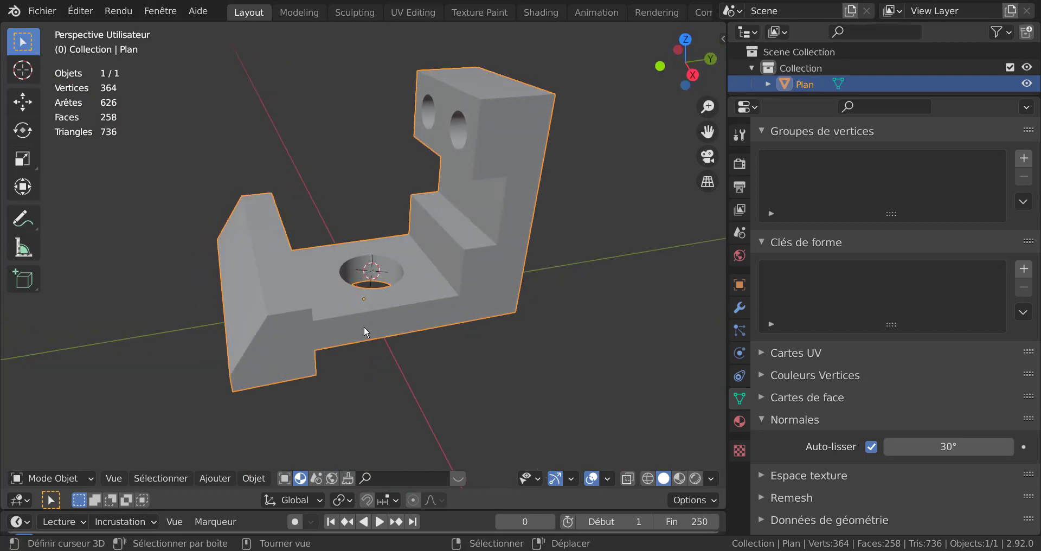
middle_click_drag(372, 308, 520, 305)
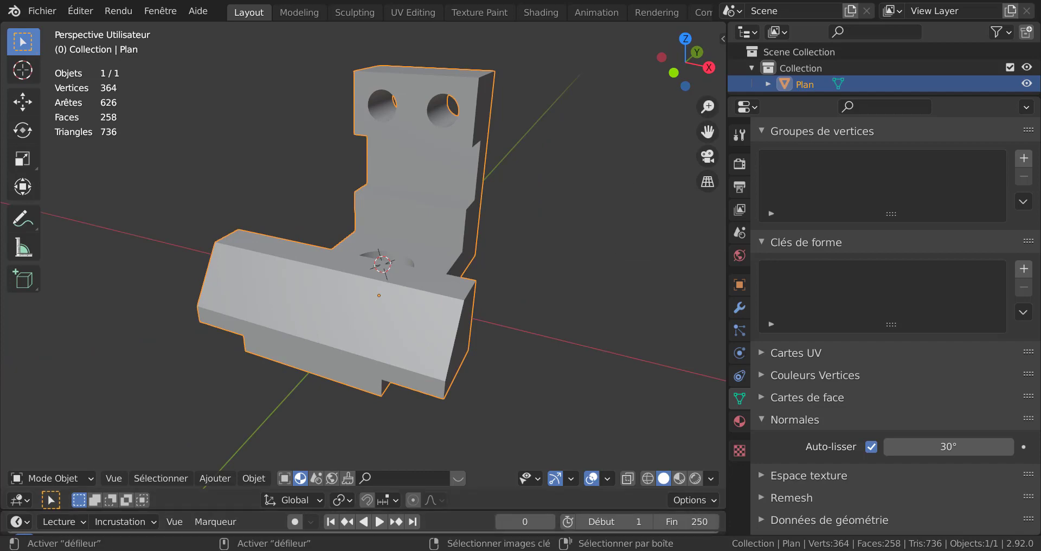
key("alt+Tab")
middle_click_drag(572, 246, 448, 264)
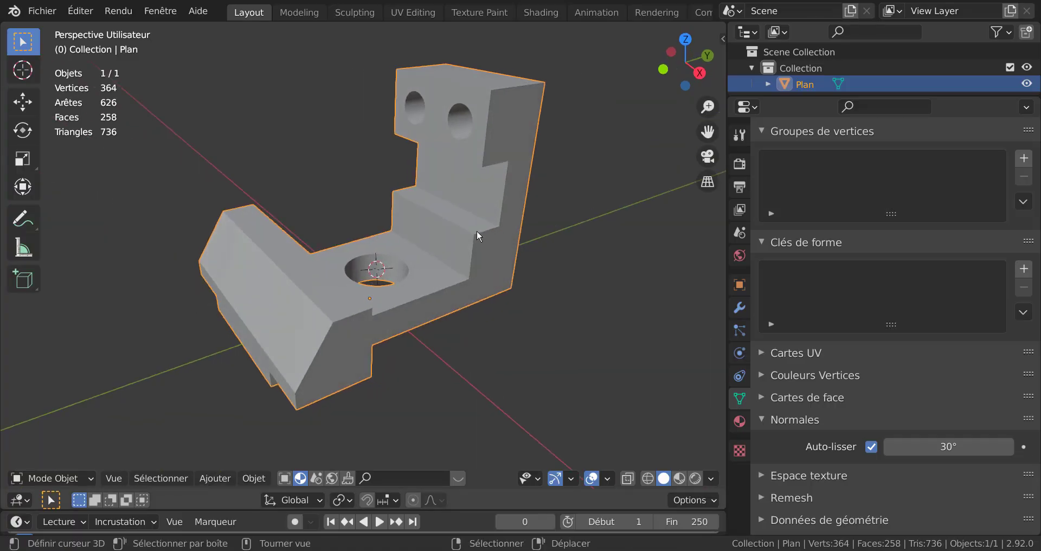
Select the four top edges of the upright block in edge select mode.
key("Tab")
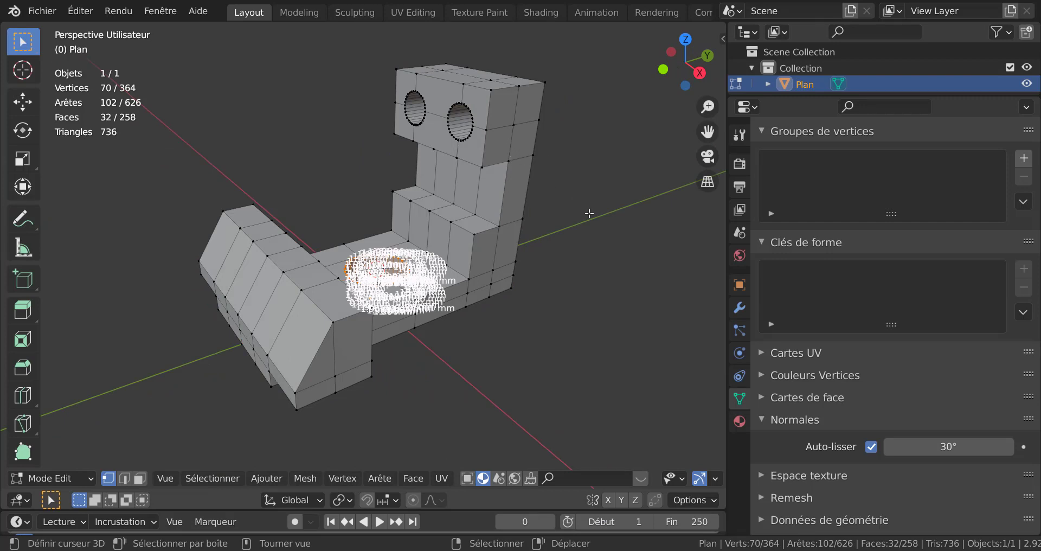
middle_click_drag(584, 232, 542, 210)
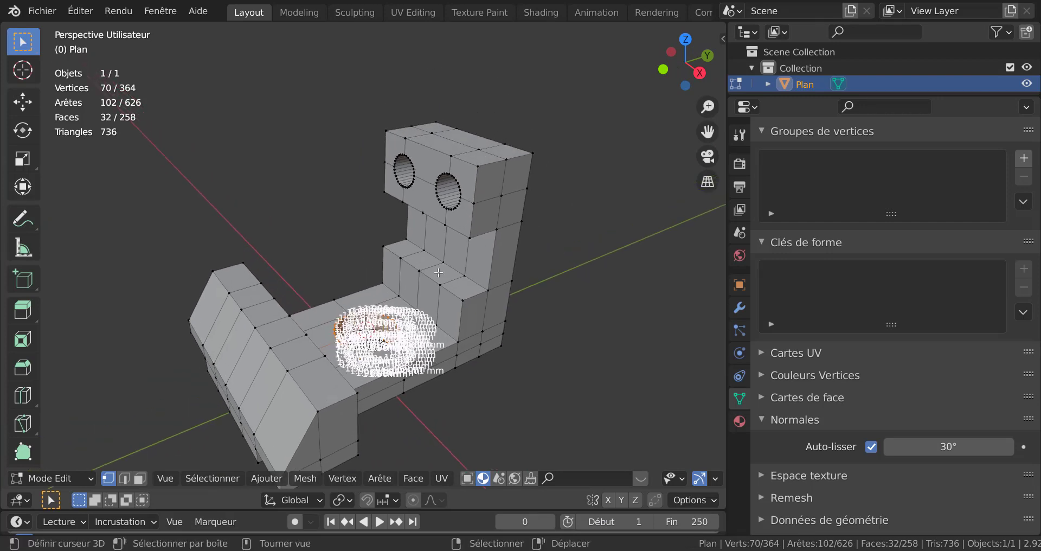
left_click(124, 477)
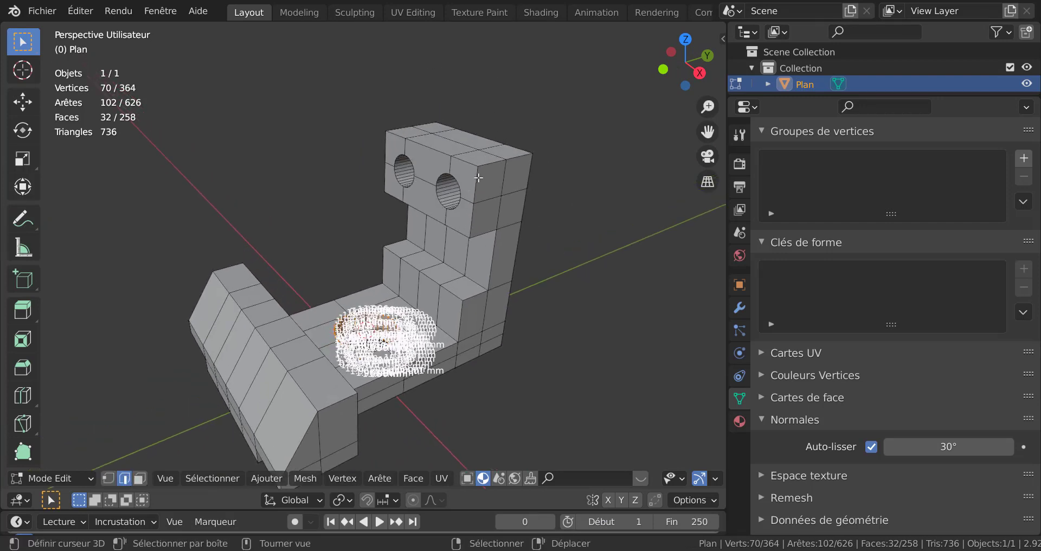
left_click(502, 161)
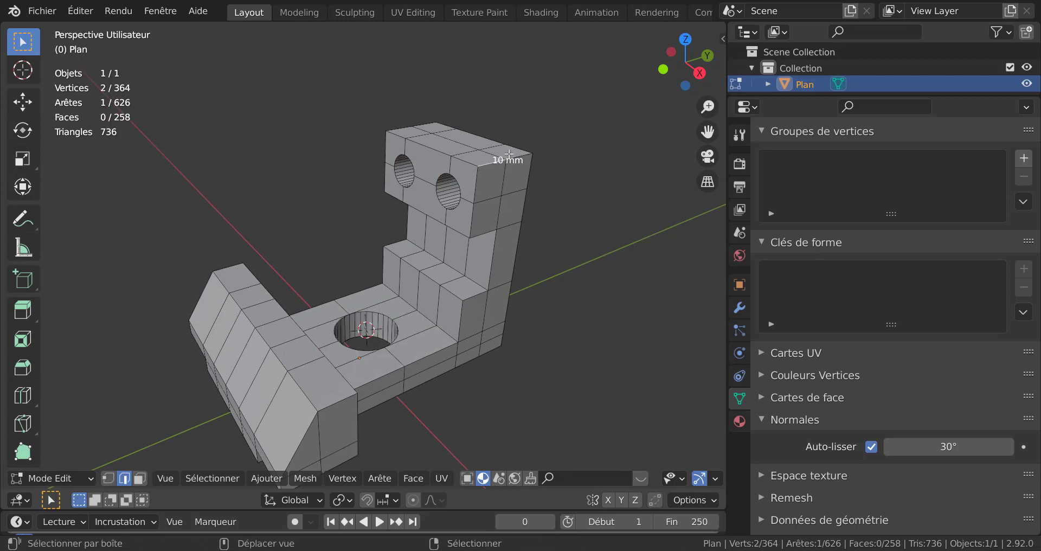
left_click(512, 154, "shift")
middle_click_drag(383, 228, 548, 246)
middle_click_drag(319, 136, 389, 169)
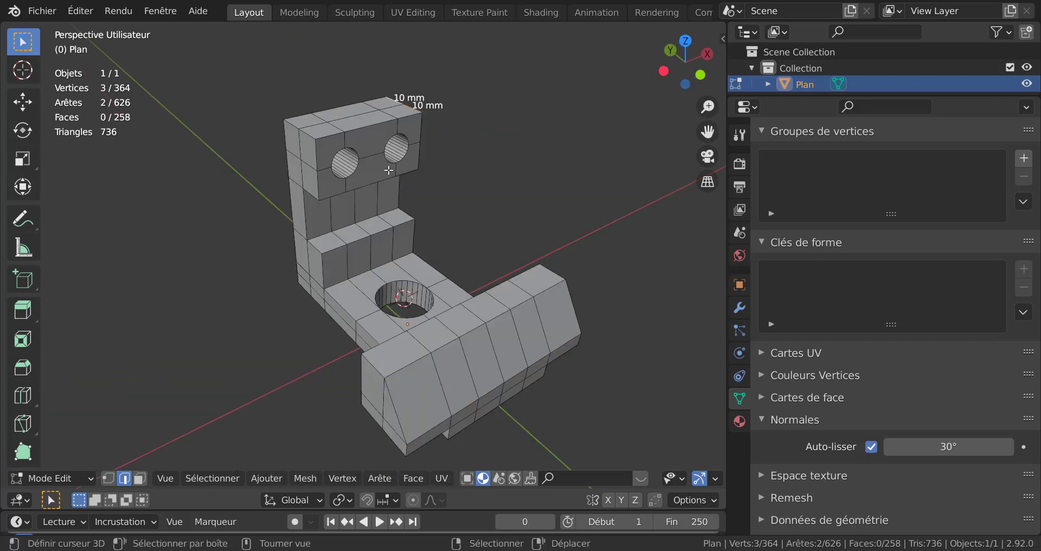
left_click(308, 134, "shift")
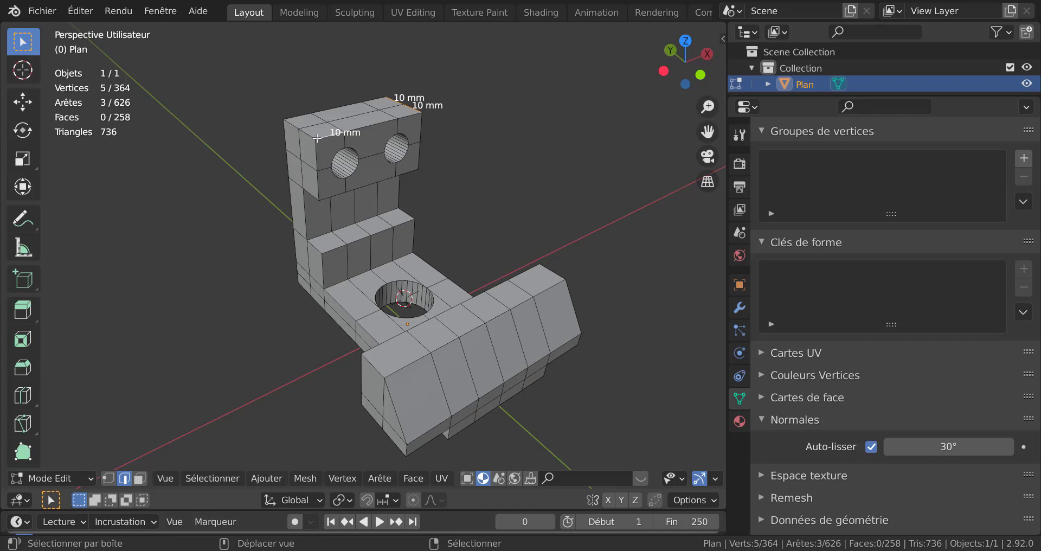
left_click(301, 124, "shift")
mouse_move(301, 124)
middle_mouse_down()
mouse_move(383, 176)
mouse_move(477, 151)
mouse_move(495, 179)
middle_mouse_up()
Apply rotation and scale to the bracket in Object Mode, then return to Edit Mode.
key("Tab")
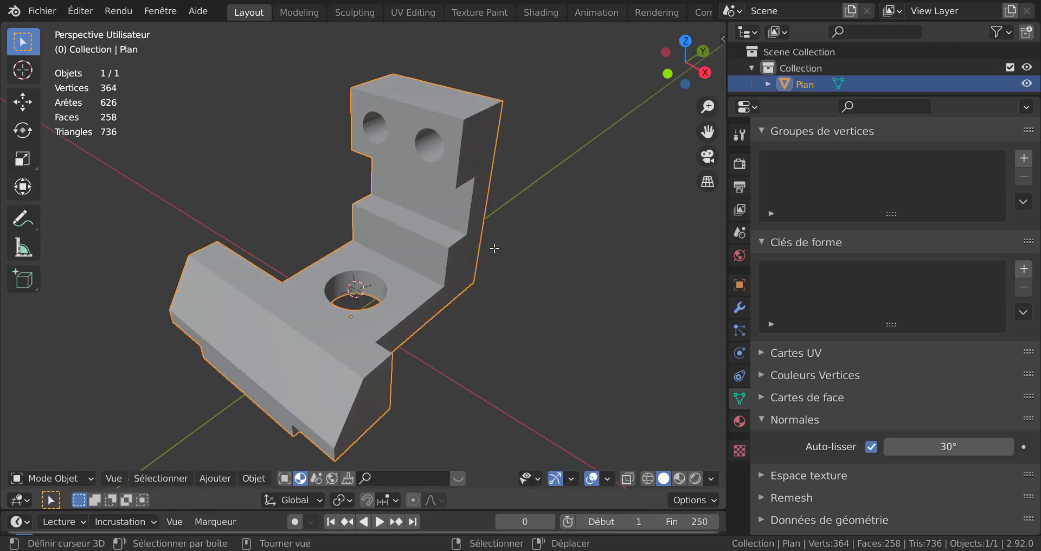
scroll(498, 250, "down", 4)
scroll(409, 304, "up", 2)
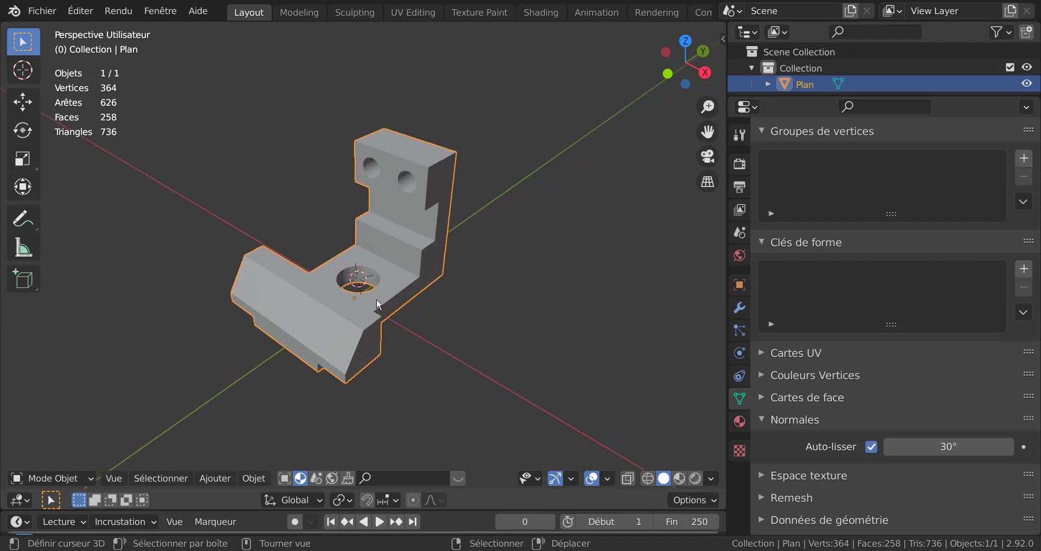
key("ctrl+a")
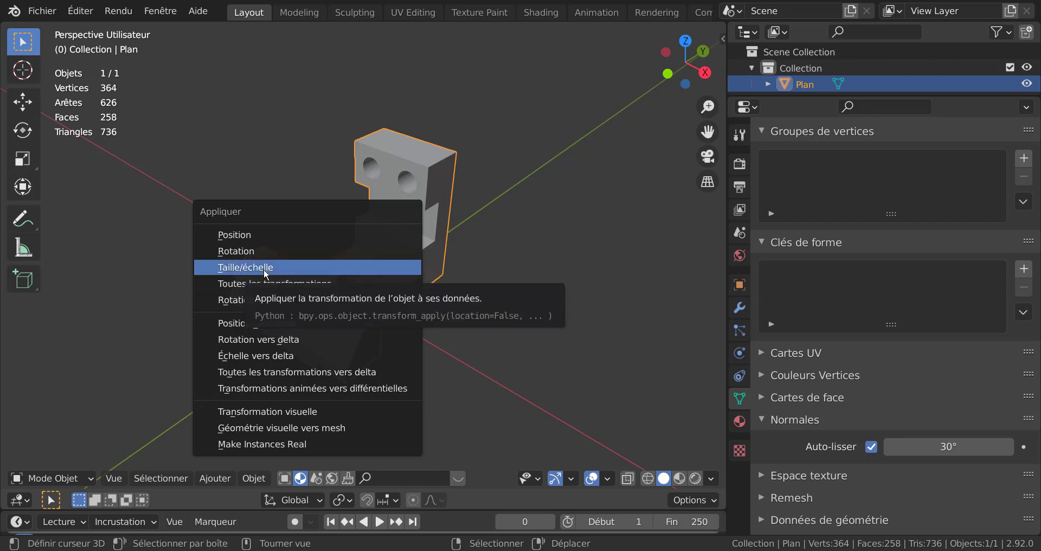
left_click(271, 302)
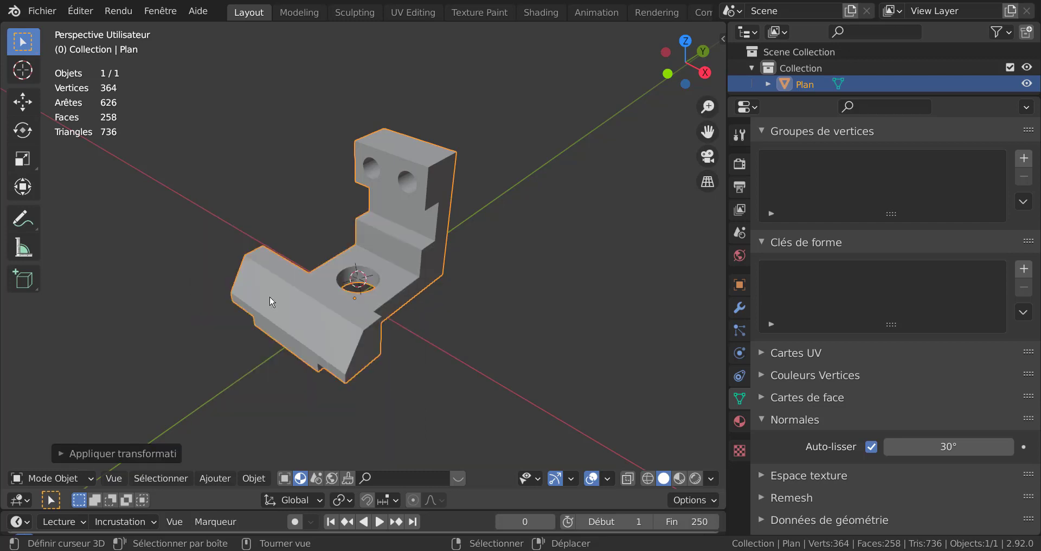
key("Tab")
scroll(545, 280, "up", 1)
scroll(544, 279, "up", 1)
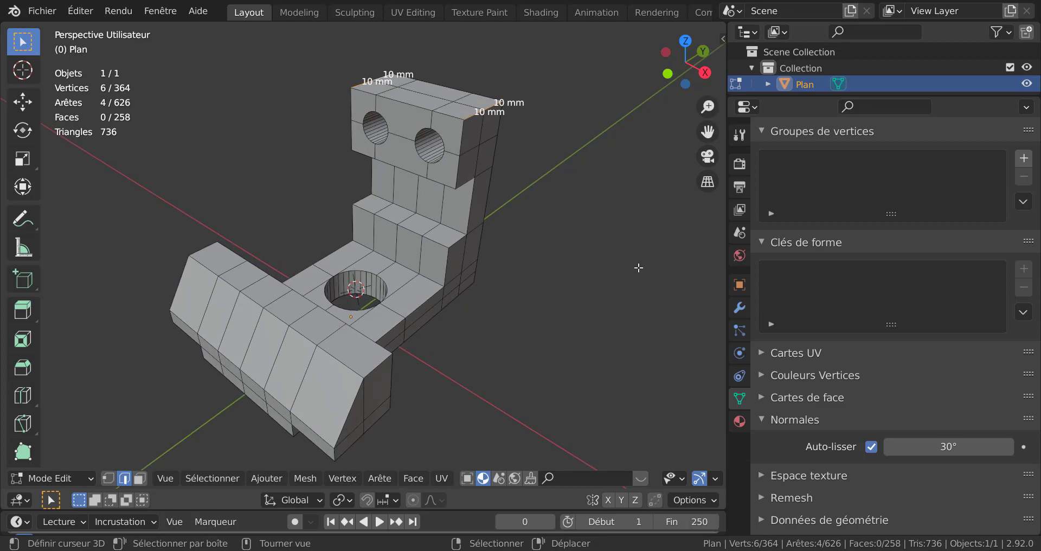
Hide the edge-length measurements in the viewport overlays.
key("ctrl+b")
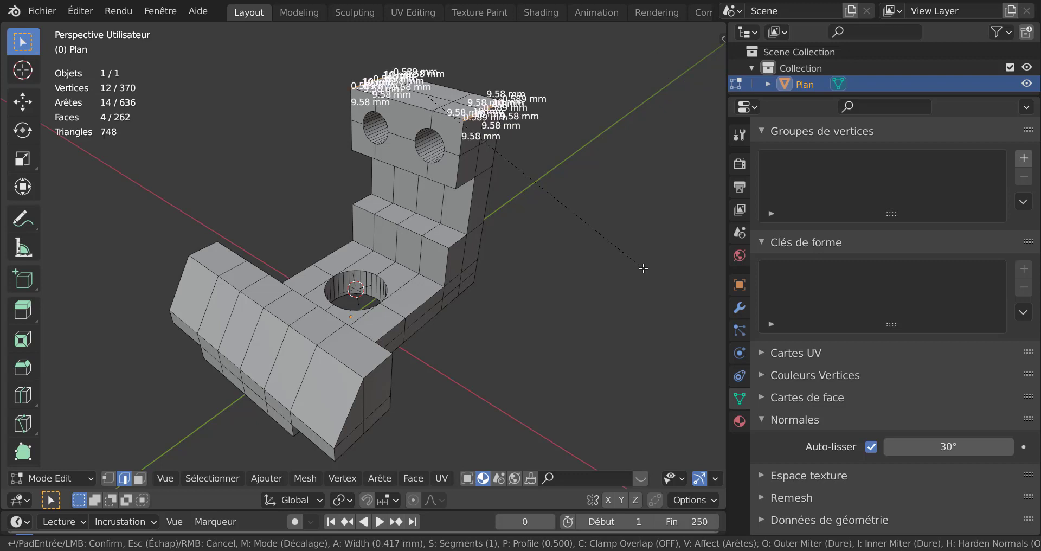
key("Escape")
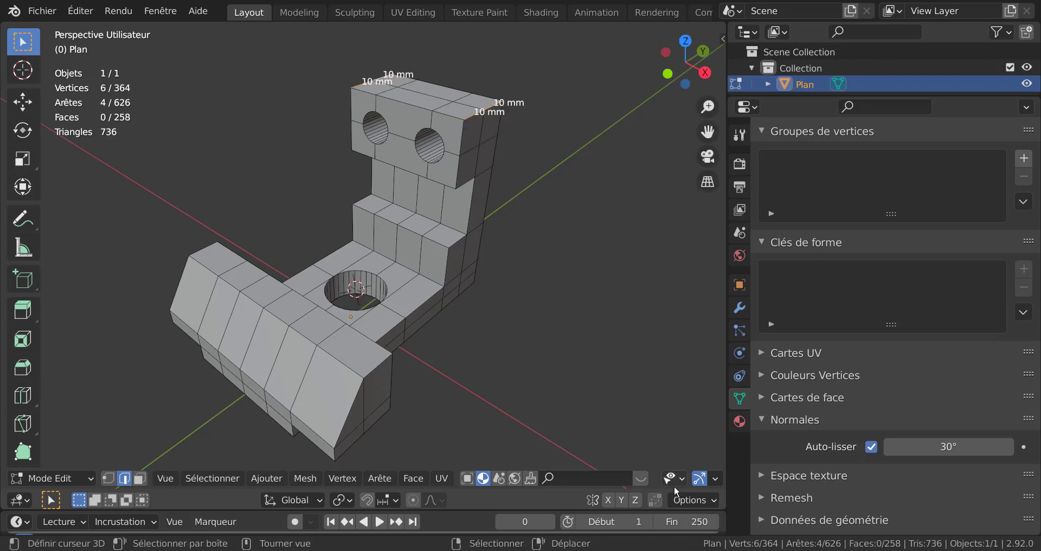
scroll(688, 482, "down", 2)
scroll(688, 482, "down", 4)
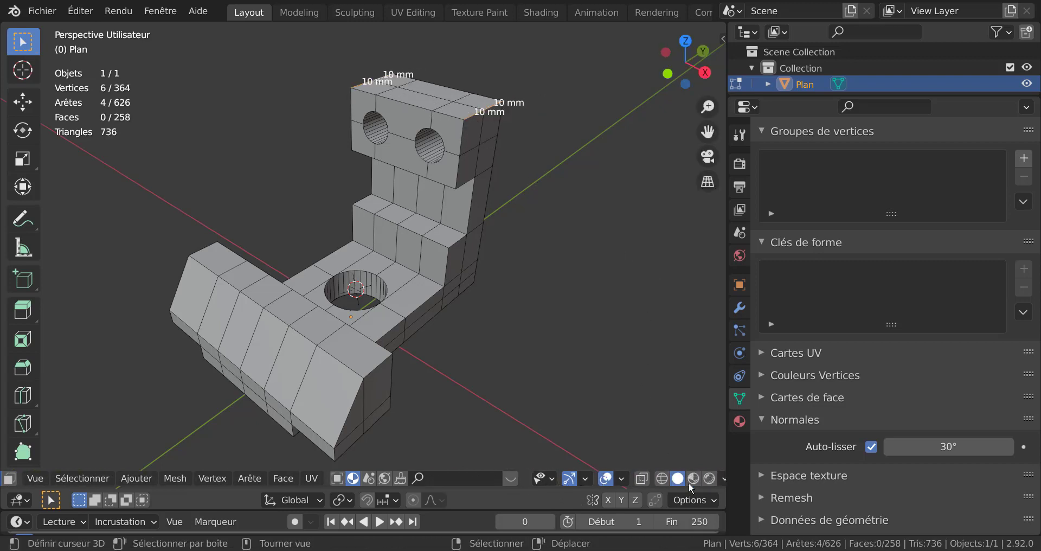
left_click(620, 478)
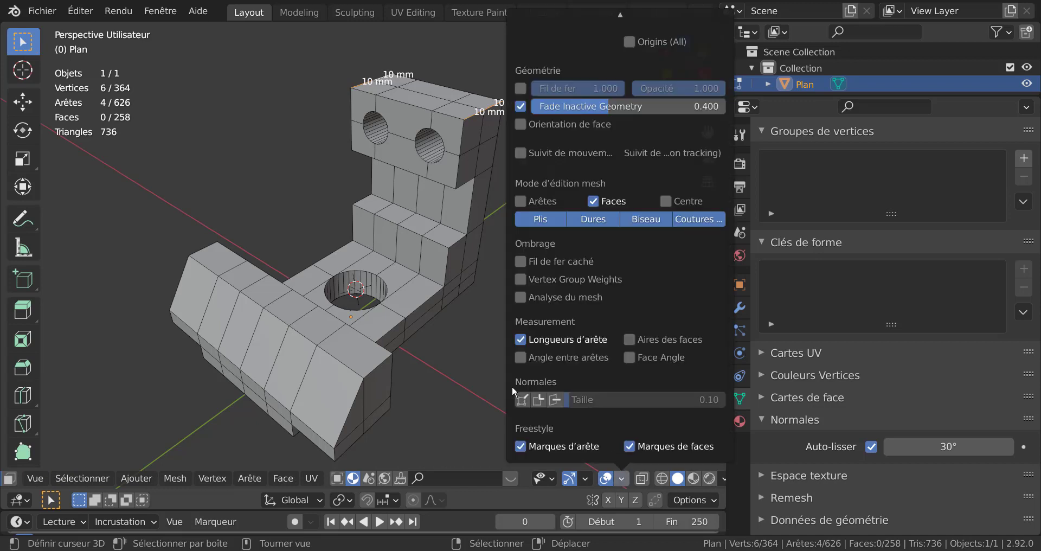
left_click(520, 340)
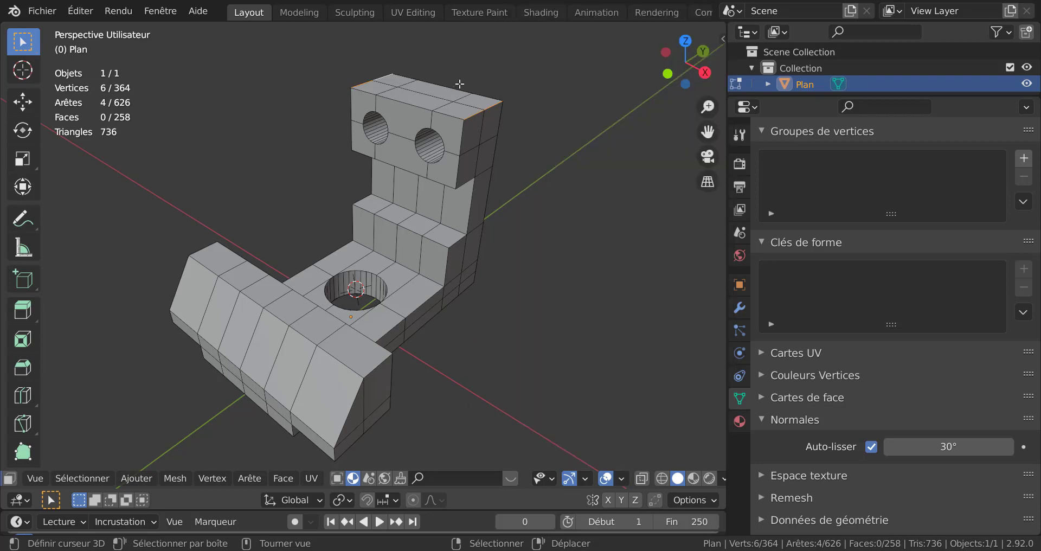
Bevel the upright block's top edges with 6 segments for a rounded top.
key("ctrl+b")
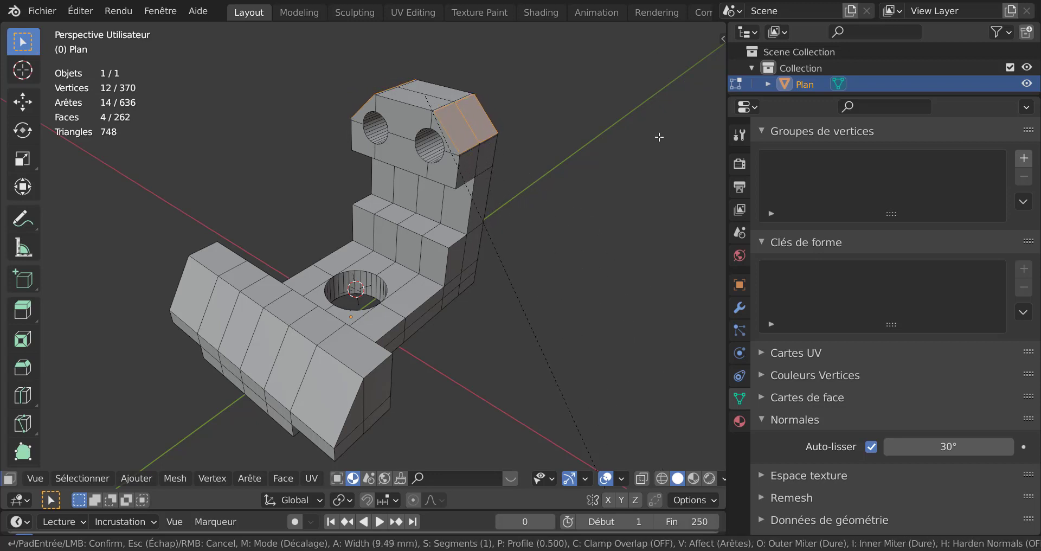
scroll(659, 137, "up", 3)
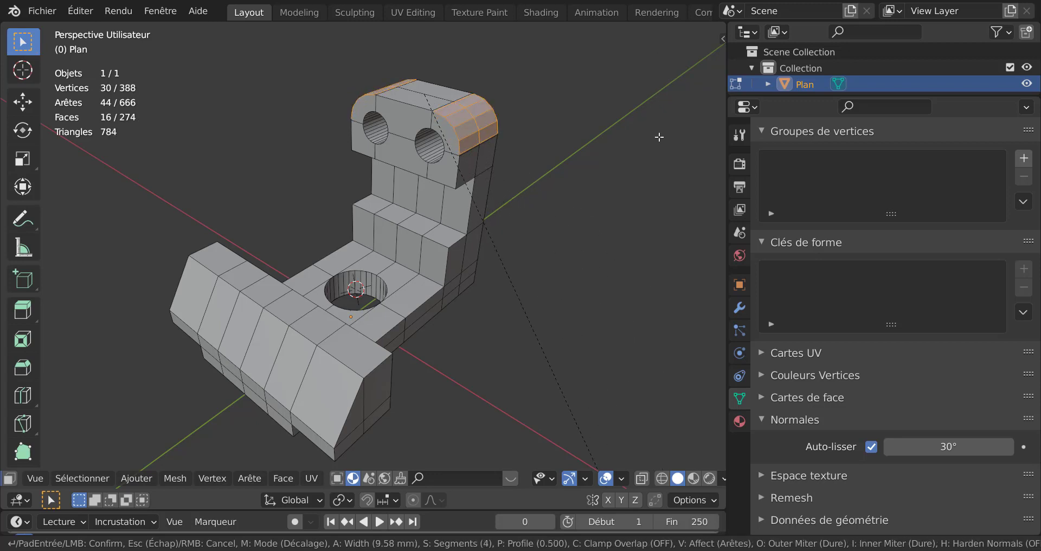
scroll(659, 137, "up", 2)
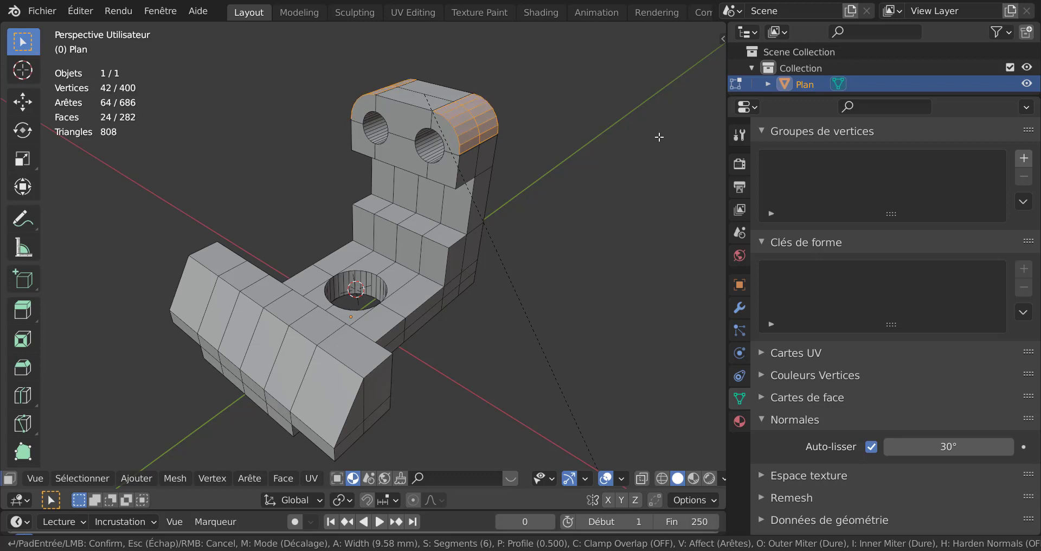
left_click(662, 141)
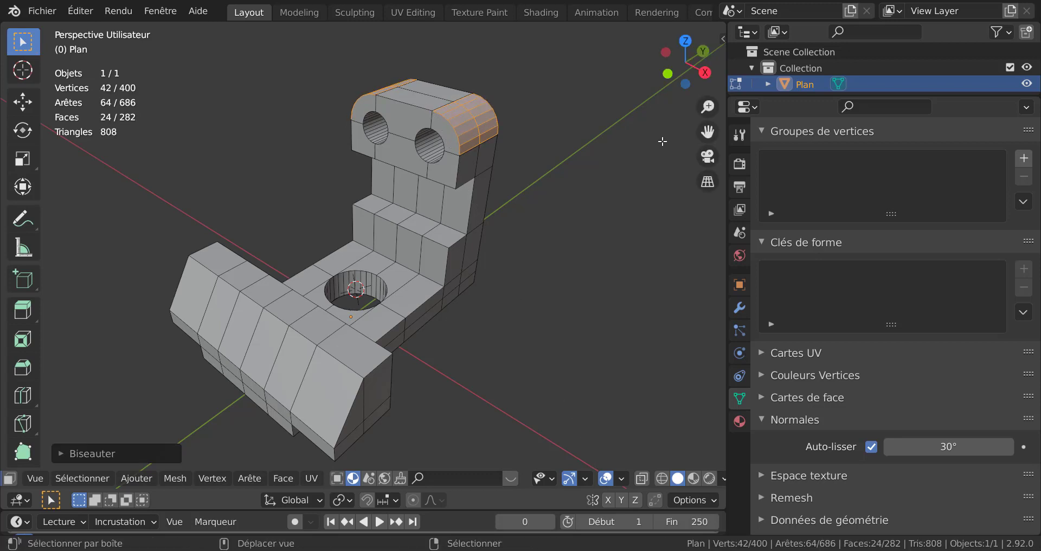
mouse_move(662, 141)
middle_mouse_down()
mouse_move(585, 156)
mouse_move(568, 106)
mouse_move(532, 227)
mouse_move(471, 172)
middle_mouse_up()
scroll(531, 227, "up", 4)
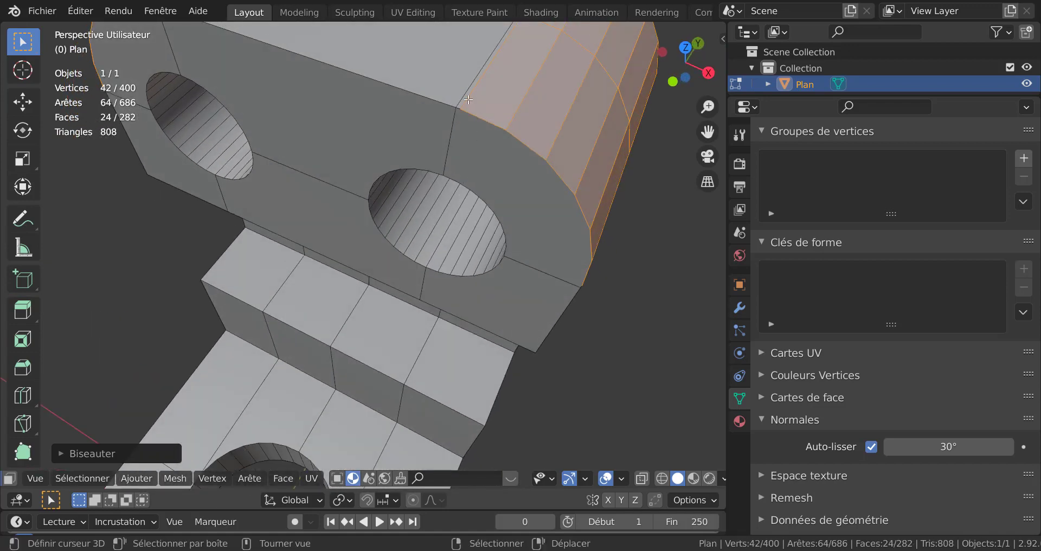
scroll(480, 135, "down", 3)
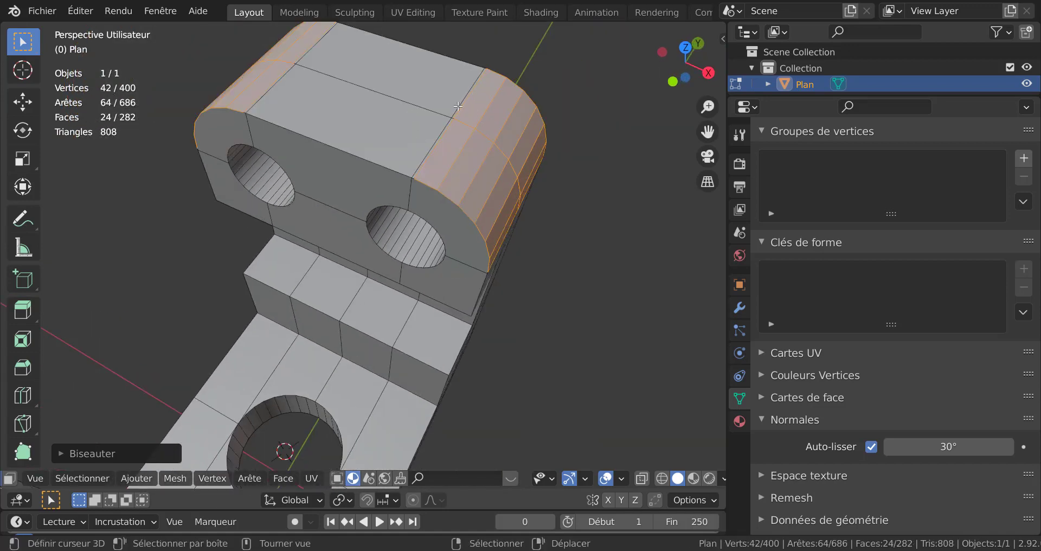
key("Tab")
key("Tab")
key("Tab")
Apply smooth shading to the bracket from the Object menu.
scroll(463, 109, "down", 2)
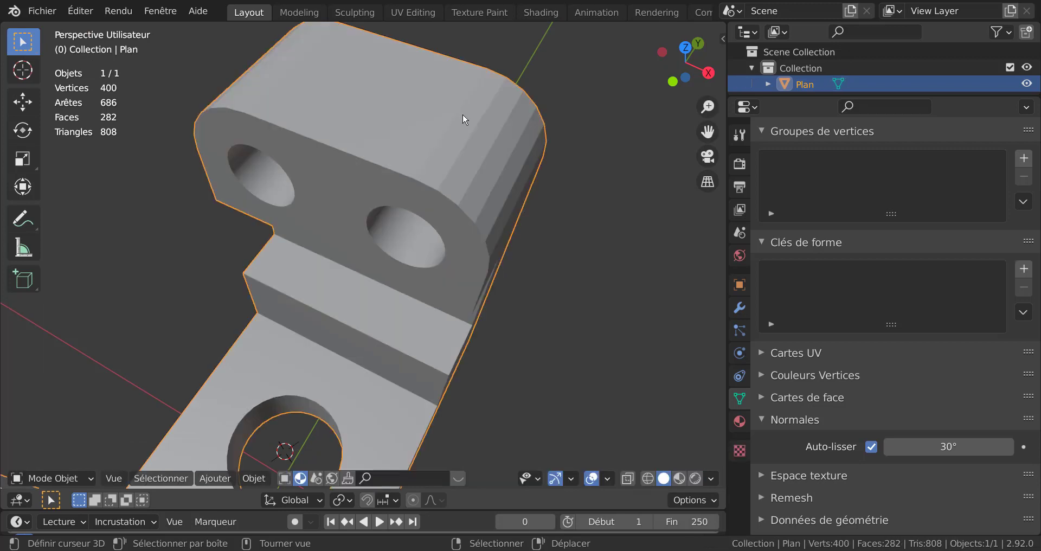
scroll(594, 180, "down", 2)
middle_click_drag(594, 180, 597, 109)
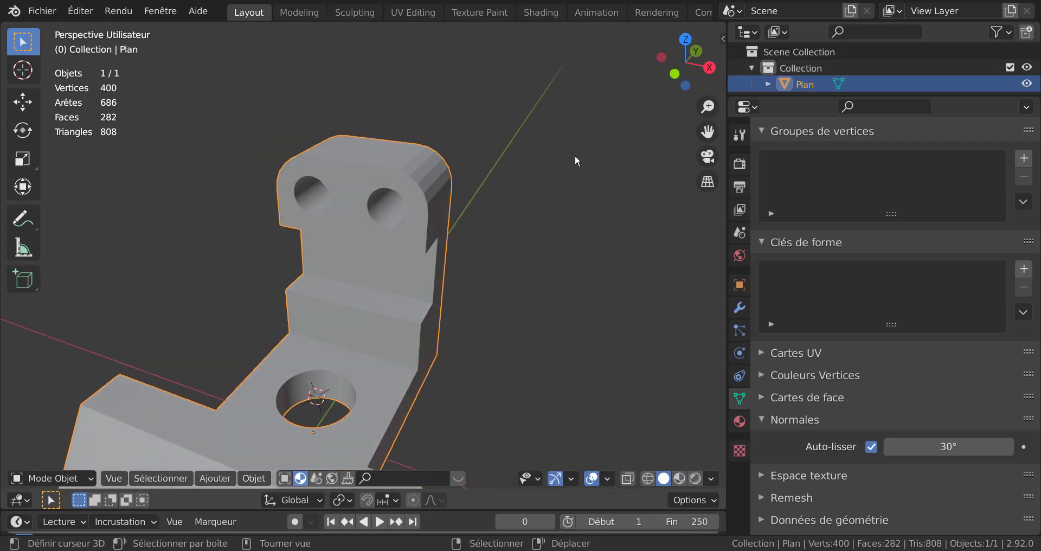
middle_click_drag(574, 199, 504, 237, "shift")
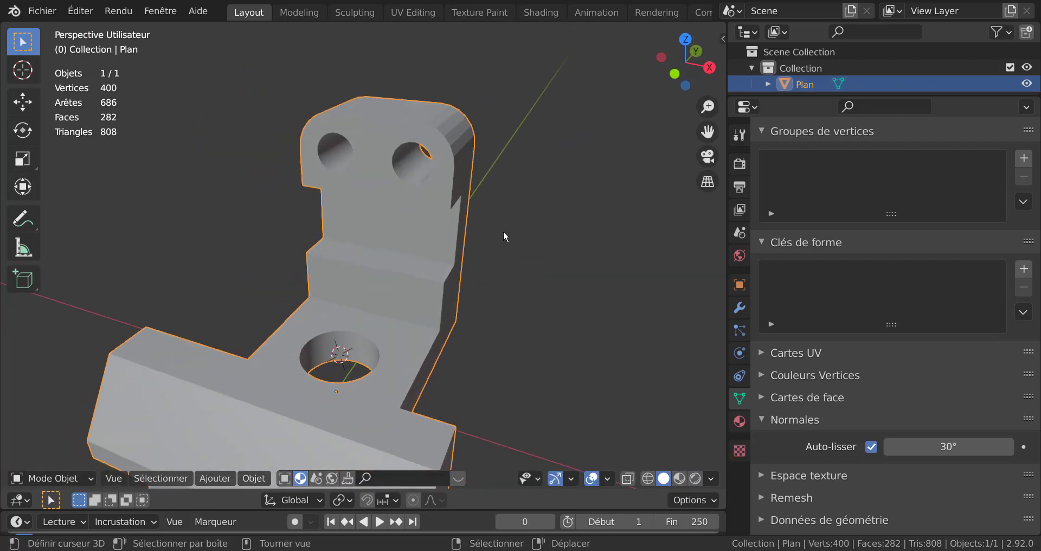
left_click(253, 477)
left_click(313, 157)
Inspect the bracket from several angles, including the right orthographic side view.
scroll(548, 262, "down", 5)
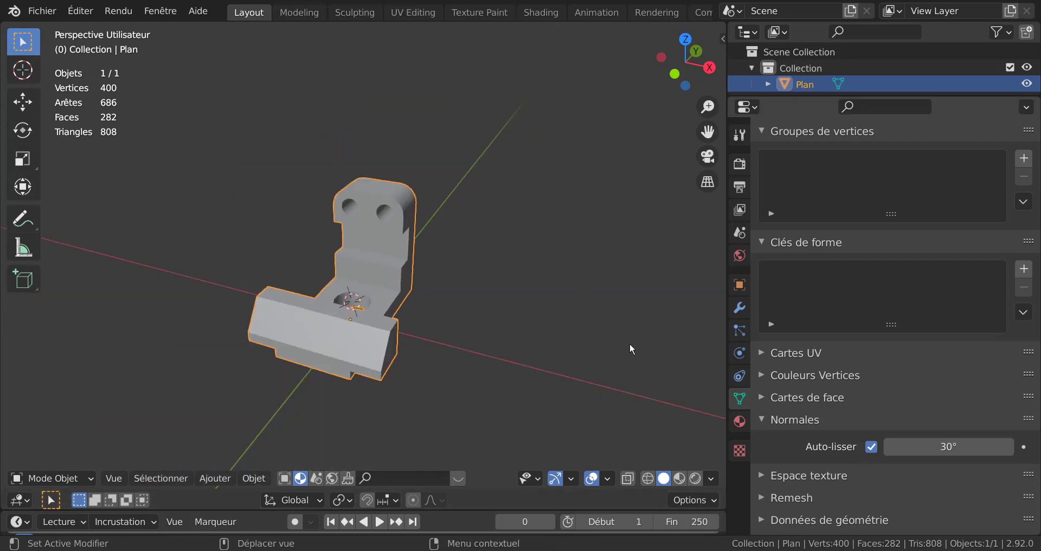
mouse_move(629, 342)
middle_mouse_down()
mouse_move(616, 330)
mouse_move(496, 352)
mouse_move(462, 385)
mouse_move(522, 301)
middle_mouse_up()
left_click(508, 345)
scroll(509, 344, "up", 5)
scroll(522, 301, "down", 4)
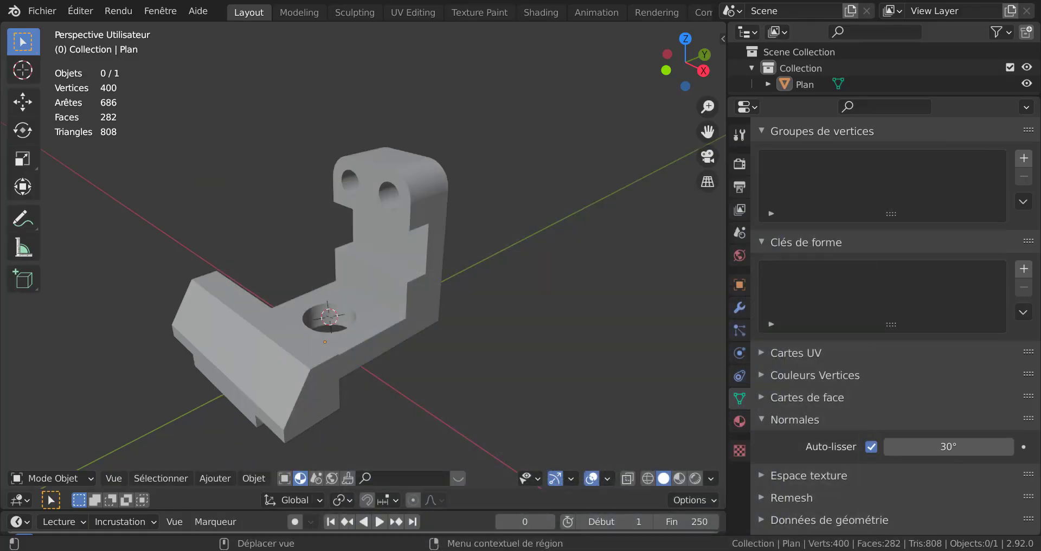
mouse_move(493, 330)
middle_mouse_down()
mouse_move(472, 193)
mouse_move(383, 295)
middle_mouse_up()
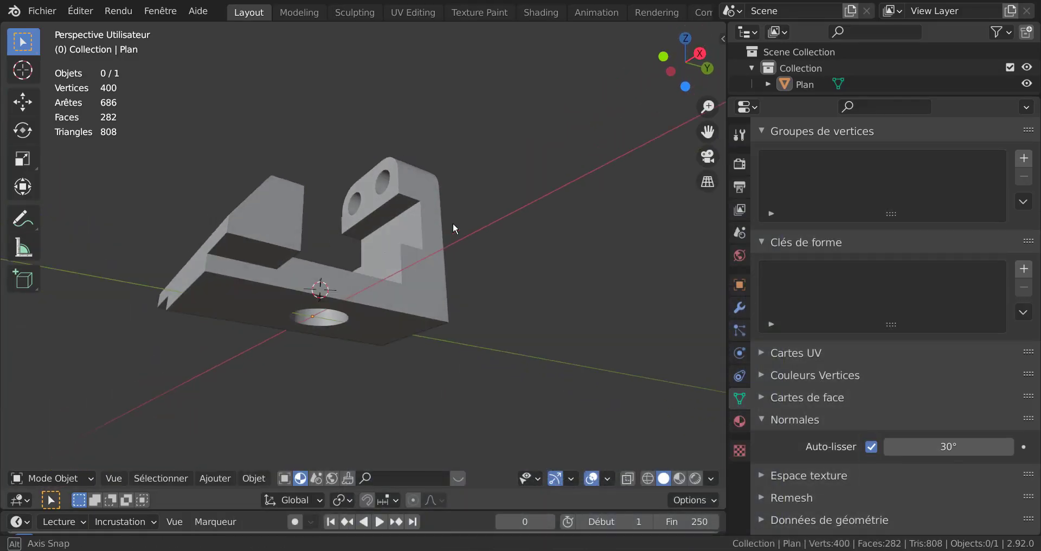
middle_click_drag(373, 295, 469, 259)
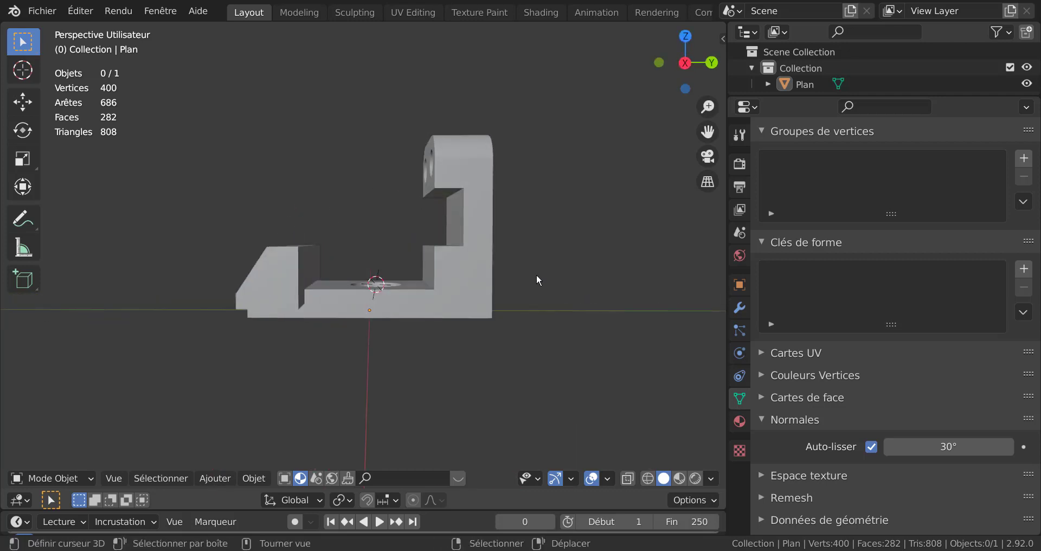
key("KP_3")
scroll(415, 281, "up", 2)
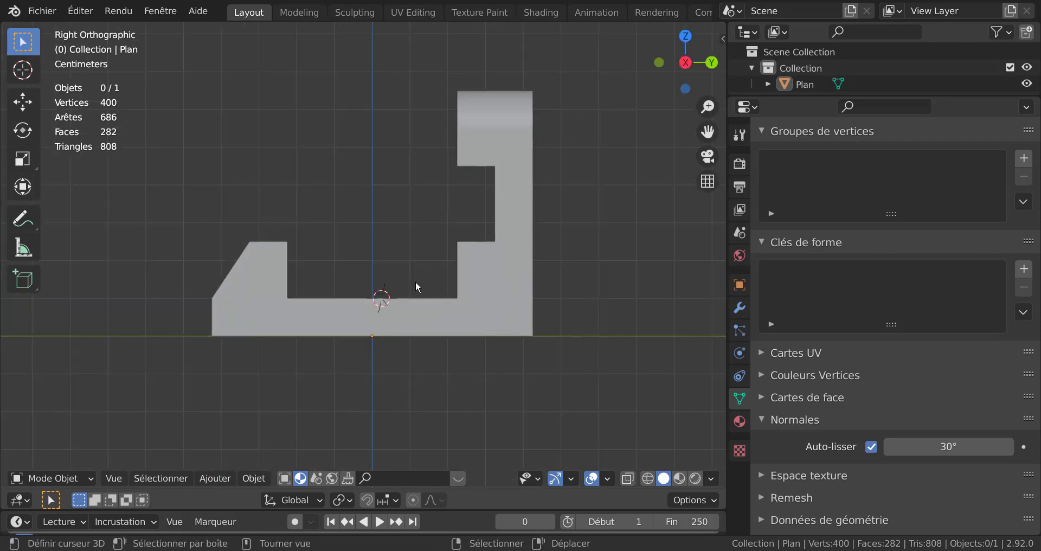
mouse_move(307, 278)
middle_mouse_down()
mouse_move(268, 304)
mouse_move(403, 310)
mouse_move(433, 331)
middle_mouse_up()
In edit mode, select the front block's two vertical edges.
key("Tab")
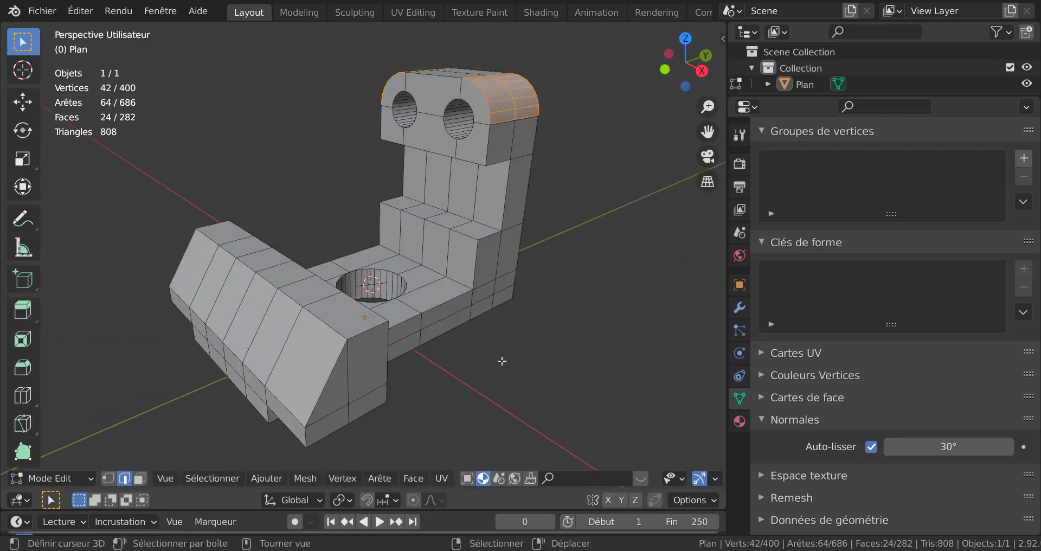
middle_click_drag(446, 358, 466, 333, "shift")
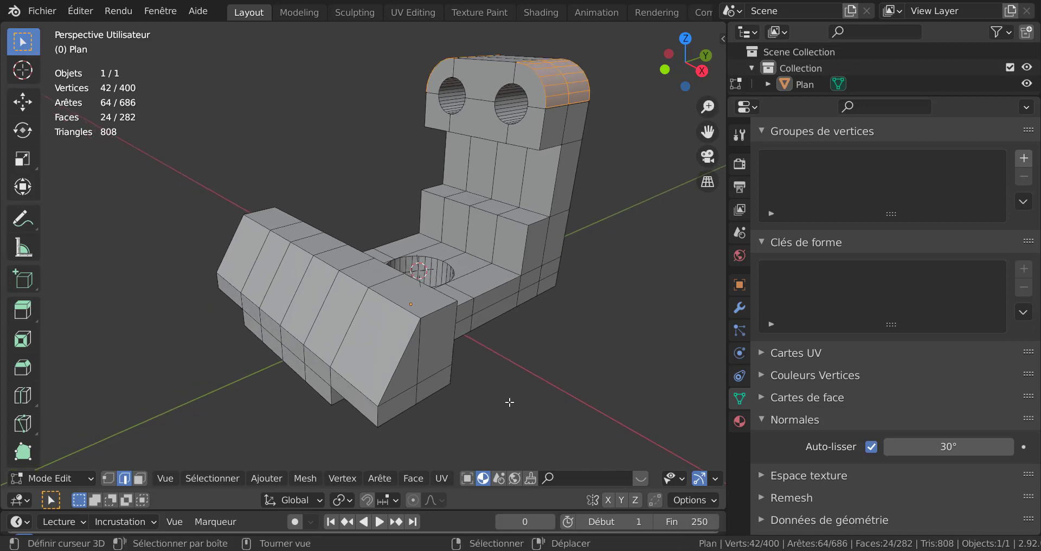
middle_click_drag(509, 402, 449, 385)
left_click(391, 345)
left_click(400, 374, "shift")
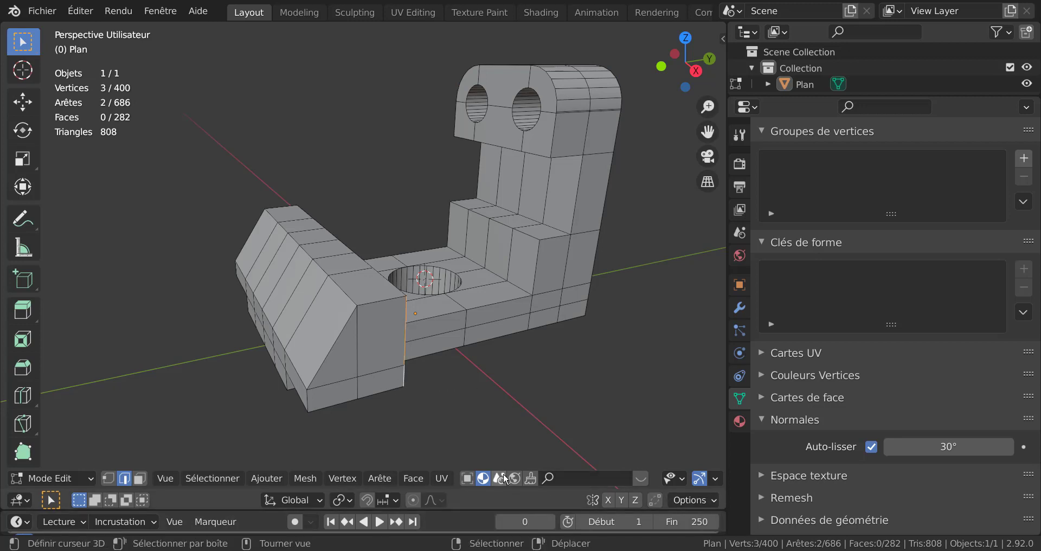
Show edge lengths in the overlays, reading 15 mm and 5 mm, and bring up the drawing.
left_click(672, 478)
scroll(657, 476, "down", 3)
scroll(657, 476, "down", 2)
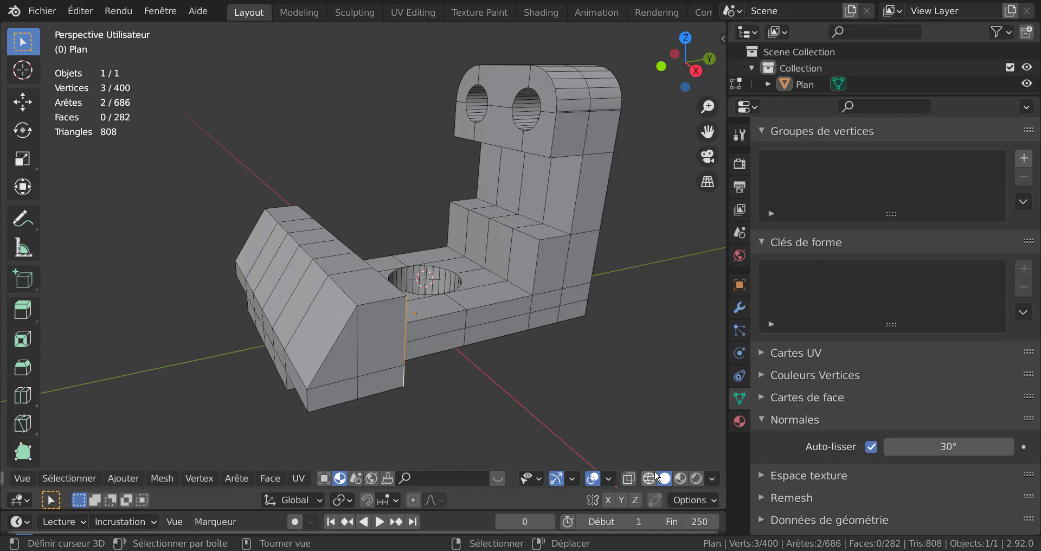
left_click(608, 478)
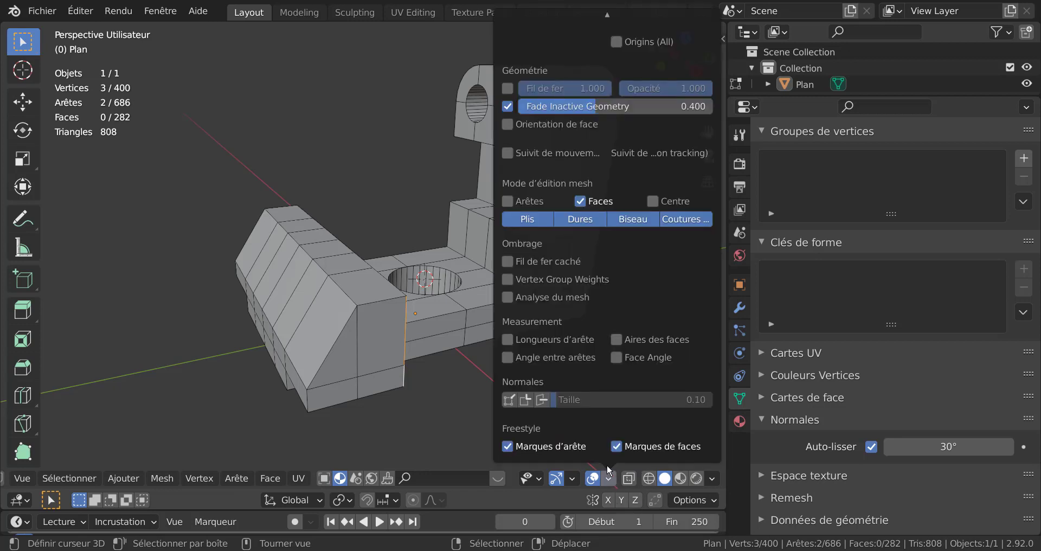
left_click(508, 339)
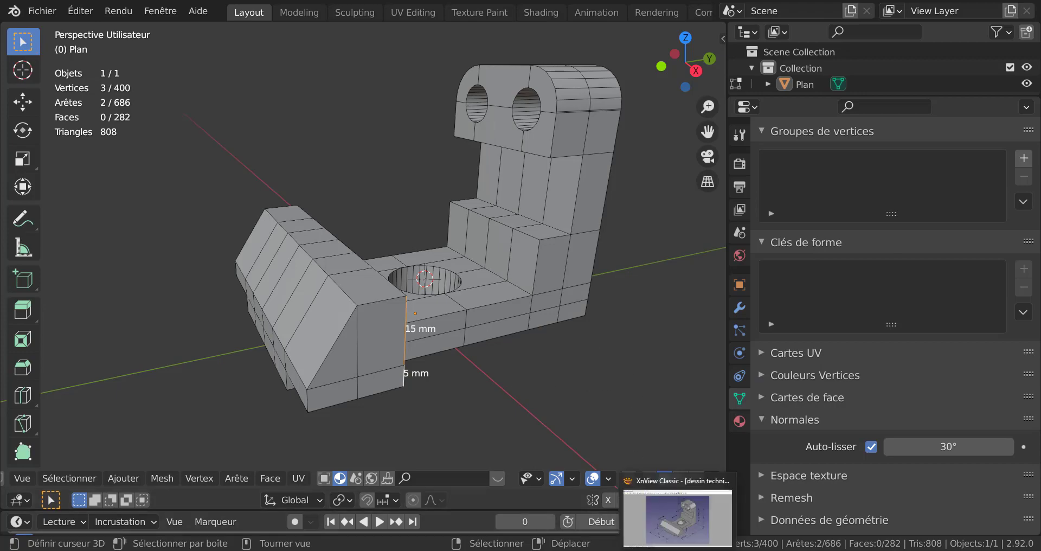
left_click(677, 517)
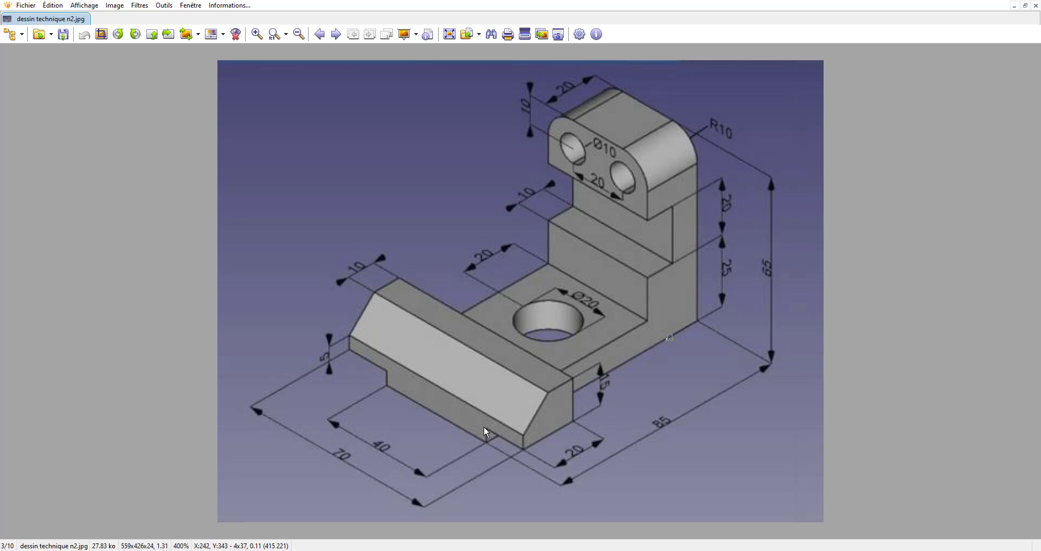
Return to Blender after checking the 15 mm and 5 mm heights against the drawing.
key("alt+Tab")
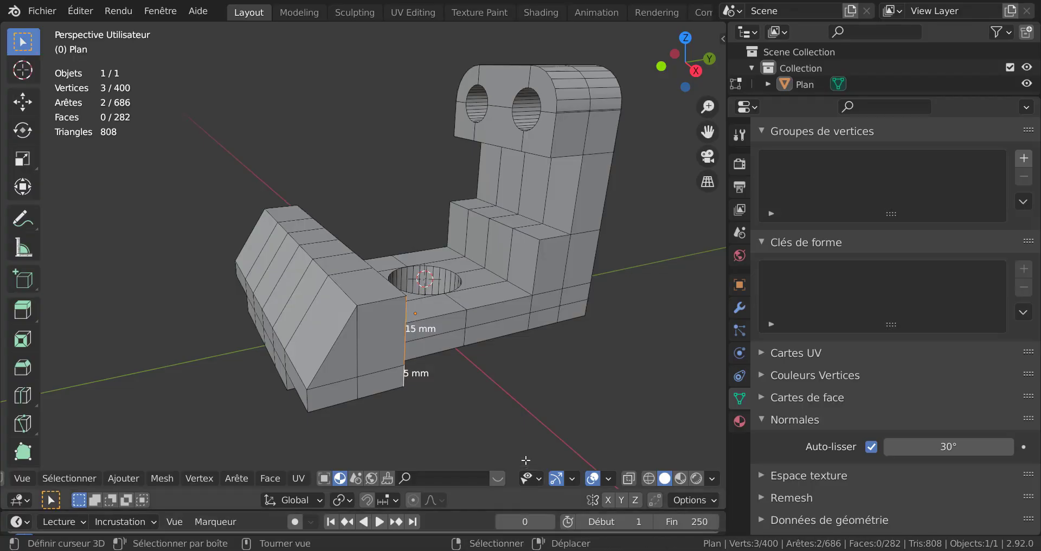
middle_click_drag(555, 365, 554, 381)
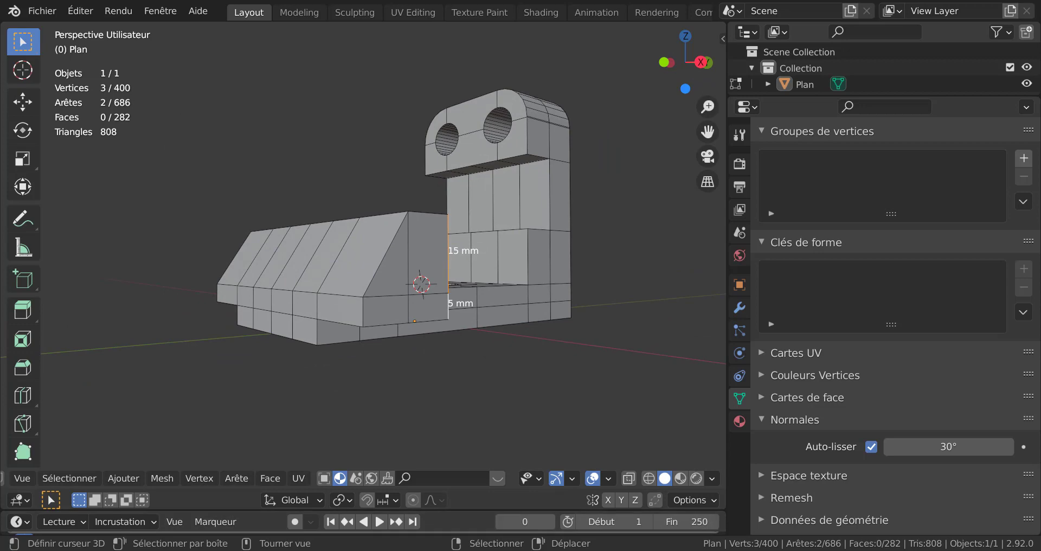
left_click(679, 512)
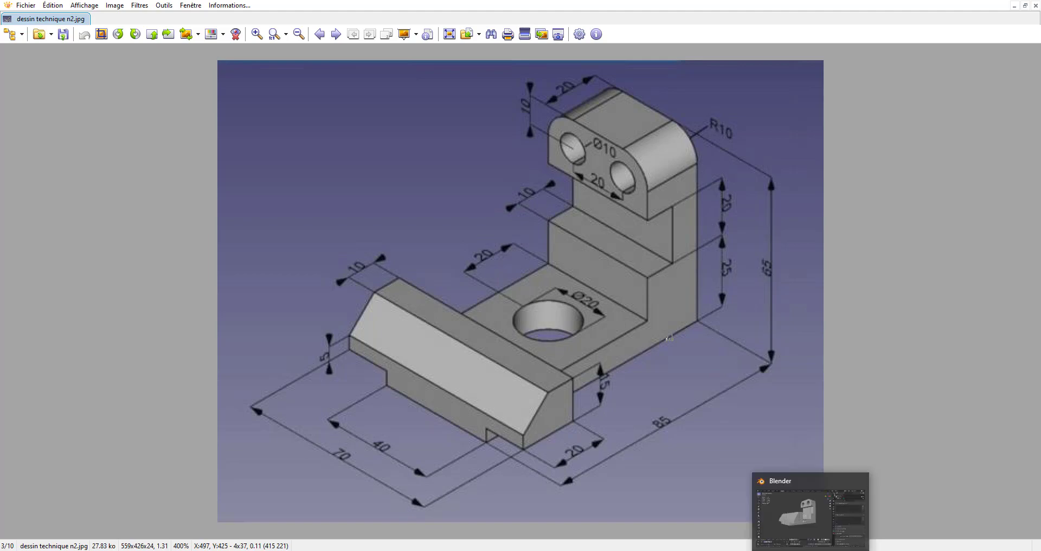
left_click(810, 514)
mouse_move(544, 288)
middle_mouse_down()
mouse_move(538, 347)
mouse_move(521, 375)
middle_mouse_up()
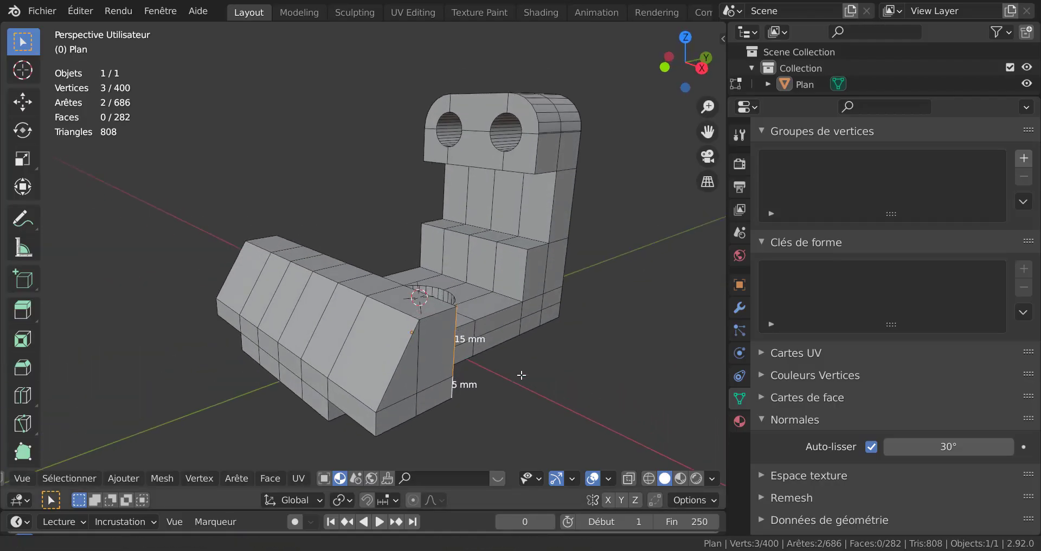
Select the front block's top ridge faces running from the hole.
left_click(405, 304)
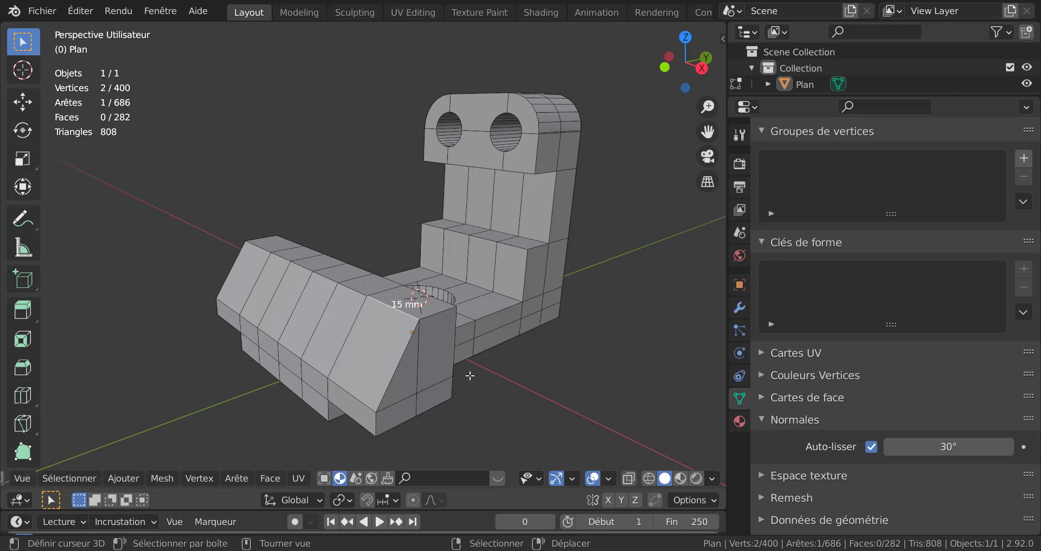
middle_click_drag(569, 360, 582, 384)
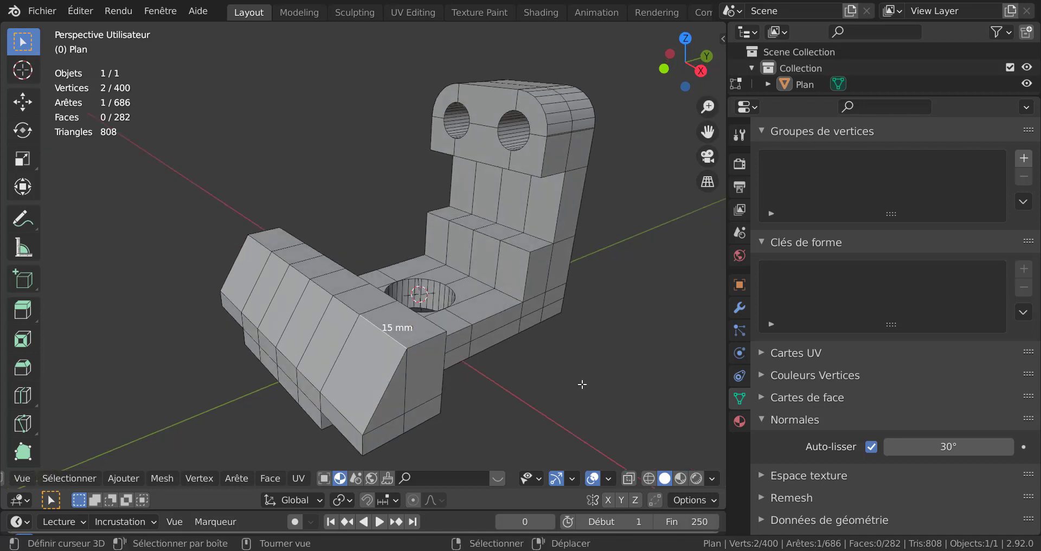
left_click(404, 329, "shift")
left_click(370, 300, "shift")
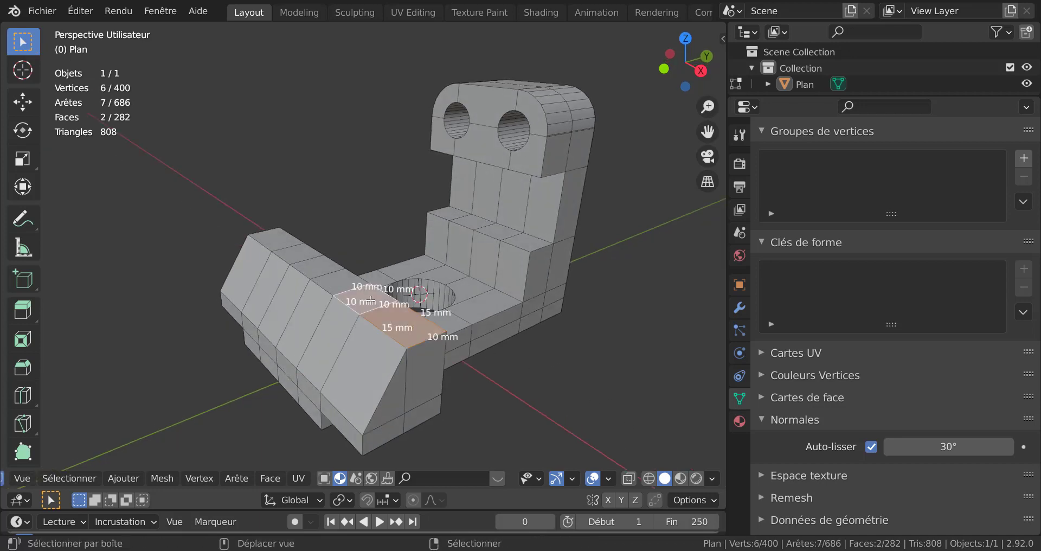
left_click(338, 282, "shift")
left_click(306, 267, "shift")
left_click(274, 240, "shift")
left_click(305, 268, "shift")
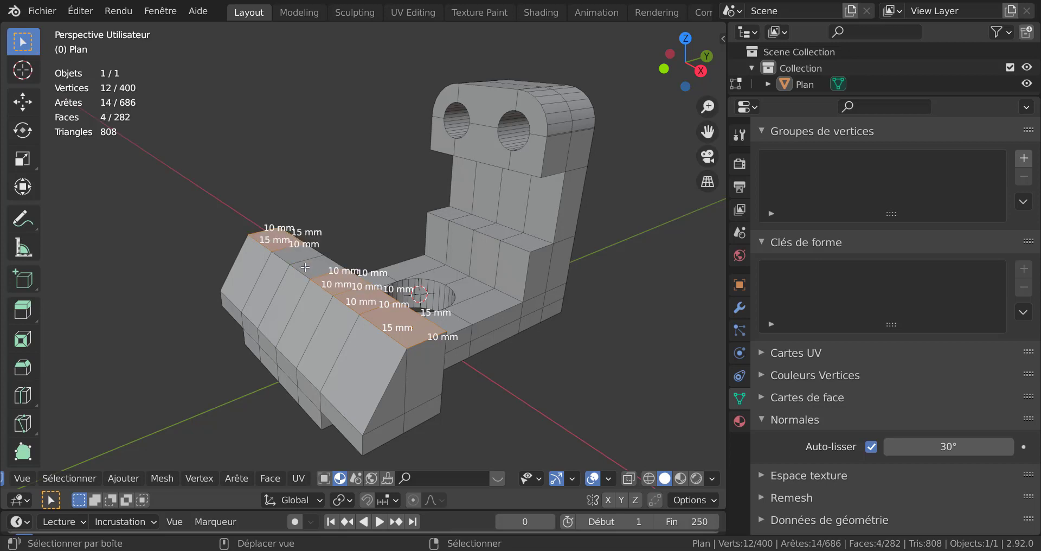
left_click(297, 258, "shift")
left_click(322, 273, "shift")
middle_click_drag(458, 421, 443, 308)
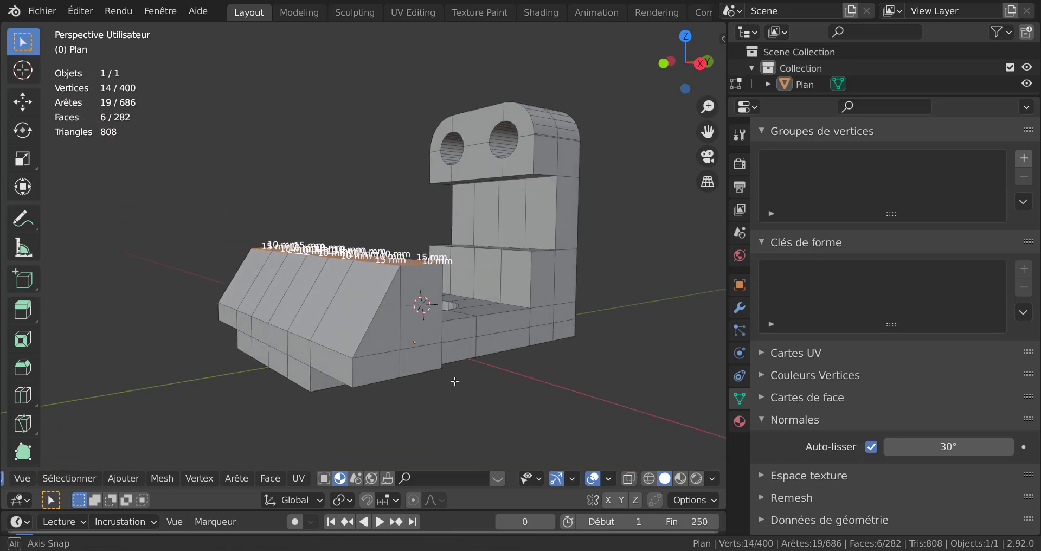
middle_click_drag(513, 360, 513, 391)
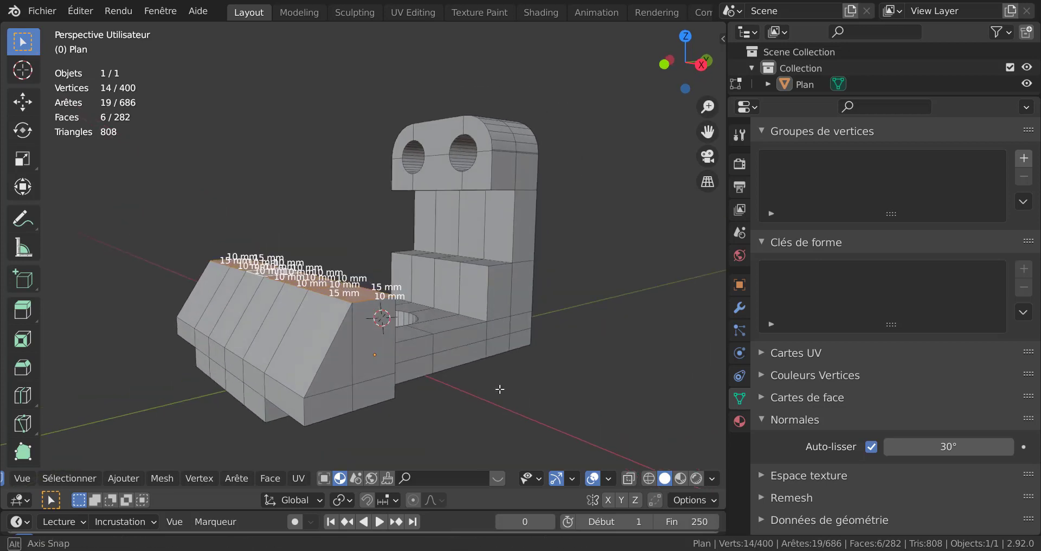
scroll(507, 412, "up", 1)
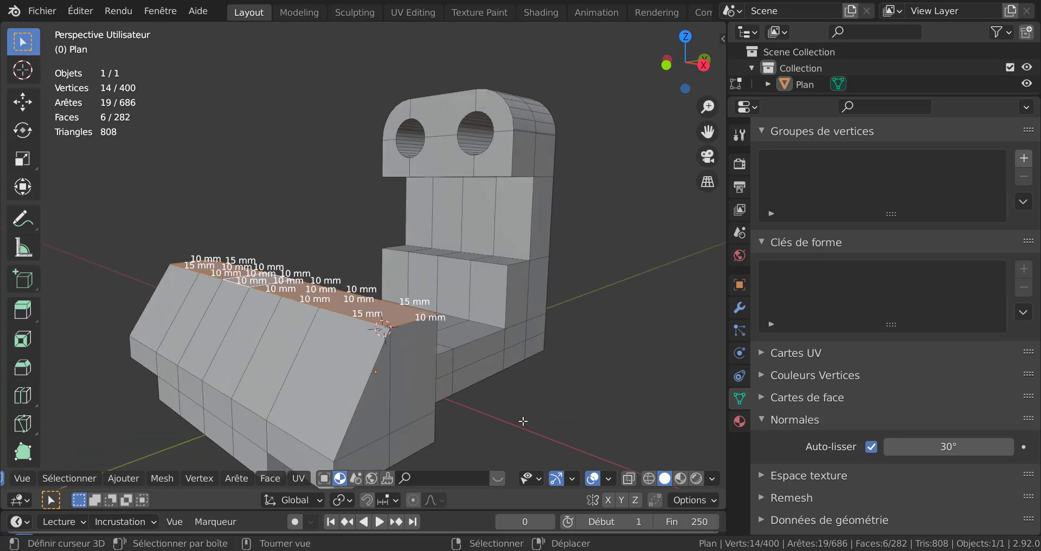
Lower the selected ridge faces 5 mm along Z, then select the ridge's end face.
key("g")
key("z")
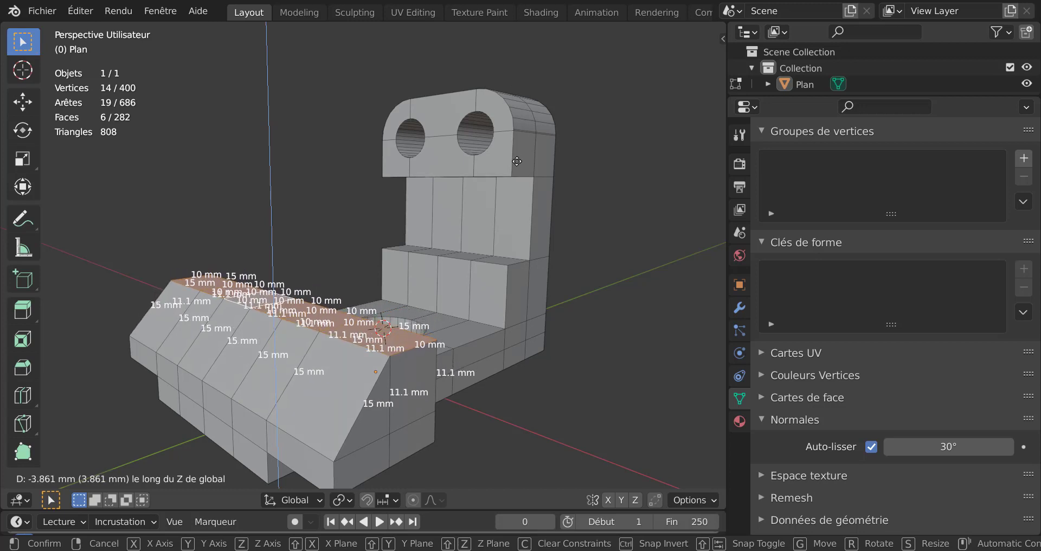
left_click(521, 213)
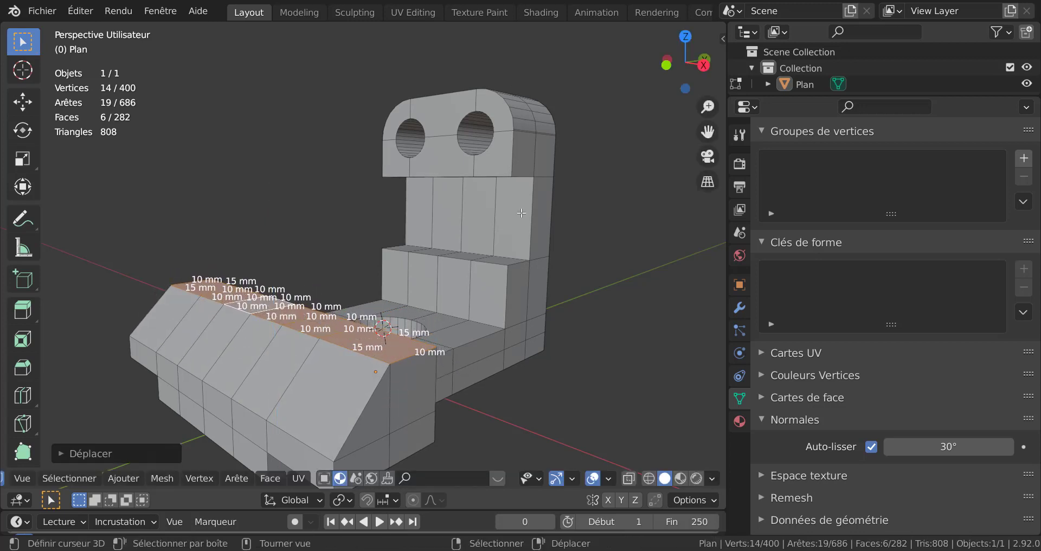
middle_click_drag(574, 283, 621, 211, "shift")
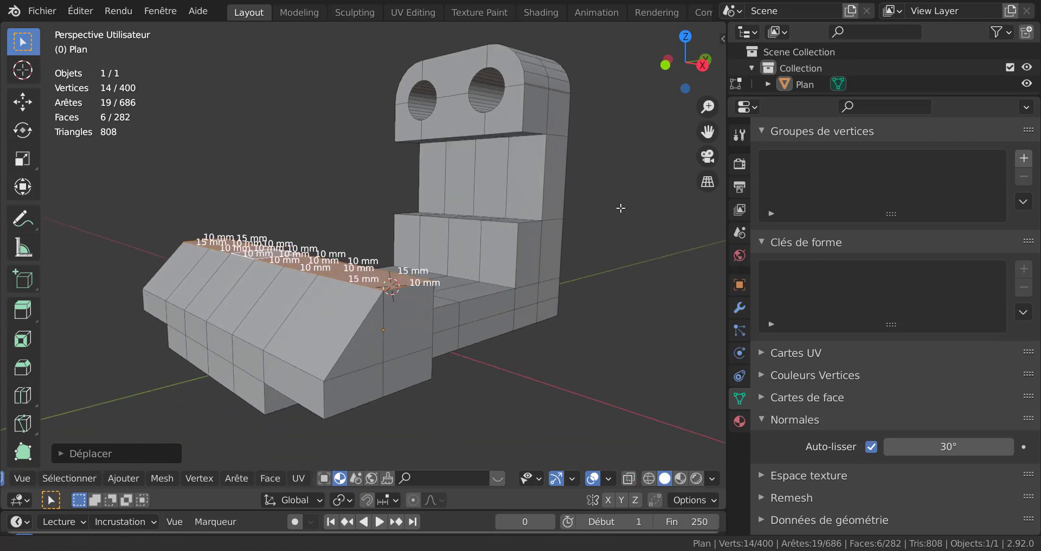
left_click(428, 318)
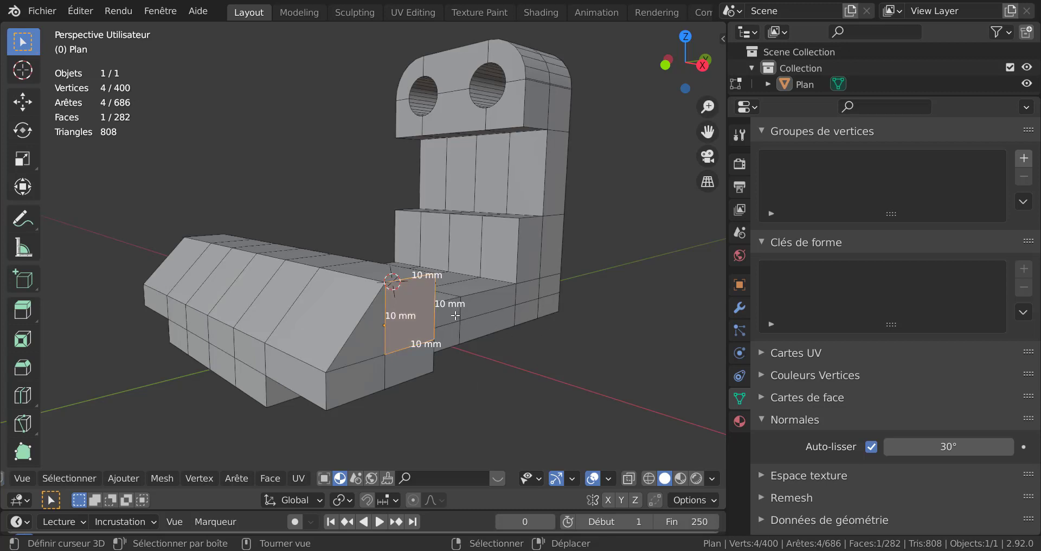
left_click(424, 315)
left_click(425, 358, "shift")
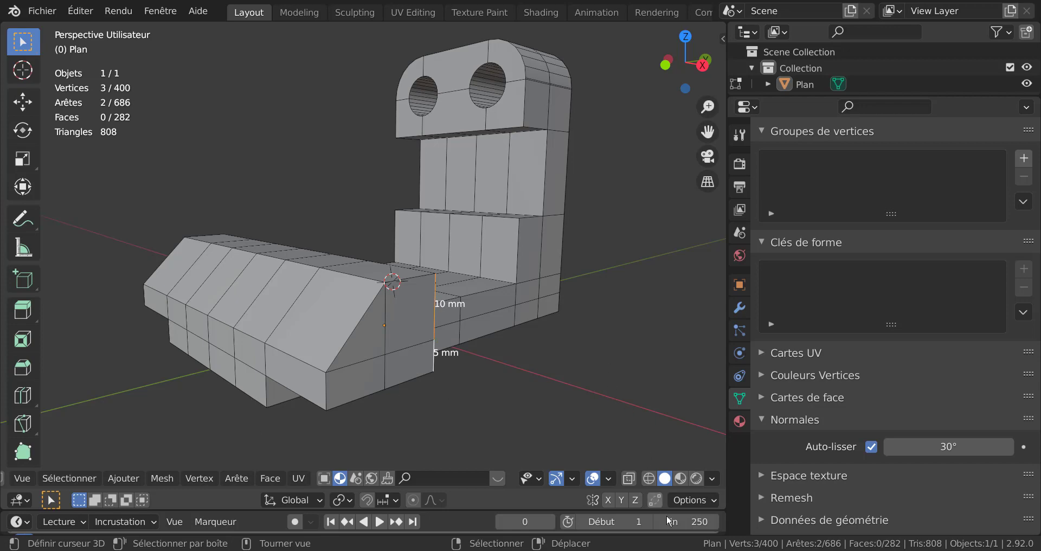
key("alt+Tab")
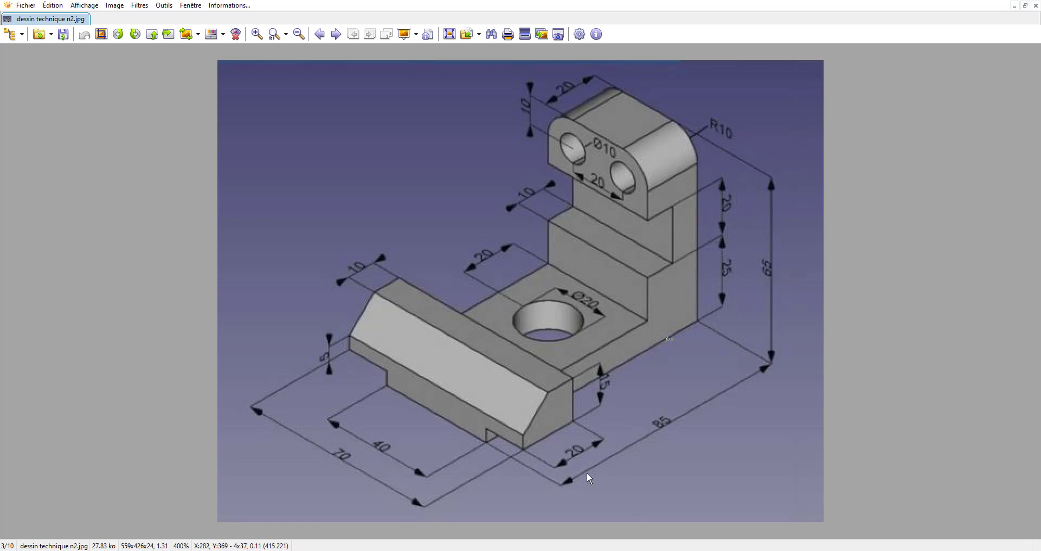
key("alt+Tab")
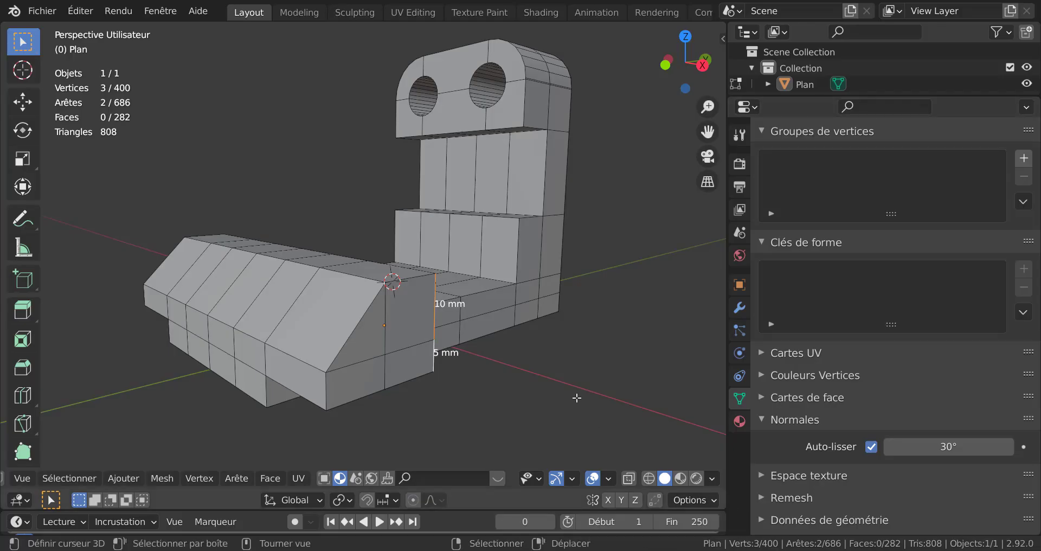
mouse_move(577, 398)
middle_mouse_down()
mouse_move(487, 336)
mouse_move(464, 354)
mouse_move(484, 305)
mouse_move(515, 355)
mouse_move(504, 406)
mouse_move(469, 353)
middle_mouse_up()
key("KP_3")
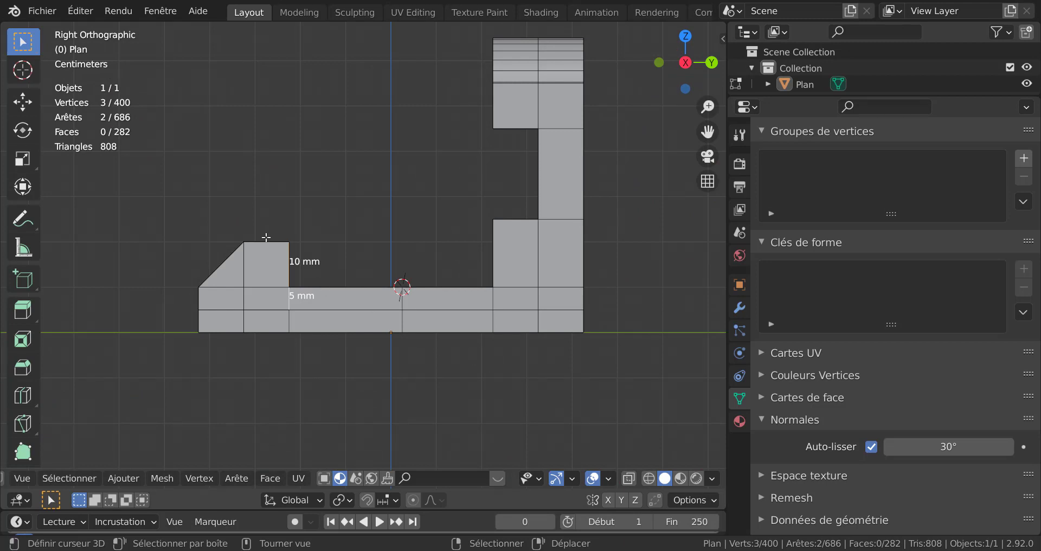
left_click(593, 262)
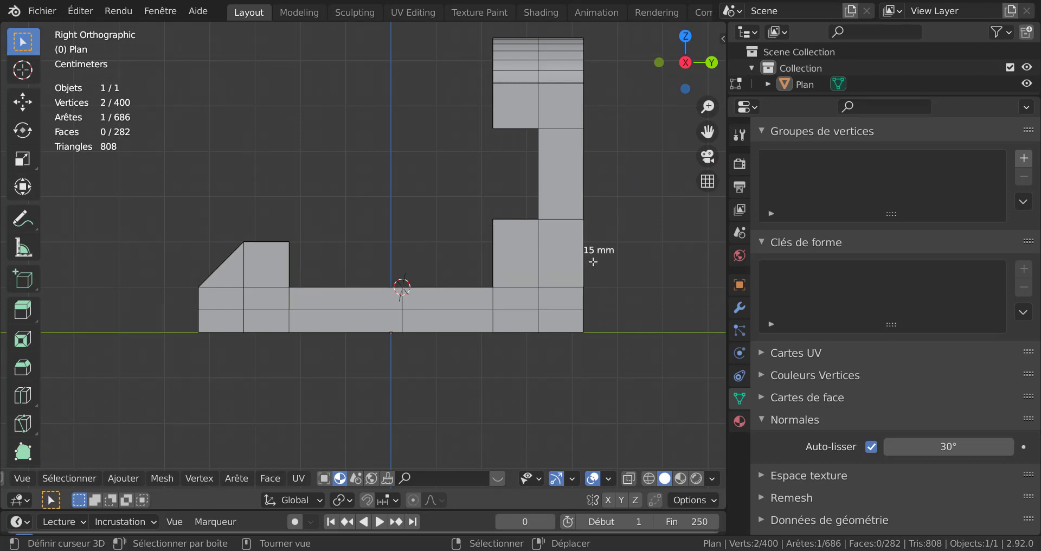
middle_click_drag(539, 295, 598, 268)
left_click(597, 293, "shift")
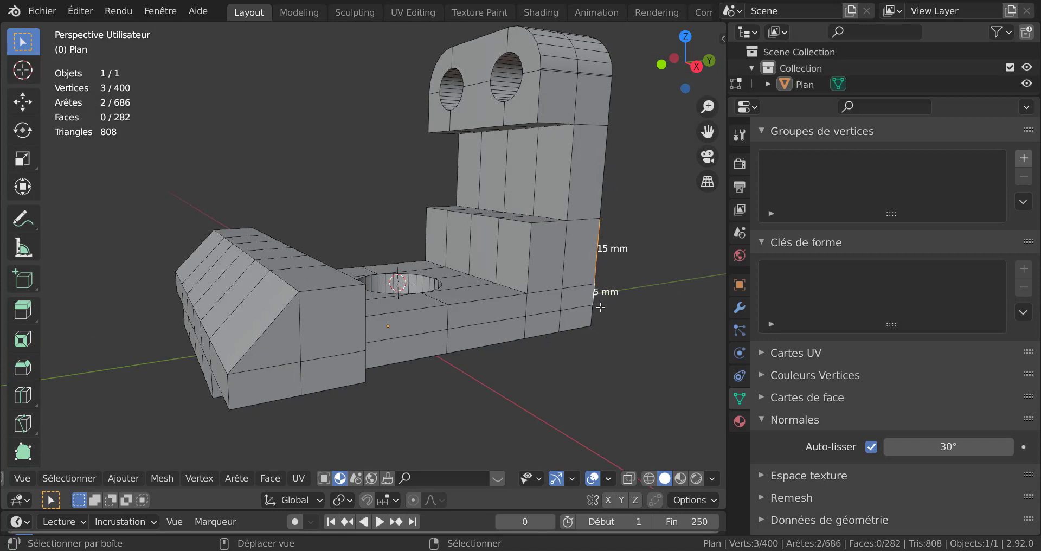
left_click(531, 262, "shift")
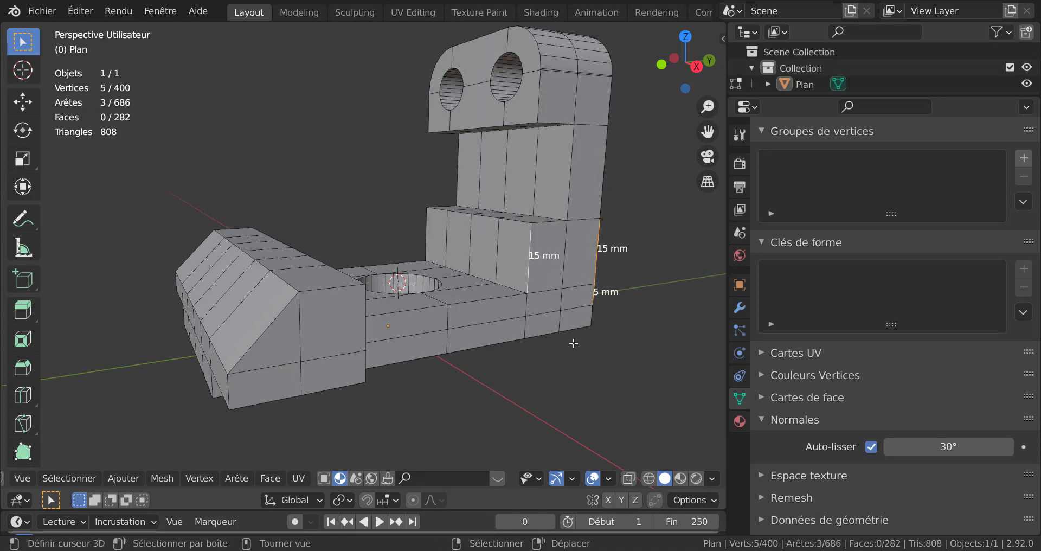
left_click(528, 303, "shift")
left_click(526, 328, "shift")
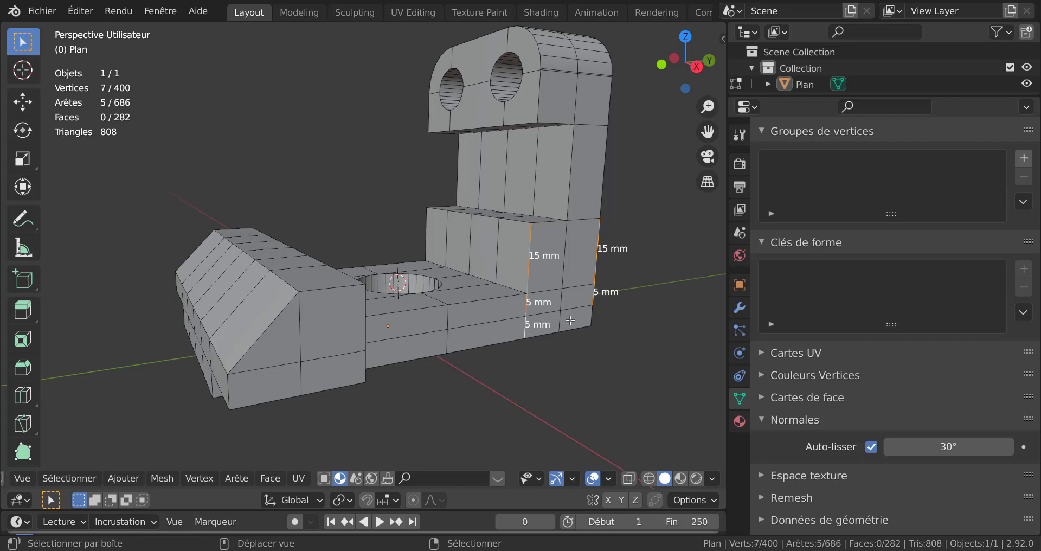
left_click(526, 333)
left_click(529, 270, "shift")
left_click(529, 305, "shift")
key("alt+Tab")
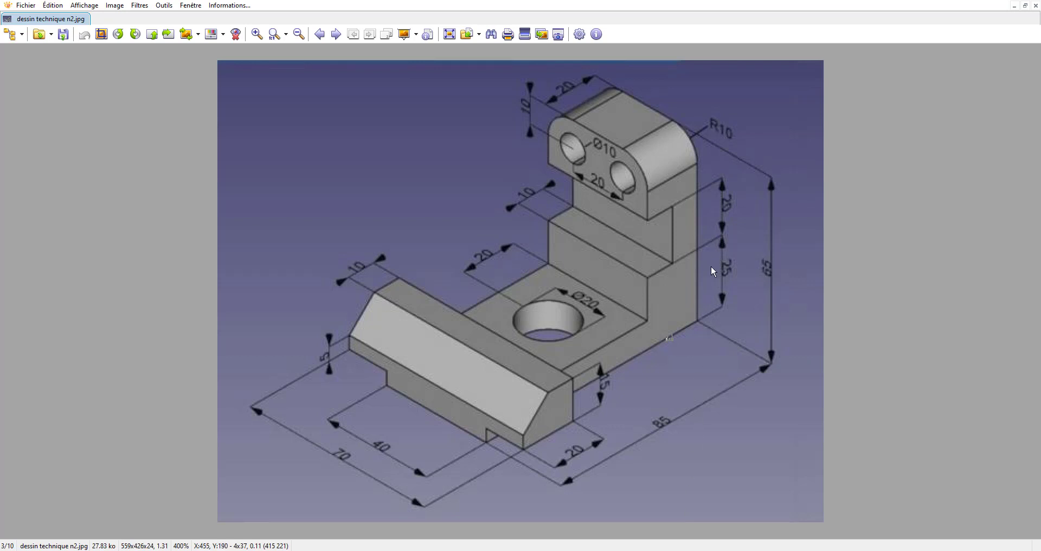
key("alt+Tab")
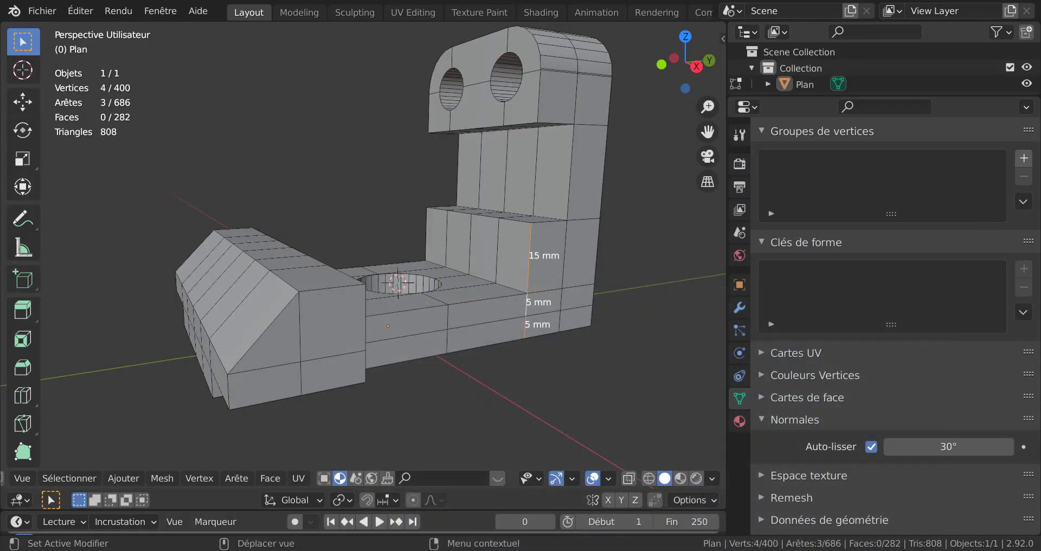
Check the top edges (10 mm) and vertical edge (20 mm) against the drawing.
key("alt+Tab")
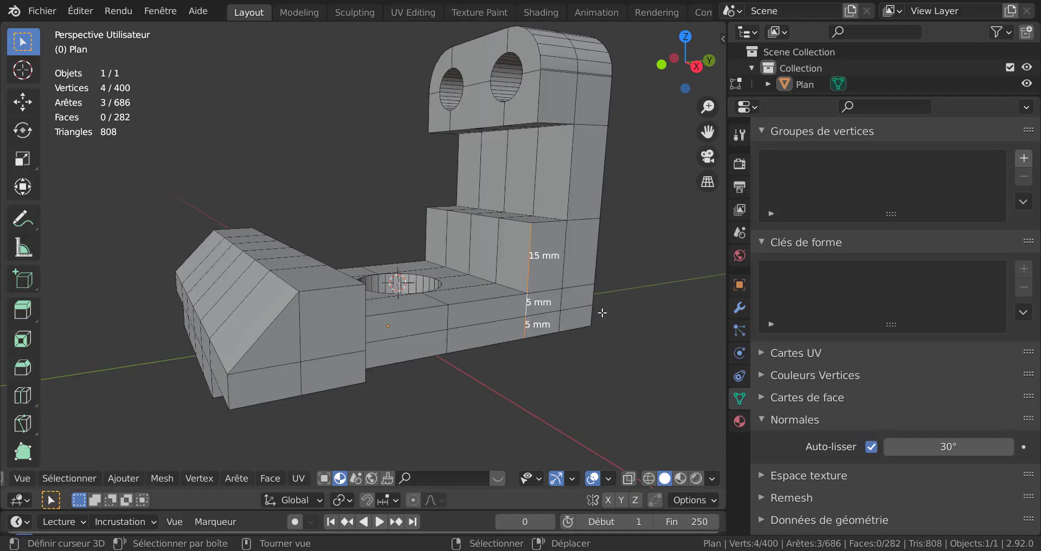
left_click(572, 126)
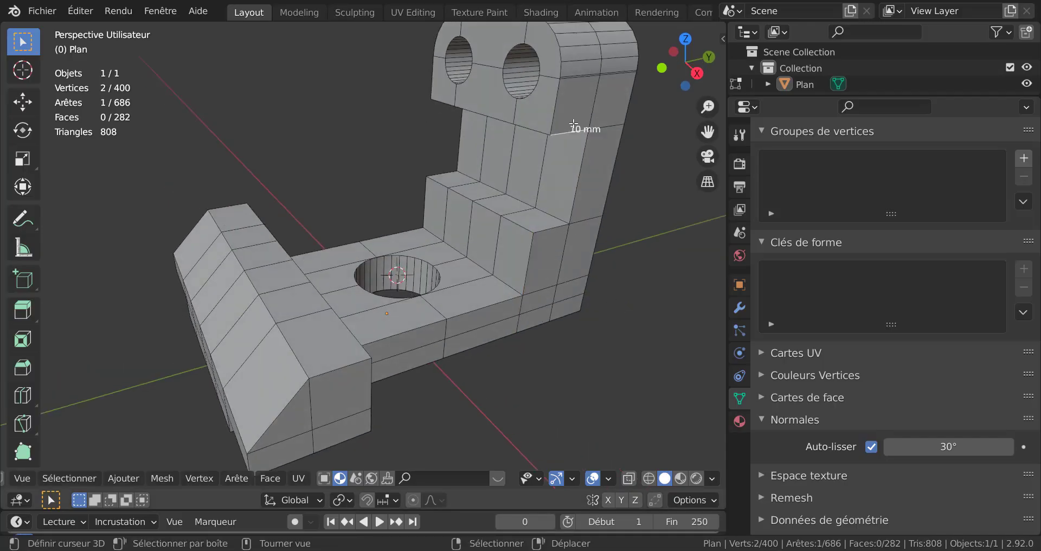
left_click(611, 126, "shift")
left_click(643, 176)
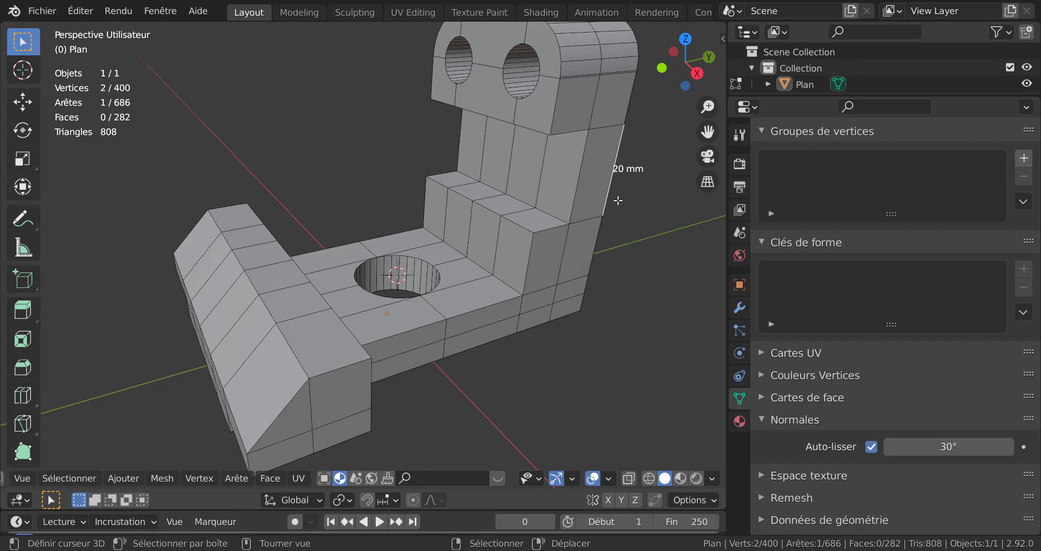
left_click(592, 174)
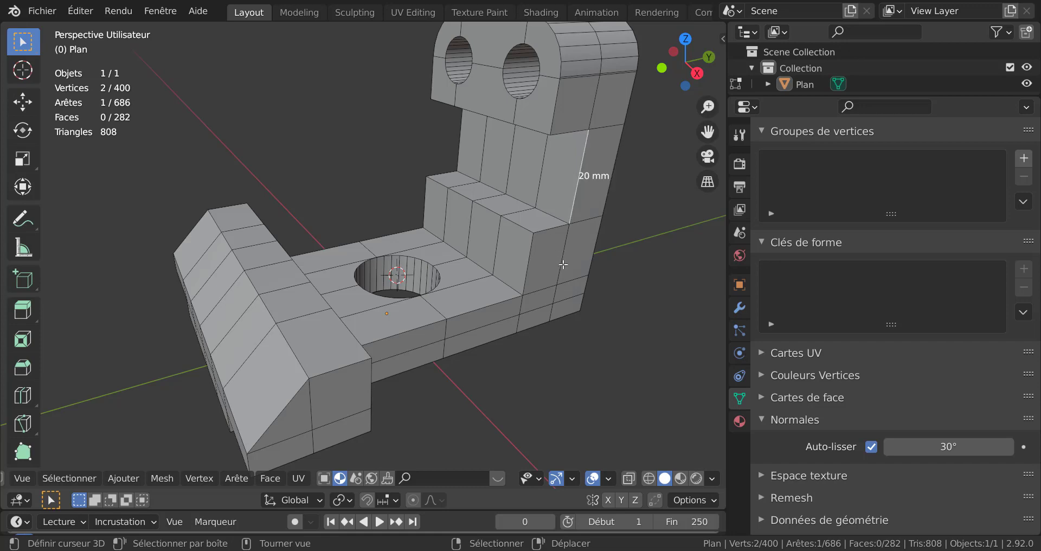
Inspect the bracket from above, the side and below, then return to object mode.
mouse_move(563, 264)
middle_mouse_down()
mouse_move(595, 291)
mouse_move(588, 376)
mouse_move(590, 353)
mouse_move(594, 372)
mouse_move(639, 378)
mouse_move(588, 379)
middle_mouse_up()
scroll(596, 353, "up", 2)
scroll(608, 277, "up", 3)
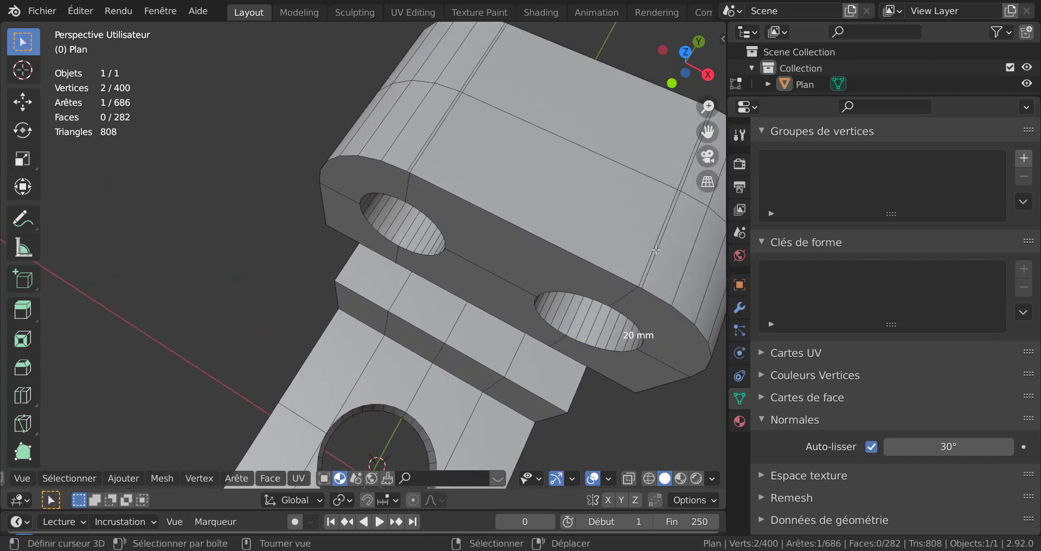
scroll(653, 250, "down", 5)
middle_click_drag(587, 300, 567, 242)
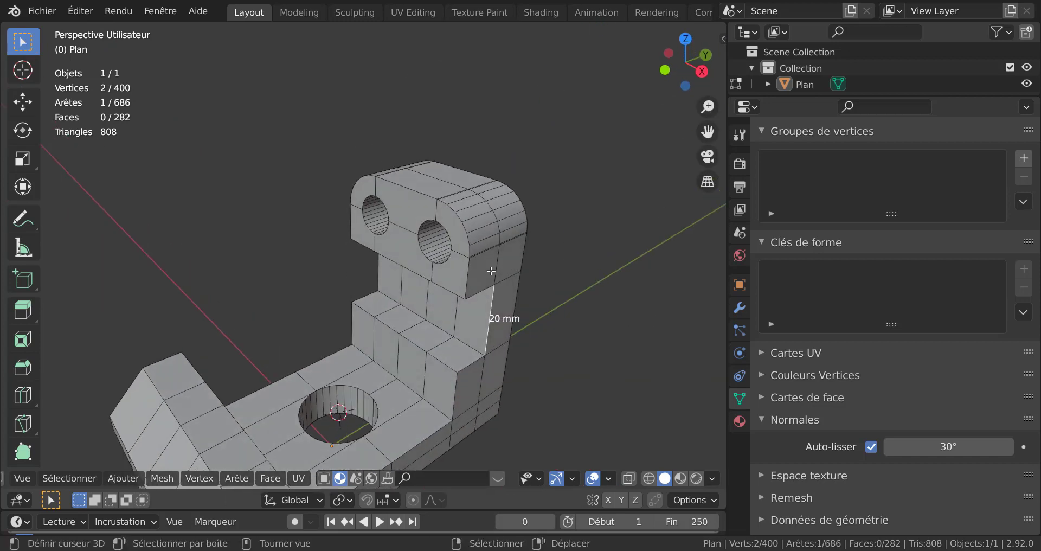
scroll(491, 271, "up", 1)
scroll(495, 298, "up", 1)
scroll(553, 260, "down", 4)
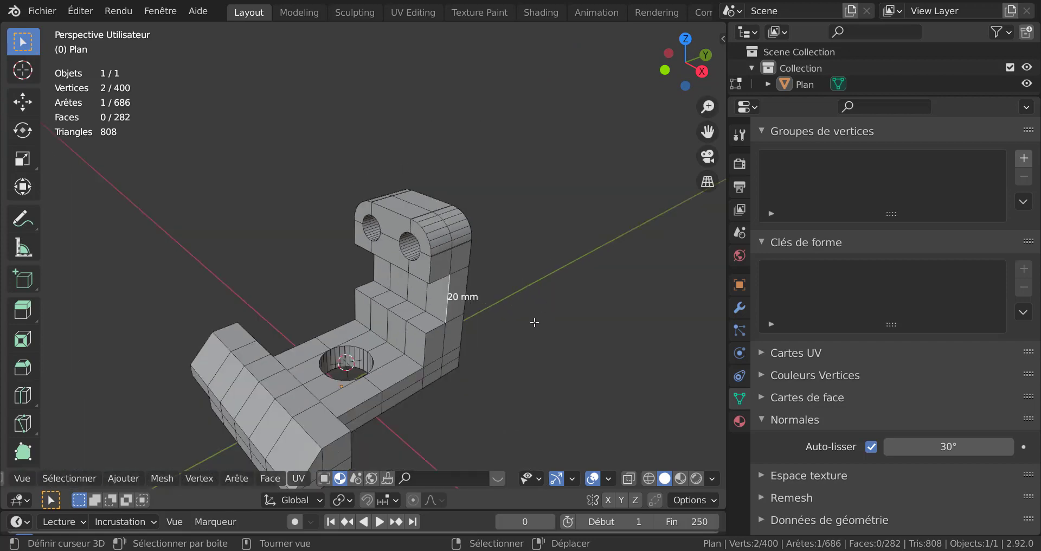
mouse_move(535, 322)
middle_mouse_down()
mouse_move(566, 263)
mouse_move(643, 313)
mouse_move(558, 282)
mouse_move(582, 280)
middle_mouse_up()
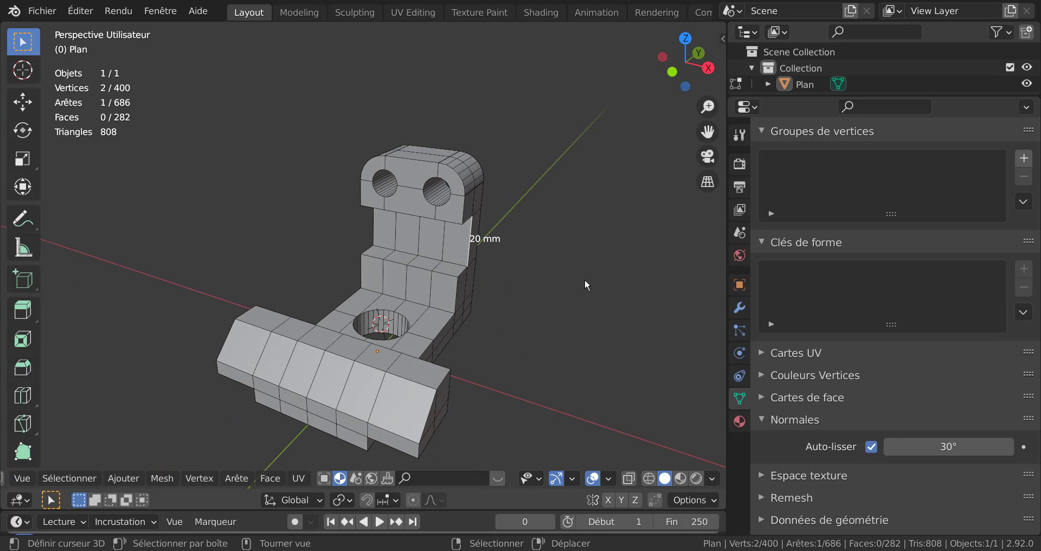
key("Tab")
mouse_move(654, 318)
middle_mouse_down()
mouse_move(608, 297)
mouse_move(679, 340)
middle_mouse_up()
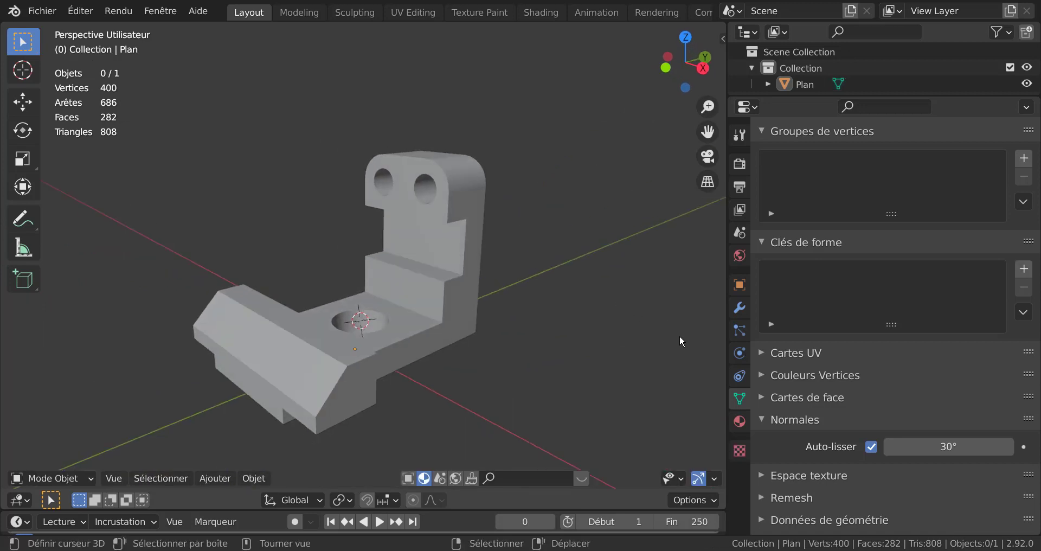
Confirm the 70×85×65 mm dimensions in the sidebar and run all 3D-Print checks.
key("n")
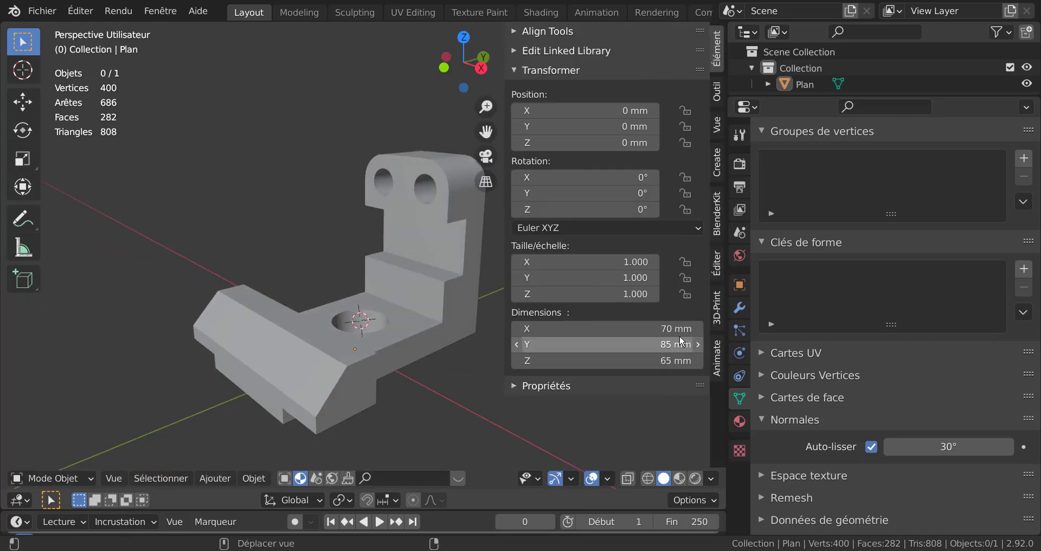
left_click(718, 303)
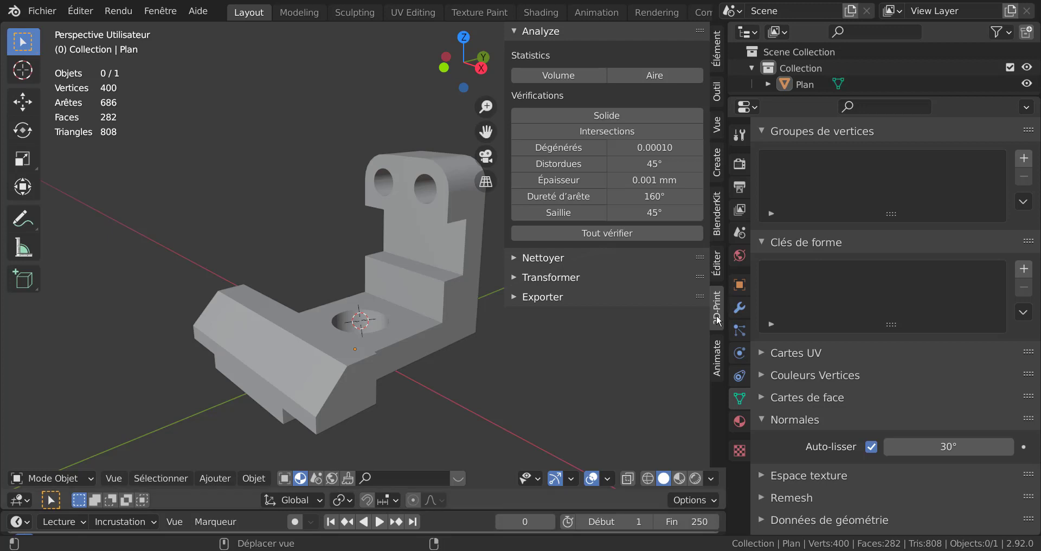
left_click(605, 233)
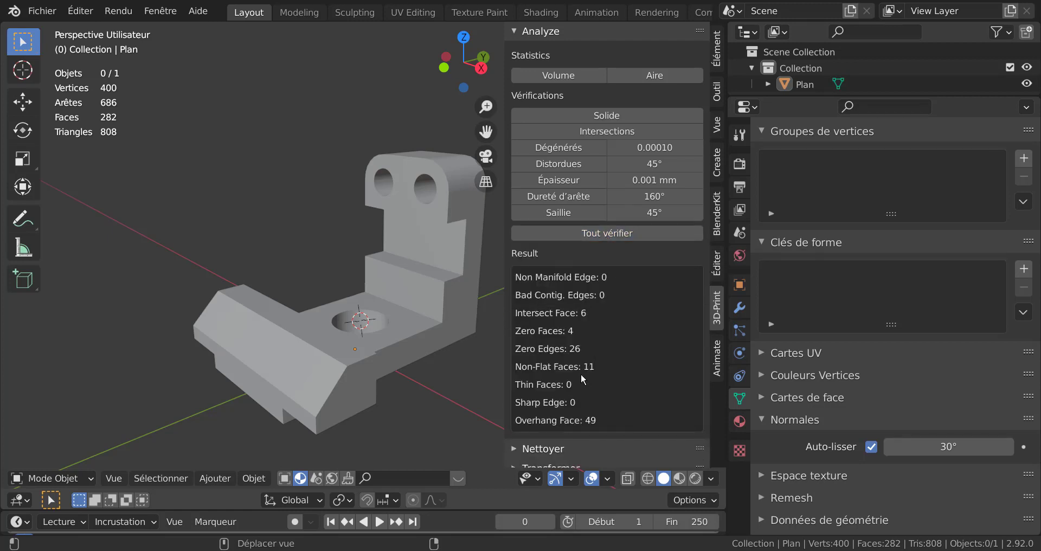
Select the bracket and switch it into mesh edit mode.
left_click(340, 359)
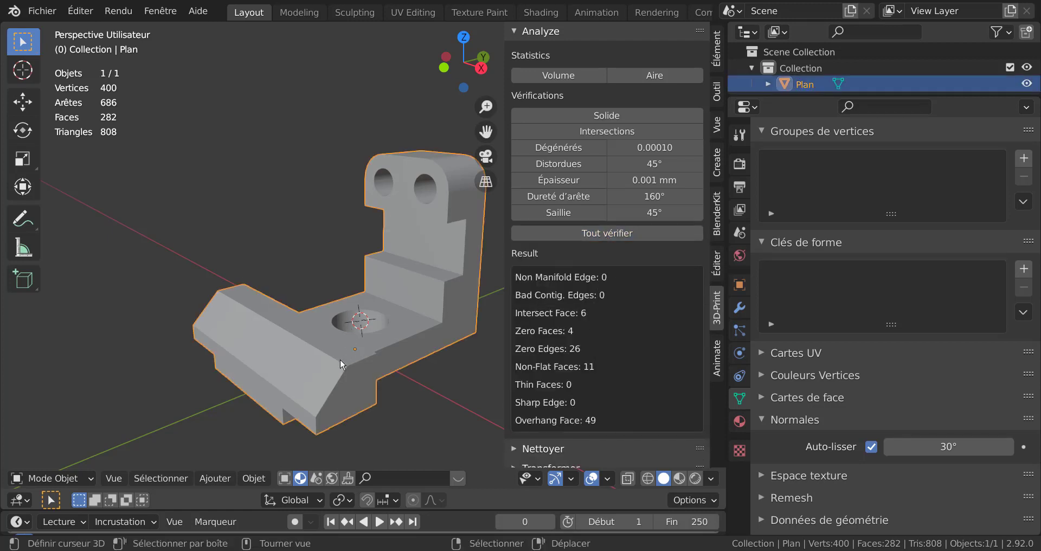
scroll(339, 359, "down", 2)
scroll(356, 373, "down", 2)
key("Tab")
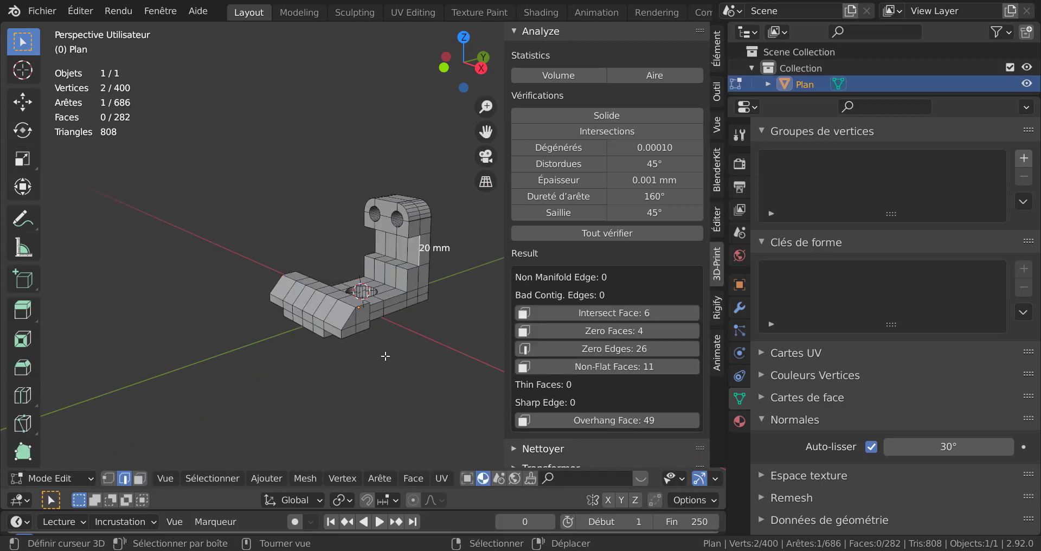
key("a")
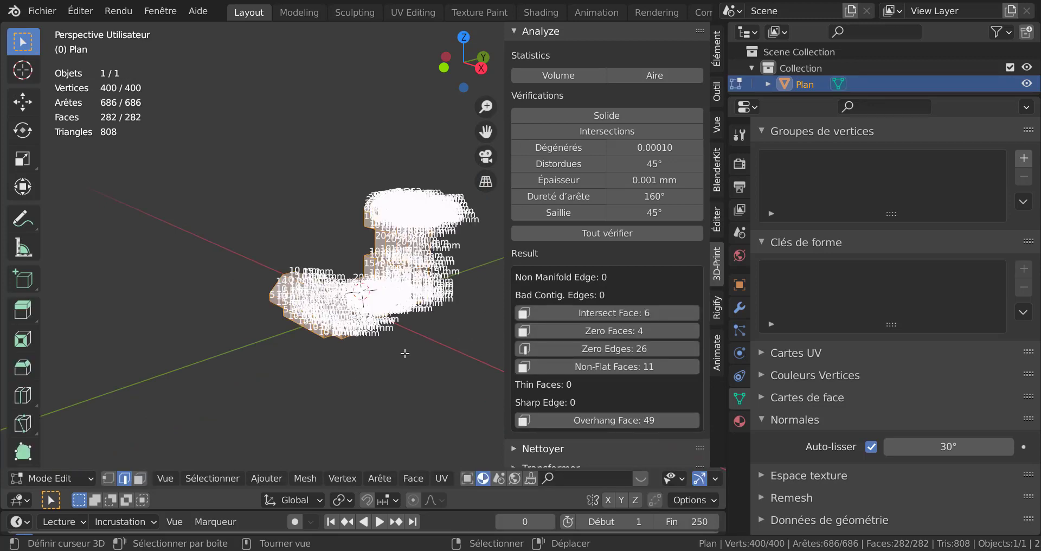
key("alt+a")
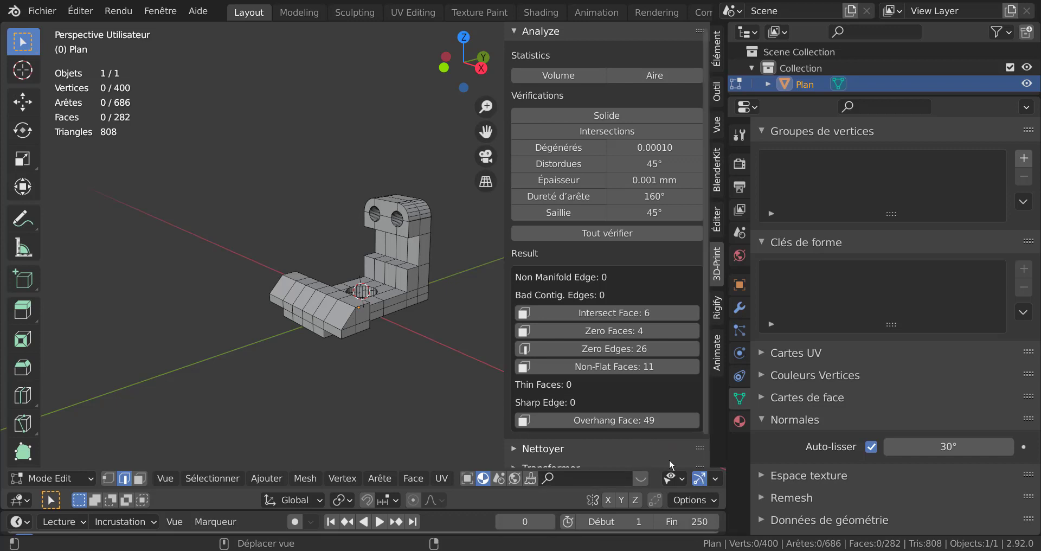
Adjust the viewport overlay settings, select all 400 vertices and bring up Quick Favorites.
scroll(685, 488, "down", 2)
left_click(672, 480)
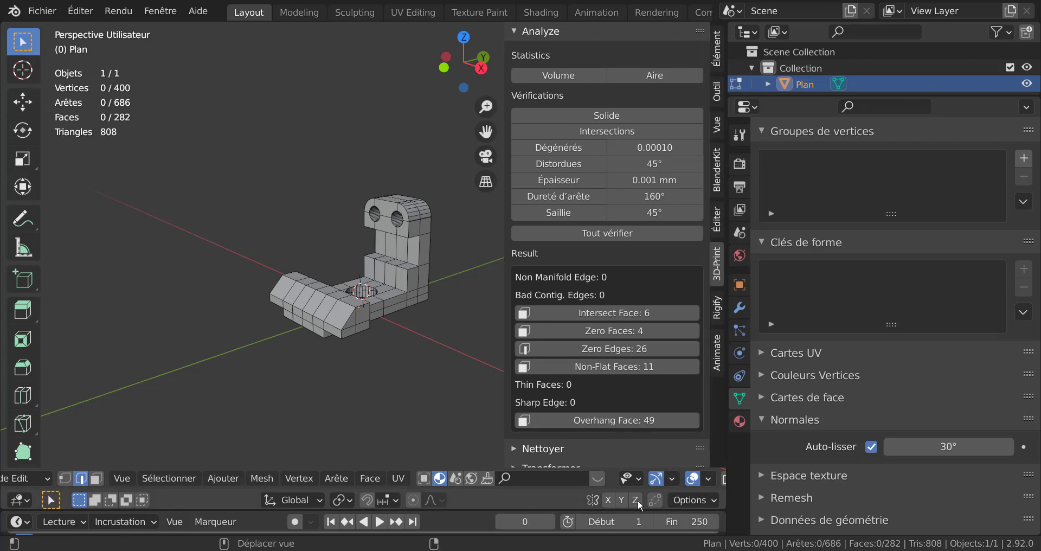
left_click(634, 478)
mouse_move(708, 478)
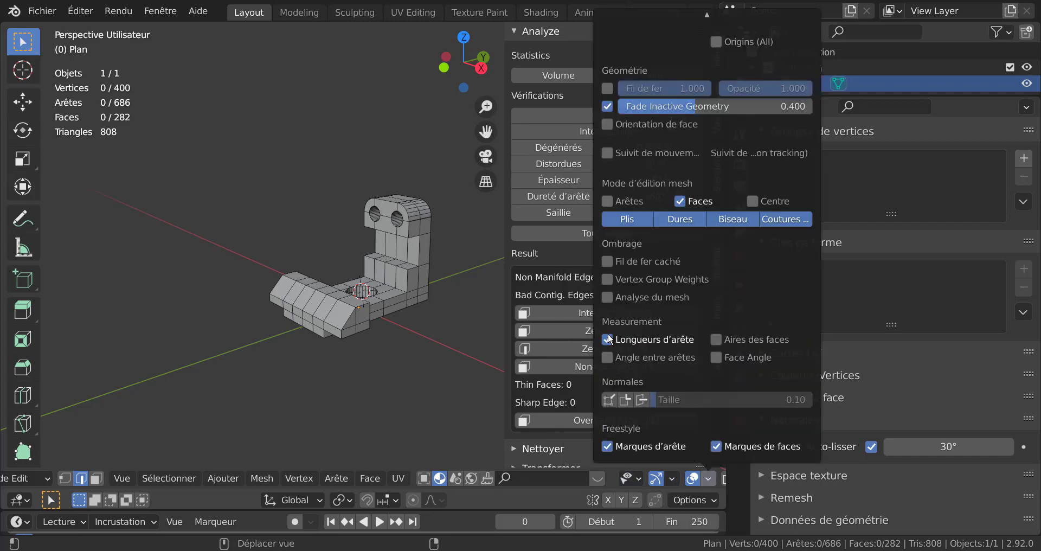
scroll(397, 358, "up", 1)
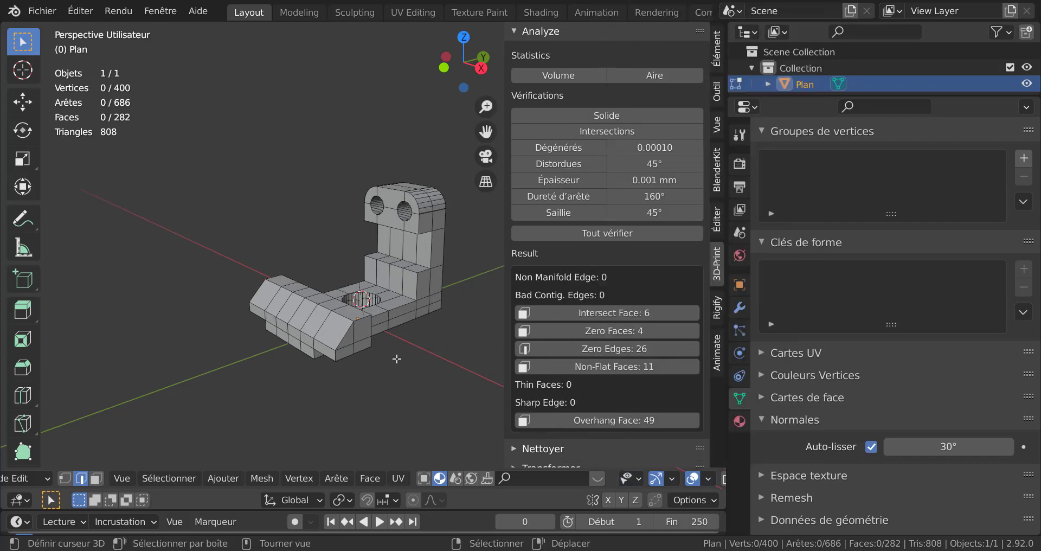
key("a")
key("q")
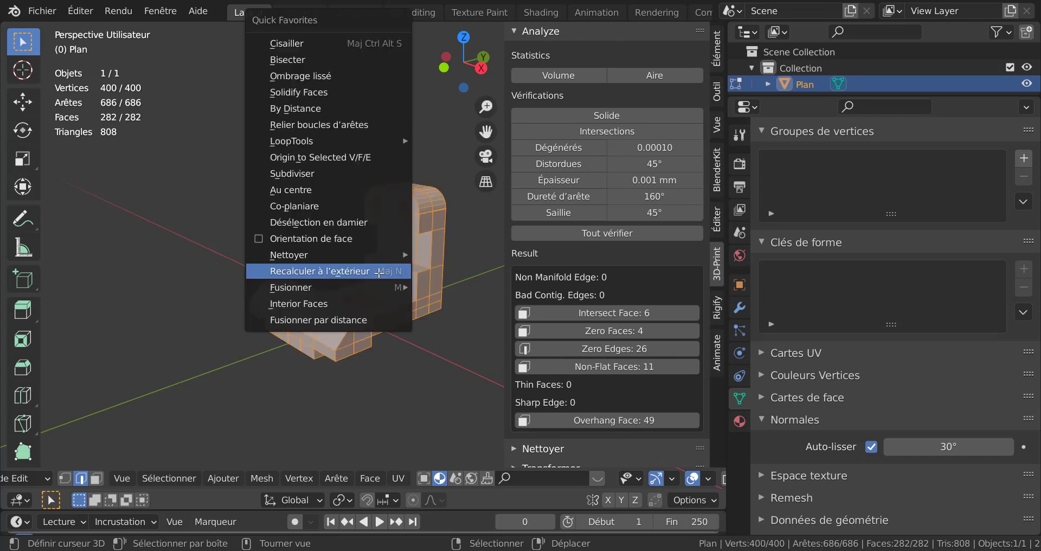
Merge vertices by distance, reducing the mesh from 400 to 378 vertices.
left_click(322, 320)
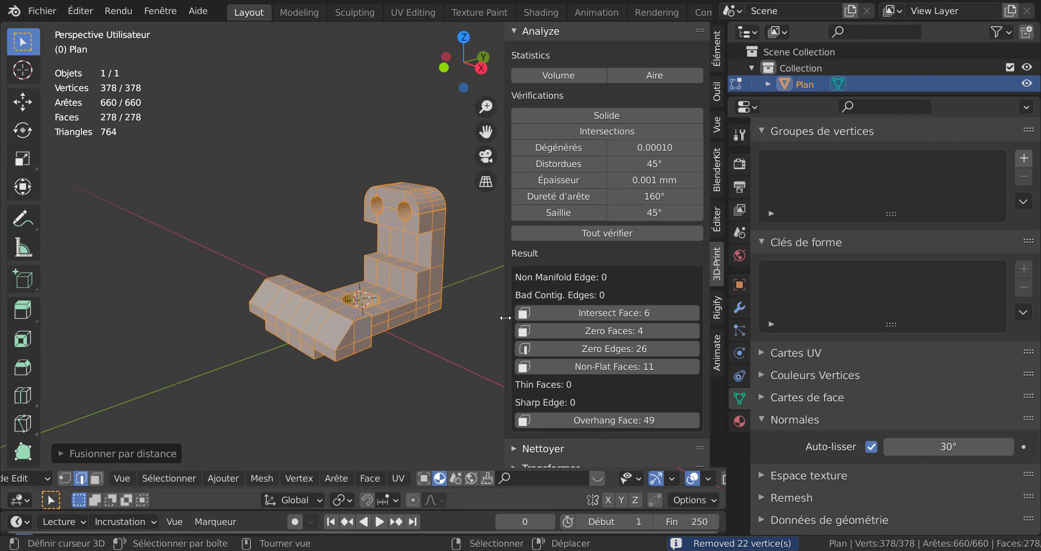
left_click_drag(513, 324, 558, 325)
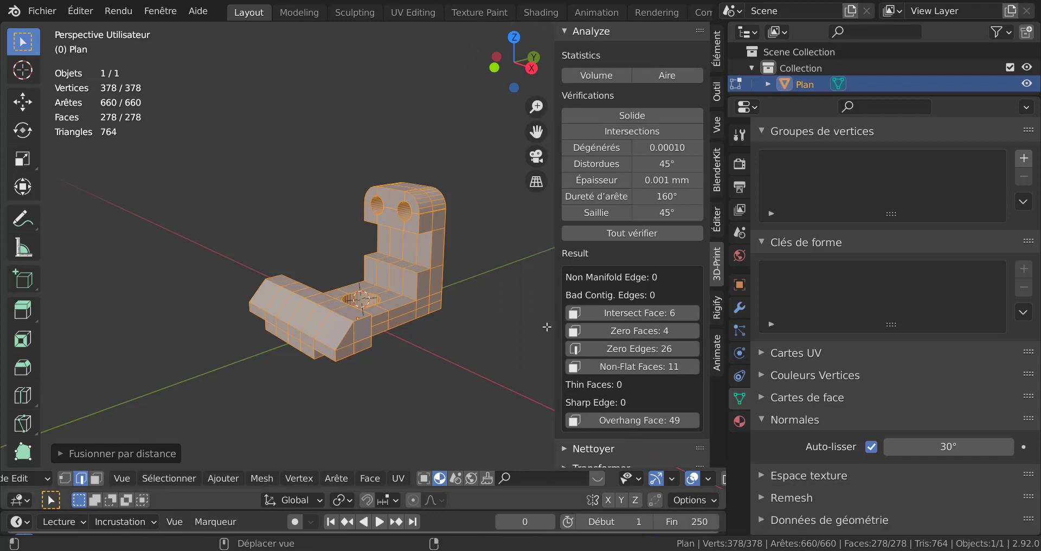
middle_click_drag(466, 358, 455, 337)
scroll(455, 338, "up", 3)
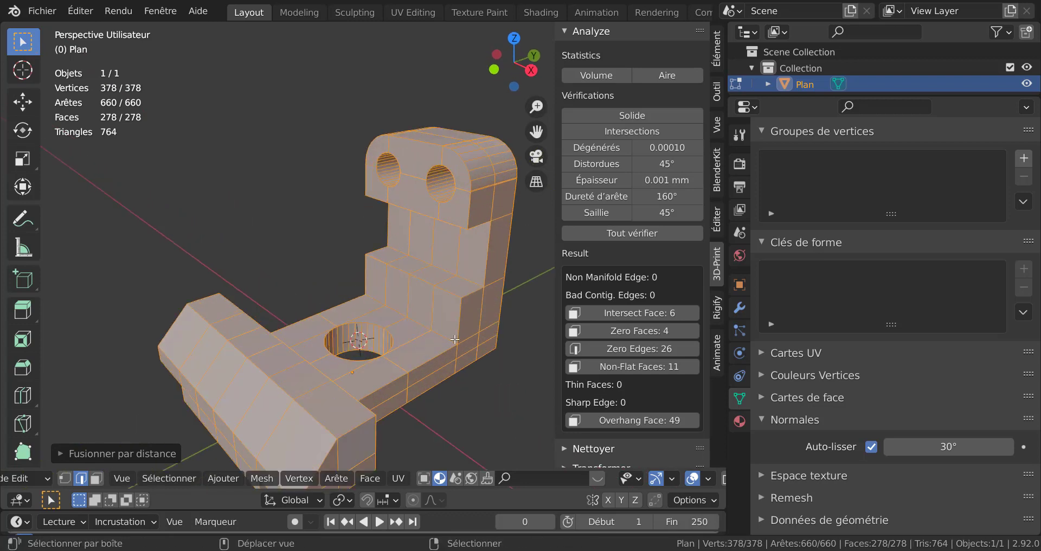
scroll(453, 347, "down", 2)
scroll(453, 355, "down", 2)
scroll(429, 301, "up", 2)
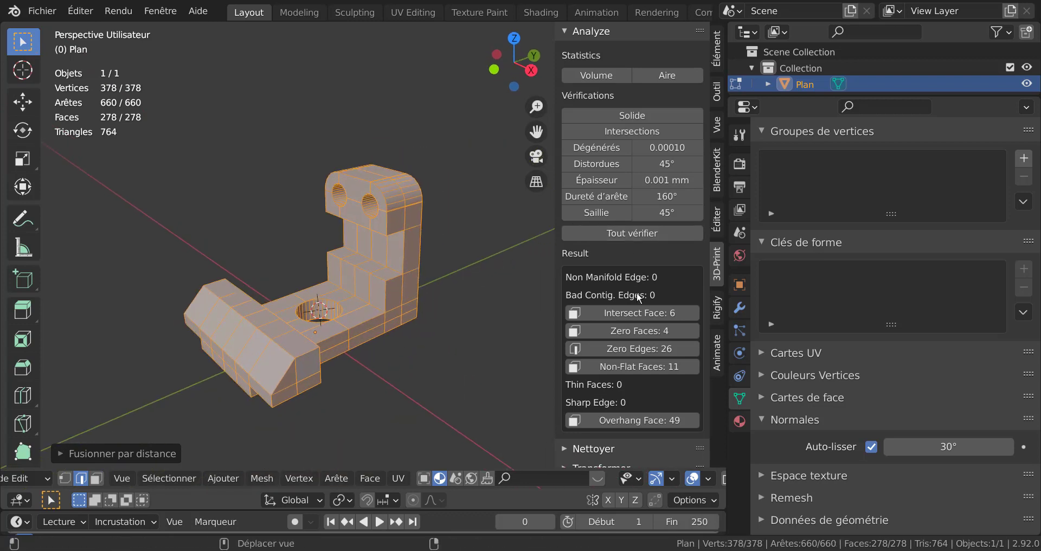
Rerun all 3D-Print checks, now showing zero intersecting, zero and non-flat faces, in object mode.
left_click(632, 233)
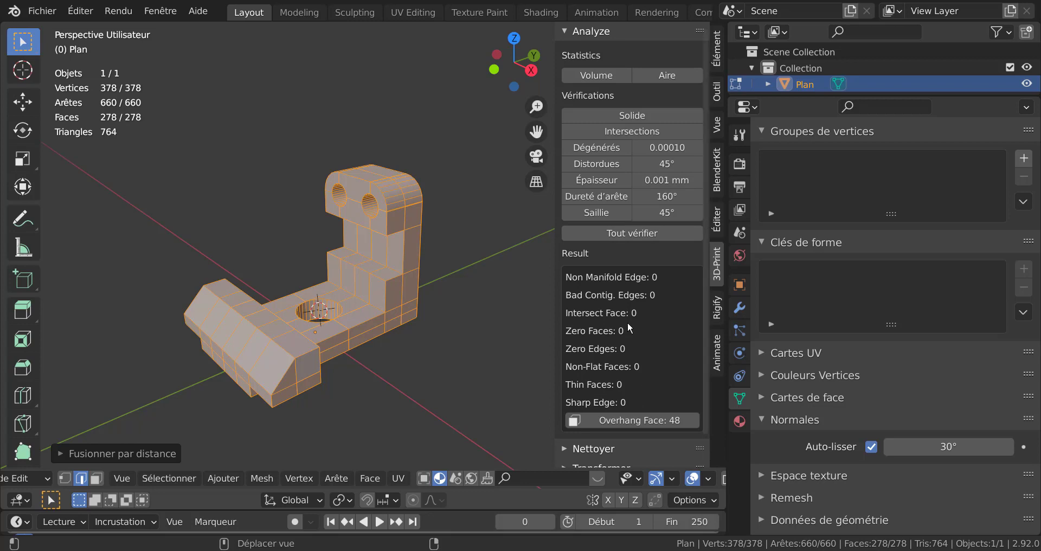
key("Tab")
mouse_move(393, 384)
middle_mouse_down()
mouse_move(508, 324)
mouse_move(488, 295)
mouse_move(431, 344)
mouse_move(430, 216)
mouse_move(421, 350)
middle_mouse_up()
mouse_move(555, 259)
left_mouse_down()
mouse_move(692, 258)
mouse_move(590, 273)
left_mouse_up()
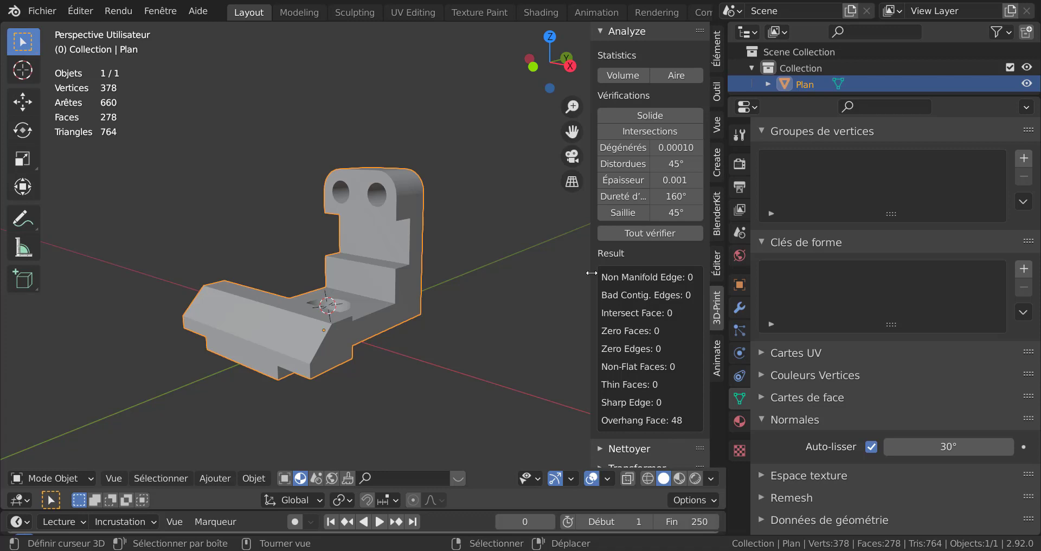
Collapse the 3D-Print sidebar and widen the viewport to view the 378-vertex bracket.
left_click_drag(591, 273, 723, 268)
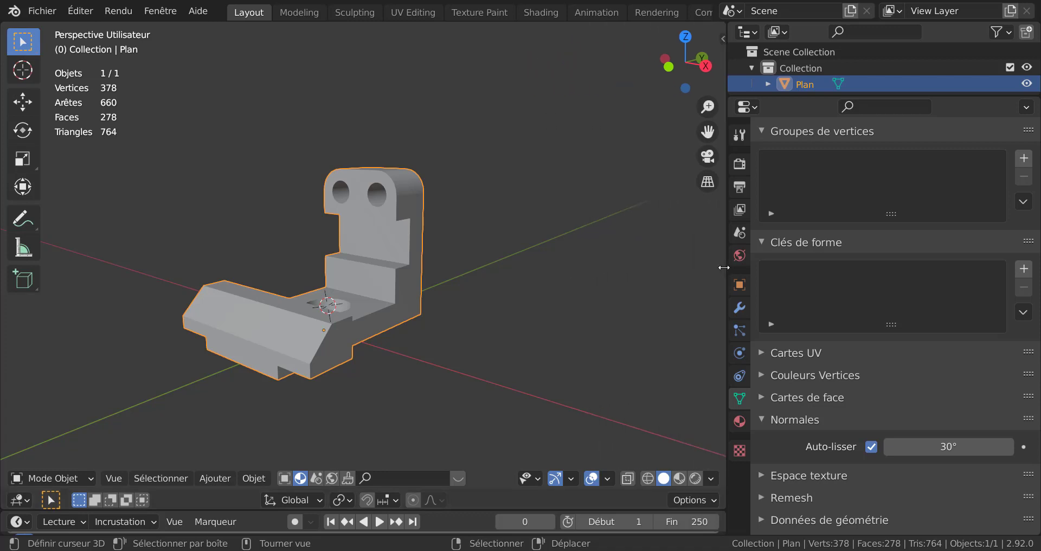
mouse_move(651, 301)
middle_mouse_down()
mouse_move(571, 348)
mouse_move(497, 362)
mouse_move(552, 316)
middle_mouse_up()
scroll(538, 331, "up", 3)
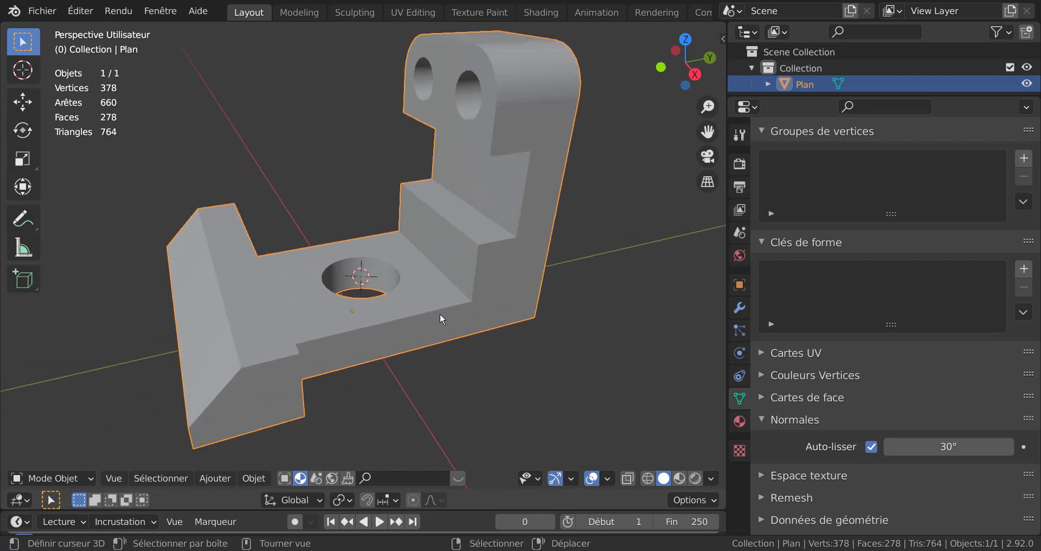
mouse_move(440, 314)
middle_mouse_down()
mouse_move(331, 332)
mouse_move(535, 298)
mouse_move(542, 323)
middle_mouse_up()
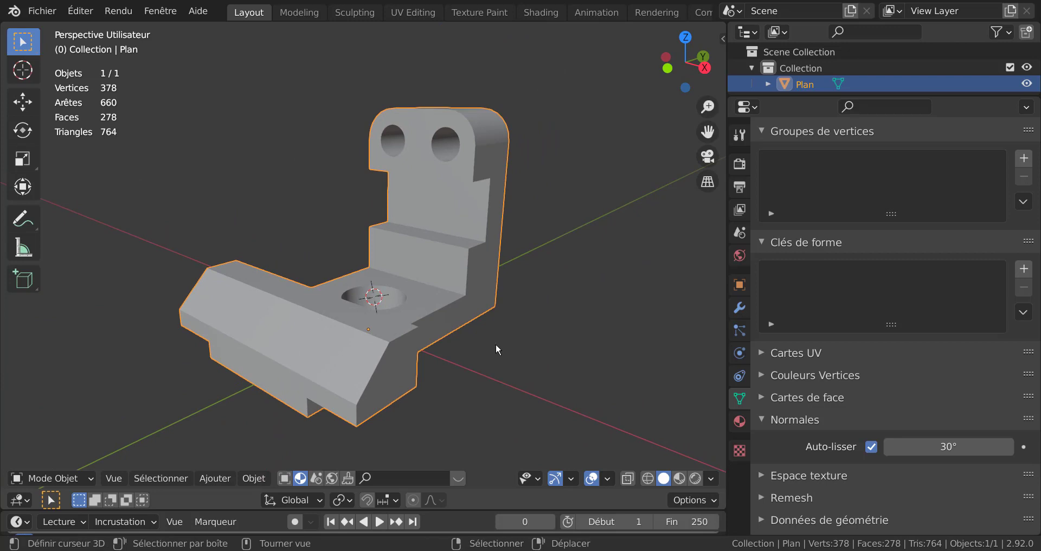
mouse_move(496, 349)
middle_mouse_down()
mouse_move(529, 322)
mouse_move(635, 315)
middle_mouse_up()
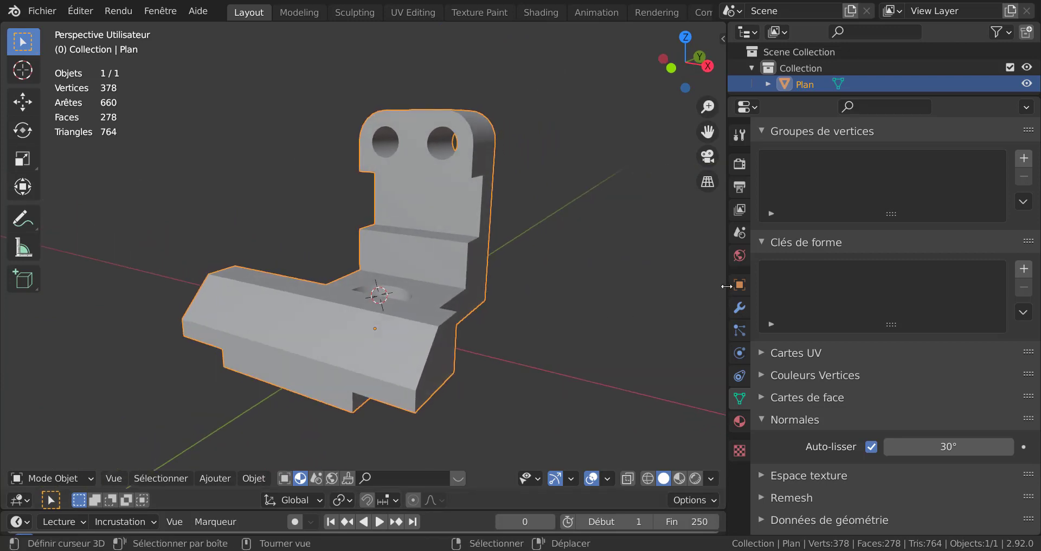
left_click_drag(726, 286, 839, 286)
middle_click_drag(688, 296, 644, 303)
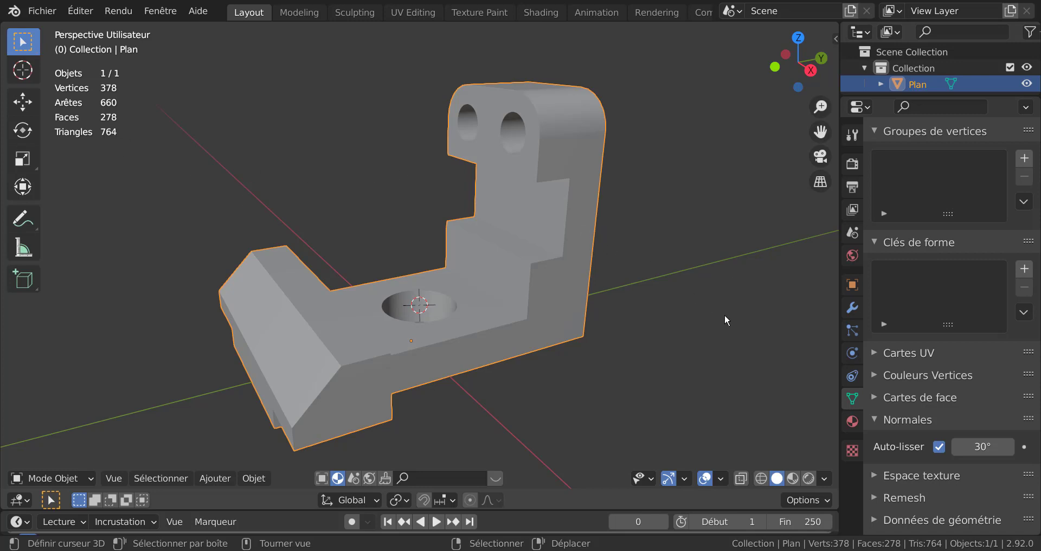
Open the viewport sidebar and browse its Élément, Create, Éditer and Animate tabs, ending on Outil.
key("n")
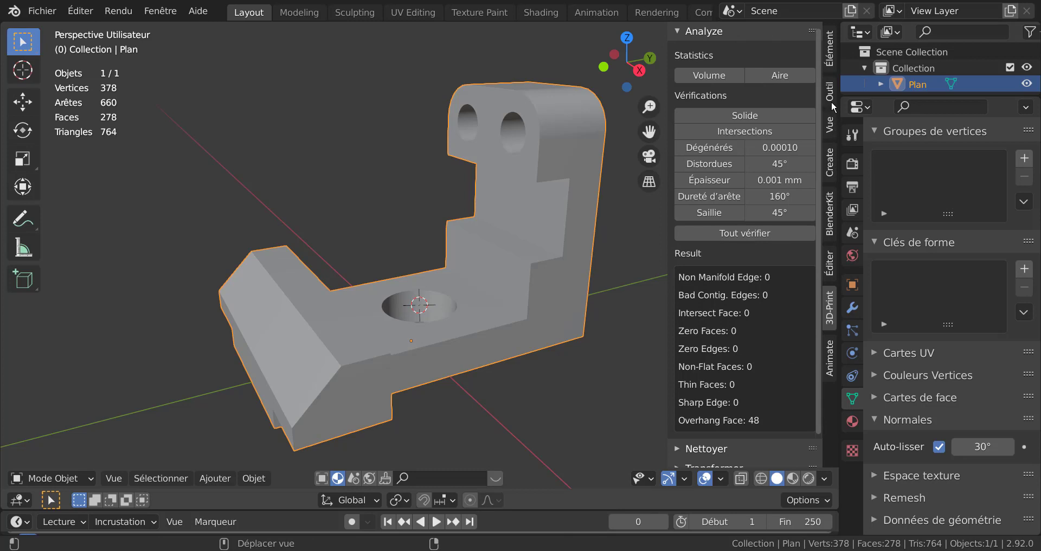
left_click(830, 86)
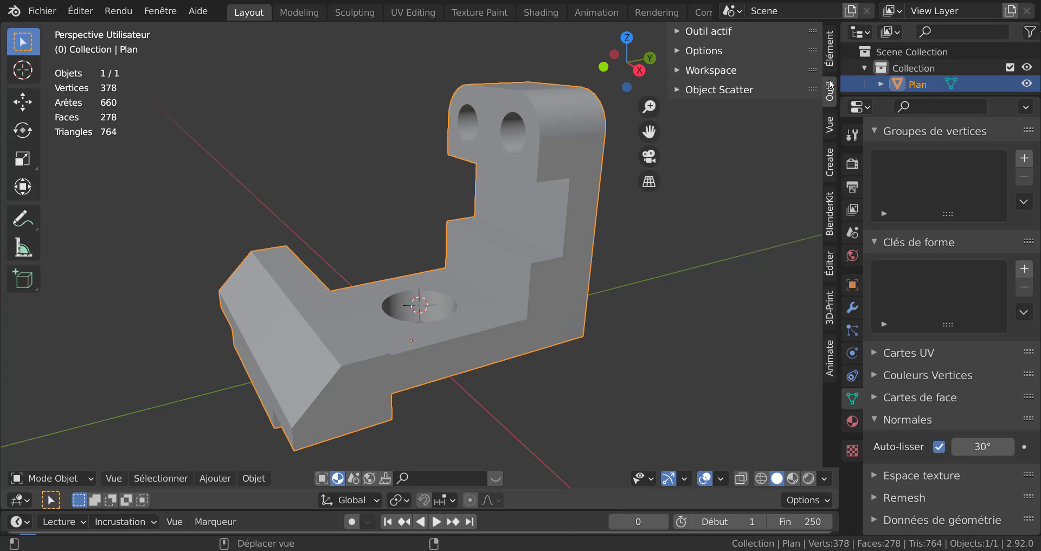
left_click(829, 61)
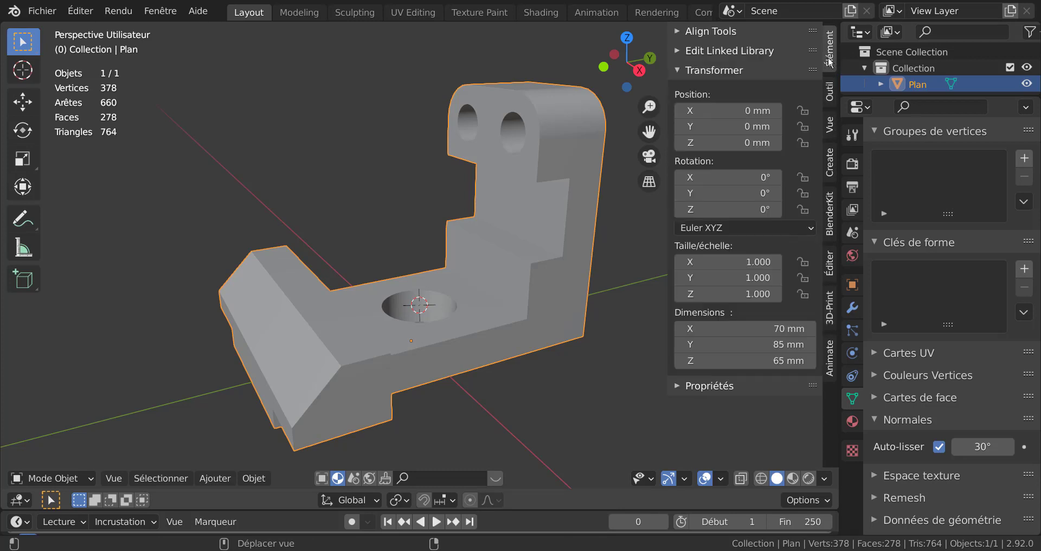
left_click(831, 95)
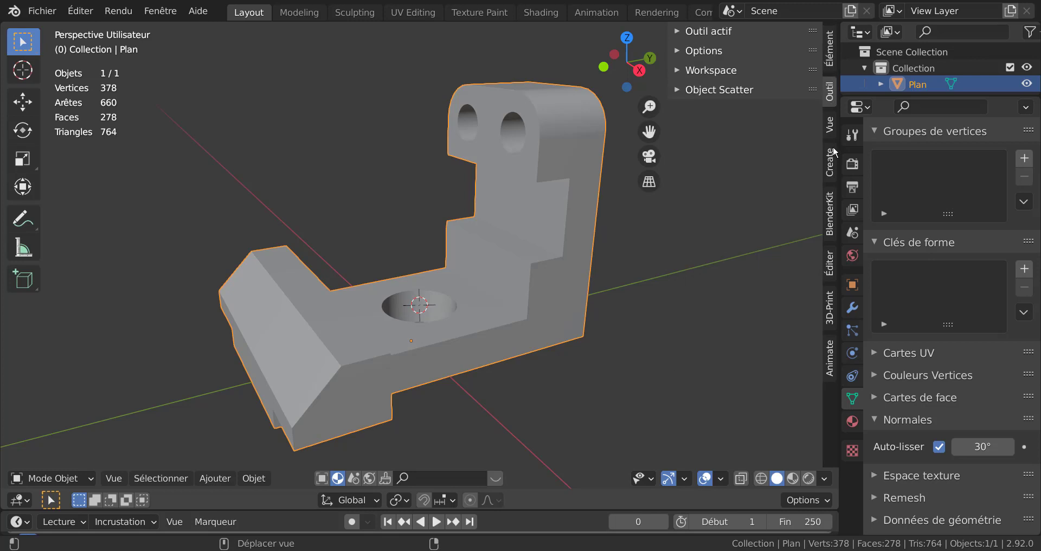
left_click(829, 169)
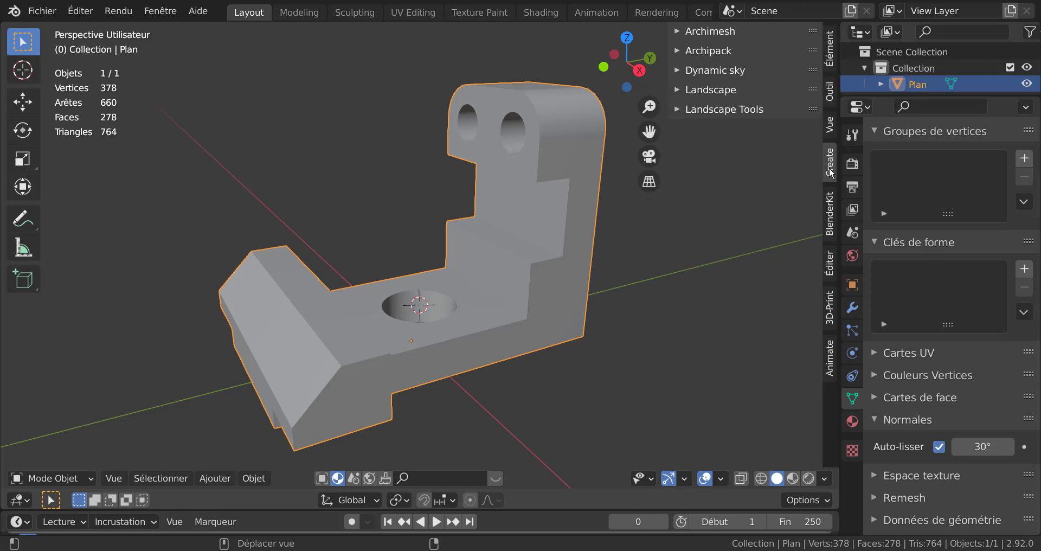
left_click(831, 265)
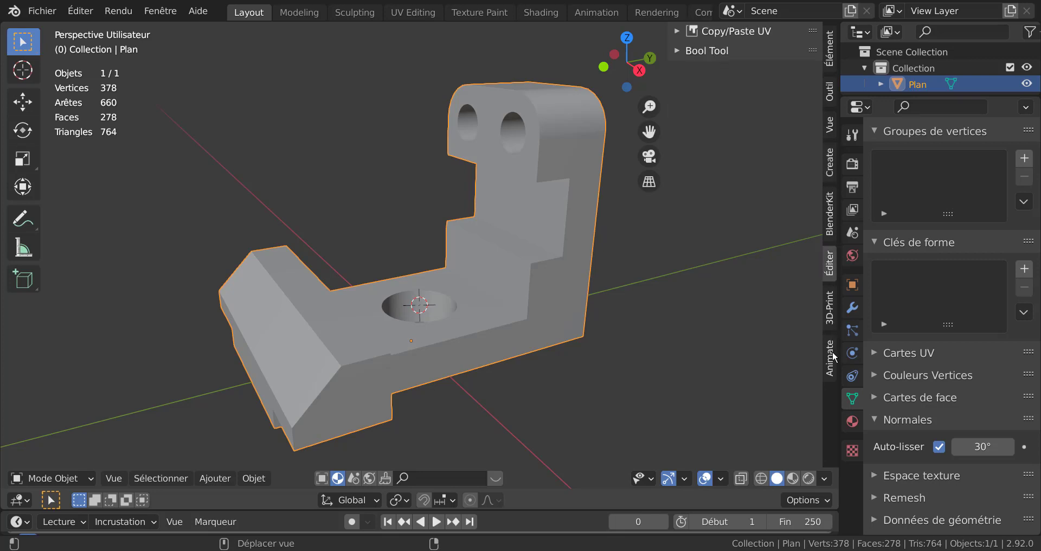
left_click(830, 364)
left_click(829, 60)
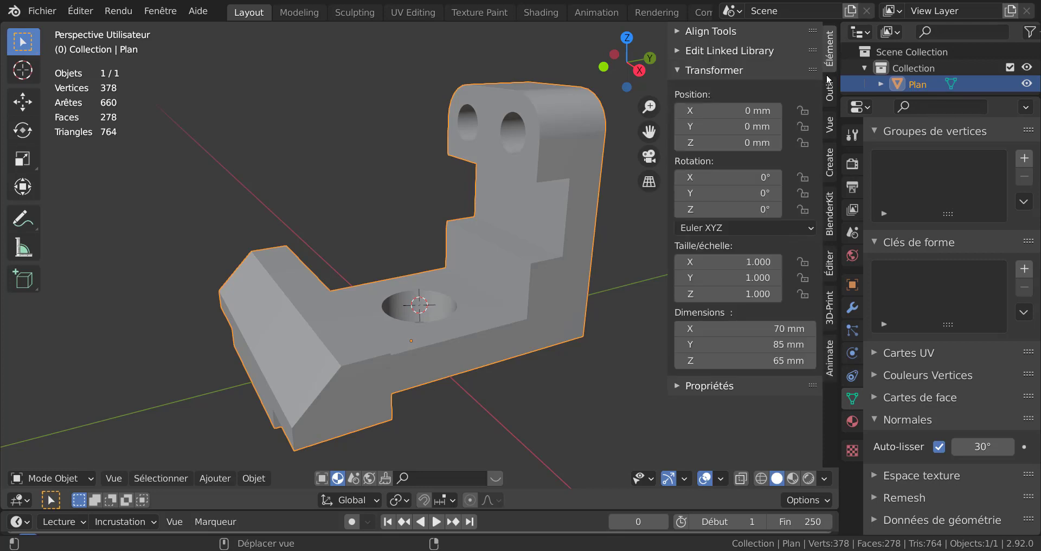
left_click(832, 92)
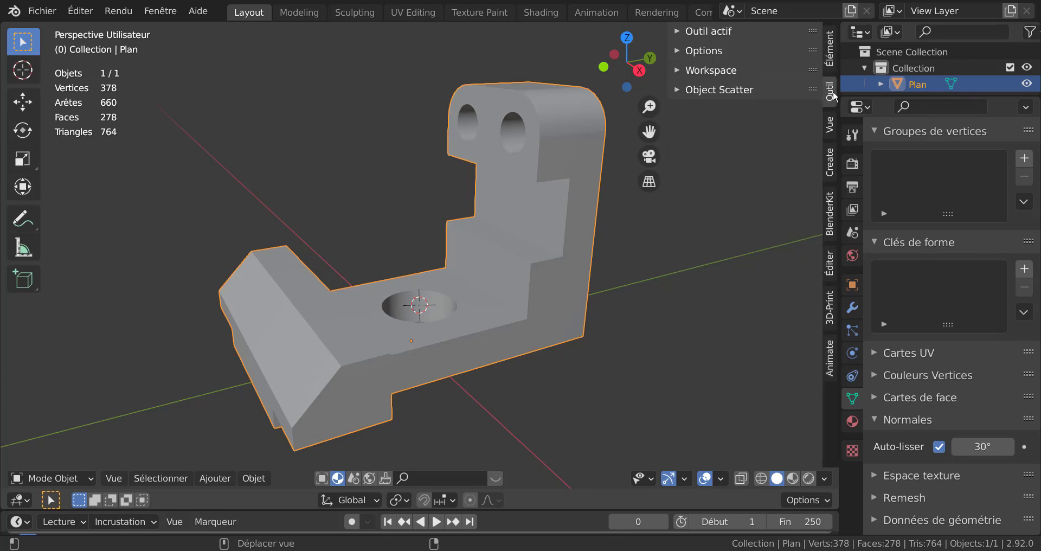
On the Outil tab, expand and collapse the Options, Object Scatter and Outil actif panels.
left_click(687, 53)
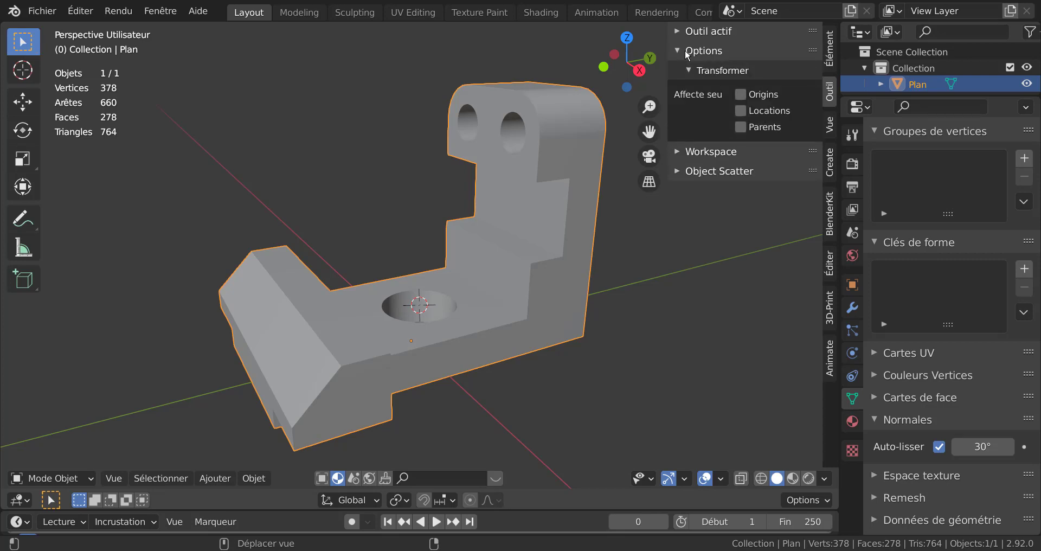
left_click(686, 51)
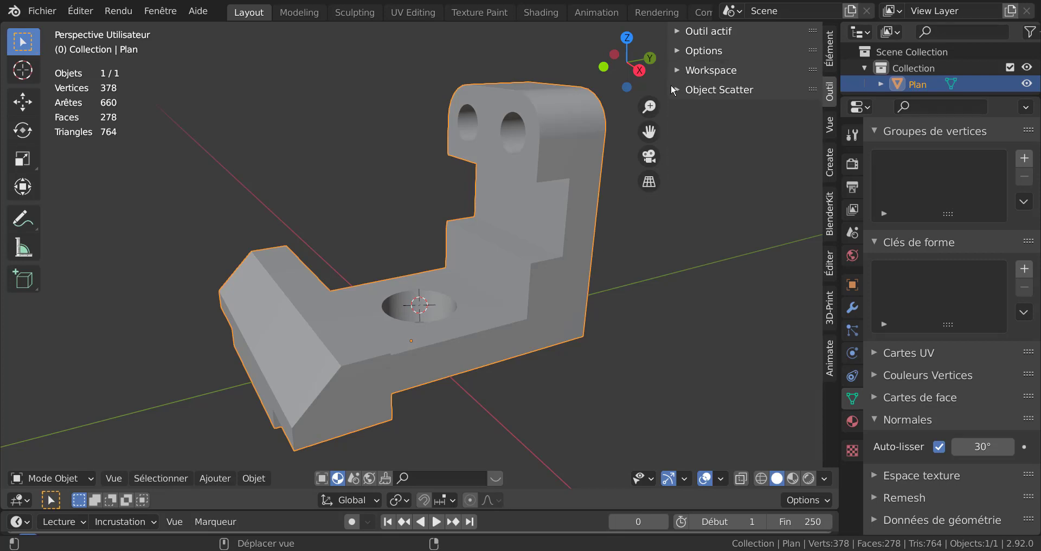
left_click(677, 90)
left_click(677, 90)
left_click(679, 31)
left_click(679, 32)
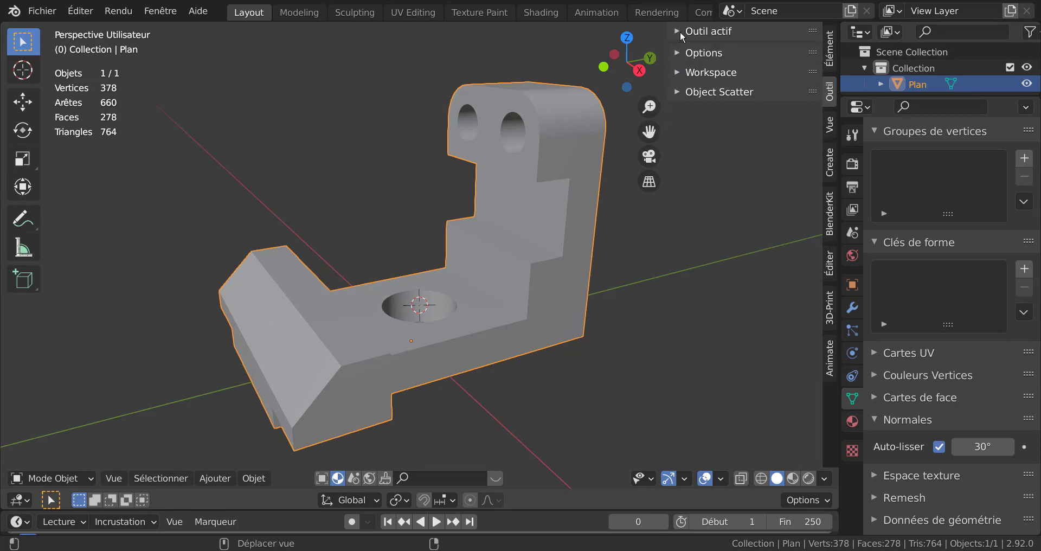
left_click(680, 31)
left_click(680, 31)
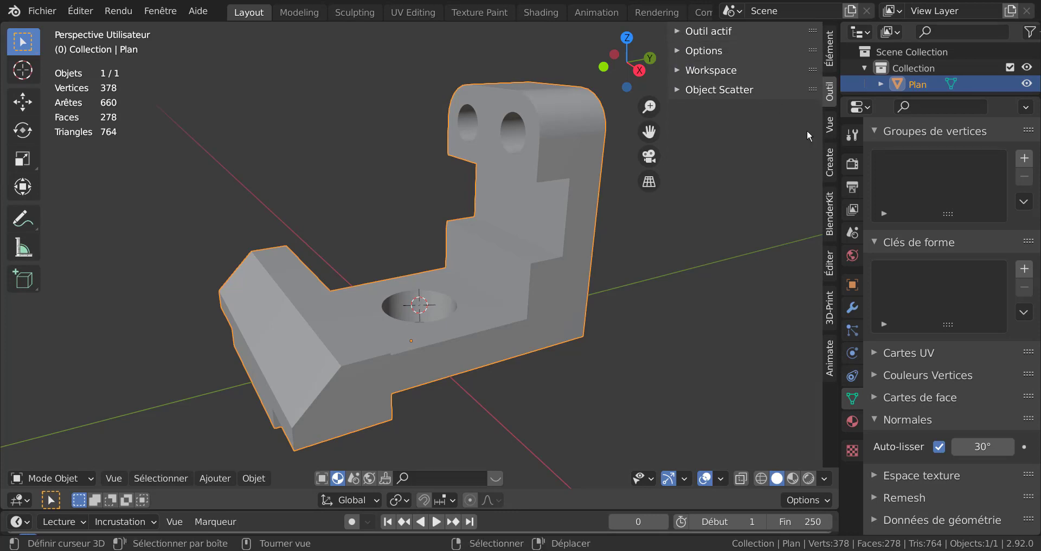
In the Vue tab, expand MeasureIt Tools and its Configuration subpanel, scrolling through the settings.
left_click(830, 124)
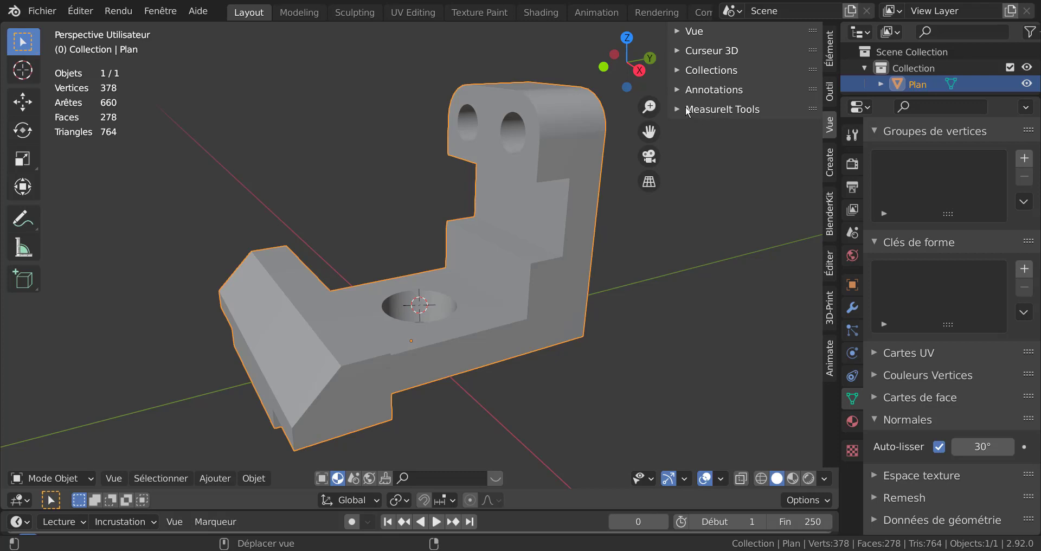
left_click(716, 112)
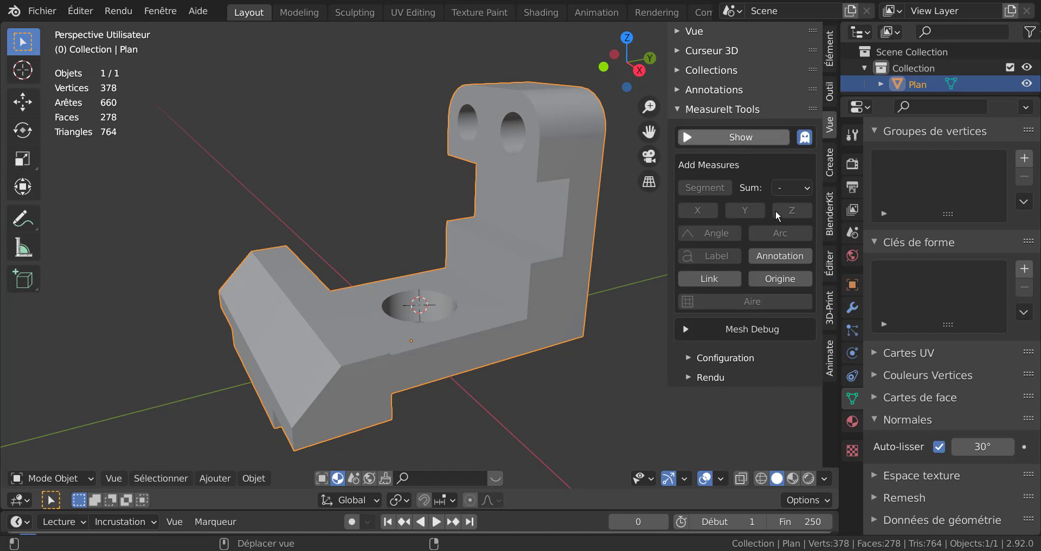
left_click(689, 358)
scroll(691, 361, "down", 1)
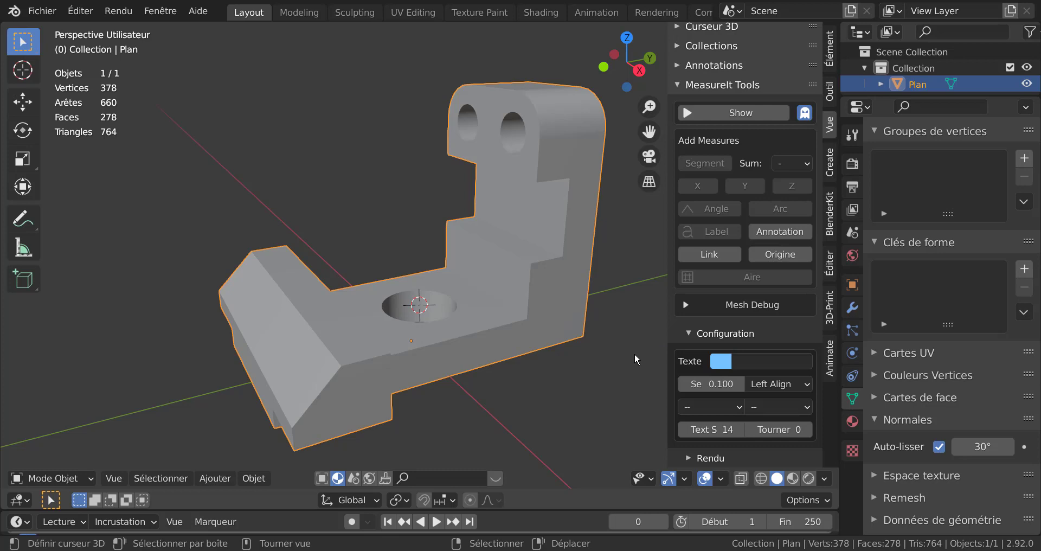
scroll(643, 363, "up", 2)
scroll(642, 363, "up", 3)
scroll(643, 363, "down", 5)
Close the sidebar, orbit around the bracket and deselect Plan.
key("n")
mouse_move(632, 313)
middle_mouse_down()
mouse_move(680, 330)
mouse_move(681, 302)
middle_mouse_up()
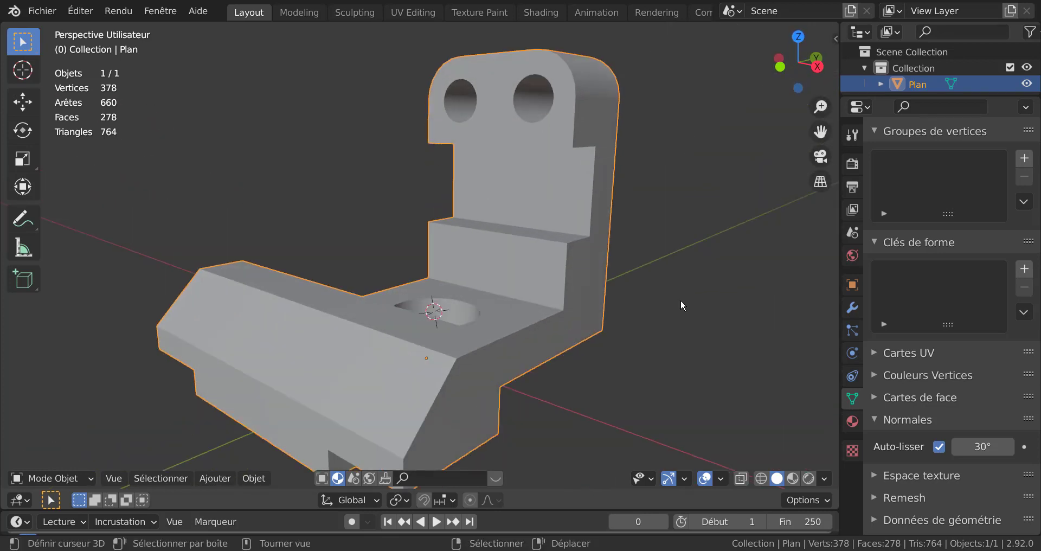
left_click(681, 298)
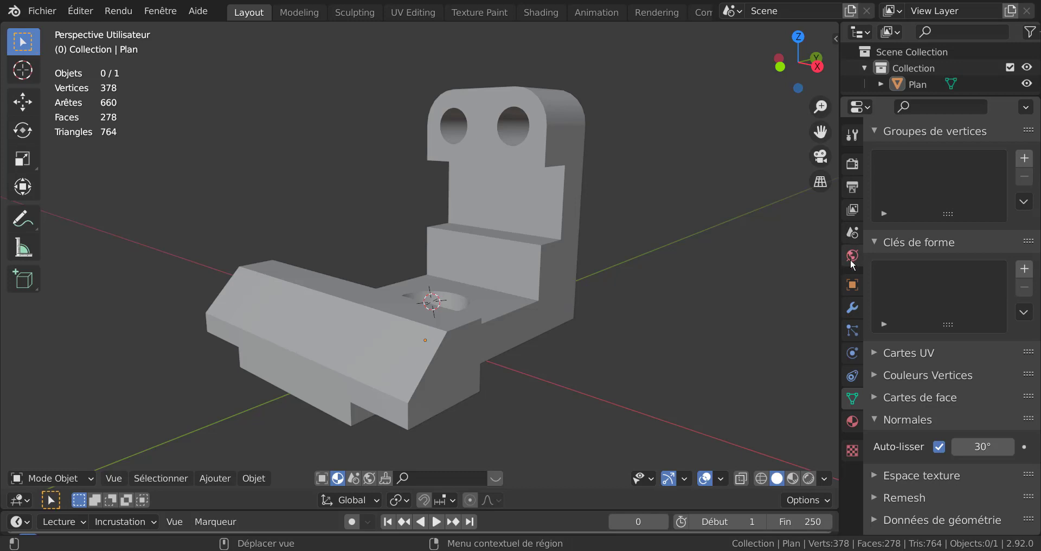
Render with Workbench using the rainbow normal MatCap and view the bracket in Rendered shading.
left_click(851, 165)
left_click(988, 163)
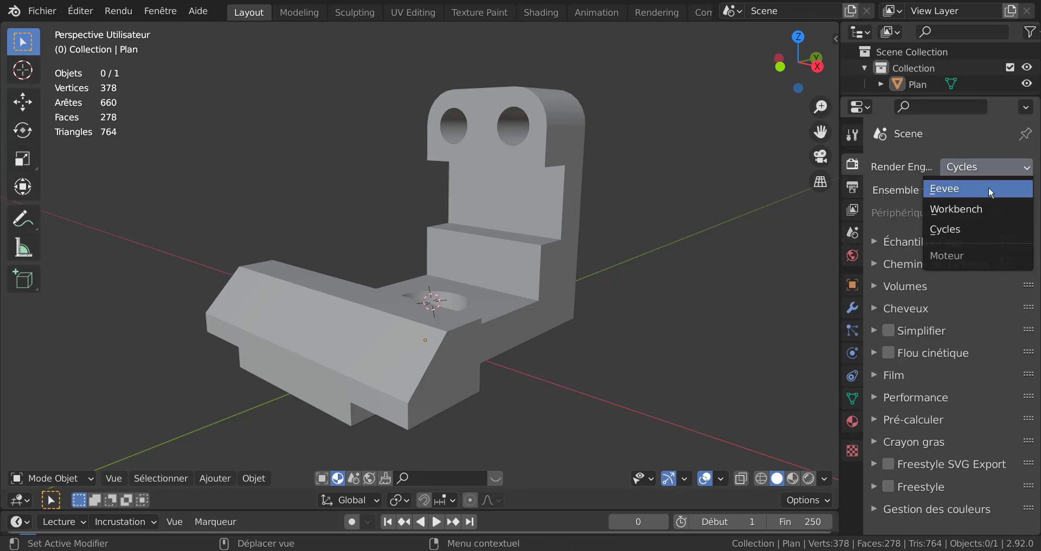
left_click(957, 210)
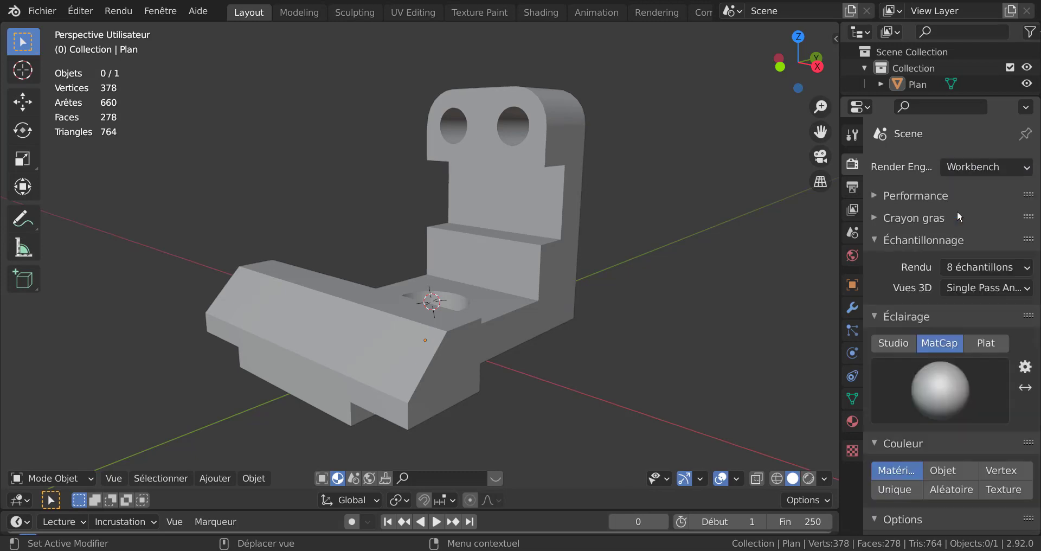
left_click(955, 401)
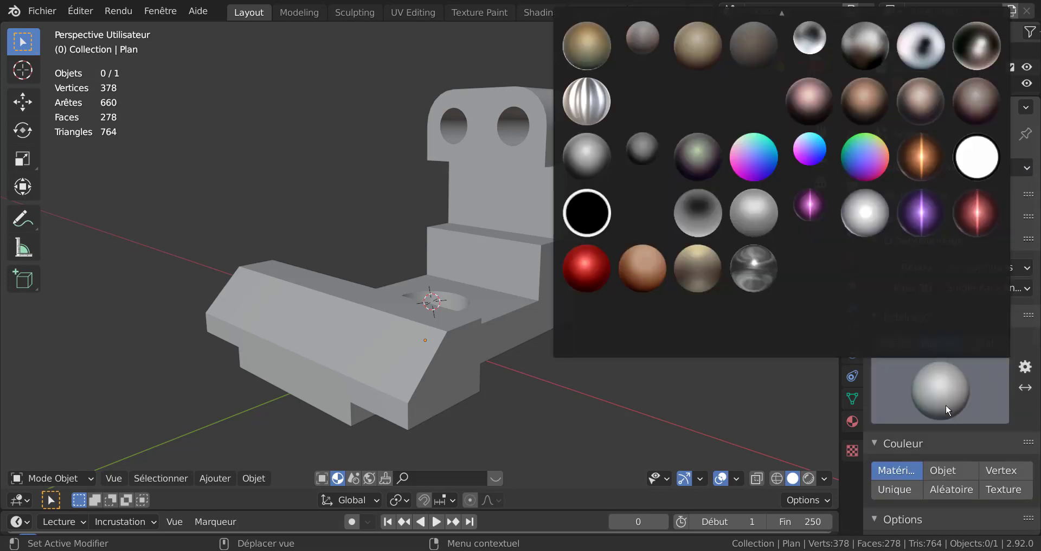
left_click(892, 340)
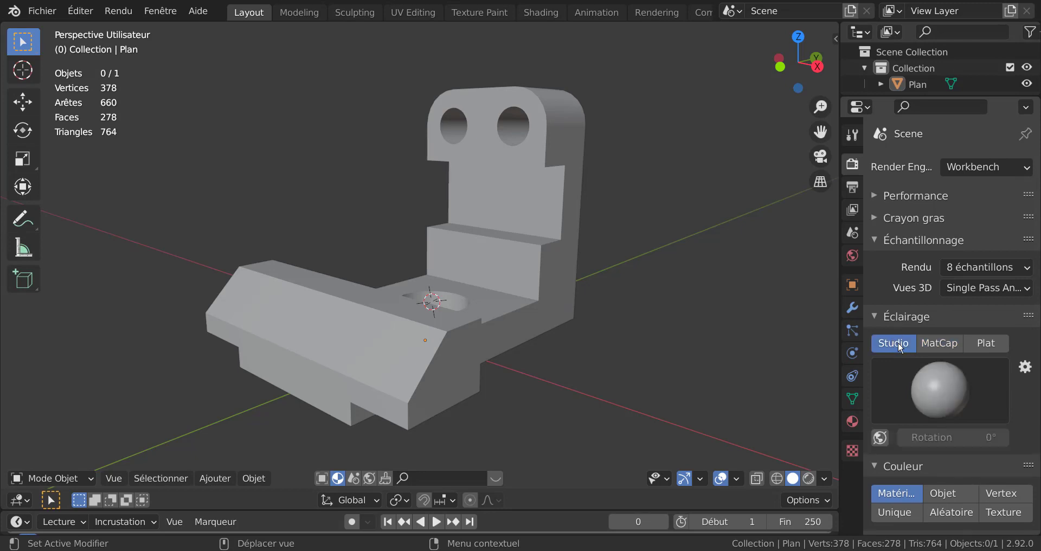
left_click(948, 385)
left_click(948, 343)
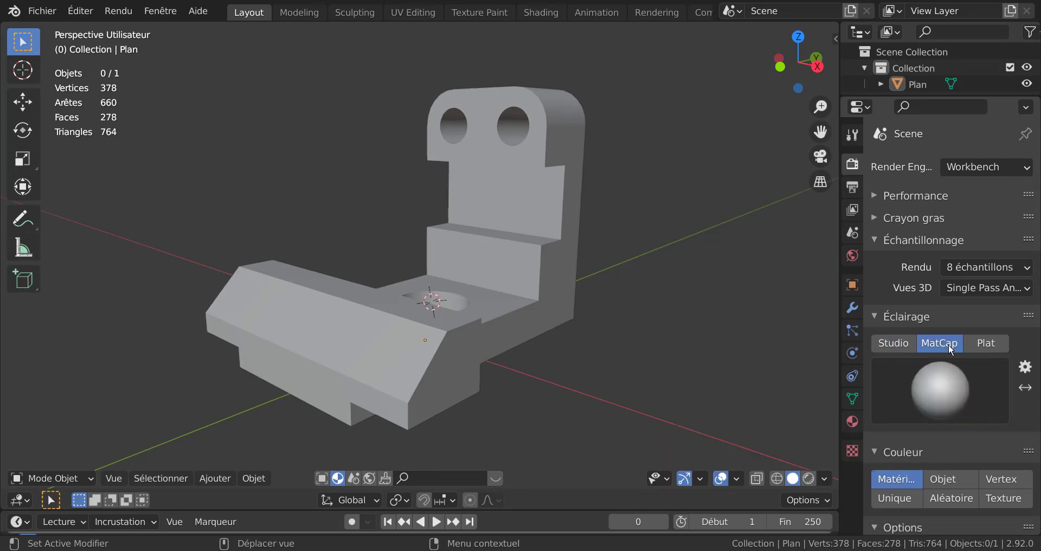
left_click(949, 394)
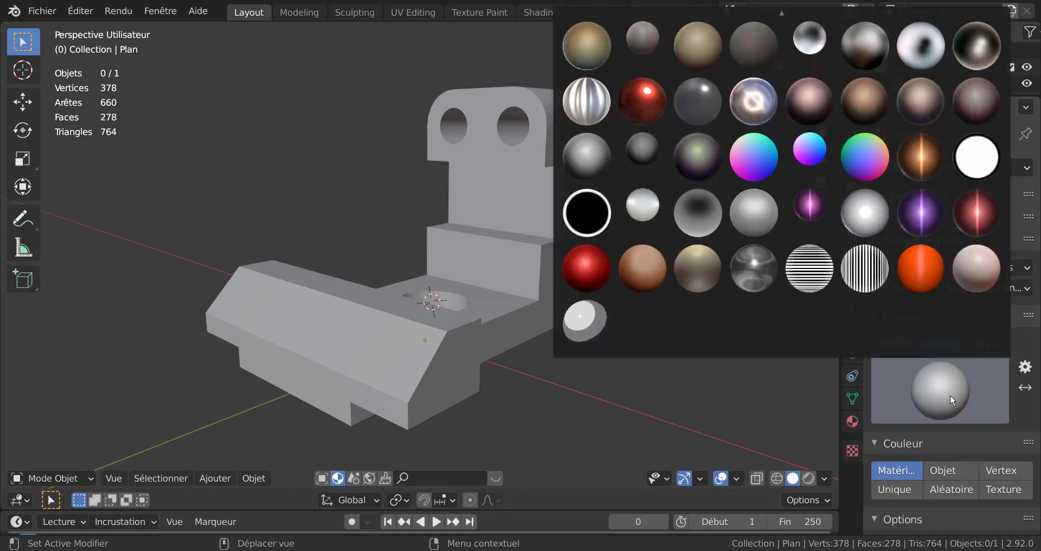
left_click(753, 155)
left_click(808, 478)
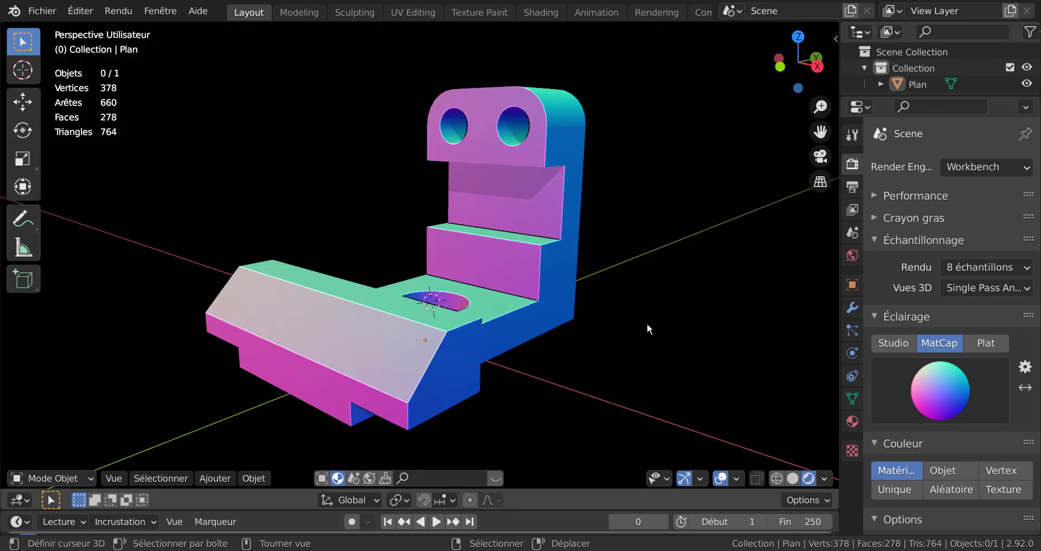
mouse_move(639, 319)
middle_mouse_down()
mouse_move(587, 353)
mouse_move(596, 333)
middle_mouse_up()
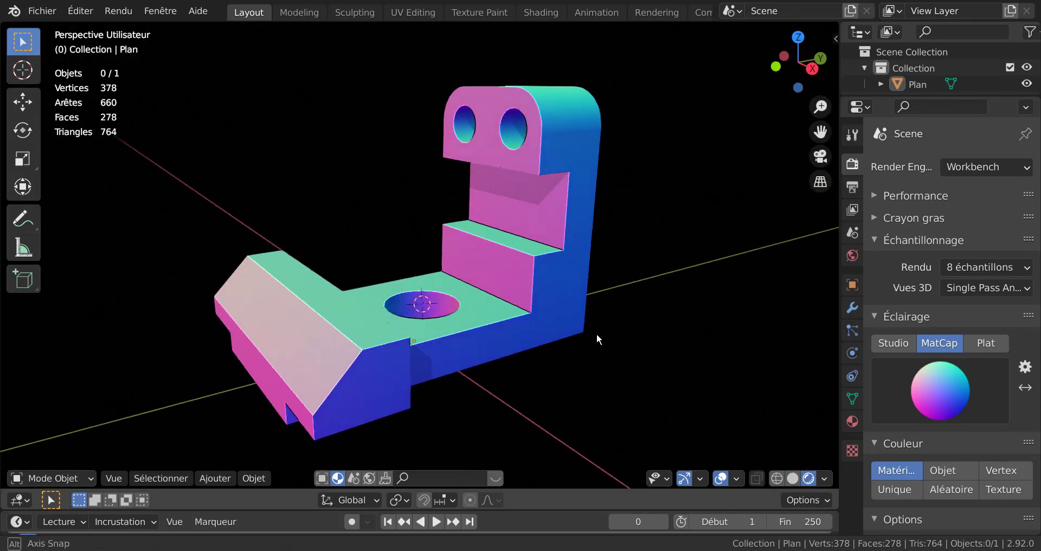
In Edit Mode, select a tower edge and turn on edge length labels in the overlays.
key("Tab")
left_click(570, 233)
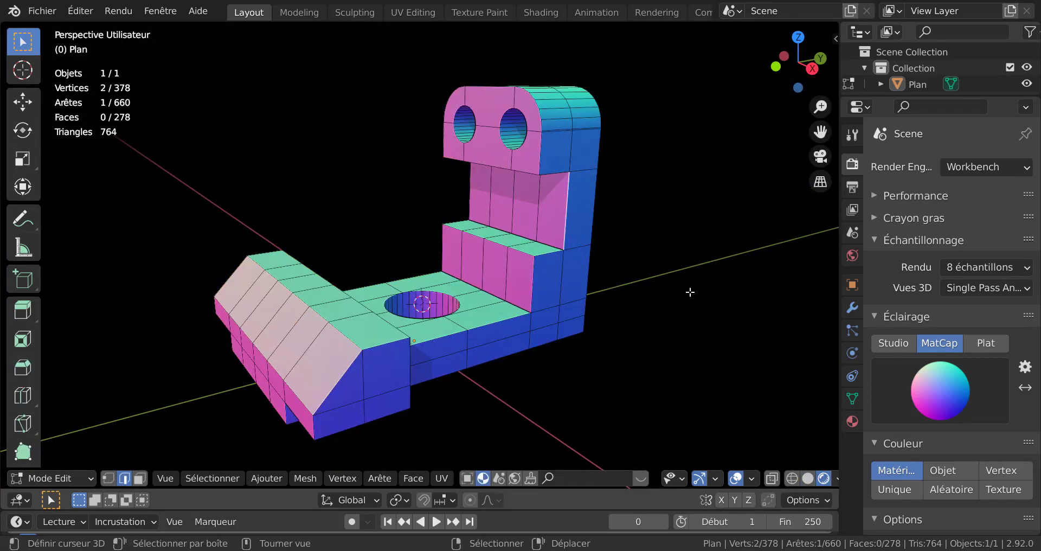
left_click(754, 477)
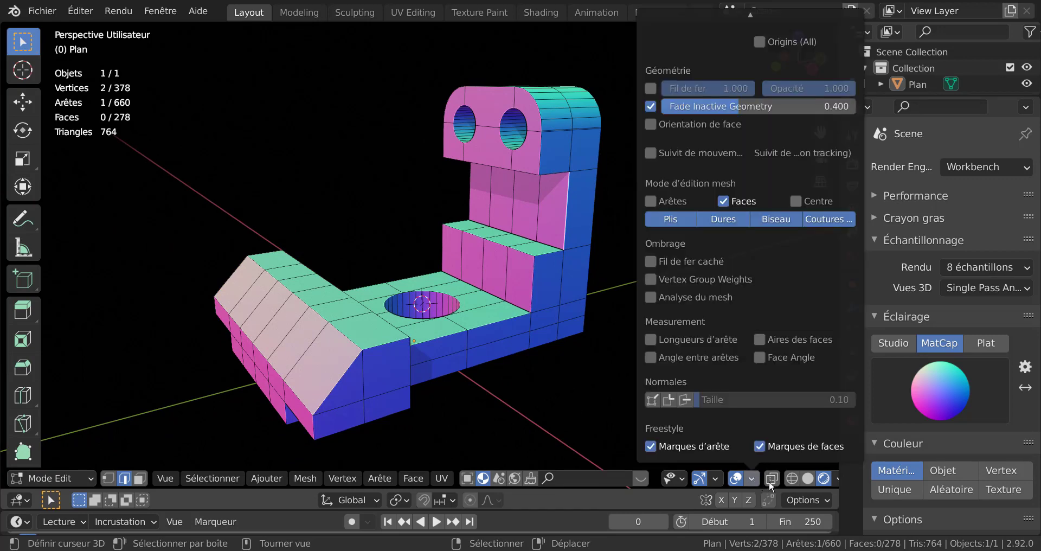
left_click(750, 479)
left_click(651, 339)
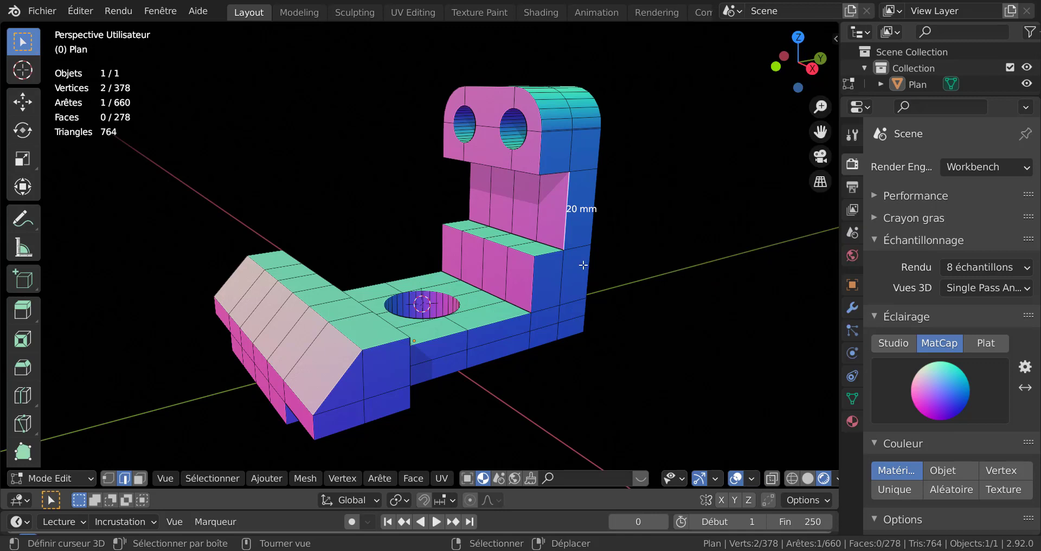
left_click(588, 271)
Add tower, base, sloped-end and right-side edges to the selection to show lengths like 15, 25 and 20 mm.
left_click(539, 219, "shift")
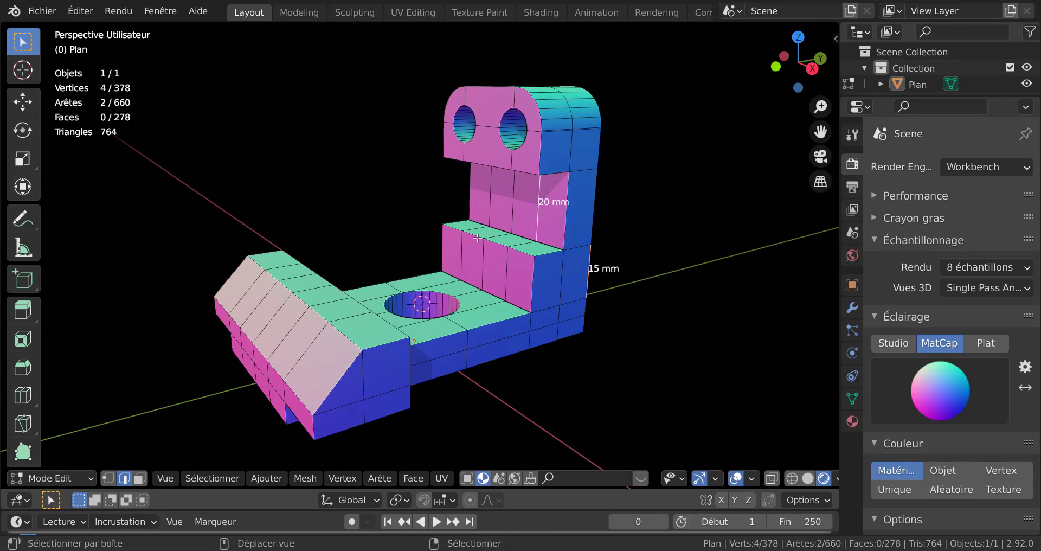
left_click(374, 289, "shift")
left_click(313, 277, "shift")
left_click(311, 287, "shift")
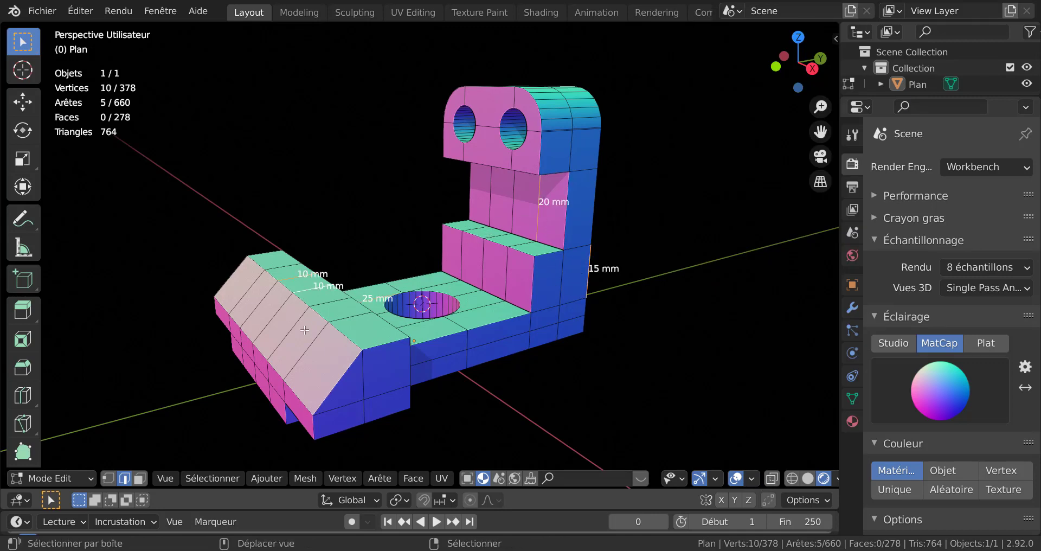
left_click(309, 352, "shift")
left_click(336, 381, "shift")
left_click(411, 360, "shift")
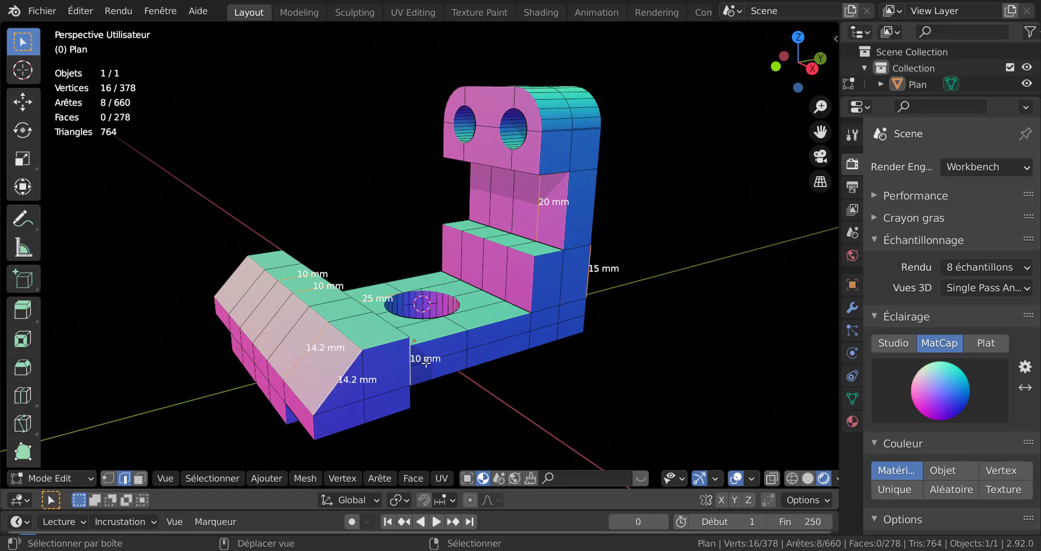
left_click(440, 336, "shift")
left_click(515, 333, "shift")
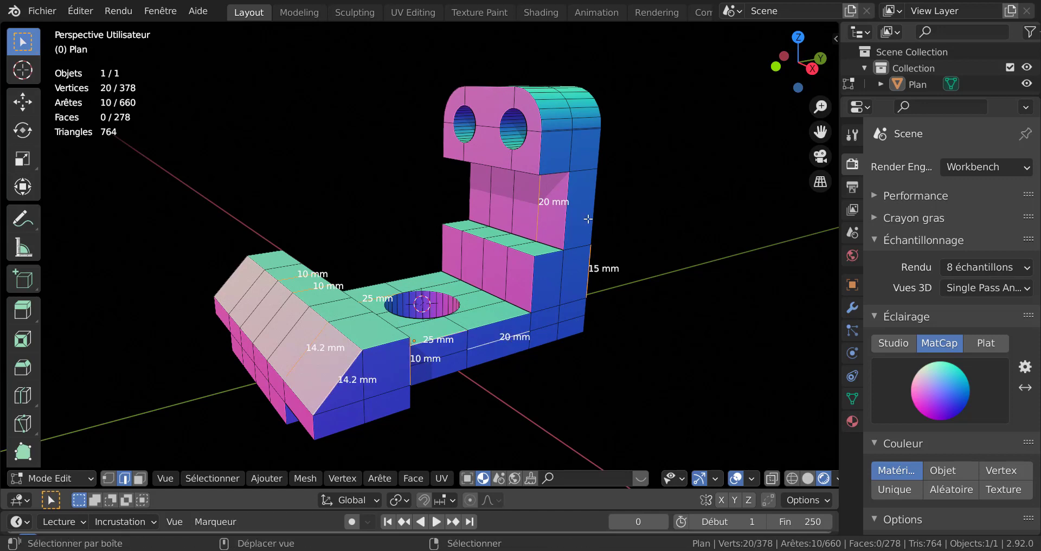
left_click(590, 196, "shift")
left_click(598, 112, "shift")
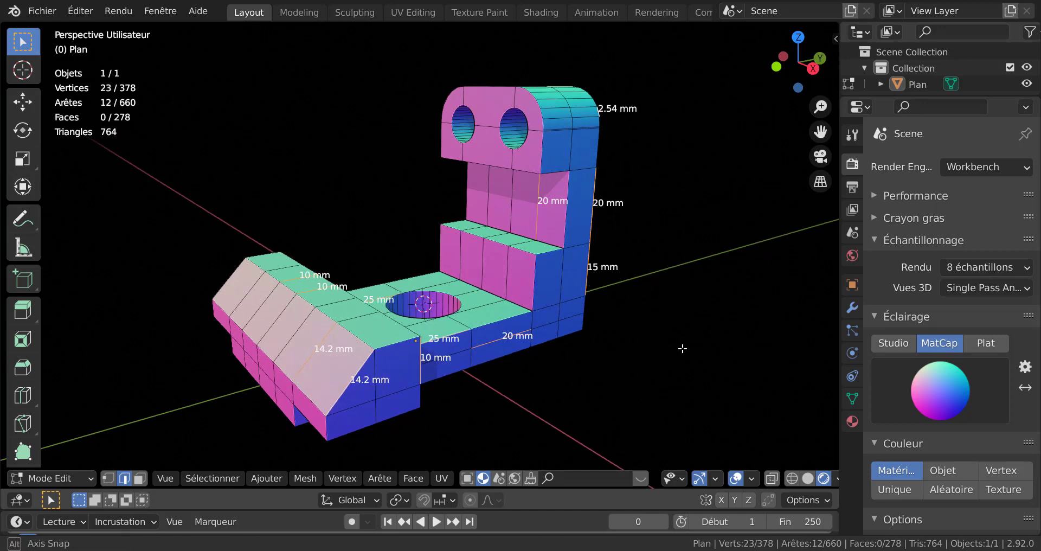
middle_click_drag(690, 278, 685, 344)
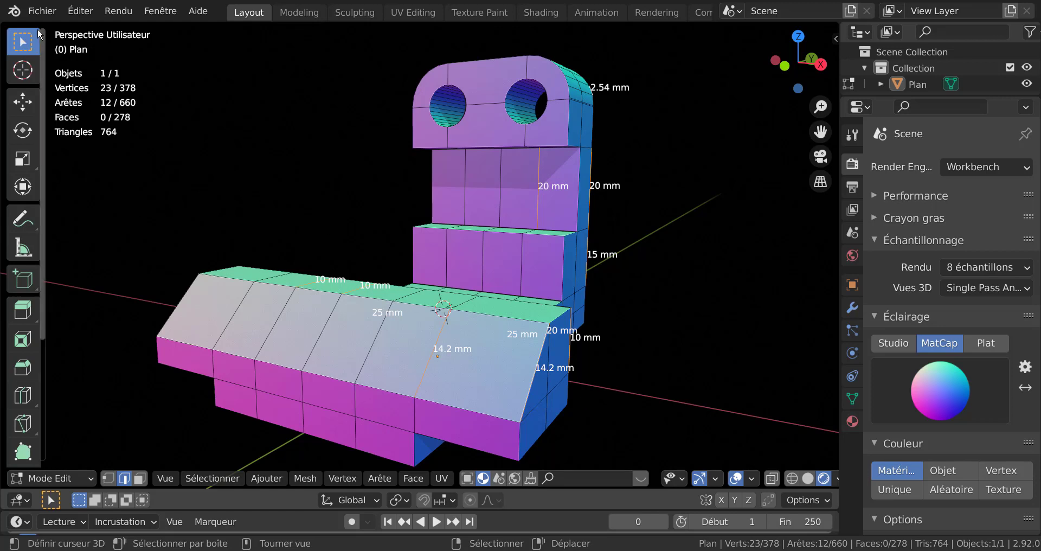
left_click(79, 12)
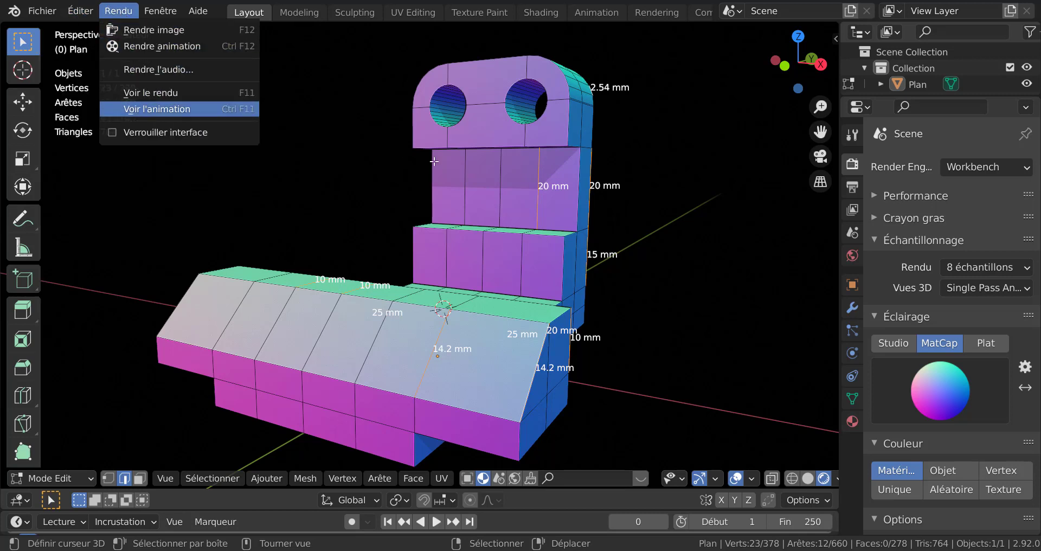
key("F12")
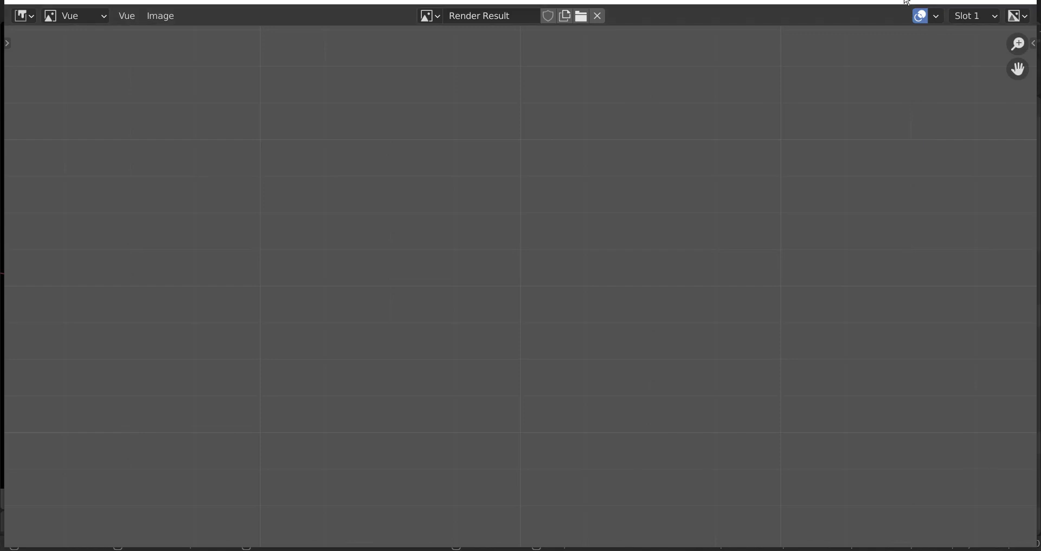
left_click(1018, 2)
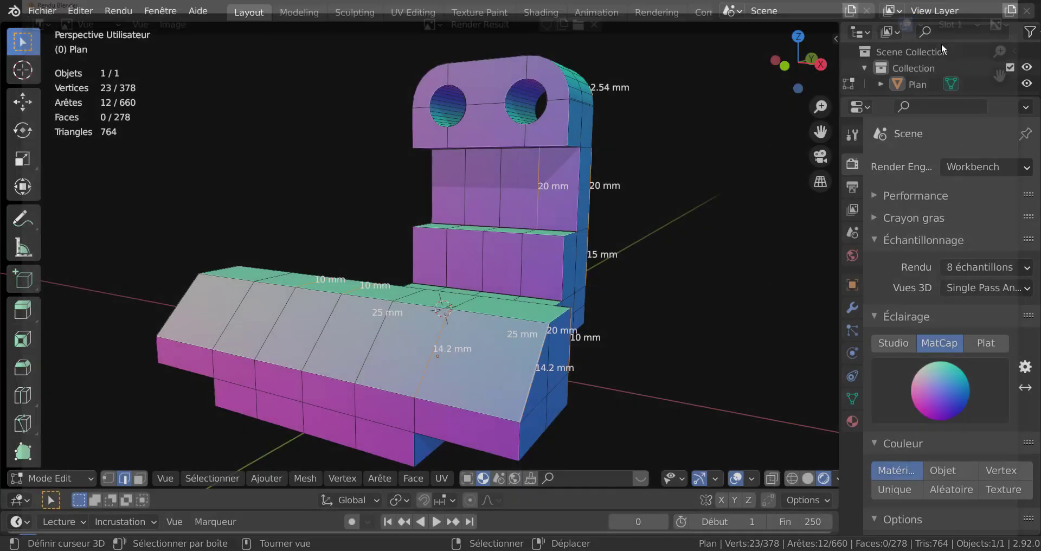
scroll(568, 279, "down", 2)
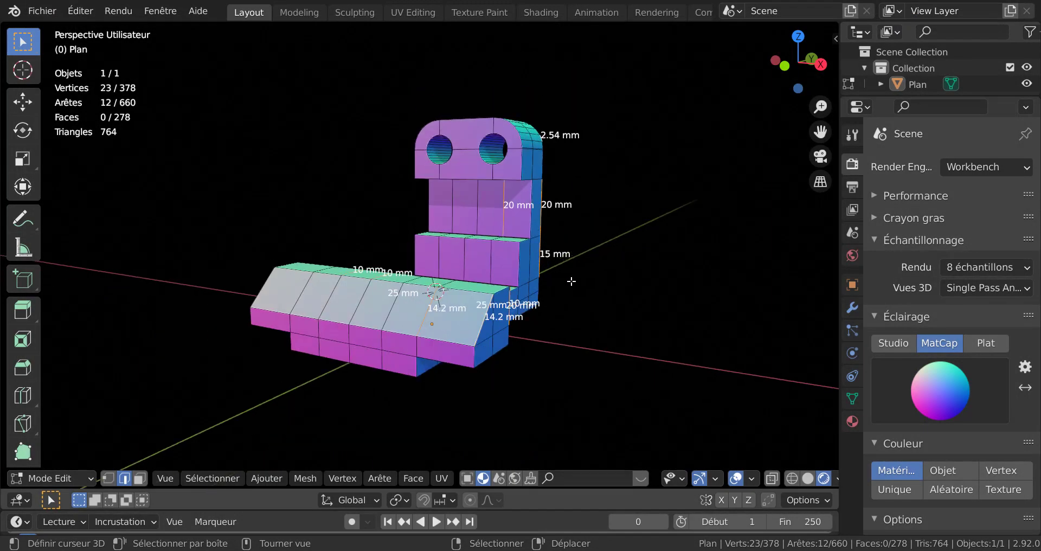
left_click(268, 478)
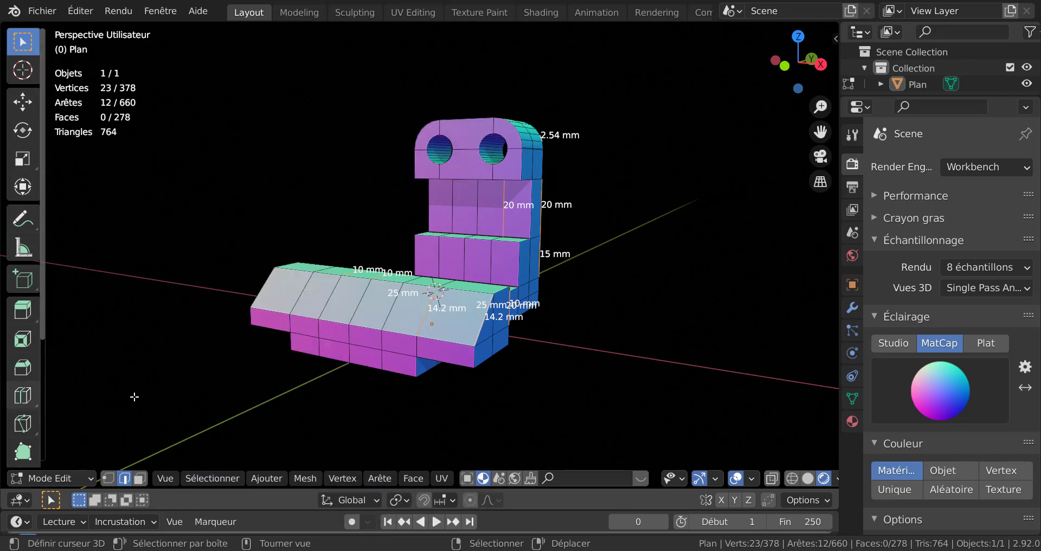
Return to Object Mode, add a camera from the Ajouter menu and look through it.
key("Tab")
left_click(184, 387)
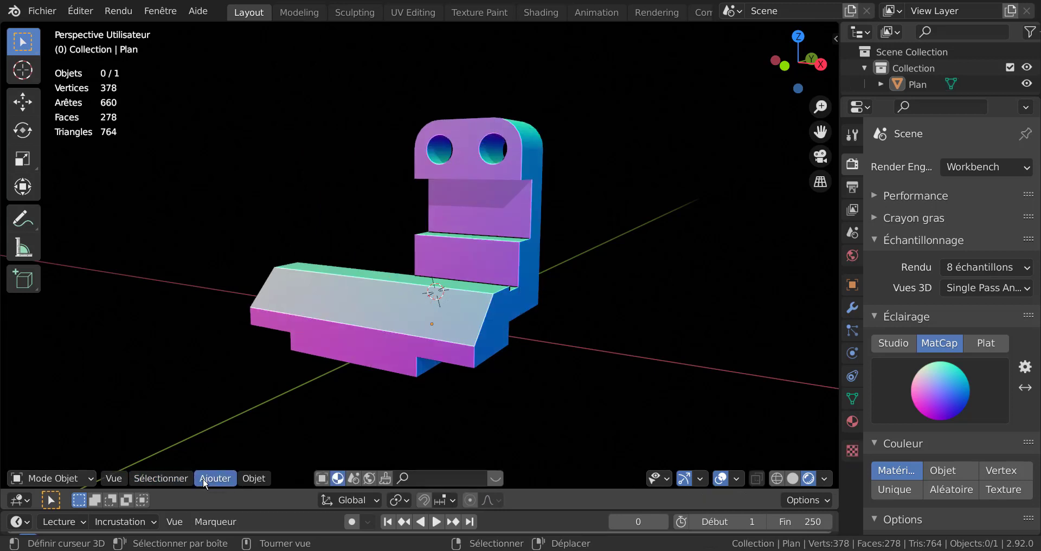
left_click(212, 478)
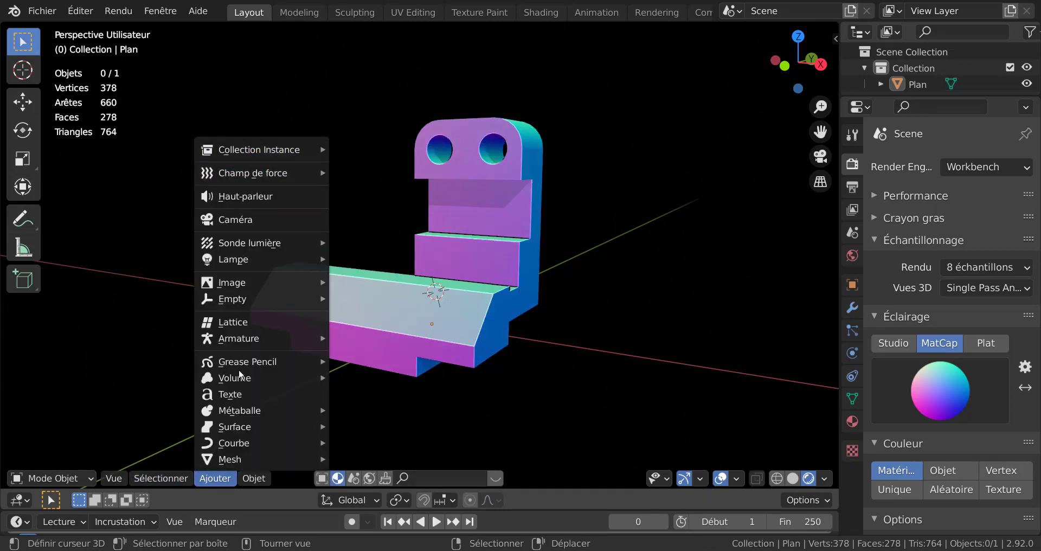
mouse_move(232, 282)
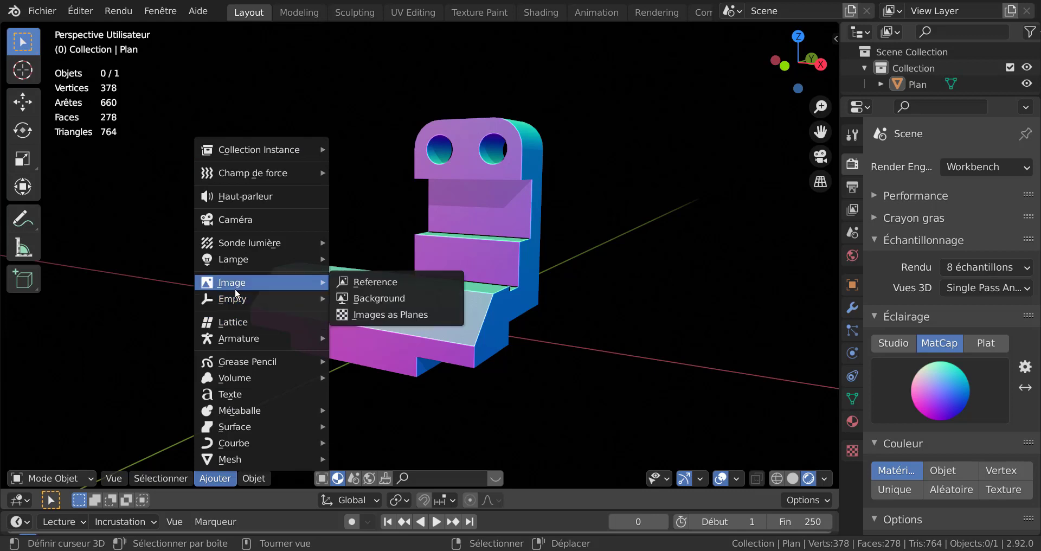
left_click(228, 219)
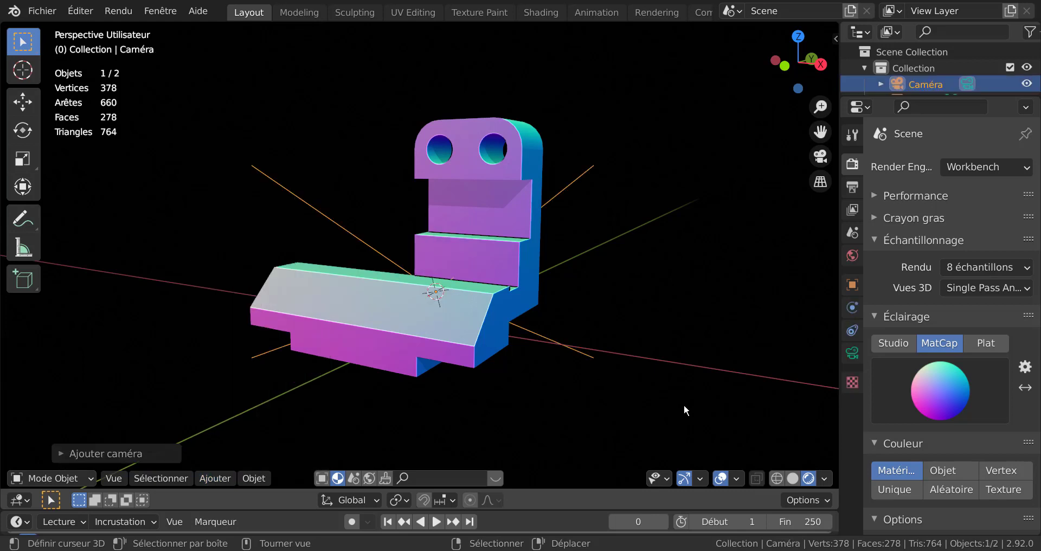
key("ctrl+KP_0")
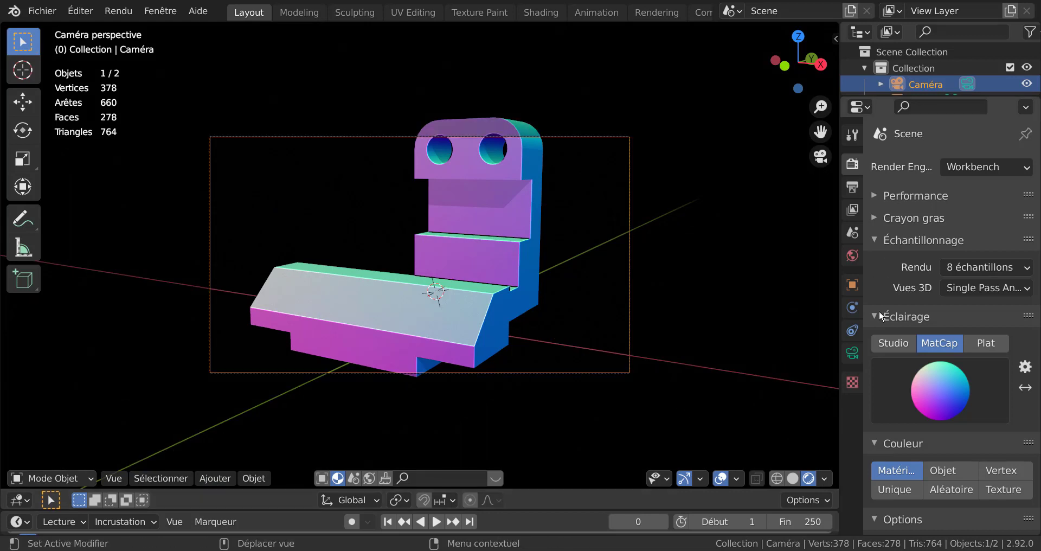
Set the camera focal length to 42 mm, nudge the camera, and put the bracket back in Edit Mode.
left_click(862, 352)
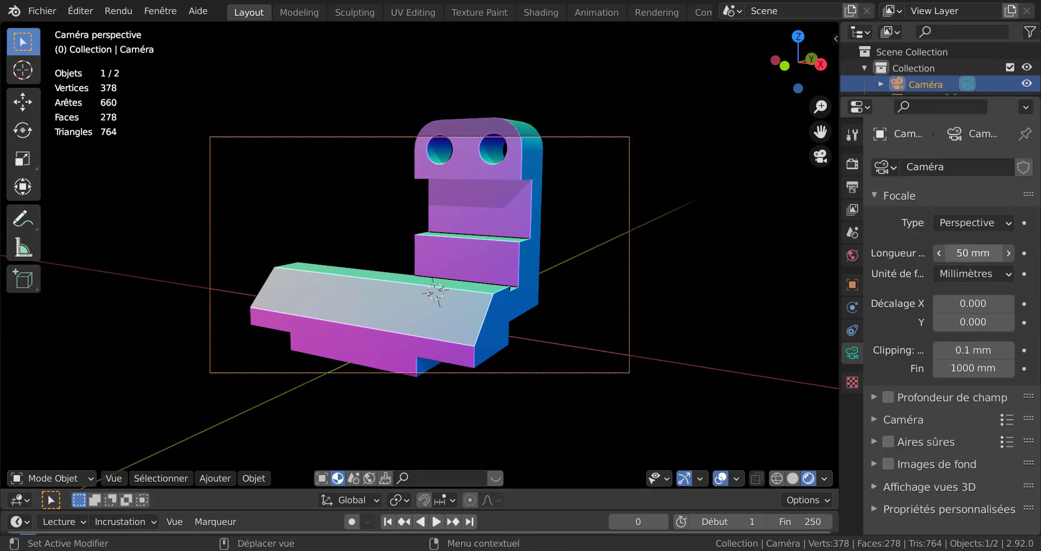
mouse_move(972, 252)
left_mouse_down()
mouse_move(992, 253)
mouse_move(951, 253)
left_mouse_up()
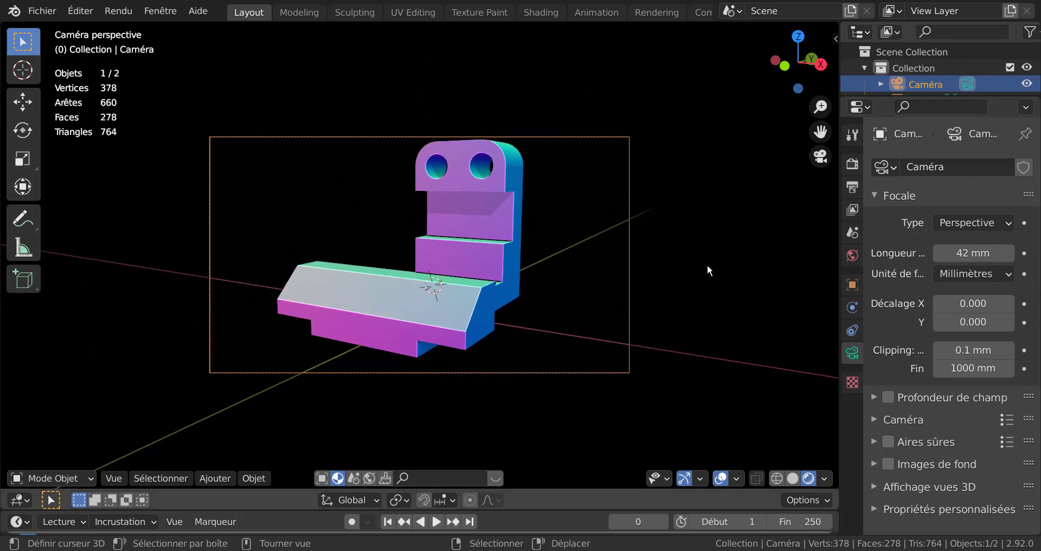
key("g")
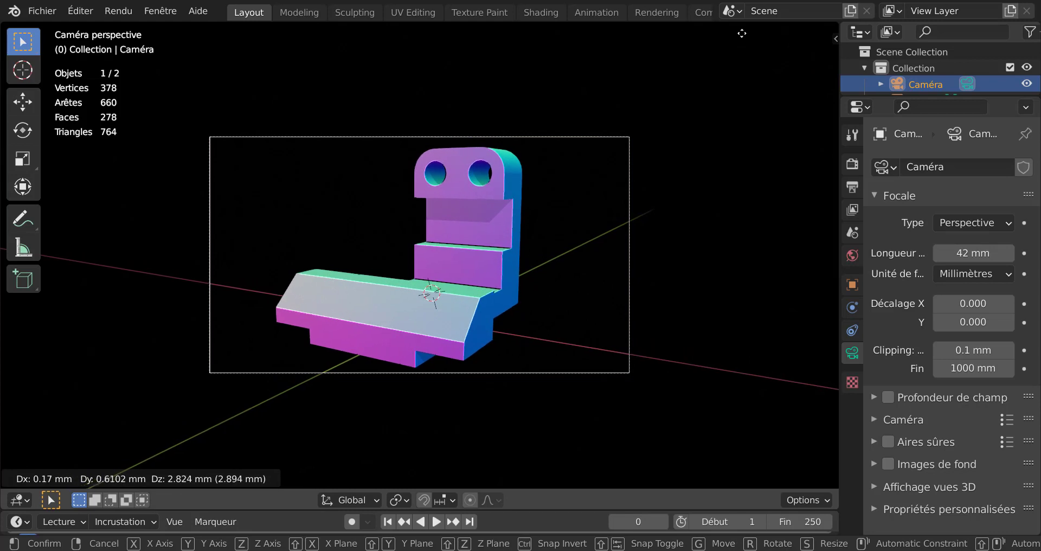
left_click(739, 45)
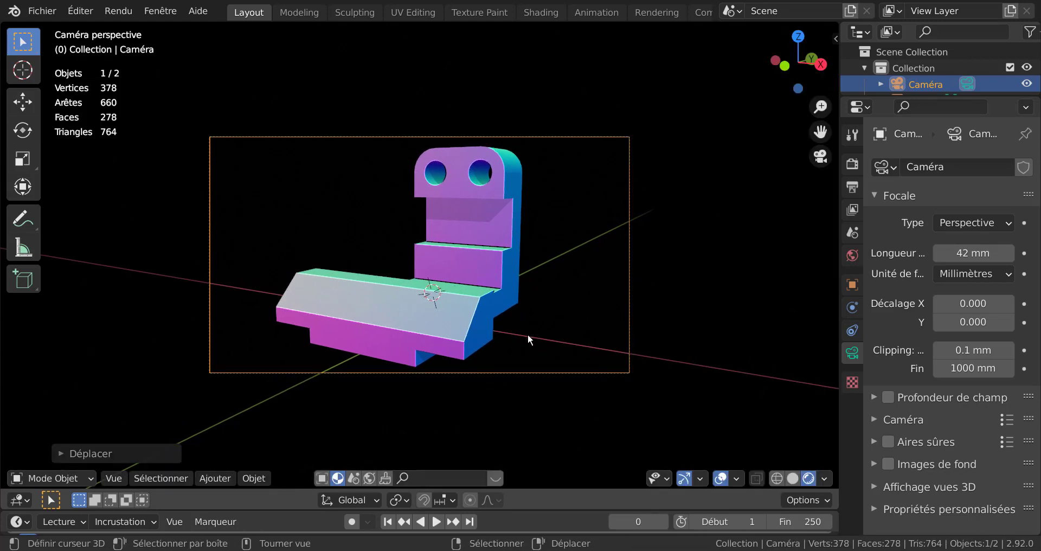
left_click(483, 301)
key("Tab")
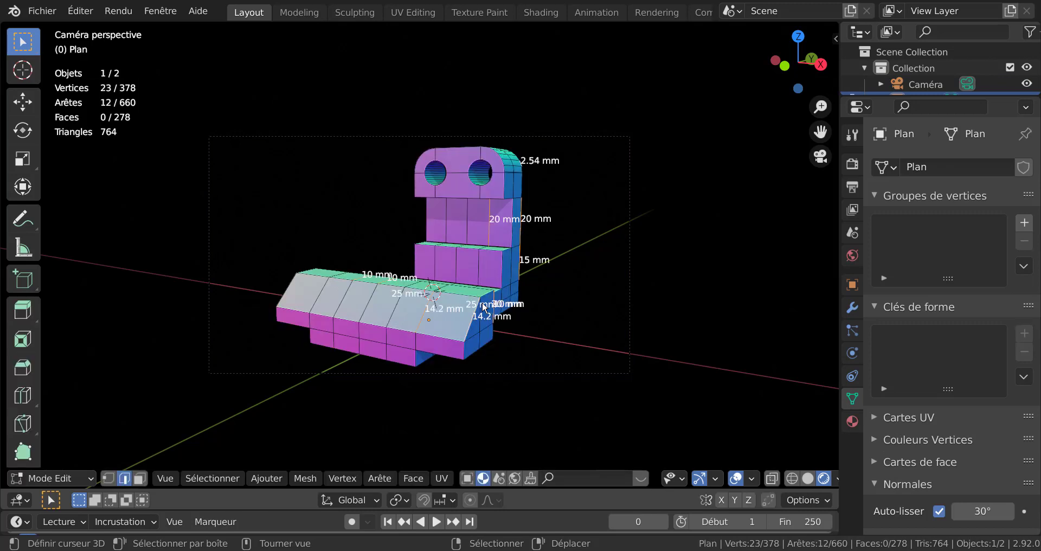
Zoom in and render the camera view with F12 twice, switching the bracket to Object Mode in between.
scroll(573, 293, "up", 1)
scroll(573, 294, "up", 1)
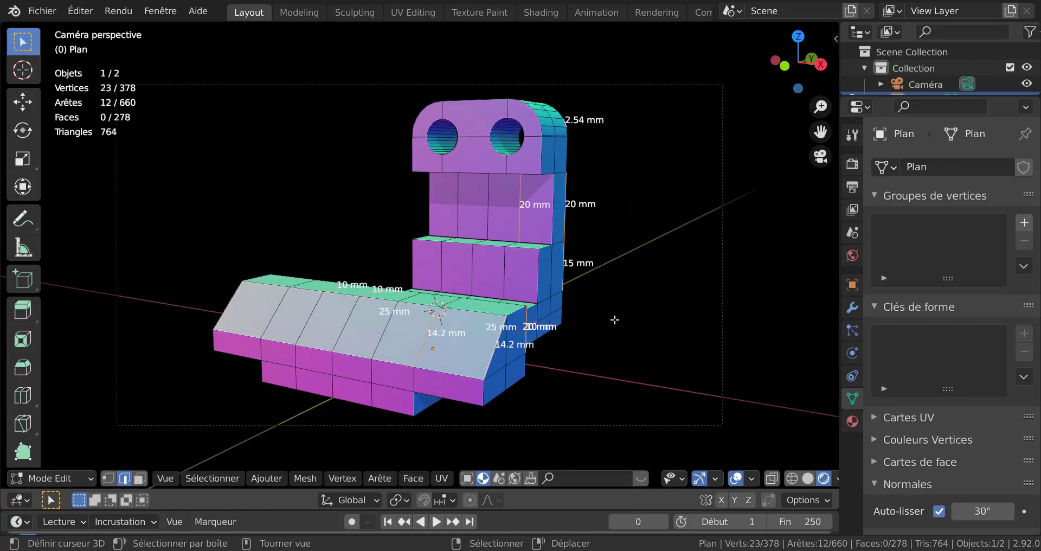
key("F12")
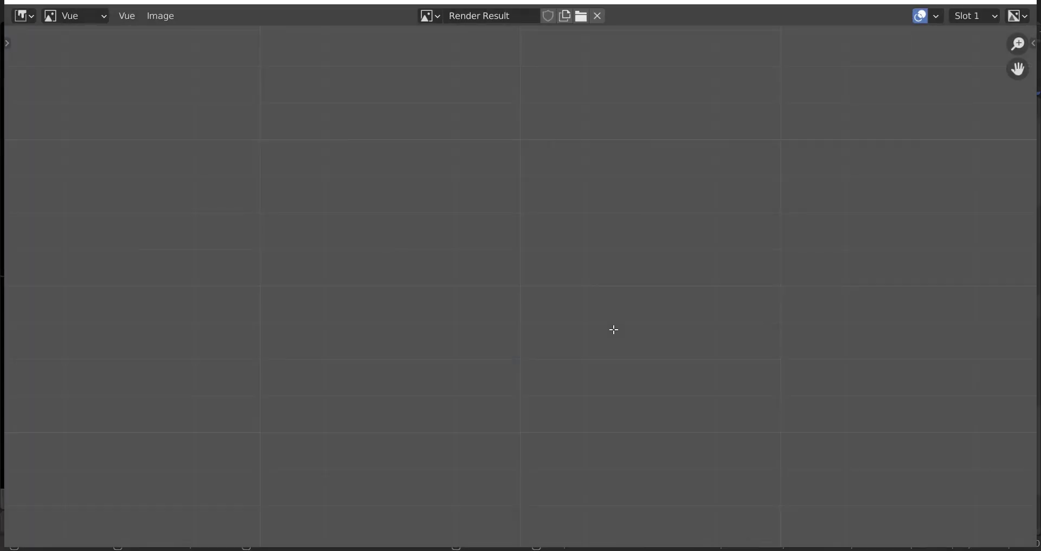
left_click(1027, 4)
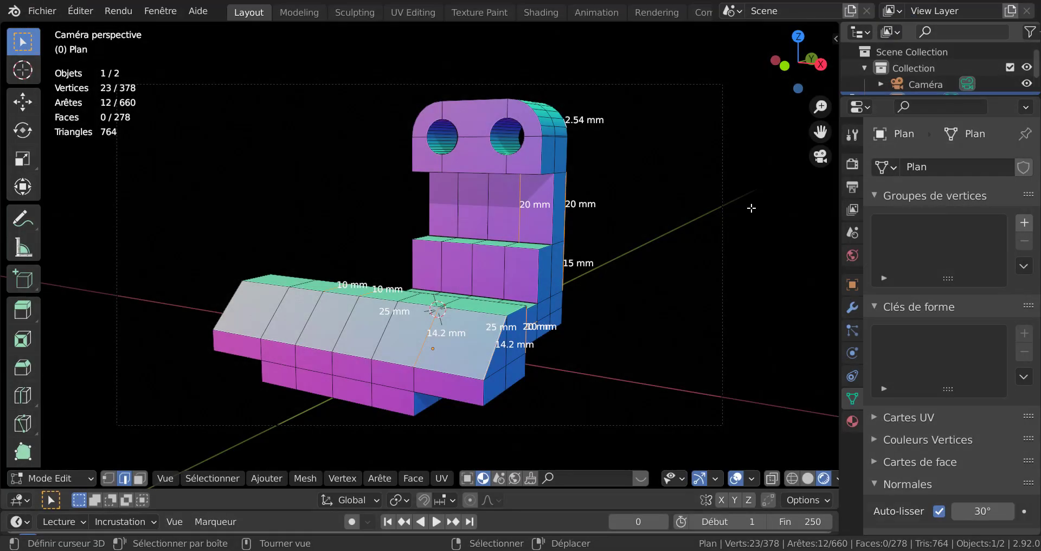
key("Tab")
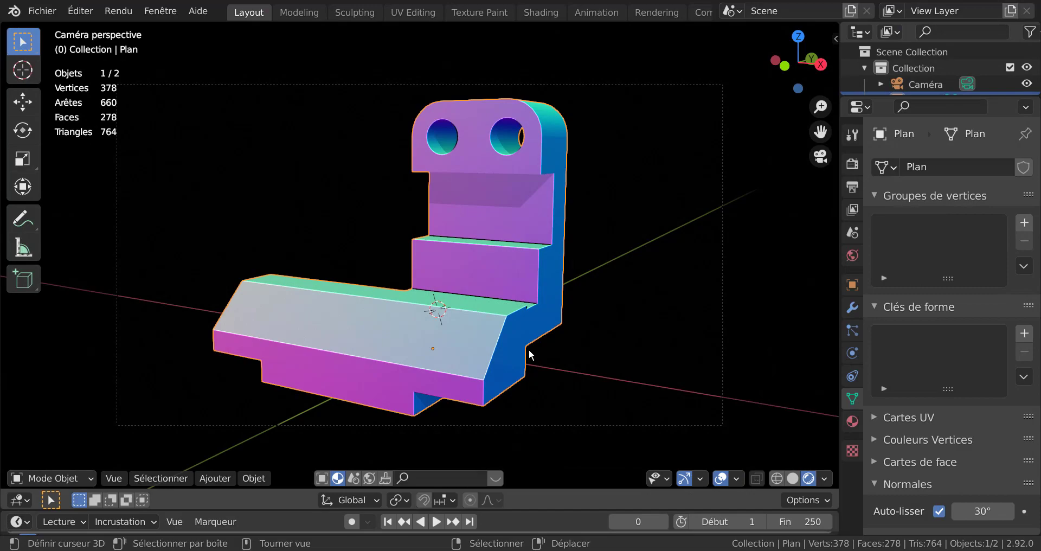
key("F12")
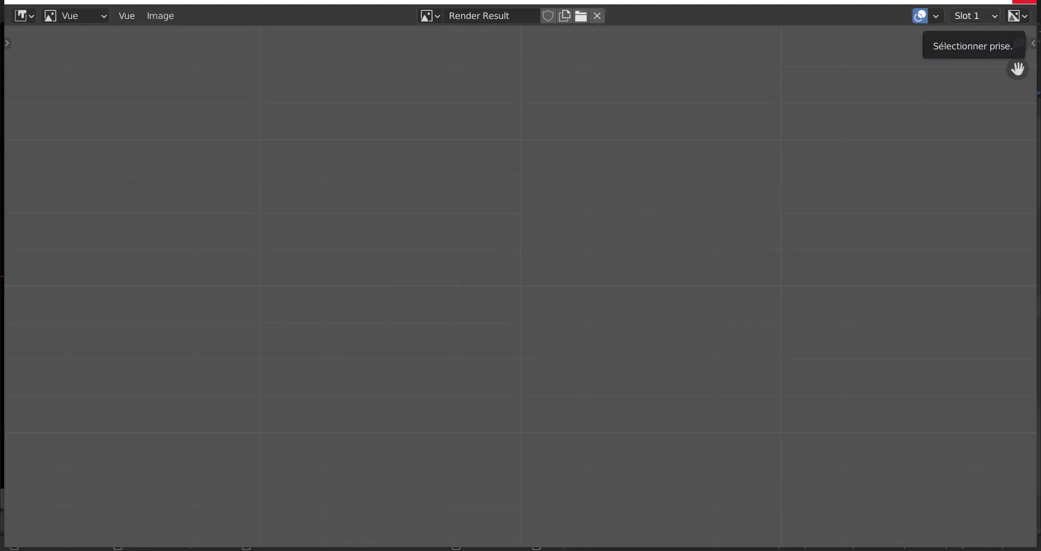
left_click(1026, 1)
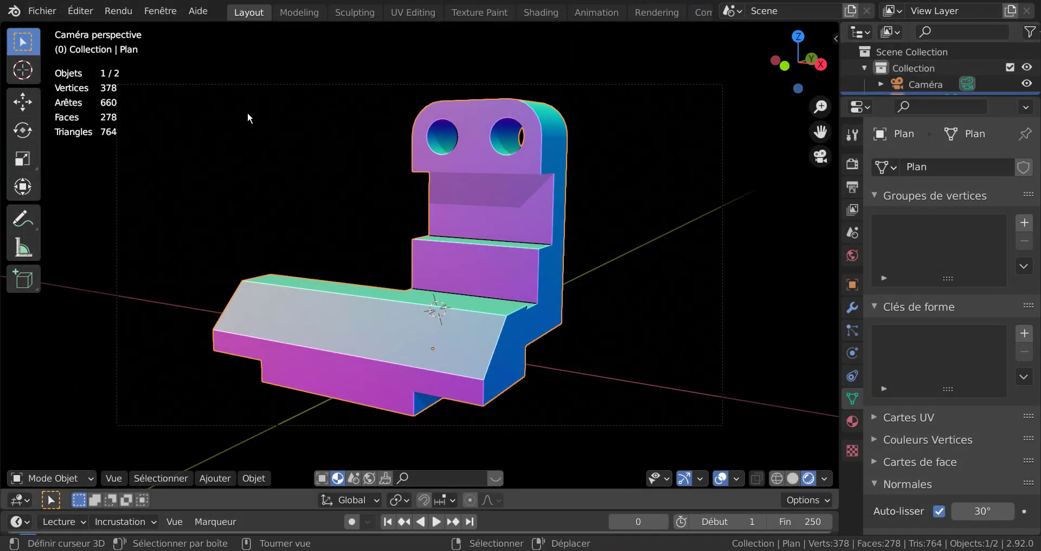
left_click(84, 10)
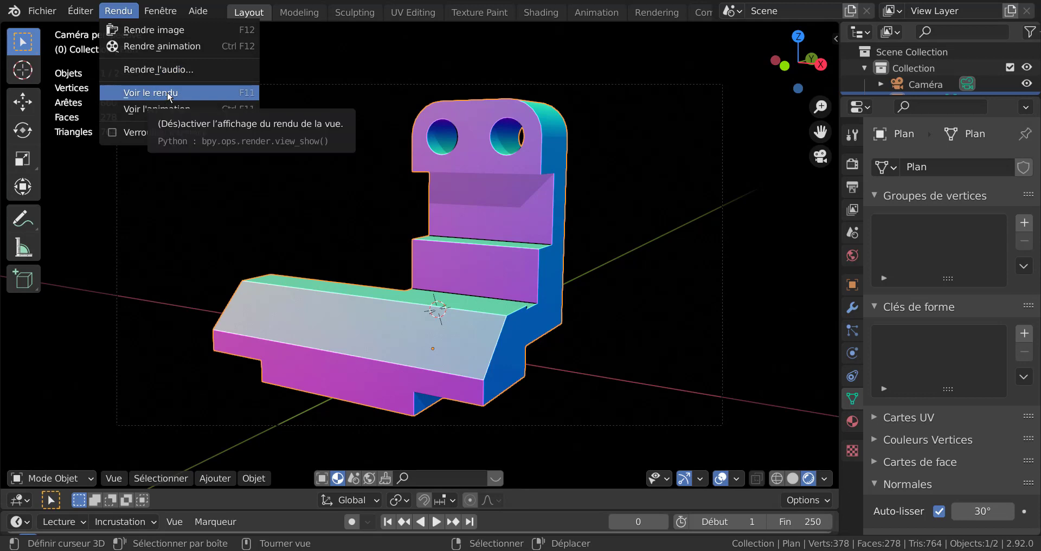
View the last render via Rendu > Voir le rendu, then render the camera view again with F12.
left_click(168, 94)
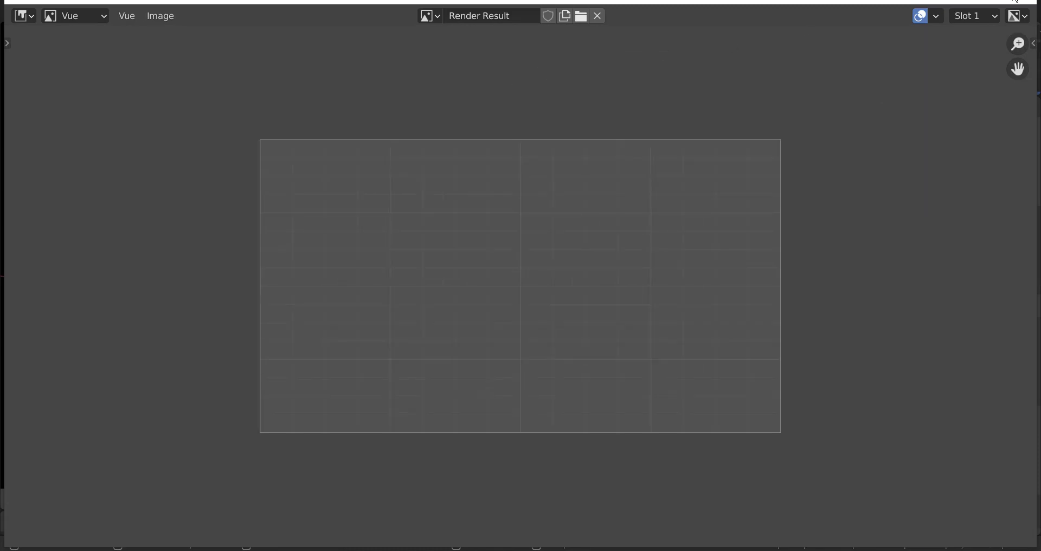
left_click(1016, 1)
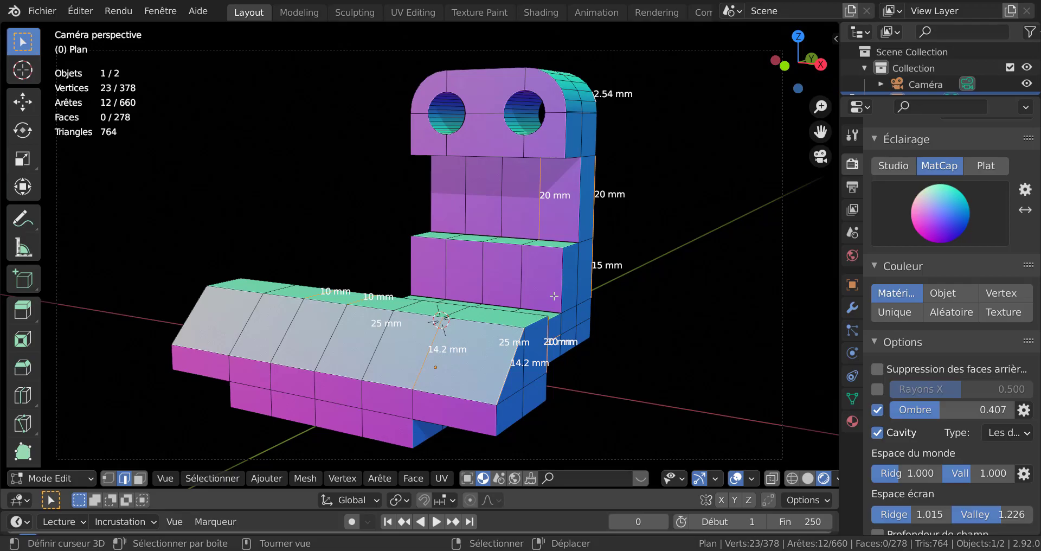
key("F12")
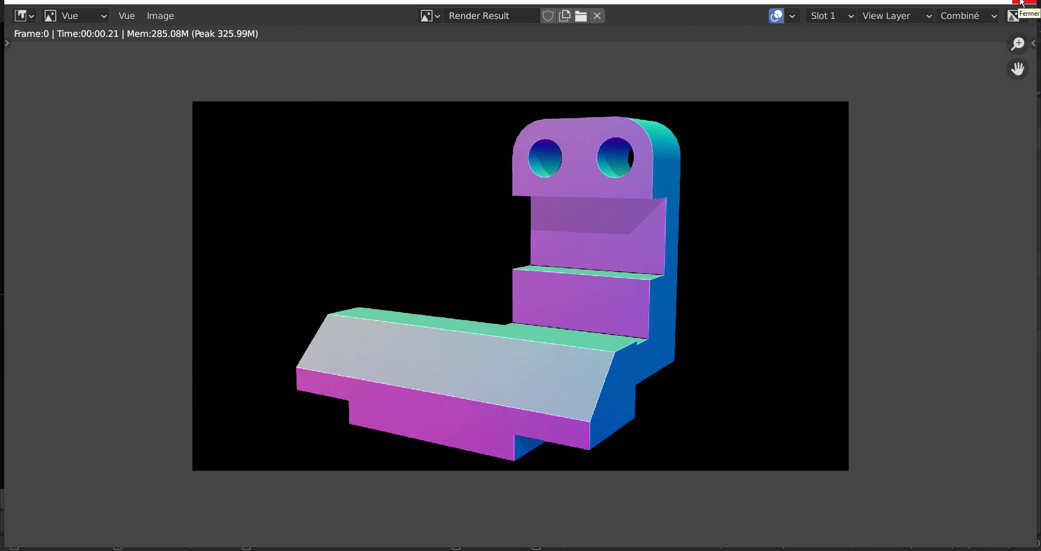
left_click(1021, 3)
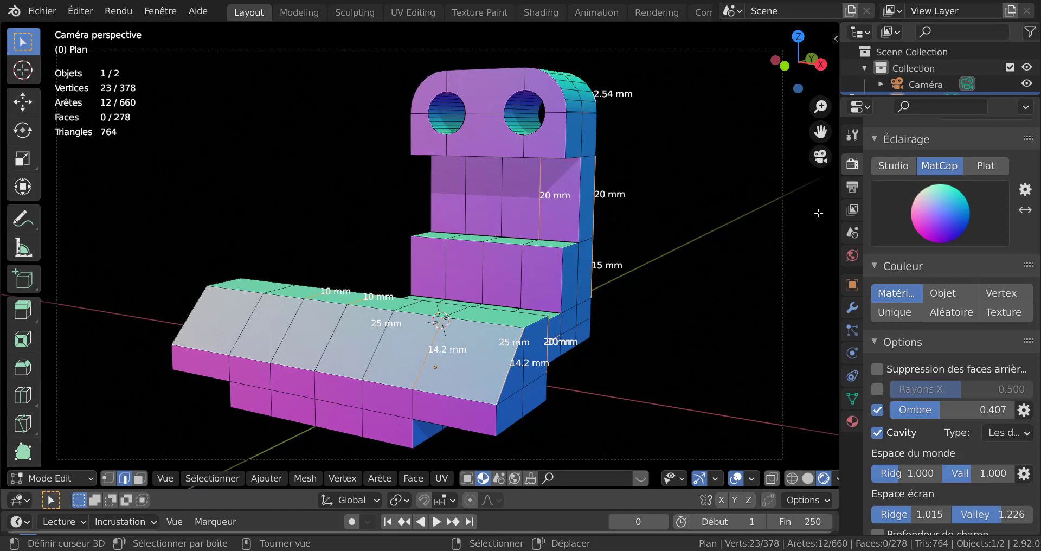
Widen the 3D view, deselect all vertices, and orbit and zoom to see the bracket from the side.
left_click_drag(839, 227, 969, 220)
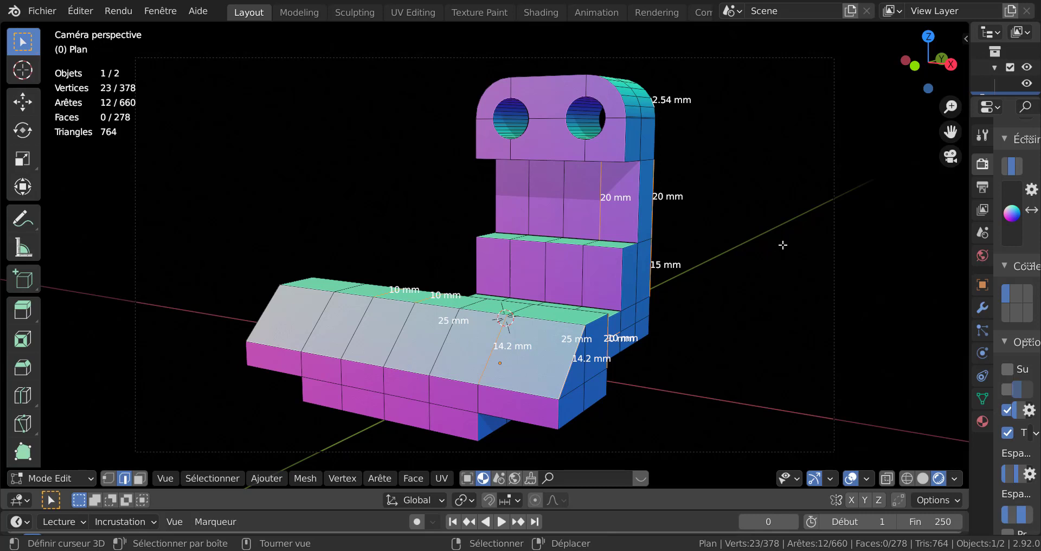
left_click(783, 245)
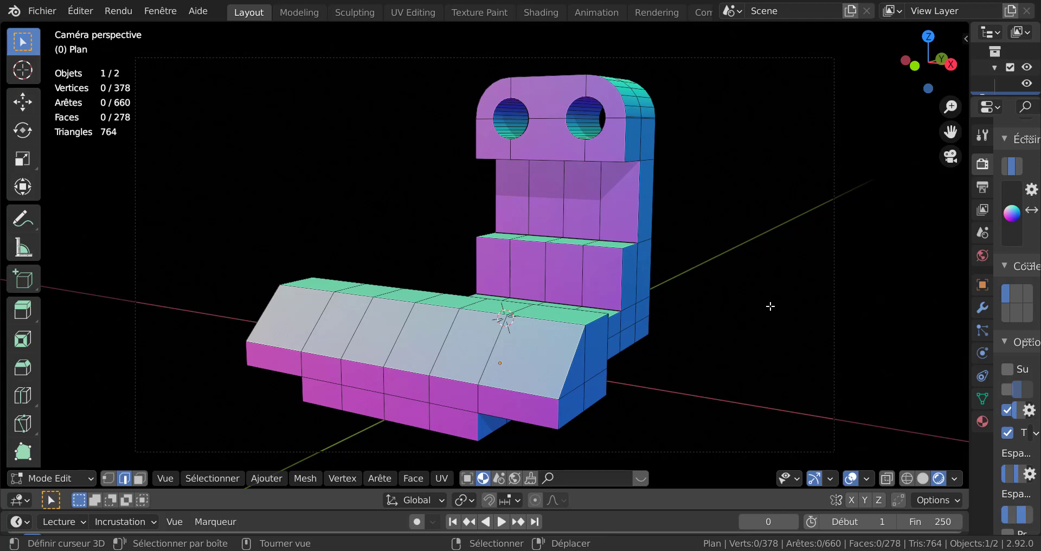
mouse_move(763, 304)
middle_mouse_down()
mouse_move(664, 362)
mouse_move(731, 312)
middle_mouse_up()
key("KP_4")
scroll(732, 311, "down", 2)
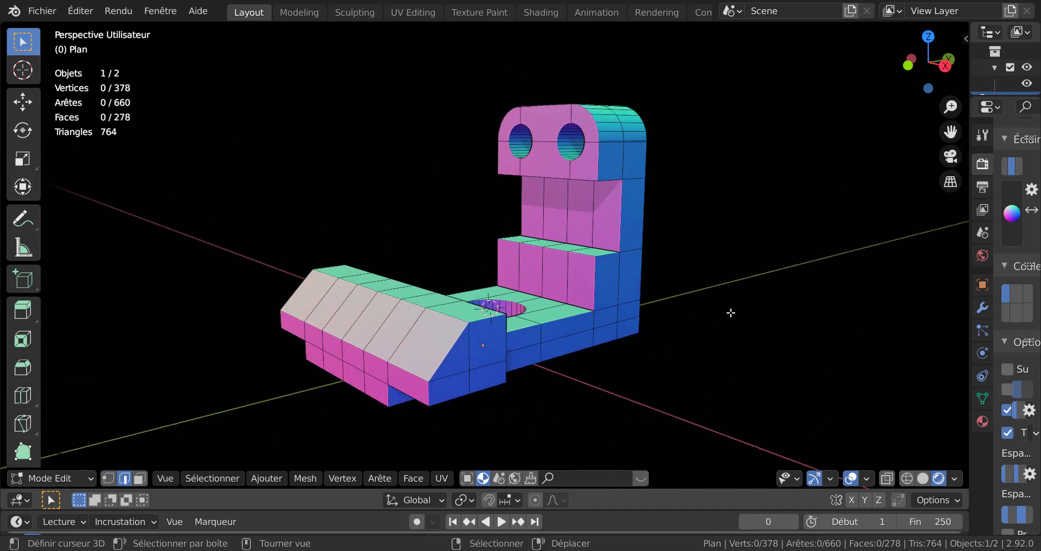
middle_click_drag(711, 358, 764, 294)
scroll(709, 357, "up", 2)
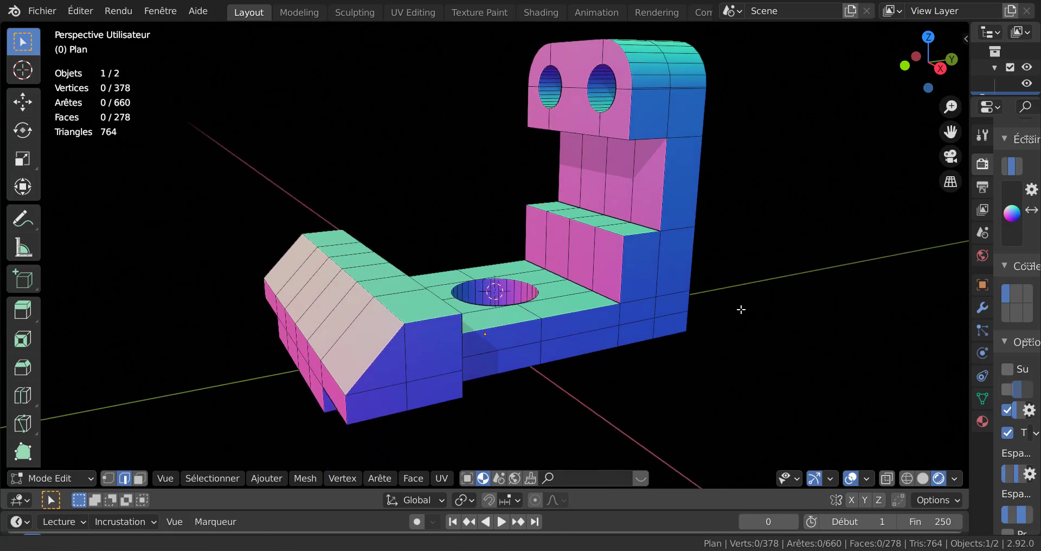